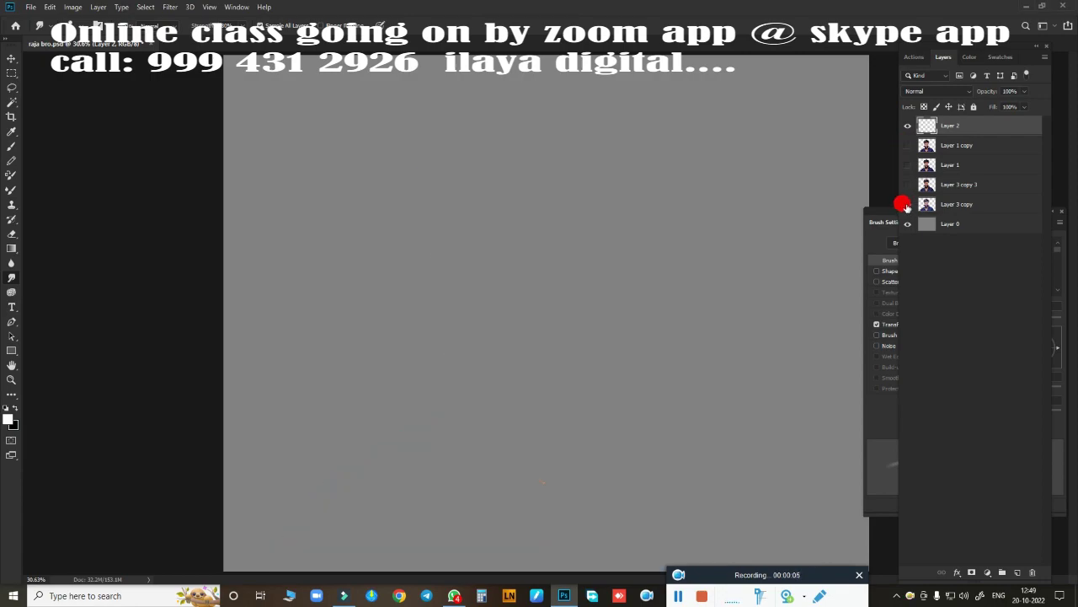
Make the hidden portrait layers visible and zoom in on the nose.
{"action": "left_click_drag", "start_coordinate": [907, 183], "coordinate": [908, 146]}
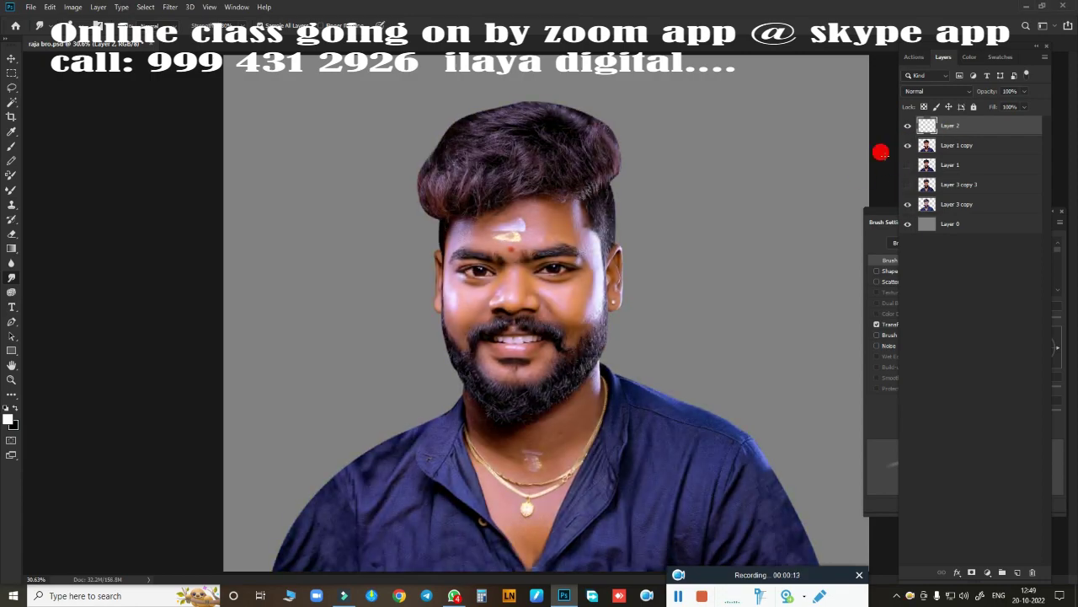
{"action": "scroll", "coordinate": [590, 292], "scroll_direction": "up", "scroll_amount": 5}
{"action": "scroll", "coordinate": [528, 311], "scroll_direction": "up", "scroll_amount": 2}
{"action": "scroll", "coordinate": [418, 358], "scroll_direction": "up", "scroll_amount": 2}
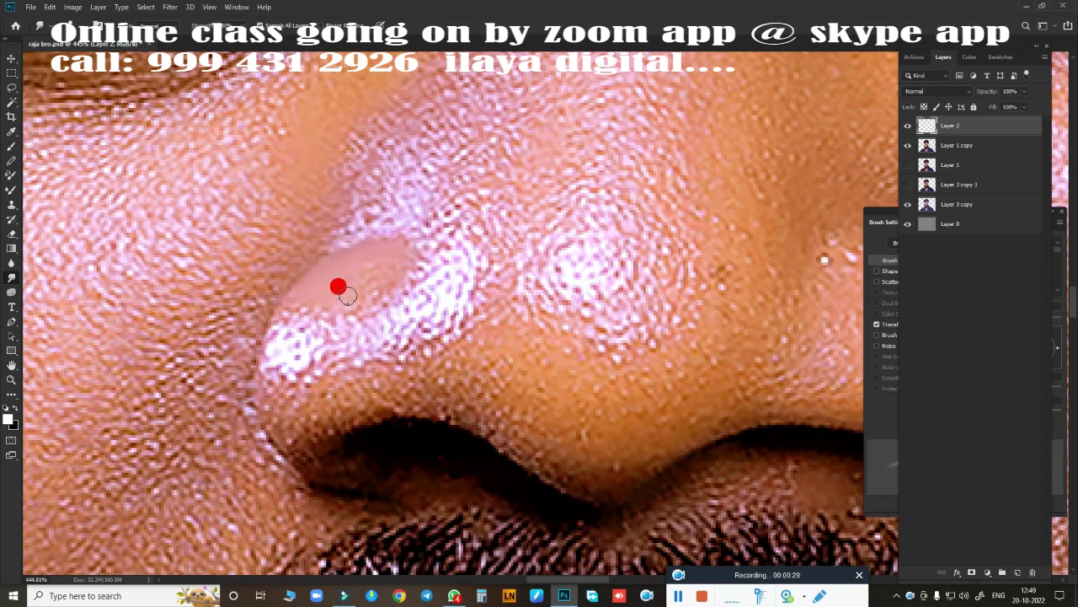
Paint smooth skin over the nose tip and add two soft highlight dabs.
{"action": "left_click_drag", "start_coordinate": [360, 274], "coordinate": [440, 295]}
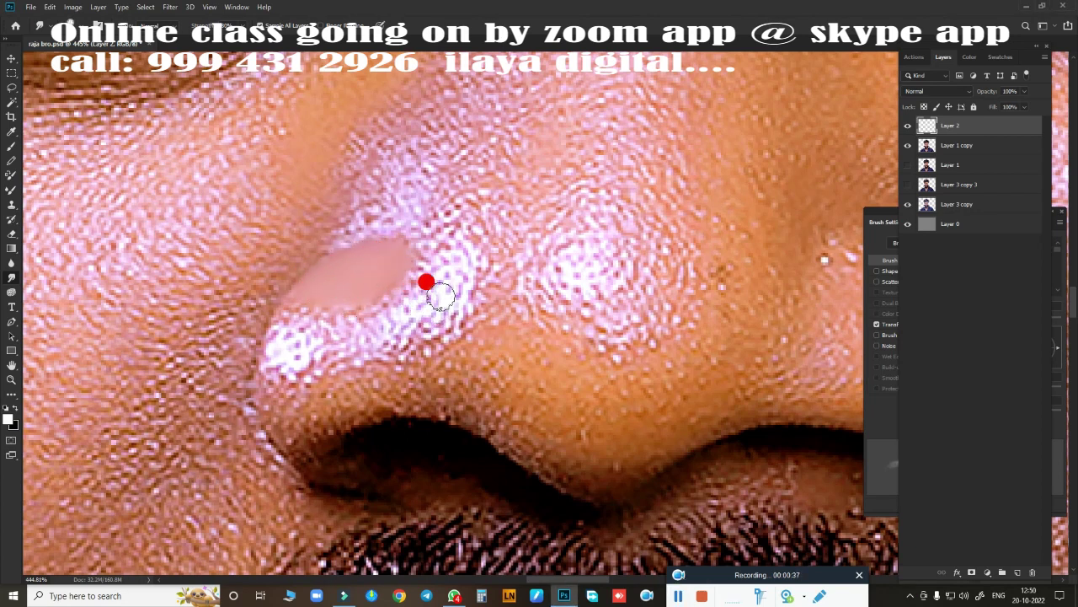
{"action": "left_click", "coordinate": [446, 283]}
{"action": "left_click", "coordinate": [583, 270]}
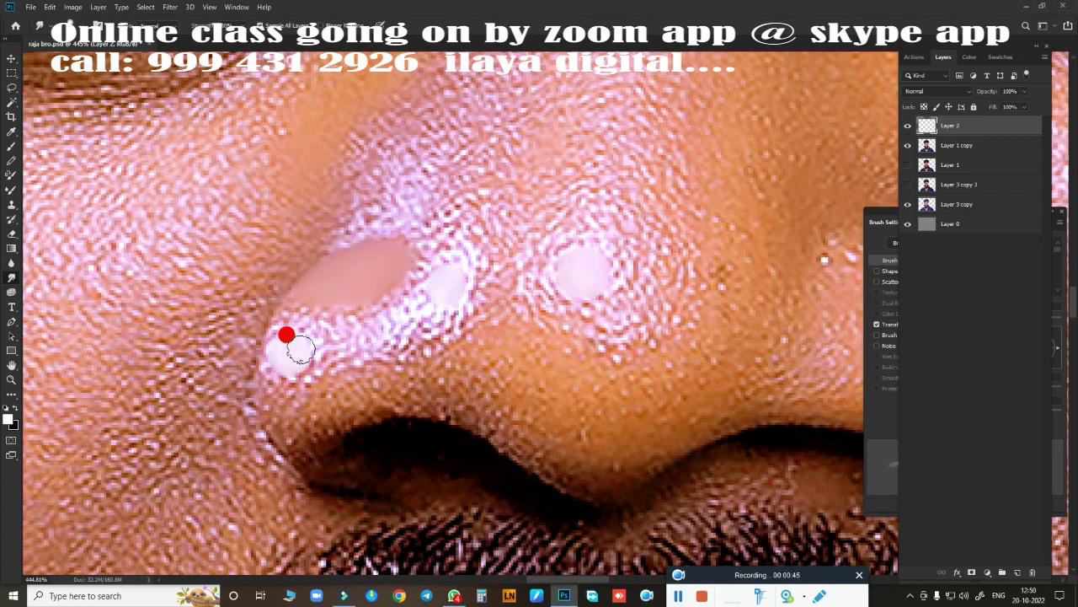
{"action": "left_click_drag", "start_coordinate": [278, 327], "coordinate": [352, 295]}
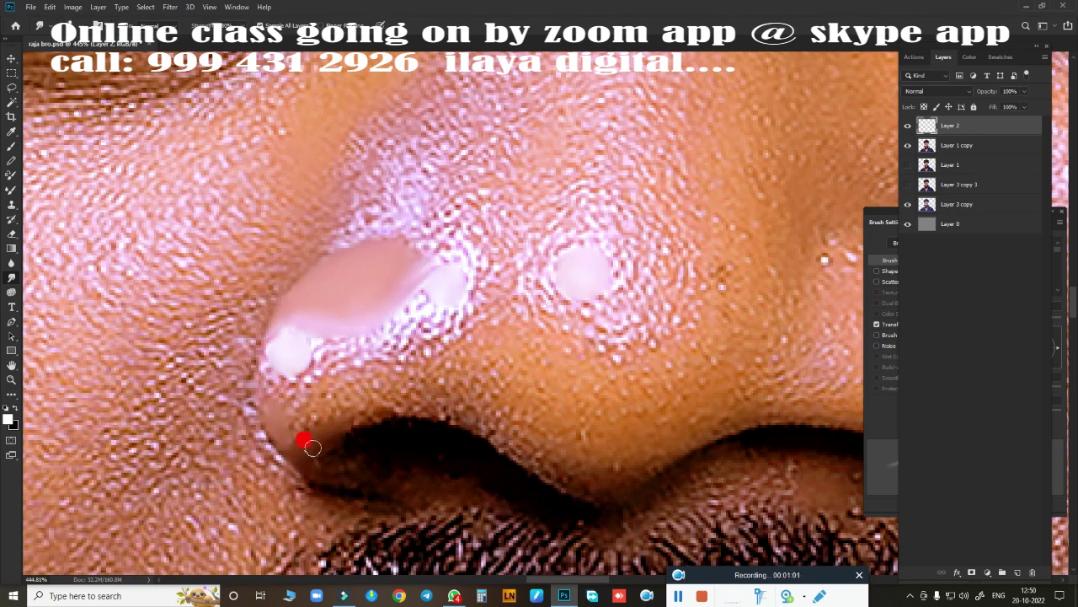
{"action": "left_click_drag", "start_coordinate": [298, 405], "coordinate": [271, 391]}
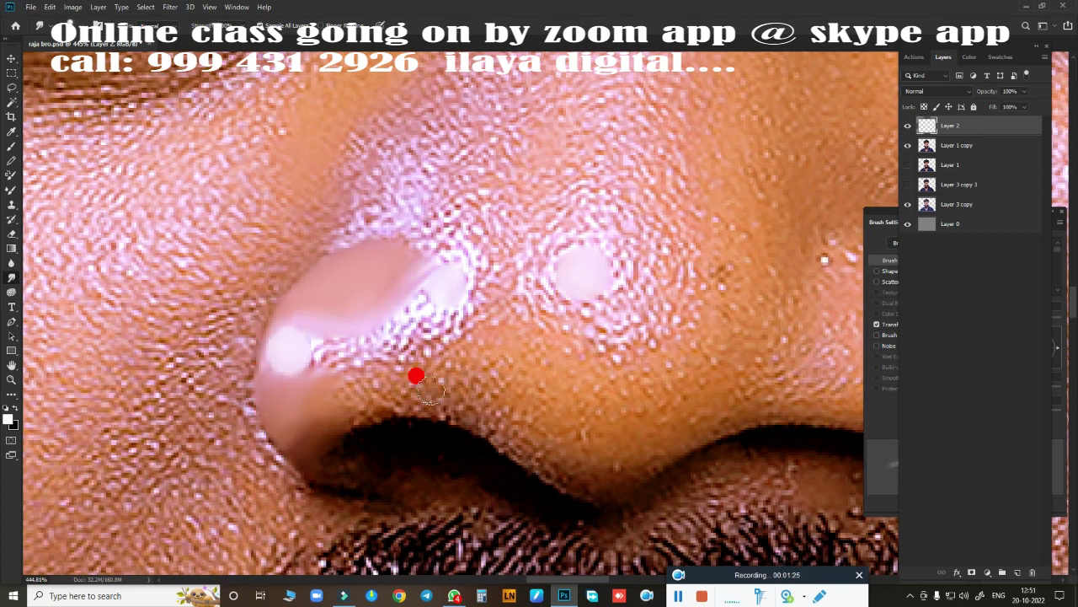
Smooth the nostril rim, the left nose edge and the upper nose texture.
{"action": "mouse_move", "coordinate": [429, 389]}
{"action": "left_mouse_down"}
{"action": "mouse_move", "coordinate": [370, 396]}
{"action": "mouse_move", "coordinate": [404, 393]}
{"action": "mouse_move", "coordinate": [296, 446]}
{"action": "mouse_move", "coordinate": [337, 398]}
{"action": "left_mouse_up"}
{"action": "key", "text": "ctrl+alt+i"}
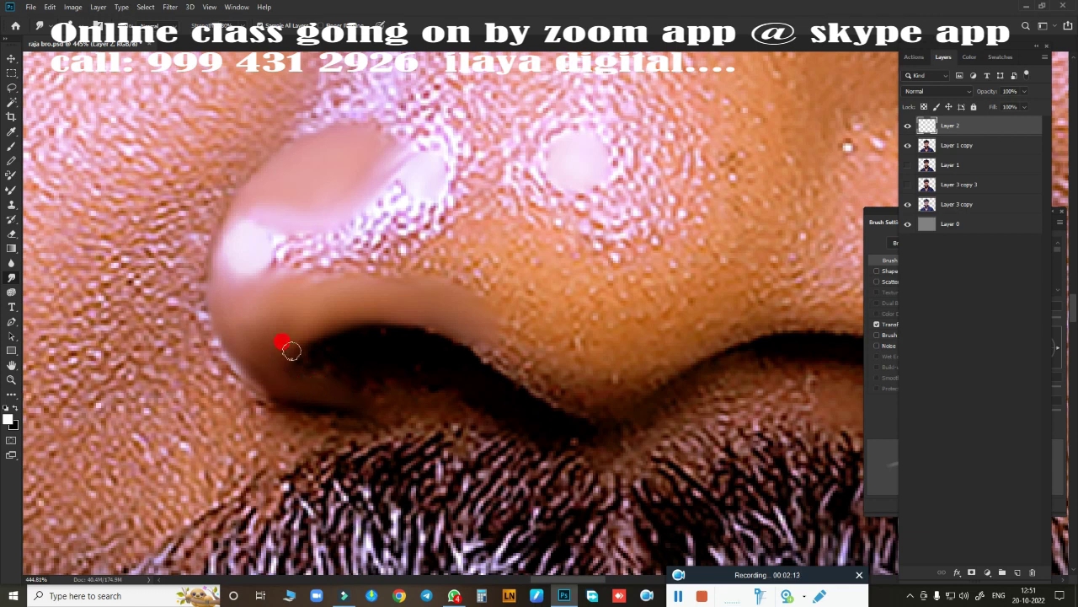
{"action": "left_click_drag", "start_coordinate": [245, 349], "coordinate": [280, 323]}
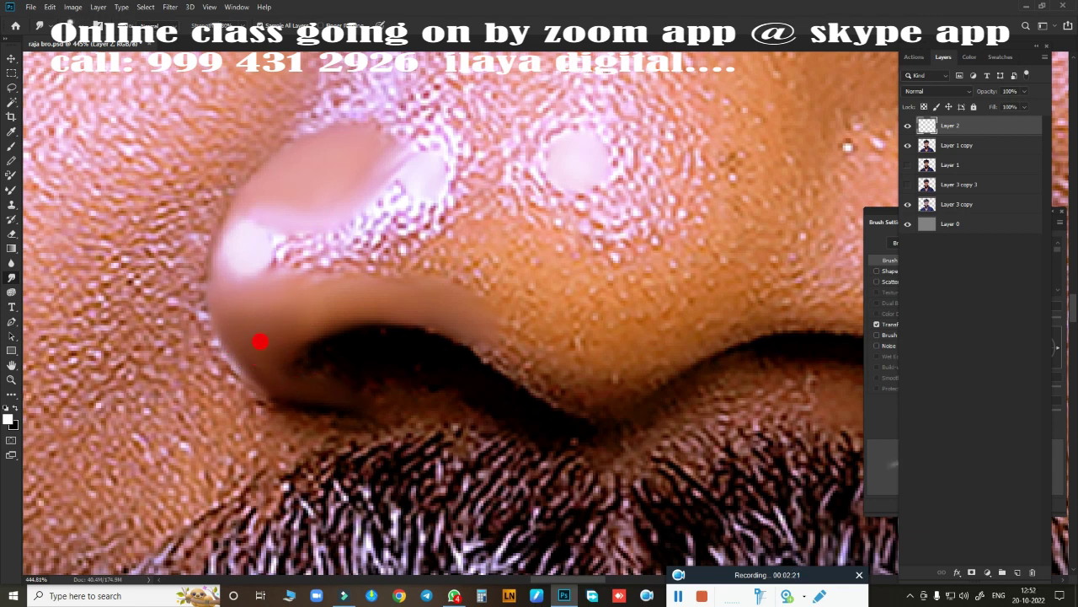
{"action": "left_click_drag", "start_coordinate": [280, 268], "coordinate": [266, 212]}
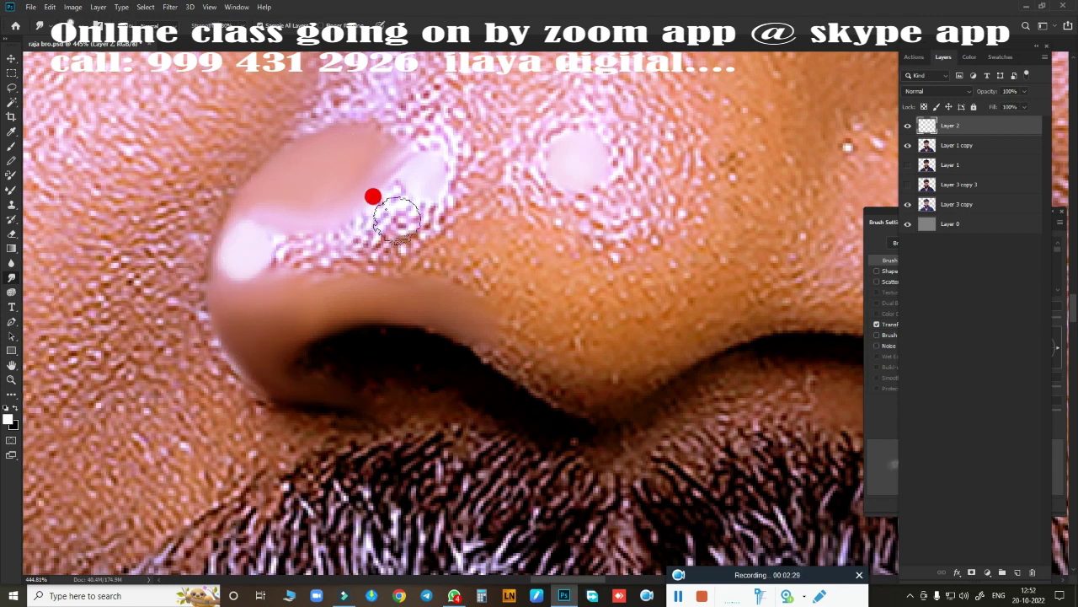
{"action": "mouse_move", "coordinate": [396, 217]}
{"action": "left_mouse_down"}
{"action": "mouse_move", "coordinate": [385, 216]}
{"action": "mouse_move", "coordinate": [464, 276]}
{"action": "mouse_move", "coordinate": [471, 312]}
{"action": "mouse_move", "coordinate": [360, 305]}
{"action": "mouse_move", "coordinate": [597, 392]}
{"action": "mouse_move", "coordinate": [752, 317]}
{"action": "left_mouse_up"}
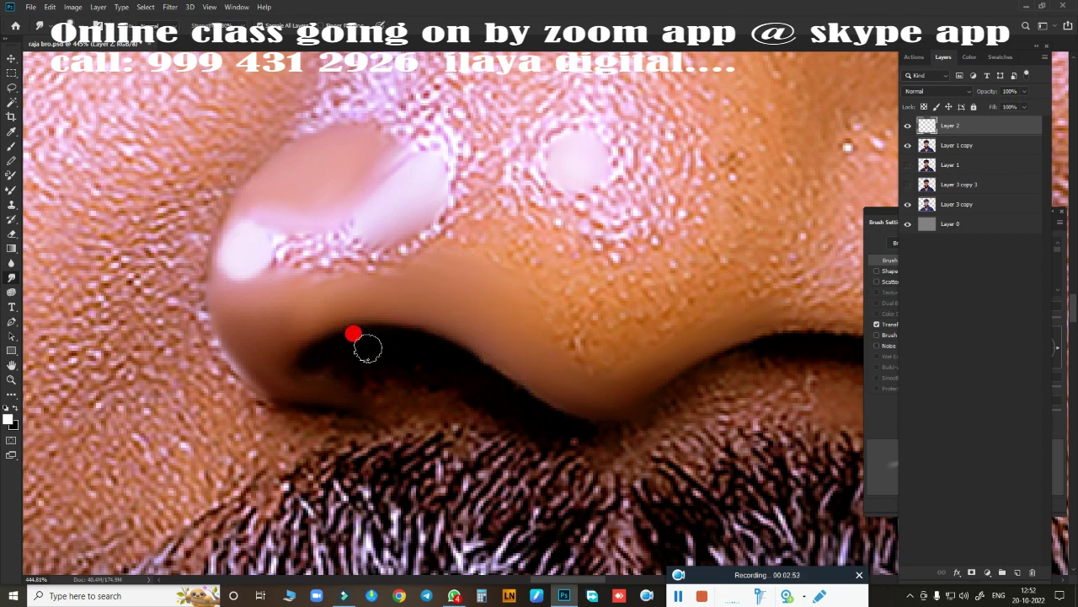
{"action": "left_click_drag", "start_coordinate": [385, 394], "coordinate": [431, 384]}
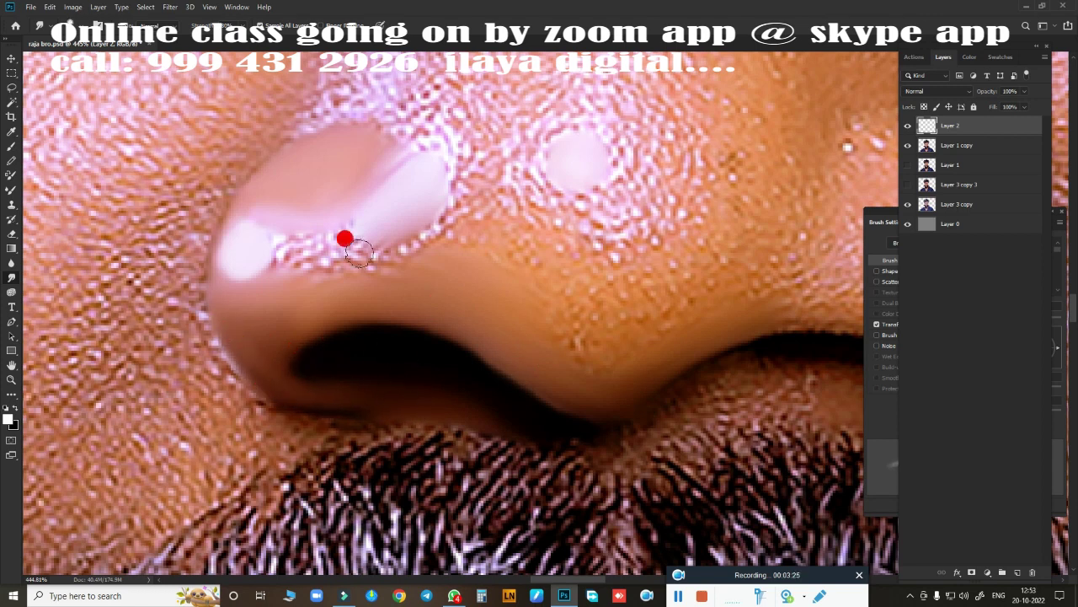
{"action": "mouse_move", "coordinate": [345, 239]}
{"action": "left_mouse_down"}
{"action": "mouse_move", "coordinate": [457, 139]}
{"action": "mouse_move", "coordinate": [532, 194]}
{"action": "mouse_move", "coordinate": [447, 142]}
{"action": "mouse_move", "coordinate": [580, 207]}
{"action": "mouse_move", "coordinate": [633, 149]}
{"action": "mouse_move", "coordinate": [494, 173]}
{"action": "mouse_move", "coordinate": [622, 95]}
{"action": "mouse_move", "coordinate": [364, 250]}
{"action": "mouse_move", "coordinate": [289, 260]}
{"action": "mouse_move", "coordinate": [244, 285]}
{"action": "left_mouse_up"}
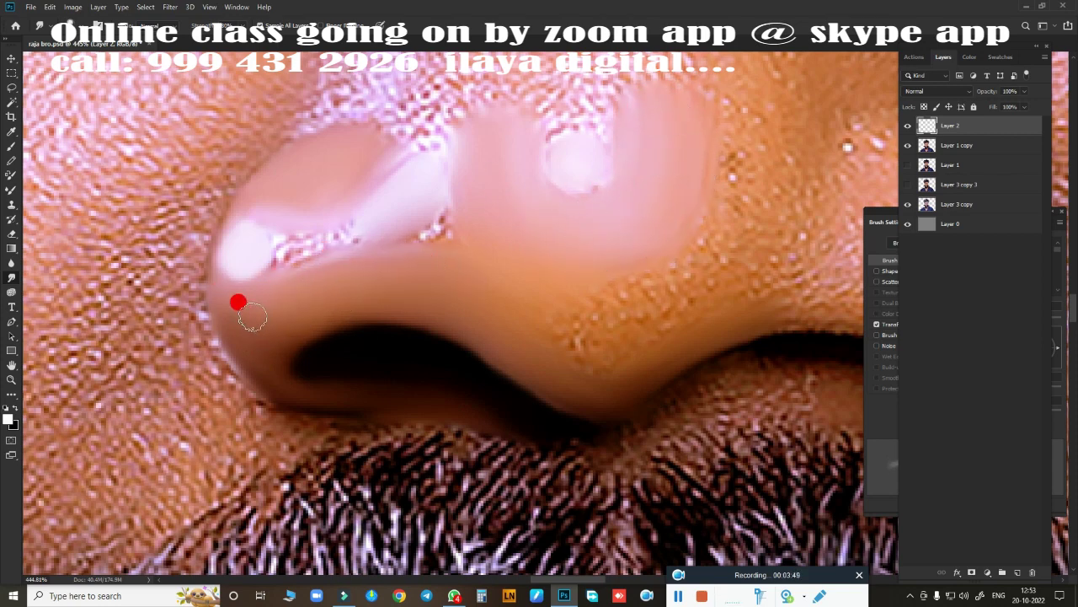
Smooth the right nostril edge, the skin beneath it, and the nose bridge pores.
{"action": "scroll", "coordinate": [674, 367], "scroll_direction": "up", "scroll_amount": 2}
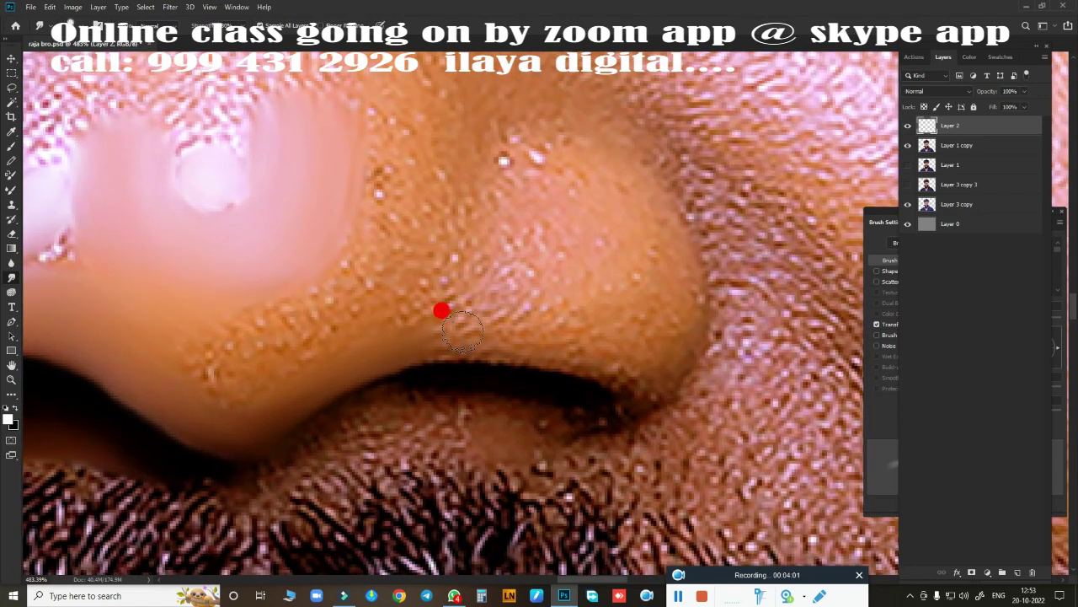
{"action": "mouse_move", "coordinate": [462, 331]}
{"action": "left_mouse_down"}
{"action": "mouse_move", "coordinate": [284, 387]}
{"action": "mouse_move", "coordinate": [373, 356]}
{"action": "mouse_move", "coordinate": [542, 344]}
{"action": "mouse_move", "coordinate": [582, 354]}
{"action": "mouse_move", "coordinate": [686, 318]}
{"action": "left_mouse_up"}
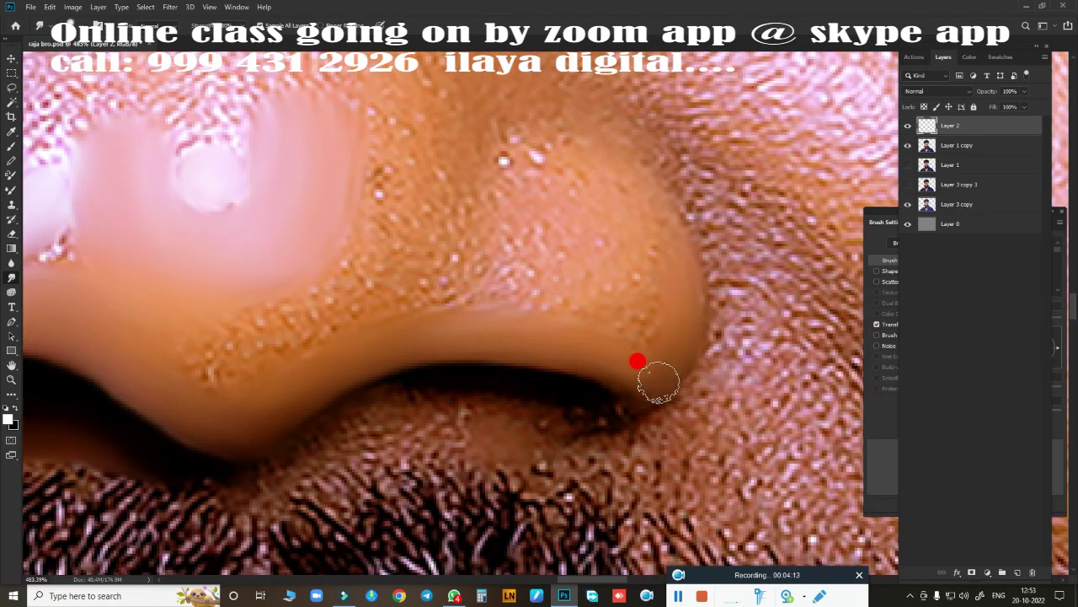
{"action": "mouse_move", "coordinate": [604, 170]}
{"action": "left_mouse_down"}
{"action": "mouse_move", "coordinate": [686, 272]}
{"action": "mouse_move", "coordinate": [635, 202]}
{"action": "mouse_move", "coordinate": [520, 185]}
{"action": "mouse_move", "coordinate": [528, 150]}
{"action": "mouse_move", "coordinate": [520, 159]}
{"action": "mouse_move", "coordinate": [567, 211]}
{"action": "mouse_move", "coordinate": [523, 267]}
{"action": "mouse_move", "coordinate": [404, 340]}
{"action": "mouse_move", "coordinate": [570, 337]}
{"action": "mouse_move", "coordinate": [320, 373]}
{"action": "mouse_move", "coordinate": [704, 331]}
{"action": "mouse_move", "coordinate": [649, 312]}
{"action": "mouse_move", "coordinate": [637, 341]}
{"action": "mouse_move", "coordinate": [614, 327]}
{"action": "mouse_move", "coordinate": [592, 356]}
{"action": "left_mouse_up"}
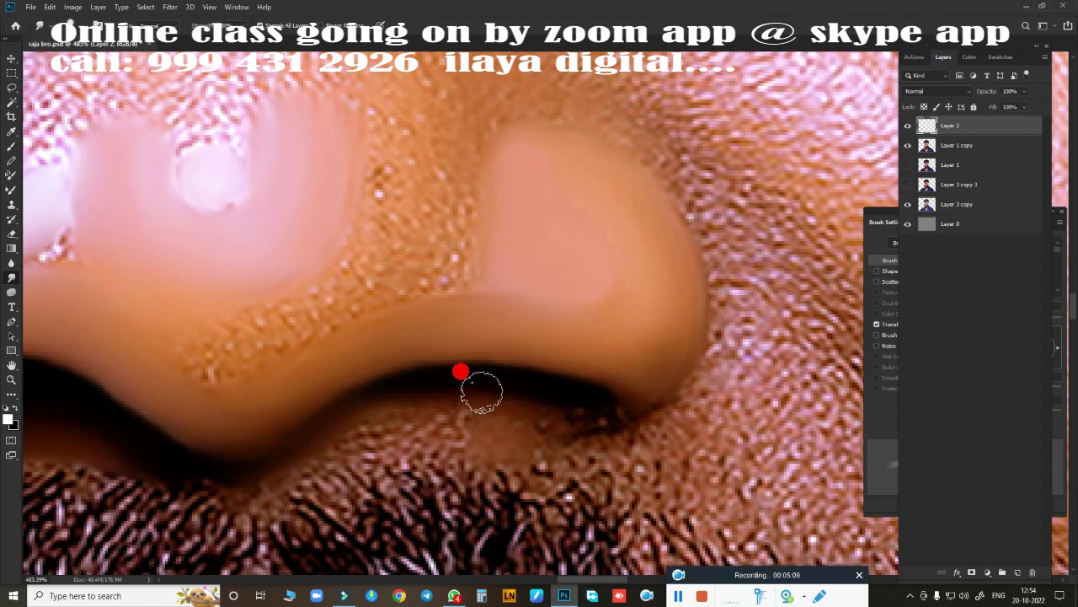
{"action": "mouse_move", "coordinate": [481, 392]}
{"action": "left_mouse_down"}
{"action": "mouse_move", "coordinate": [245, 480]}
{"action": "mouse_move", "coordinate": [544, 407]}
{"action": "mouse_move", "coordinate": [598, 424]}
{"action": "mouse_move", "coordinate": [635, 387]}
{"action": "mouse_move", "coordinate": [650, 392]}
{"action": "left_mouse_up"}
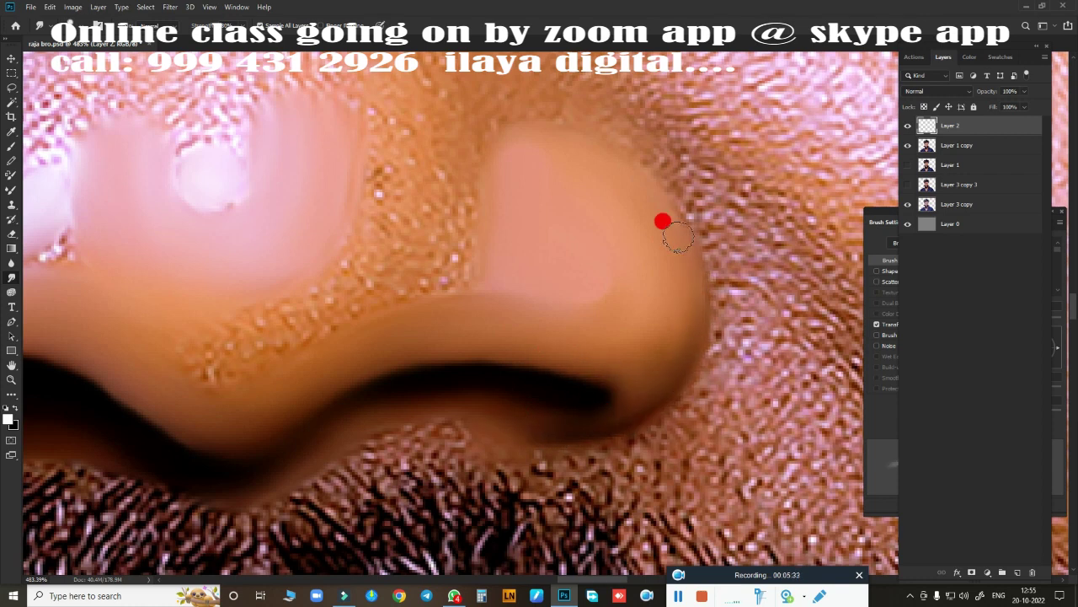
{"action": "mouse_move", "coordinate": [379, 144]}
{"action": "left_mouse_down"}
{"action": "mouse_move", "coordinate": [397, 112]}
{"action": "mouse_move", "coordinate": [228, 279]}
{"action": "mouse_move", "coordinate": [354, 214]}
{"action": "mouse_move", "coordinate": [374, 219]}
{"action": "mouse_move", "coordinate": [322, 303]}
{"action": "mouse_move", "coordinate": [464, 221]}
{"action": "mouse_move", "coordinate": [544, 306]}
{"action": "mouse_move", "coordinate": [378, 255]}
{"action": "mouse_move", "coordinate": [416, 123]}
{"action": "mouse_move", "coordinate": [429, 294]}
{"action": "left_mouse_up"}
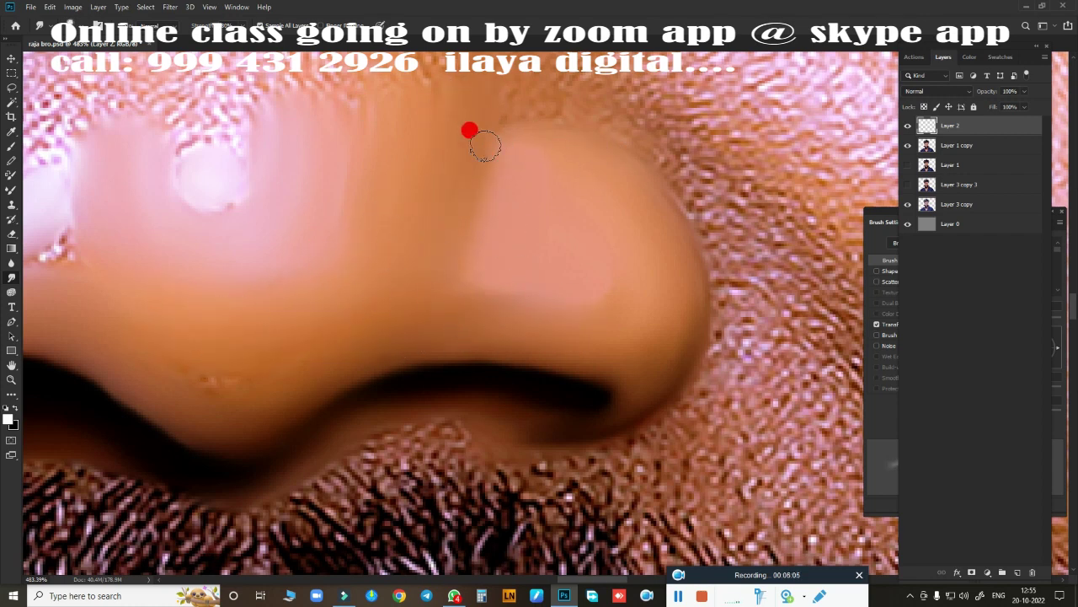
Blend the nose's left side and paint broad smooth strokes up the bridge.
{"action": "scroll", "coordinate": [208, 373], "scroll_direction": "down", "scroll_amount": 3}
{"action": "scroll", "coordinate": [356, 344], "scroll_direction": "down", "scroll_amount": 2}
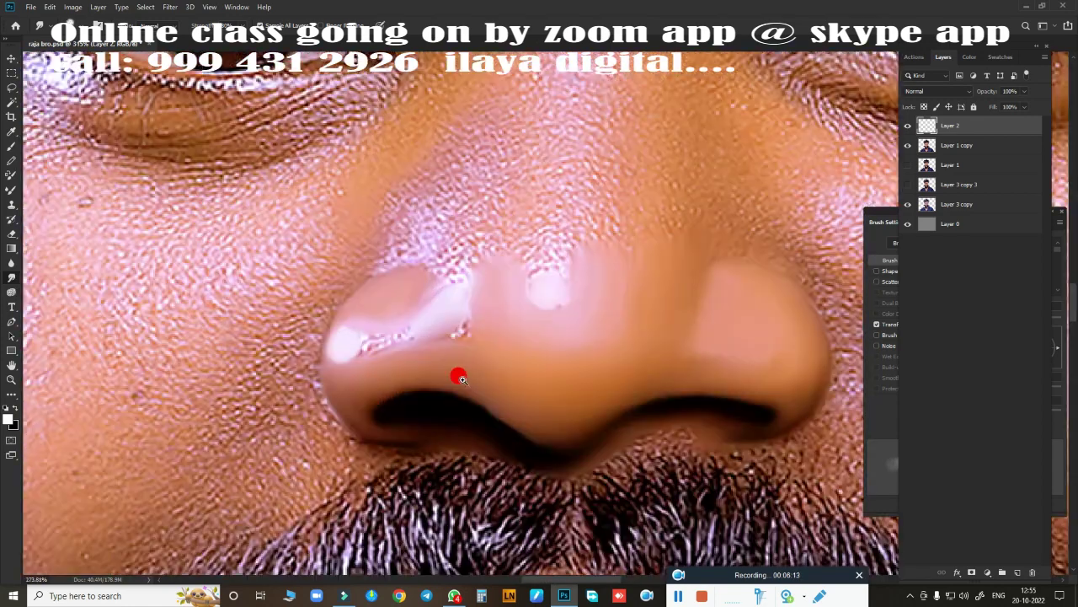
{"action": "scroll", "coordinate": [457, 373], "scroll_direction": "up", "scroll_amount": 5}
{"action": "mouse_move", "coordinate": [156, 335]}
{"action": "left_mouse_down"}
{"action": "mouse_move", "coordinate": [301, 250]}
{"action": "mouse_move", "coordinate": [347, 320]}
{"action": "mouse_move", "coordinate": [211, 248]}
{"action": "mouse_move", "coordinate": [222, 344]}
{"action": "mouse_move", "coordinate": [306, 278]}
{"action": "mouse_move", "coordinate": [325, 356]}
{"action": "mouse_move", "coordinate": [188, 396]}
{"action": "left_mouse_up"}
{"action": "mouse_move", "coordinate": [165, 323]}
{"action": "left_mouse_down"}
{"action": "mouse_move", "coordinate": [301, 301]}
{"action": "mouse_move", "coordinate": [188, 380]}
{"action": "mouse_move", "coordinate": [172, 424]}
{"action": "left_mouse_up"}
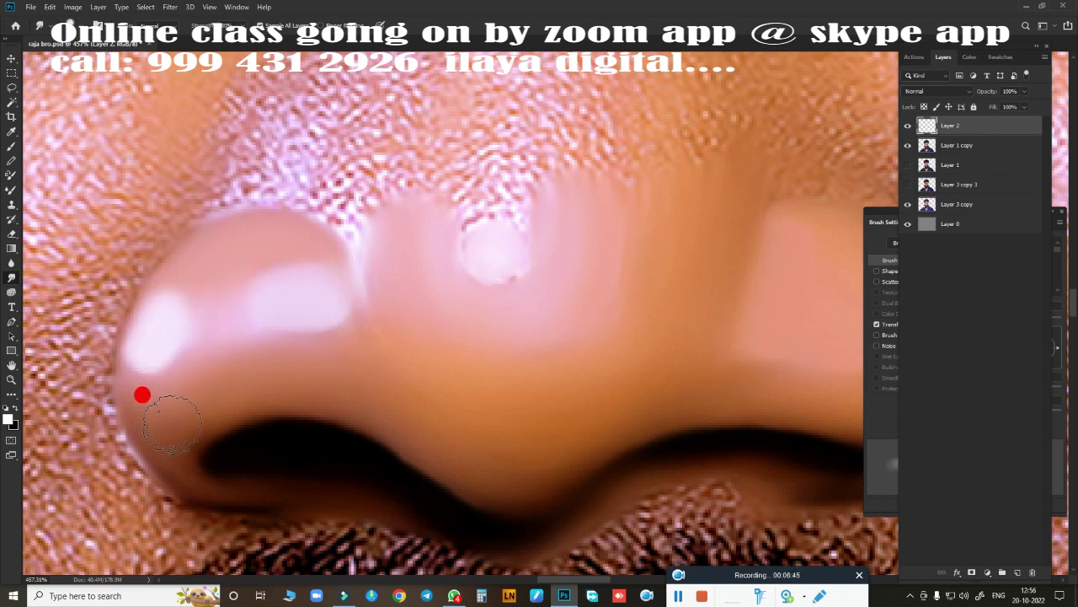
{"action": "mouse_move", "coordinate": [387, 168]}
{"action": "left_mouse_down"}
{"action": "mouse_move", "coordinate": [413, 156]}
{"action": "mouse_move", "coordinate": [501, 259]}
{"action": "mouse_move", "coordinate": [494, 115]}
{"action": "mouse_move", "coordinate": [493, 248]}
{"action": "mouse_move", "coordinate": [561, 187]}
{"action": "mouse_move", "coordinate": [682, 131]}
{"action": "mouse_move", "coordinate": [650, 241]}
{"action": "mouse_move", "coordinate": [614, 241]}
{"action": "mouse_move", "coordinate": [638, 410]}
{"action": "left_mouse_up"}
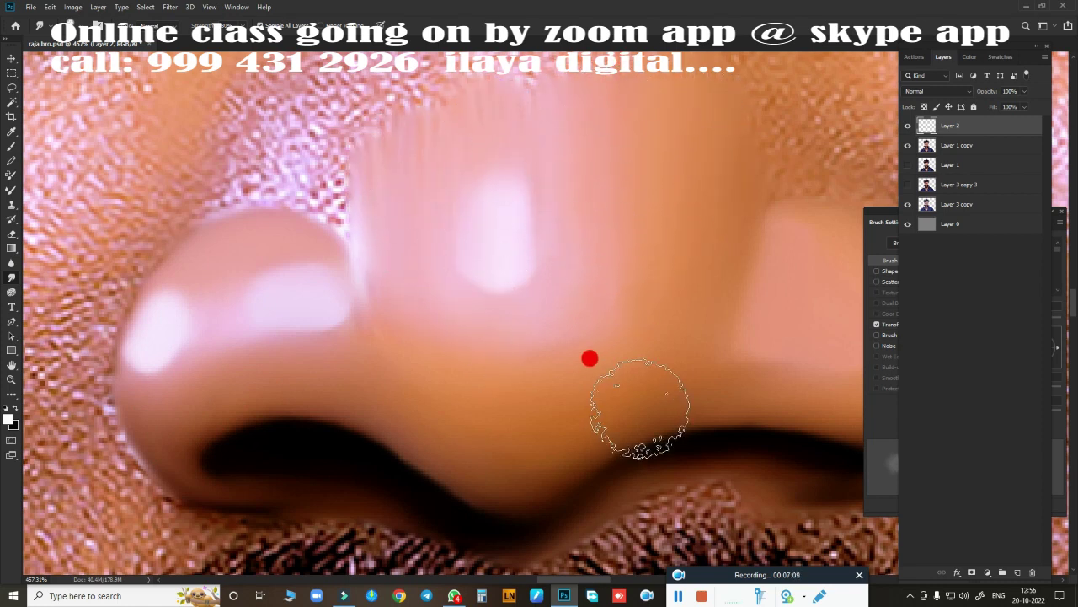
{"action": "left_click", "coordinate": [557, 339], "text": "alt"}
{"action": "mouse_move", "coordinate": [407, 253]}
{"action": "left_mouse_down"}
{"action": "mouse_move", "coordinate": [433, 209]}
{"action": "mouse_move", "coordinate": [424, 149]}
{"action": "mouse_move", "coordinate": [433, 251]}
{"action": "mouse_move", "coordinate": [395, 202]}
{"action": "mouse_move", "coordinate": [427, 376]}
{"action": "mouse_move", "coordinate": [399, 441]}
{"action": "mouse_move", "coordinate": [424, 474]}
{"action": "left_mouse_up"}
Smooth the skin between the nose and the left eye's inner corner.
{"action": "scroll", "coordinate": [558, 340], "scroll_direction": "down", "scroll_amount": 5}
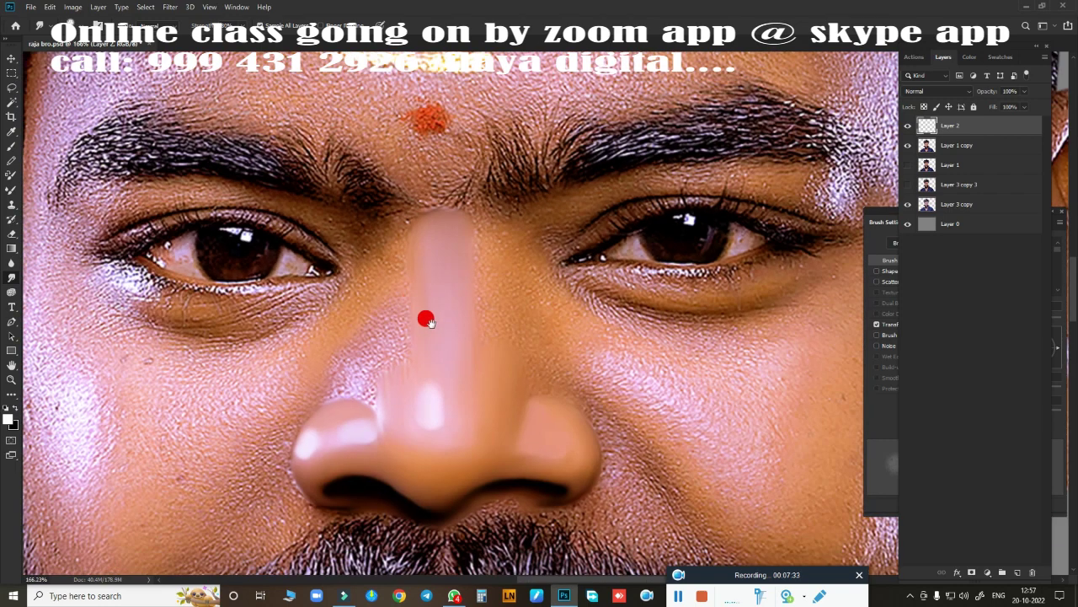
{"action": "scroll", "coordinate": [426, 315], "scroll_direction": "up", "scroll_amount": 2}
{"action": "scroll", "coordinate": [476, 344], "scroll_direction": "up", "scroll_amount": 2}
{"action": "scroll", "coordinate": [446, 340], "scroll_direction": "up", "scroll_amount": 2}
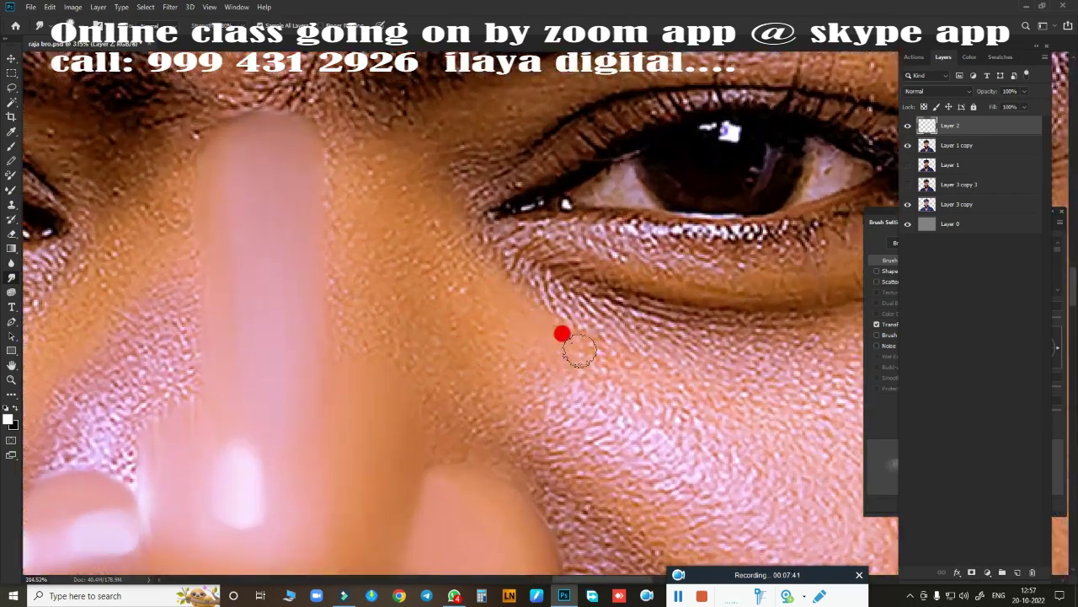
{"action": "mouse_move", "coordinate": [562, 333]}
{"action": "left_mouse_down"}
{"action": "mouse_move", "coordinate": [428, 189]}
{"action": "mouse_move", "coordinate": [549, 335]}
{"action": "mouse_move", "coordinate": [328, 139]}
{"action": "mouse_move", "coordinate": [308, 141]}
{"action": "mouse_move", "coordinate": [301, 357]}
{"action": "mouse_move", "coordinate": [332, 135]}
{"action": "mouse_move", "coordinate": [393, 169]}
{"action": "mouse_move", "coordinate": [419, 263]}
{"action": "mouse_move", "coordinate": [407, 383]}
{"action": "mouse_move", "coordinate": [354, 429]}
{"action": "mouse_move", "coordinate": [491, 412]}
{"action": "mouse_move", "coordinate": [448, 276]}
{"action": "mouse_move", "coordinate": [571, 339]}
{"action": "mouse_move", "coordinate": [418, 402]}
{"action": "left_mouse_up"}
{"action": "mouse_move", "coordinate": [422, 248]}
{"action": "left_mouse_down"}
{"action": "mouse_move", "coordinate": [392, 159]}
{"action": "mouse_move", "coordinate": [427, 184]}
{"action": "left_mouse_up"}
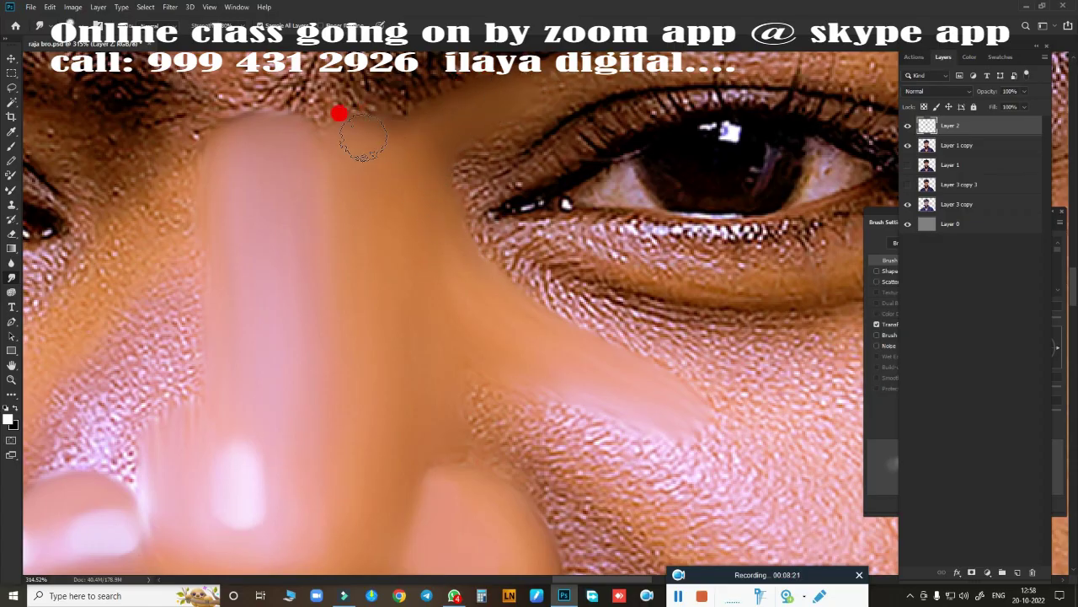
{"action": "scroll", "coordinate": [371, 360], "scroll_direction": "down", "scroll_amount": 2}
{"action": "scroll", "coordinate": [460, 291], "scroll_direction": "down", "scroll_amount": 3}
{"action": "scroll", "coordinate": [385, 351], "scroll_direction": "up", "scroll_amount": 4}
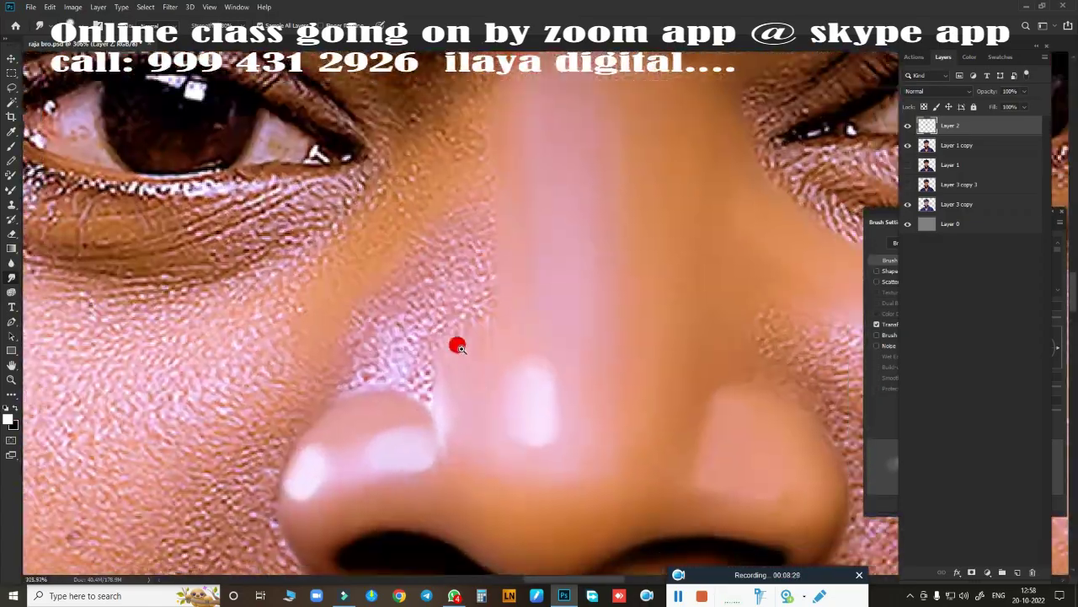
{"action": "scroll", "coordinate": [455, 342], "scroll_direction": "up", "scroll_amount": 1}
Smooth the nose side and cover the textured under-eye area with smooth skin.
{"action": "mouse_move", "coordinate": [421, 252]}
{"action": "left_mouse_down"}
{"action": "mouse_move", "coordinate": [356, 362]}
{"action": "mouse_move", "coordinate": [357, 417]}
{"action": "mouse_move", "coordinate": [429, 334]}
{"action": "mouse_move", "coordinate": [341, 256]}
{"action": "left_mouse_up"}
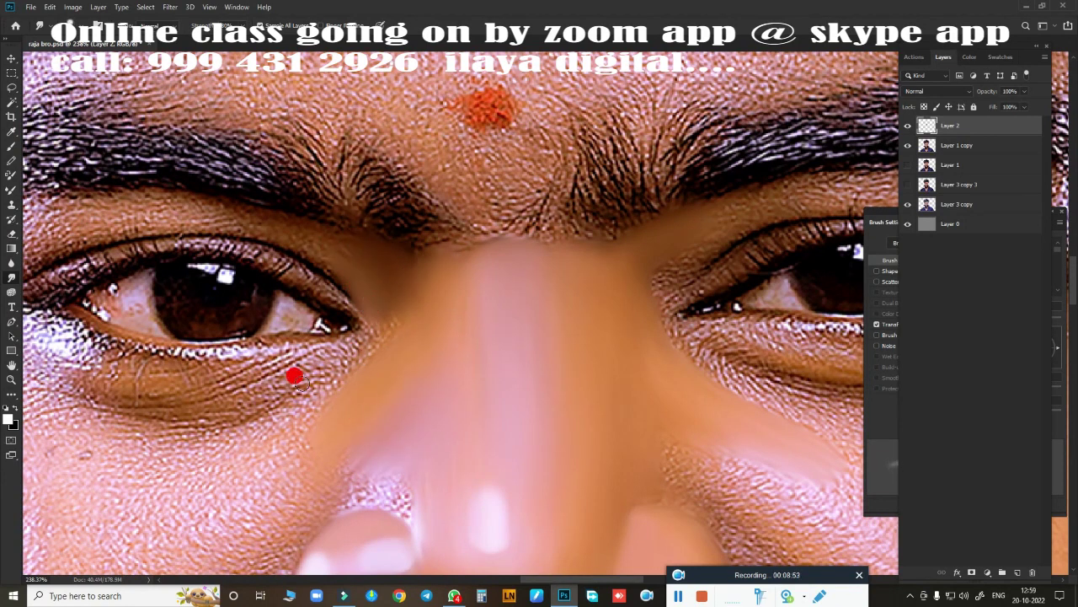
{"action": "left_click_drag", "start_coordinate": [294, 376], "coordinate": [335, 361]}
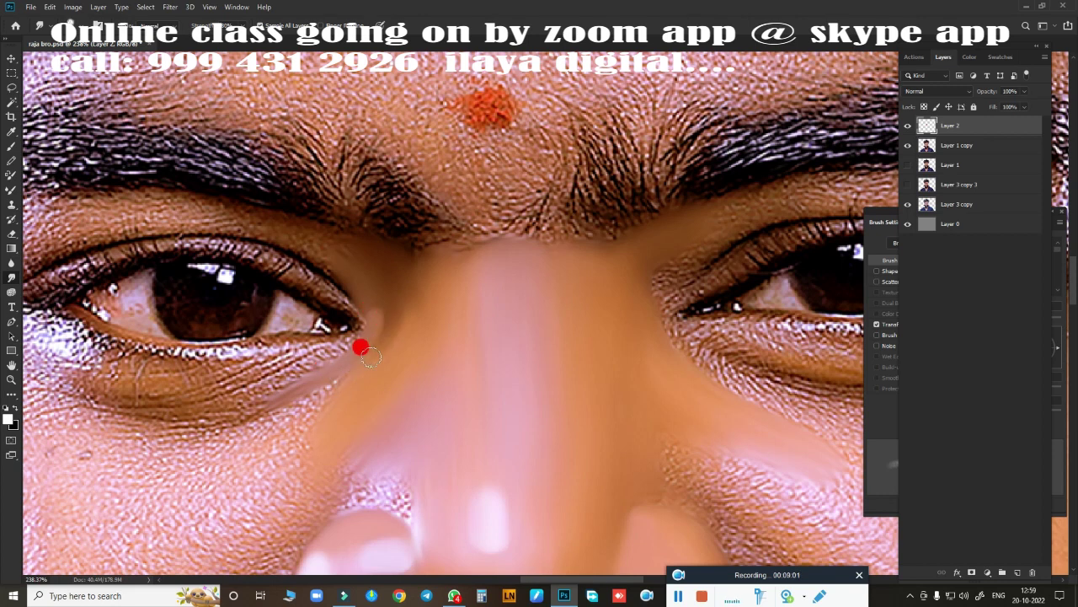
{"action": "scroll", "coordinate": [485, 263], "scroll_direction": "down", "scroll_amount": 5}
{"action": "scroll", "coordinate": [325, 220], "scroll_direction": "left", "scroll_amount": 5}
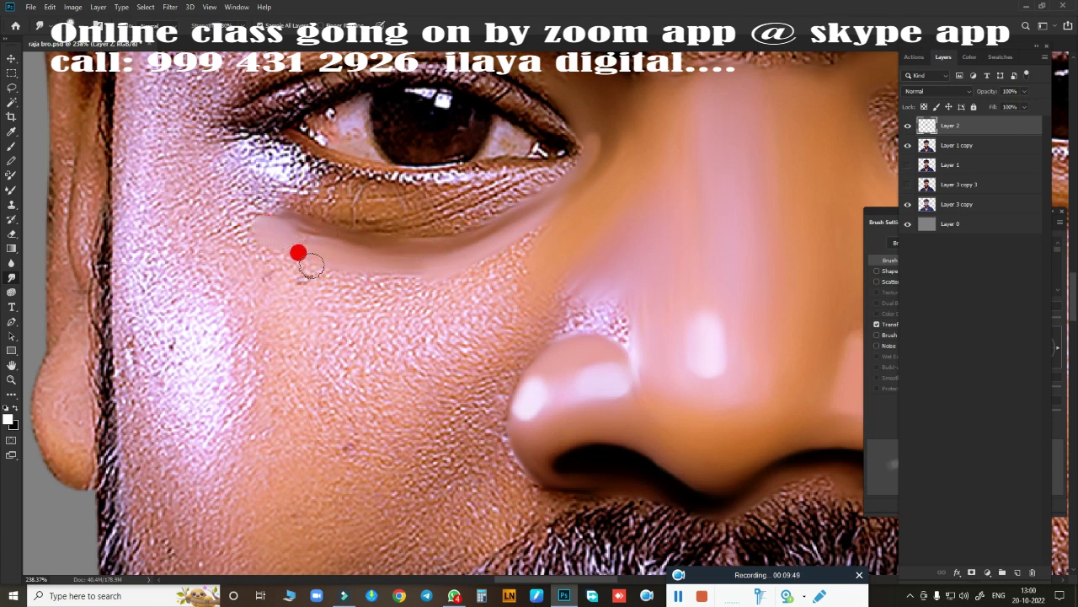
{"action": "mouse_move", "coordinate": [310, 265]}
{"action": "left_mouse_down"}
{"action": "mouse_move", "coordinate": [340, 292]}
{"action": "mouse_move", "coordinate": [481, 272]}
{"action": "mouse_move", "coordinate": [397, 286]}
{"action": "mouse_move", "coordinate": [412, 317]}
{"action": "mouse_move", "coordinate": [420, 265]}
{"action": "left_mouse_up"}
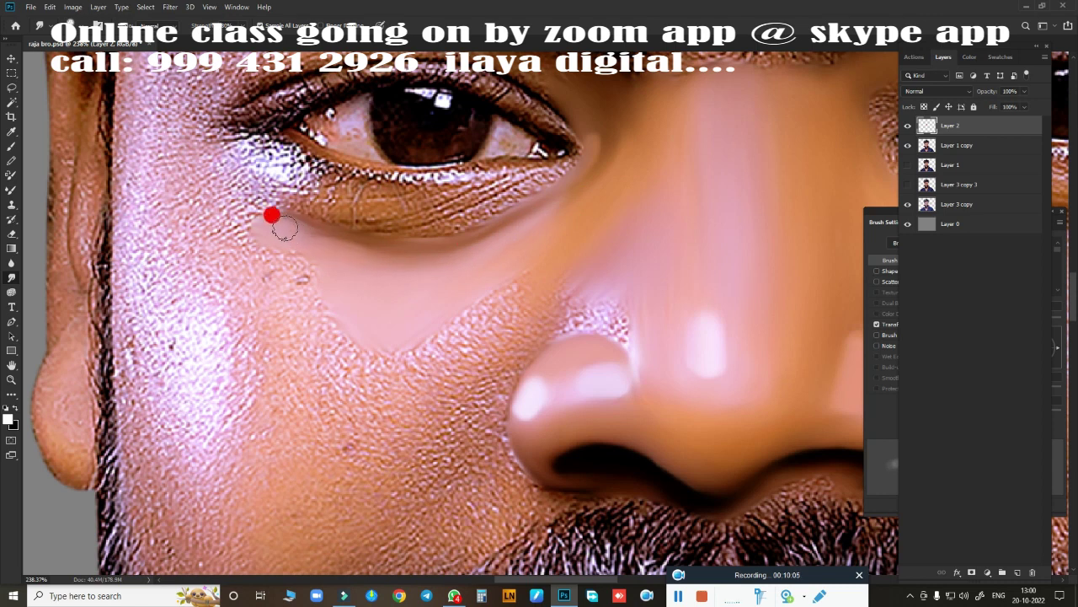
{"action": "mouse_move", "coordinate": [511, 327]}
{"action": "left_mouse_down"}
{"action": "mouse_move", "coordinate": [534, 265]}
{"action": "mouse_move", "coordinate": [564, 281]}
{"action": "mouse_move", "coordinate": [426, 342]}
{"action": "mouse_move", "coordinate": [275, 352]}
{"action": "mouse_move", "coordinate": [349, 440]}
{"action": "mouse_move", "coordinate": [315, 306]}
{"action": "mouse_move", "coordinate": [489, 323]}
{"action": "mouse_move", "coordinate": [481, 312]}
{"action": "mouse_move", "coordinate": [588, 171]}
{"action": "left_mouse_up"}
Paint smooth skin along the side of the nose down the cheek toward the beard.
{"action": "mouse_move", "coordinate": [515, 308]}
{"action": "left_mouse_down"}
{"action": "mouse_move", "coordinate": [349, 313]}
{"action": "mouse_move", "coordinate": [361, 359]}
{"action": "mouse_move", "coordinate": [499, 269]}
{"action": "left_mouse_up"}
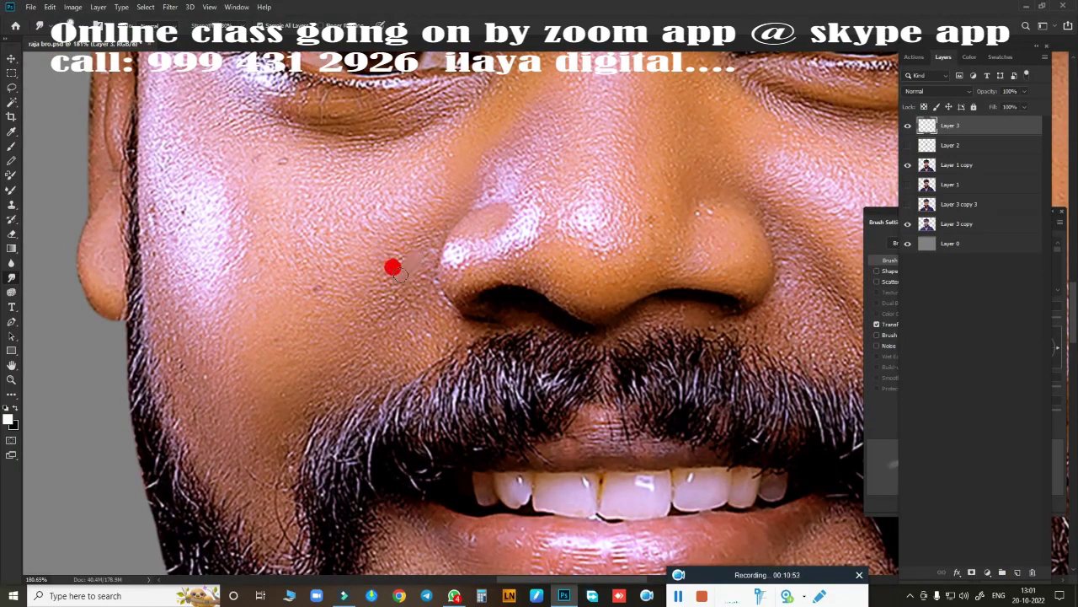
{"action": "left_click_drag", "start_coordinate": [394, 269], "coordinate": [455, 201]}
{"action": "mouse_move", "coordinate": [423, 243]}
{"action": "left_mouse_down"}
{"action": "mouse_move", "coordinate": [323, 362]}
{"action": "mouse_move", "coordinate": [305, 340]}
{"action": "mouse_move", "coordinate": [418, 225]}
{"action": "left_mouse_up"}
{"action": "mouse_move", "coordinate": [317, 373]}
{"action": "left_mouse_down"}
{"action": "mouse_move", "coordinate": [325, 364]}
{"action": "mouse_move", "coordinate": [224, 342]}
{"action": "mouse_move", "coordinate": [248, 342]}
{"action": "mouse_move", "coordinate": [219, 298]}
{"action": "mouse_move", "coordinate": [222, 343]}
{"action": "mouse_move", "coordinate": [311, 329]}
{"action": "mouse_move", "coordinate": [269, 395]}
{"action": "left_mouse_up"}
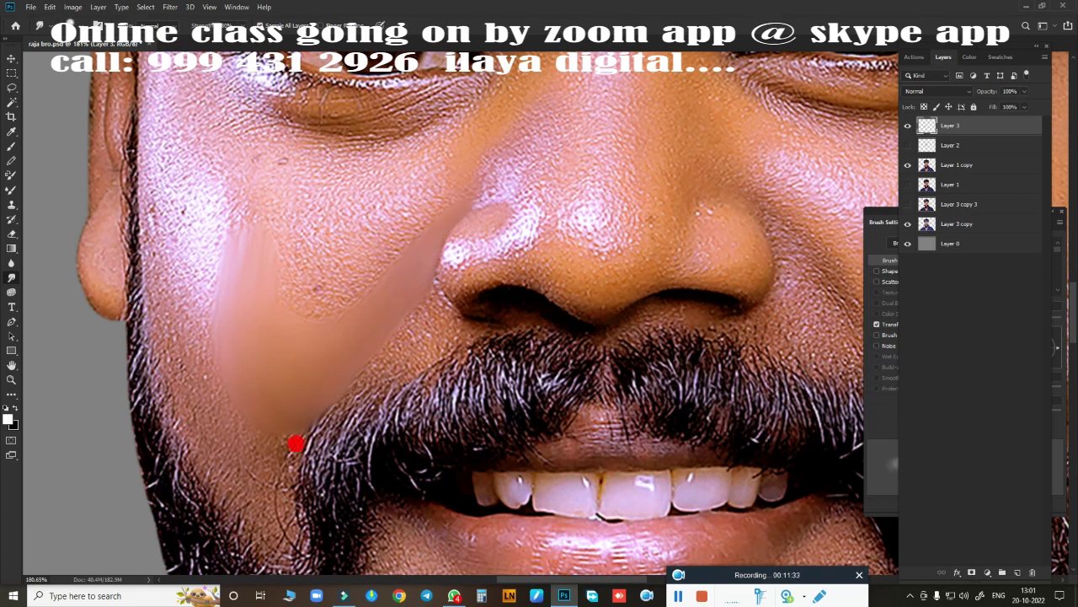
{"action": "scroll", "coordinate": [378, 397], "scroll_direction": "up", "scroll_amount": 2}
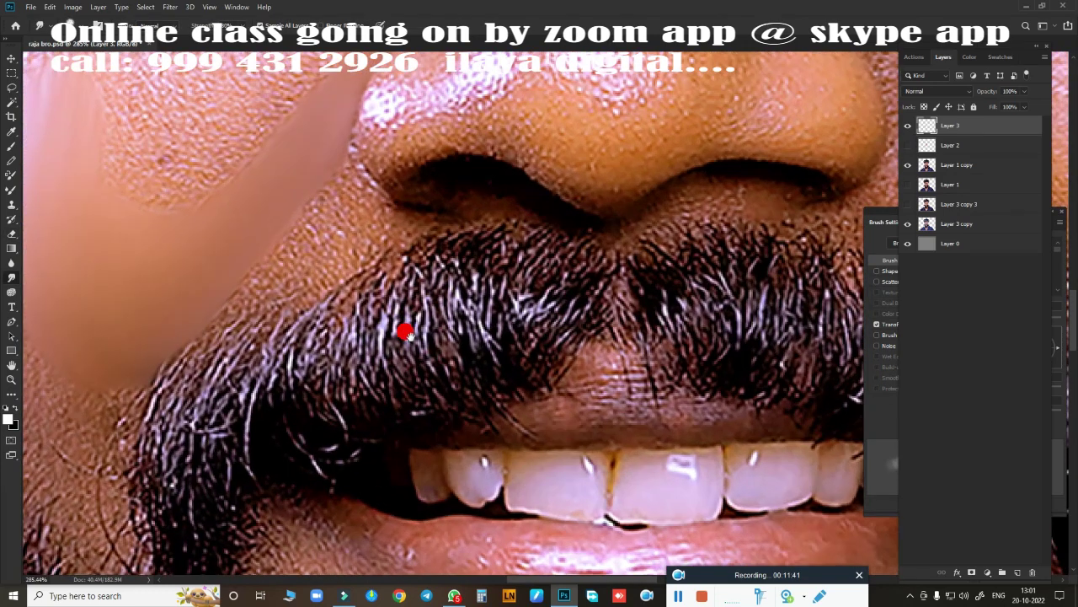
{"action": "scroll", "coordinate": [404, 325], "scroll_direction": "up", "scroll_amount": 2}
Show Layer 2 again and smooth the nostril shadow and speckled nose top.
{"action": "left_click", "coordinate": [907, 145]}
{"action": "left_click_drag", "start_coordinate": [369, 328], "coordinate": [449, 324]}
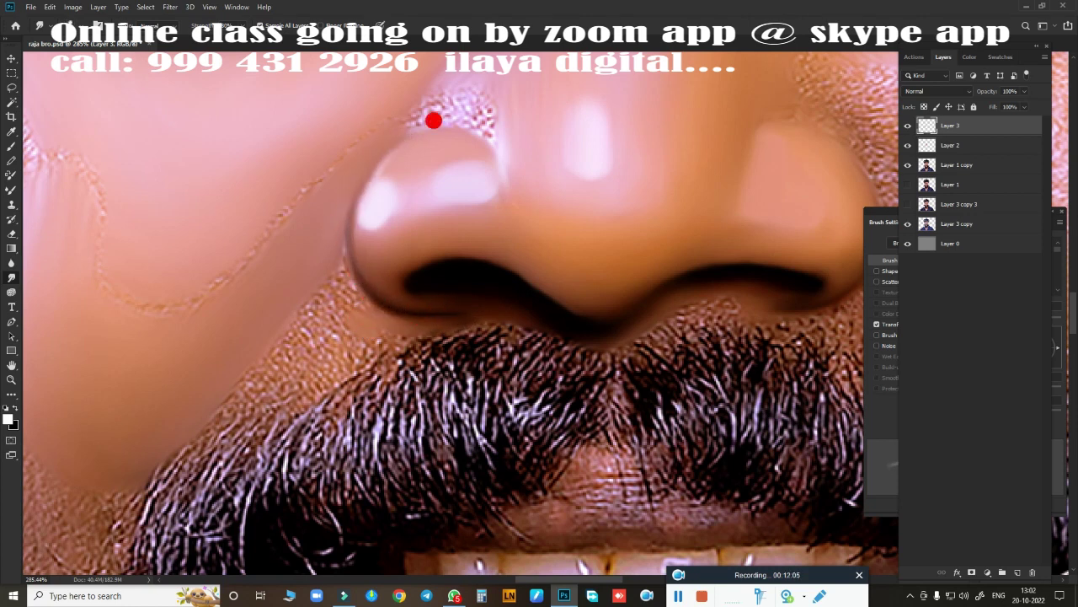
{"action": "mouse_move", "coordinate": [358, 164]}
{"action": "left_mouse_down"}
{"action": "mouse_move", "coordinate": [460, 84]}
{"action": "mouse_move", "coordinate": [459, 98]}
{"action": "left_mouse_up"}
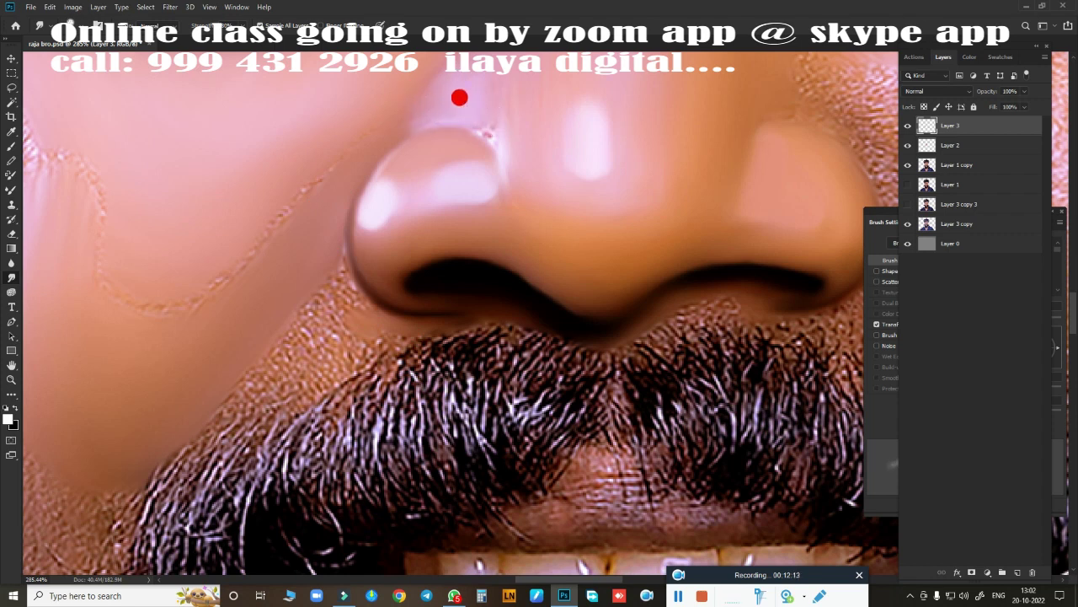
{"action": "mouse_move", "coordinate": [482, 149]}
{"action": "left_mouse_down"}
{"action": "mouse_move", "coordinate": [449, 152]}
{"action": "mouse_move", "coordinate": [466, 122]}
{"action": "left_mouse_up"}
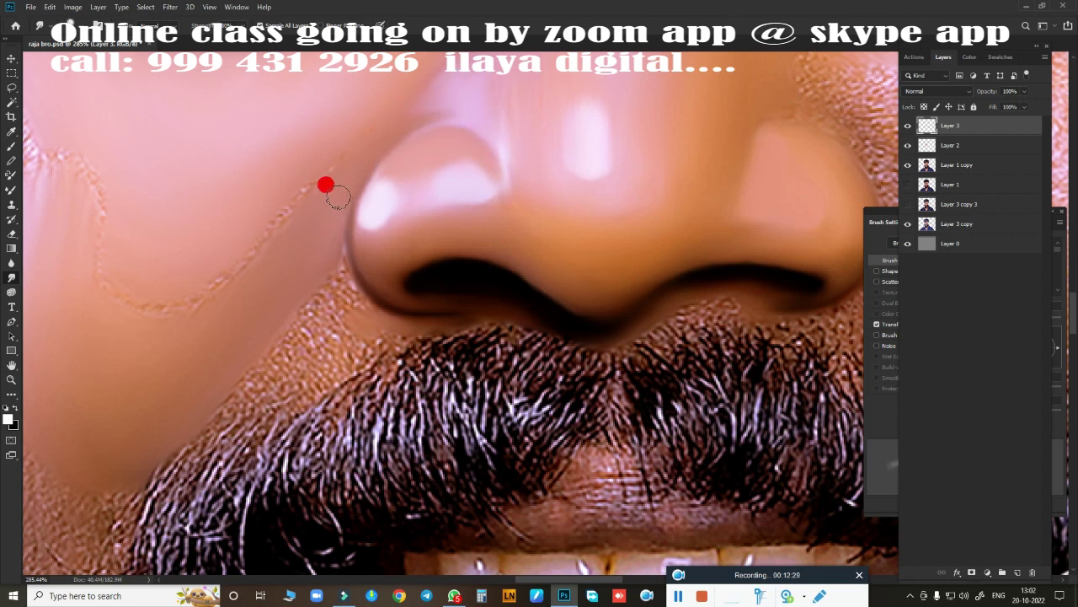
Smooth the speckled line above the moustache and outline the left cheek with a path.
{"action": "mouse_move", "coordinate": [307, 262]}
{"action": "left_mouse_down"}
{"action": "mouse_move", "coordinate": [269, 323]}
{"action": "mouse_move", "coordinate": [370, 341]}
{"action": "left_mouse_up"}
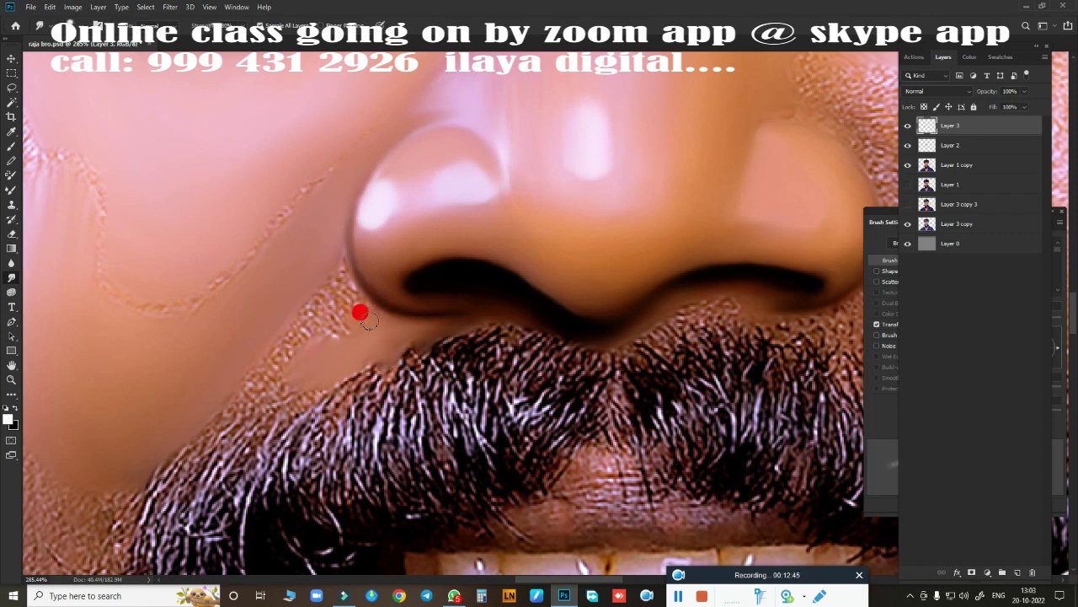
{"action": "mouse_move", "coordinate": [343, 320]}
{"action": "left_mouse_down"}
{"action": "mouse_move", "coordinate": [275, 405]}
{"action": "mouse_move", "coordinate": [361, 376]}
{"action": "mouse_move", "coordinate": [261, 380]}
{"action": "mouse_move", "coordinate": [312, 349]}
{"action": "mouse_move", "coordinate": [286, 333]}
{"action": "mouse_move", "coordinate": [338, 262]}
{"action": "left_mouse_up"}
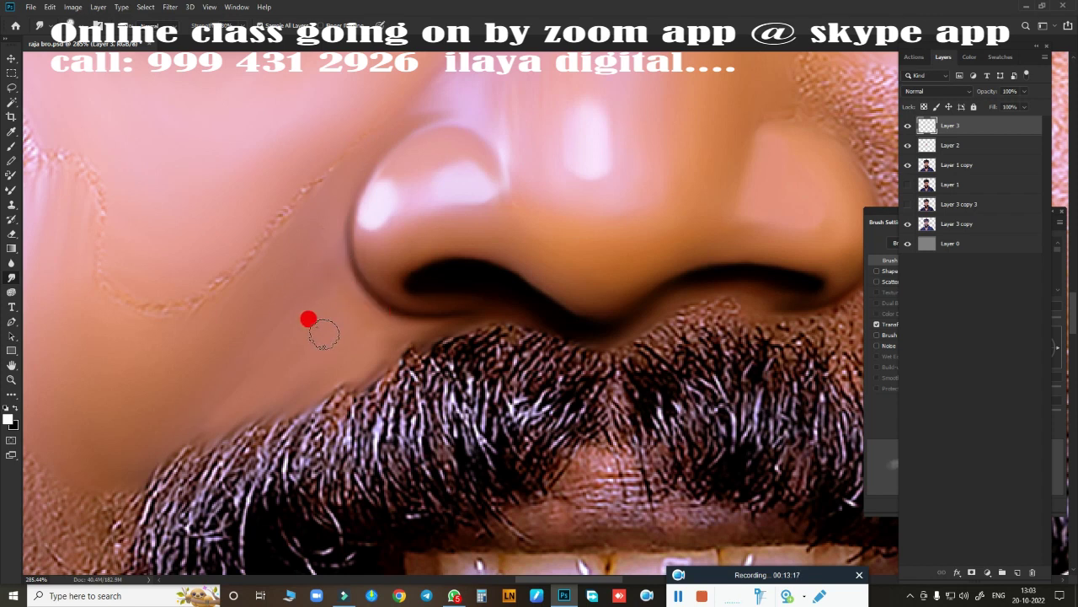
{"action": "left_click_drag", "start_coordinate": [324, 333], "coordinate": [344, 262]}
{"action": "mouse_move", "coordinate": [123, 534]}
{"action": "left_mouse_down"}
{"action": "mouse_move", "coordinate": [374, 244]}
{"action": "mouse_move", "coordinate": [349, 260]}
{"action": "left_mouse_up"}
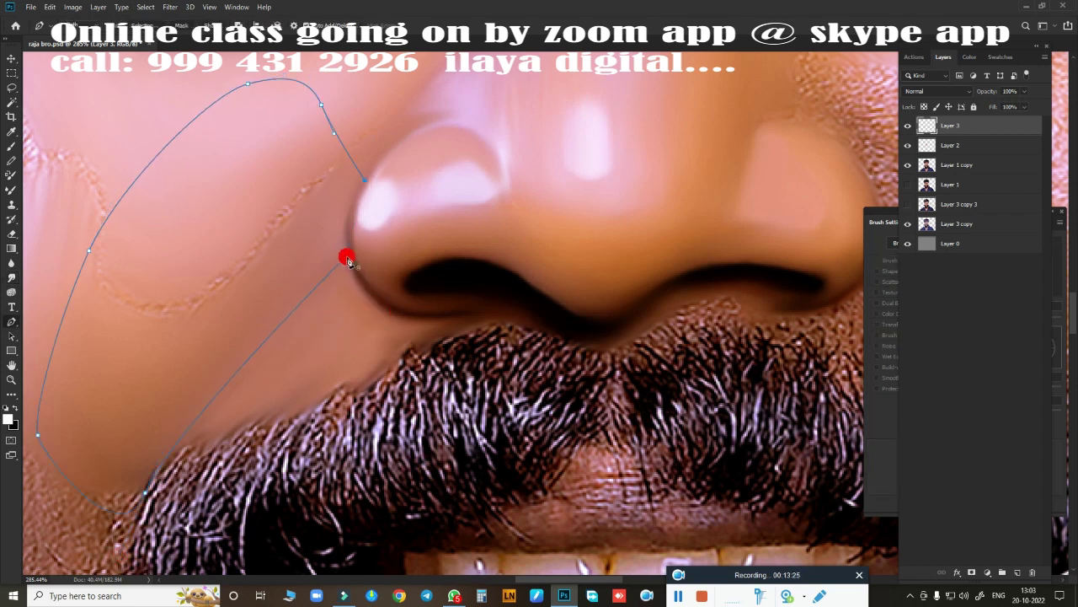
Load the cheek path as a selection and paint it with a brown skin tone.
{"action": "key", "text": "ctrl+Return"}
{"action": "key", "text": "Return"}
{"action": "left_click", "coordinate": [7, 418]}
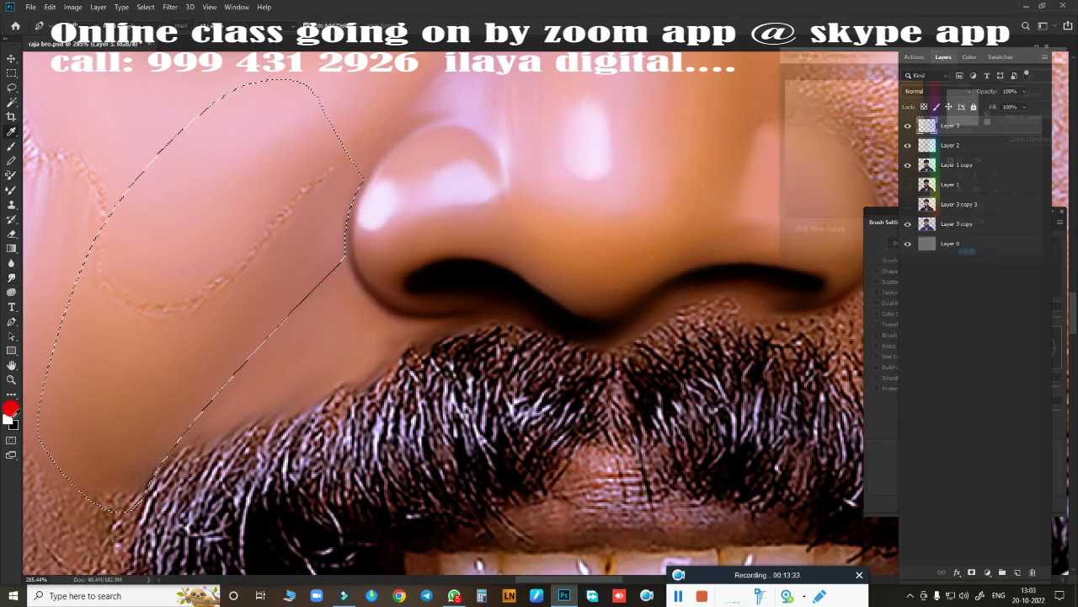
{"action": "key", "text": "Return"}
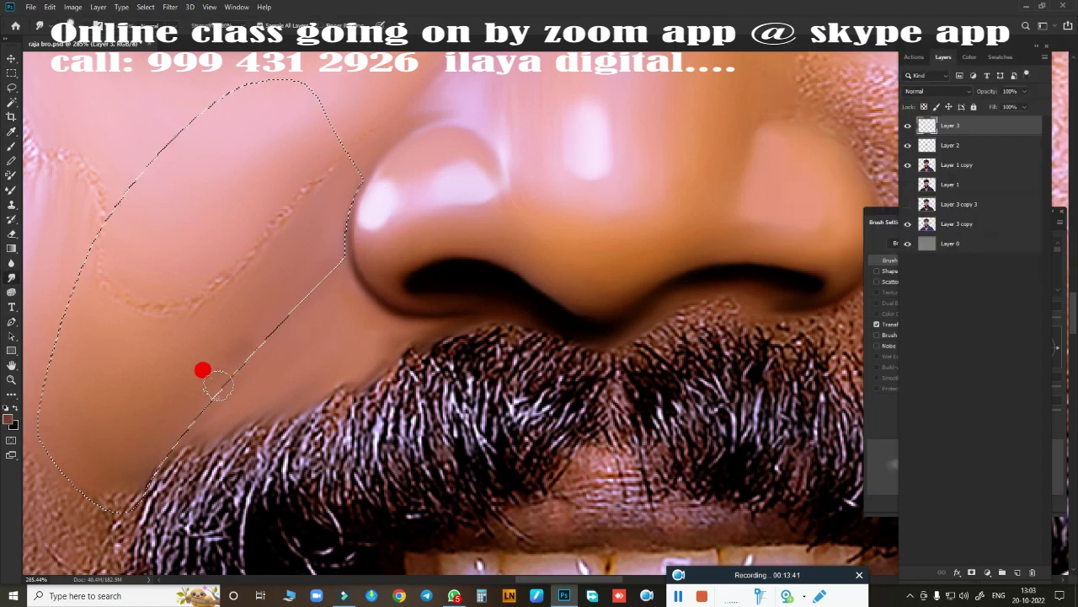
{"action": "mouse_move", "coordinate": [238, 320]}
{"action": "left_mouse_down"}
{"action": "mouse_move", "coordinate": [221, 380]}
{"action": "mouse_move", "coordinate": [176, 390]}
{"action": "left_mouse_up"}
{"action": "left_click", "coordinate": [876, 323]}
{"action": "left_click_drag", "start_coordinate": [249, 336], "coordinate": [210, 320]}
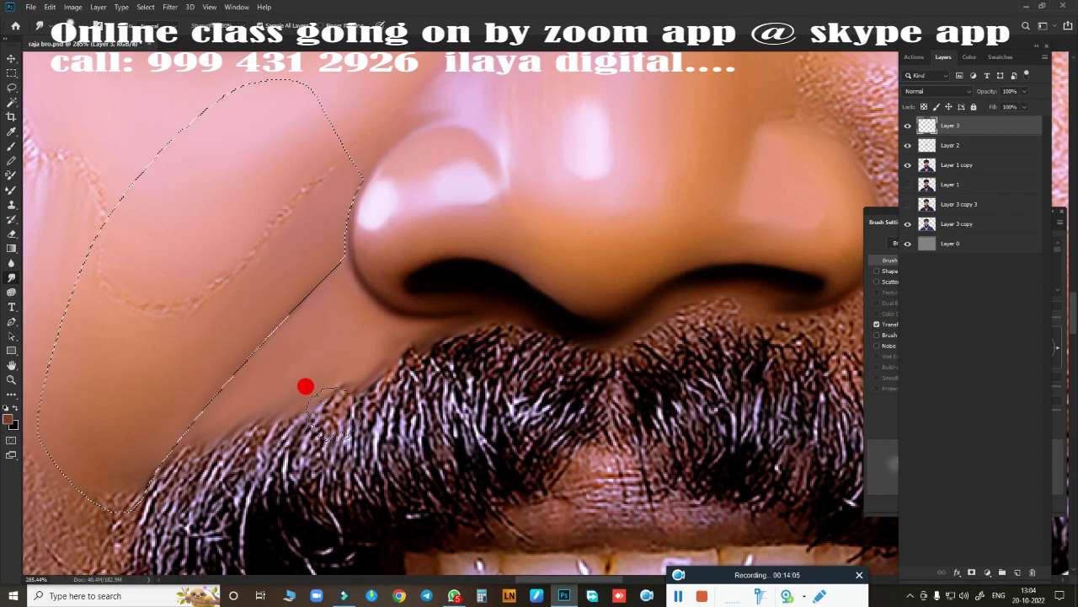
Feather and clear the cheek selection, then fit the whole face on screen to check.
{"action": "key", "text": "shift+F6"}
{"action": "key", "text": "Return"}
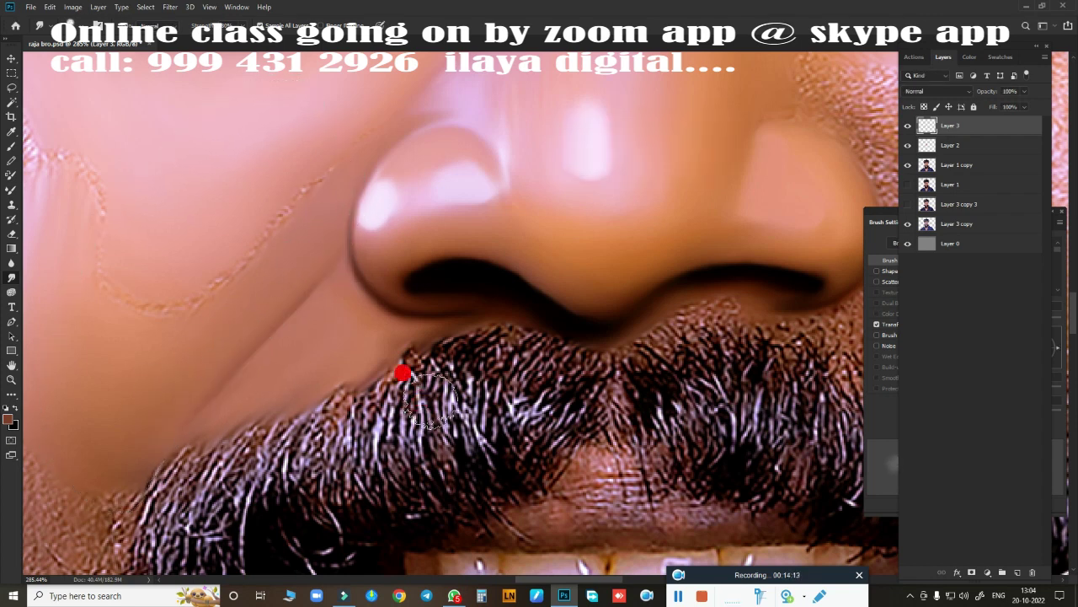
{"action": "key", "text": "ctrl+d"}
{"action": "scroll", "coordinate": [82, 315], "scroll_direction": "down", "scroll_amount": 2}
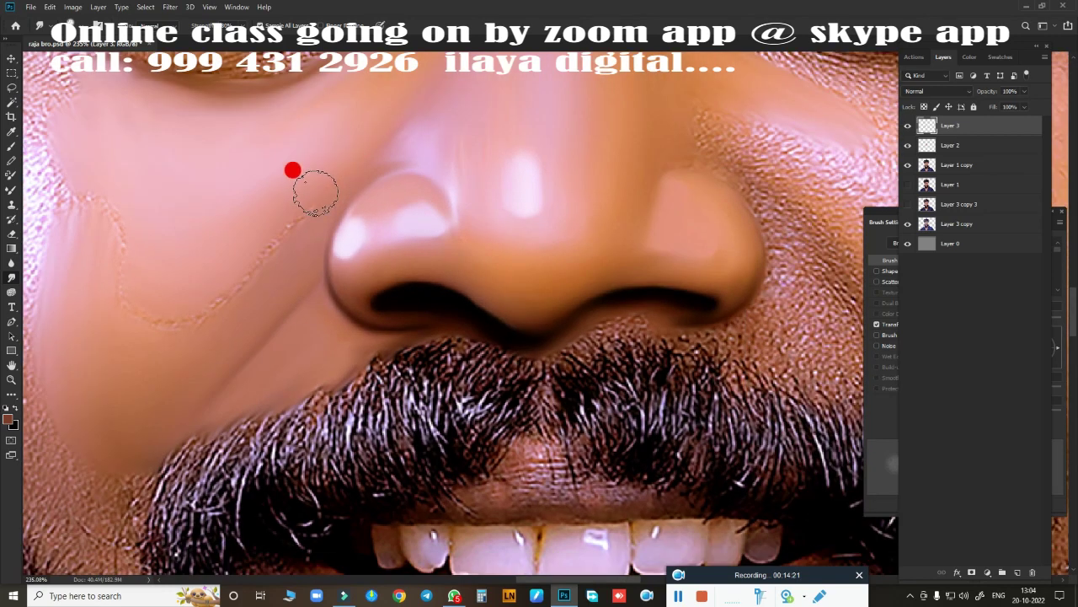
{"action": "left_click_drag", "start_coordinate": [292, 168], "coordinate": [349, 302]}
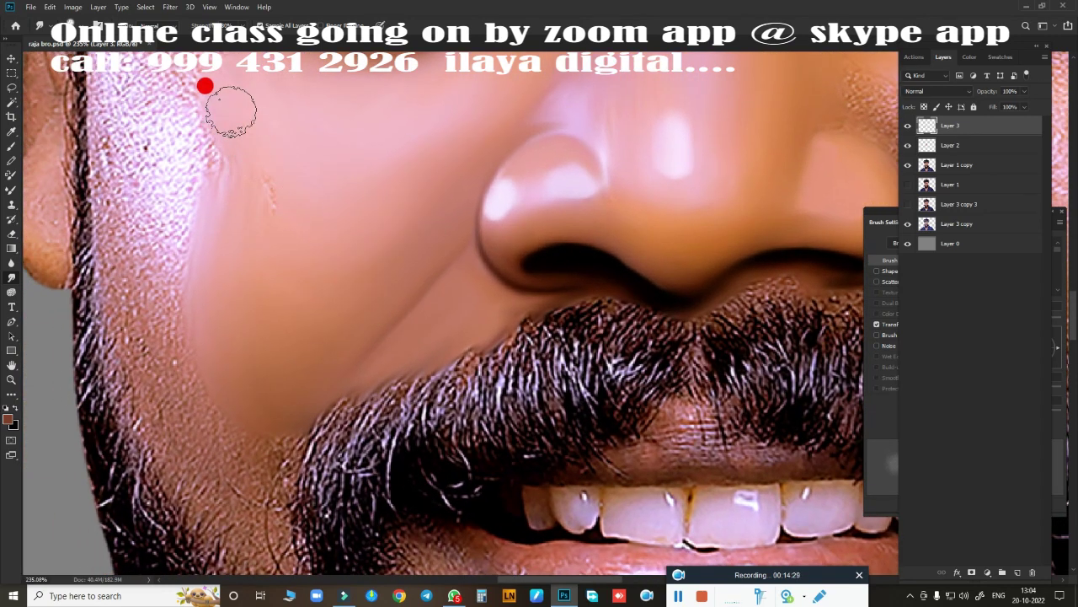
{"action": "key", "text": "ctrl+0"}
{"action": "scroll", "coordinate": [455, 371], "scroll_direction": "up", "scroll_amount": 5}
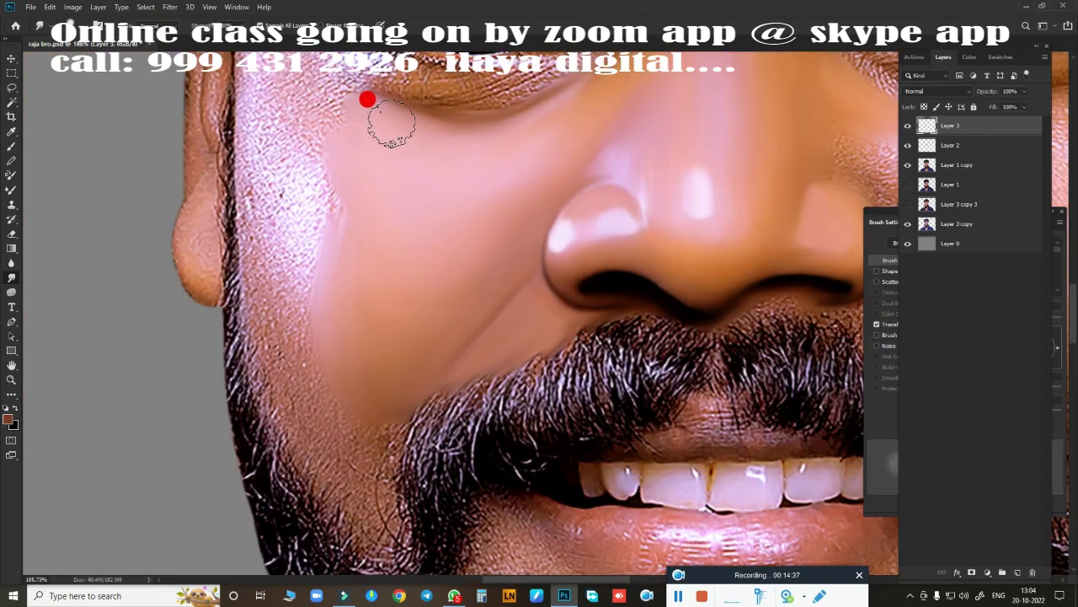
{"action": "key", "text": "bracketright"}
{"action": "key", "text": "bracketright"}
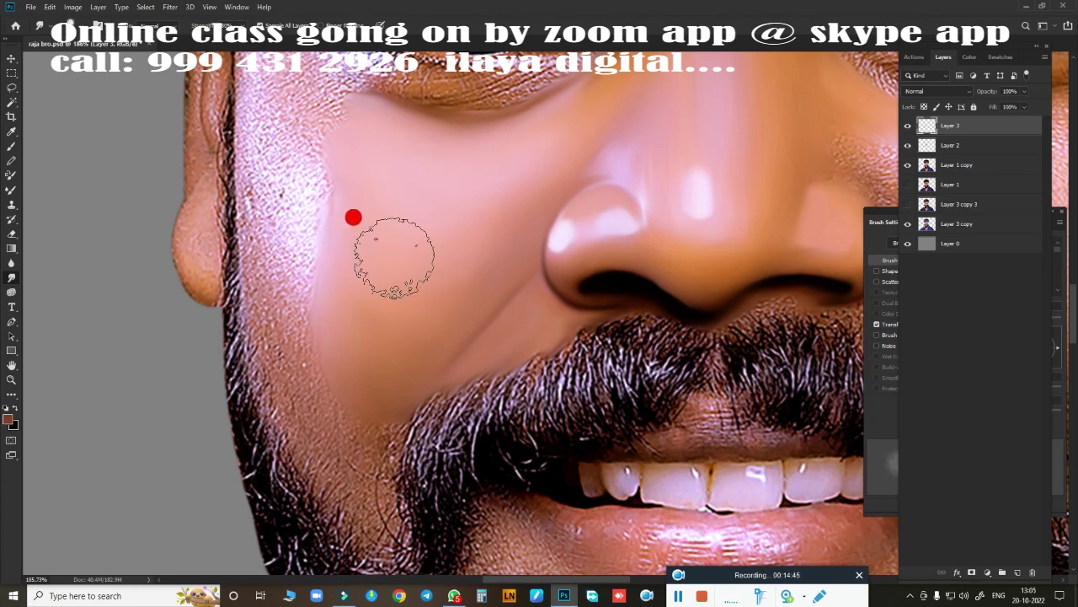
{"action": "key", "text": "ctrl+0"}
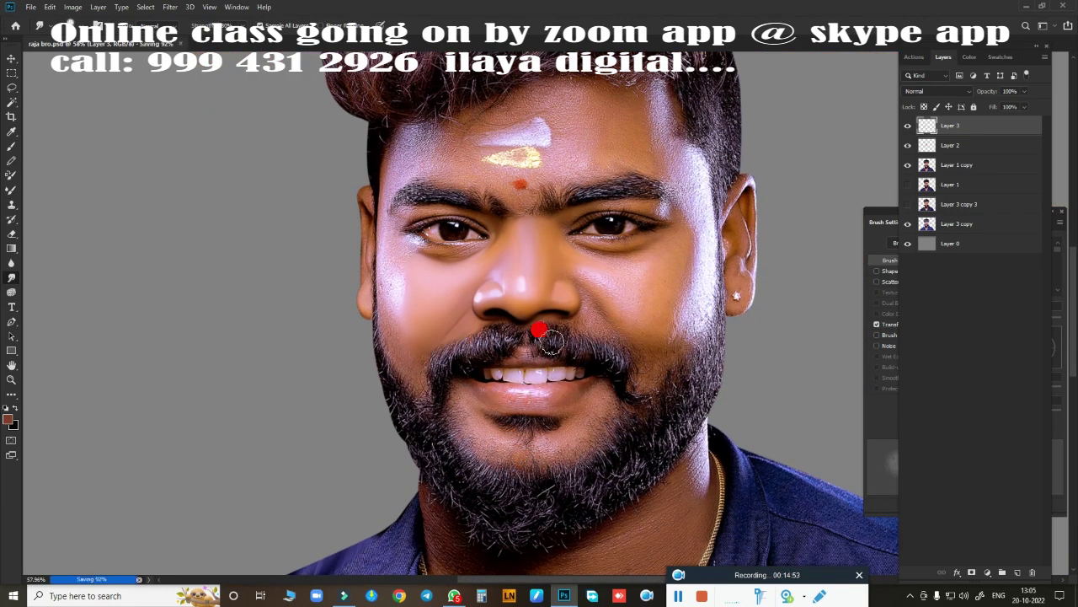
{"action": "scroll", "coordinate": [534, 328], "scroll_direction": "up", "scroll_amount": 5}
{"action": "key", "text": "ctrl+0"}
Trace a pen path from the right moustache edge to the nostril and make a 1.8 px feathered selection.
{"action": "key", "text": "p"}
{"action": "left_click", "coordinate": [924, 145]}
{"action": "key", "text": "Delete"}
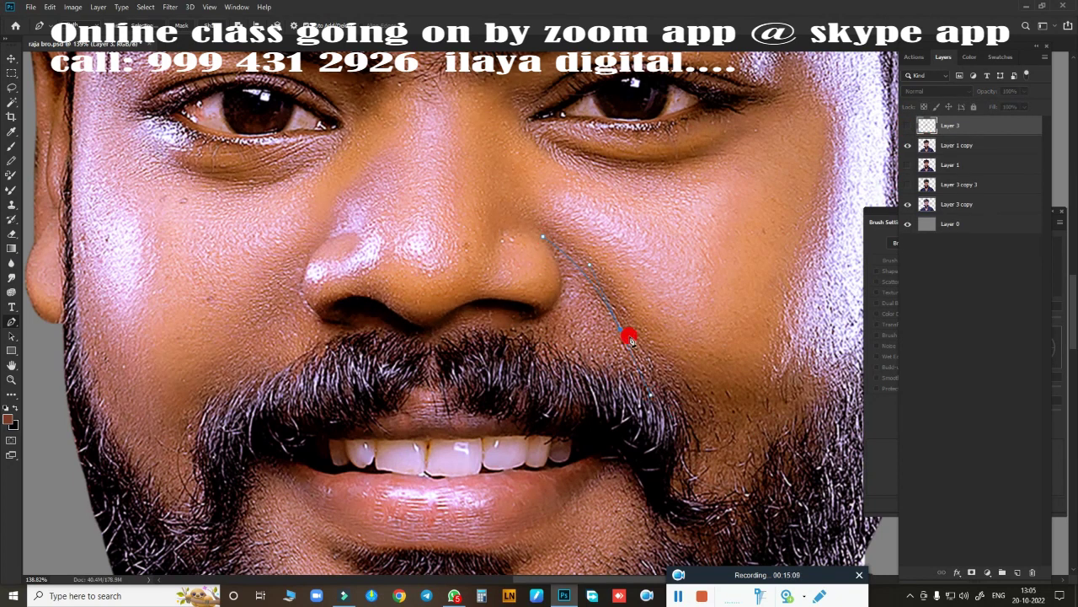
{"action": "left_click", "coordinate": [676, 460]}
{"action": "left_click", "coordinate": [586, 477]}
{"action": "left_click", "coordinate": [441, 430]}
{"action": "left_click", "coordinate": [418, 381]}
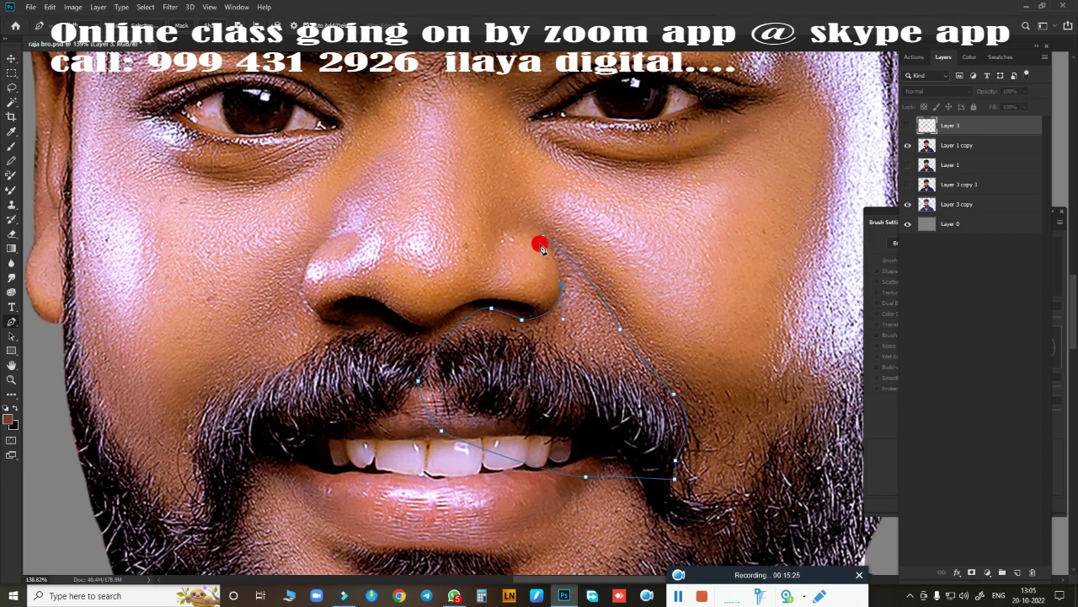
{"action": "right_click", "coordinate": [613, 331]}
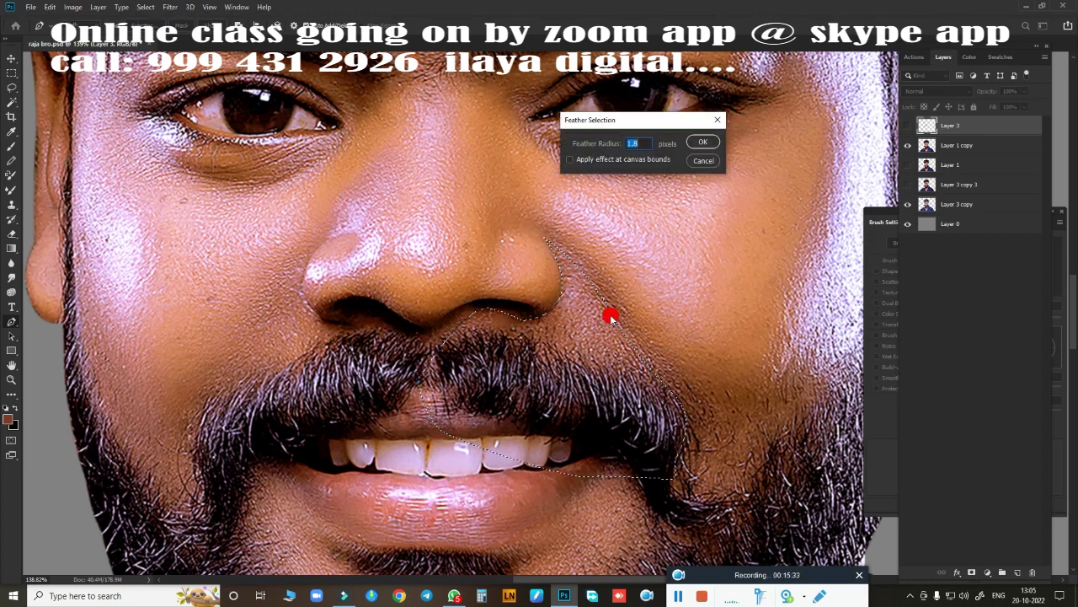
{"action": "key", "text": "Return"}
{"action": "scroll", "coordinate": [611, 320], "scroll_direction": "up", "scroll_amount": 4}
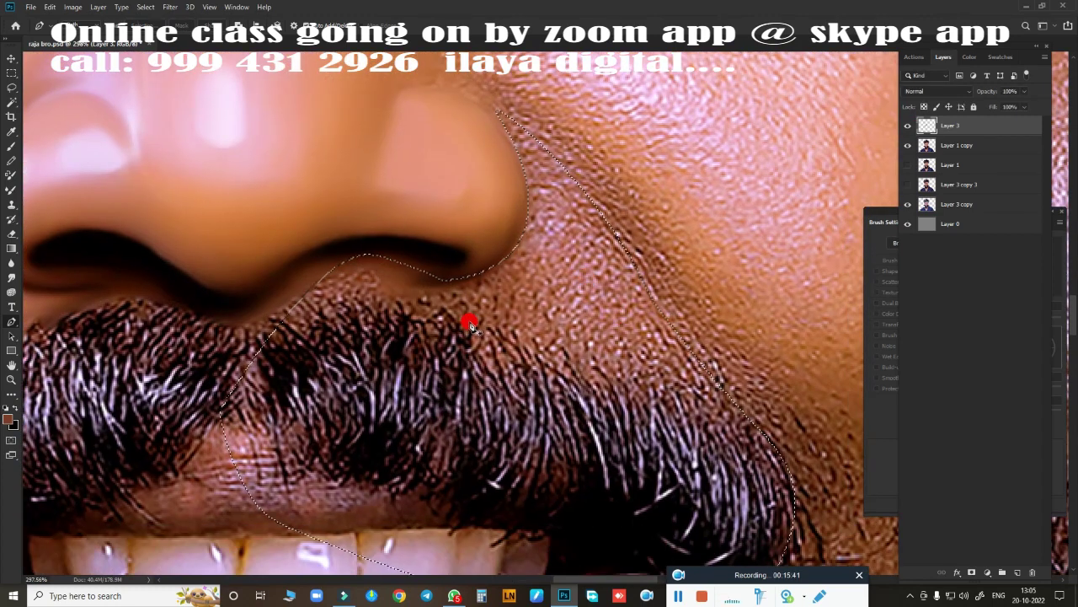
{"action": "key", "text": "e"}
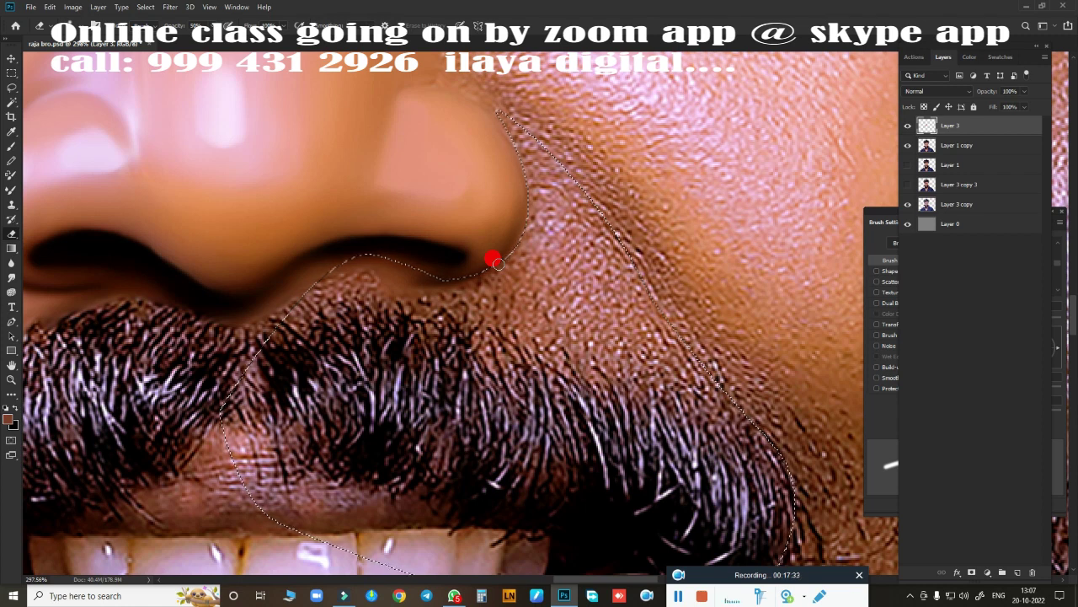
Fill the strip beside the right nostril with smooth skin tone, then deselect.
{"action": "scroll", "coordinate": [529, 284], "scroll_direction": "up", "scroll_amount": 3}
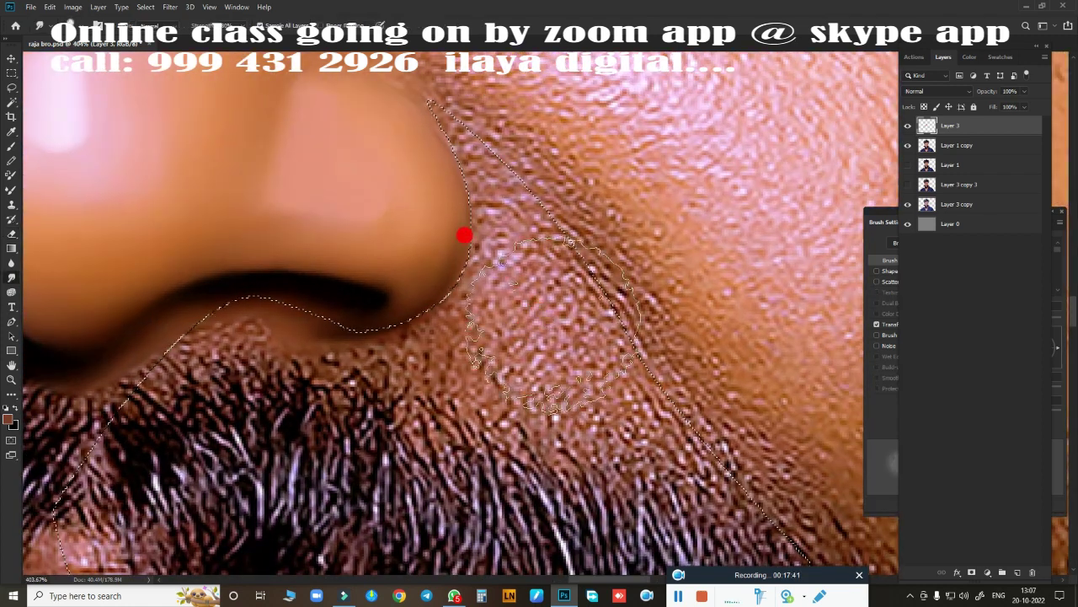
{"action": "mouse_move", "coordinate": [512, 218]}
{"action": "left_mouse_down"}
{"action": "mouse_move", "coordinate": [518, 258]}
{"action": "mouse_move", "coordinate": [484, 174]}
{"action": "mouse_move", "coordinate": [448, 207]}
{"action": "mouse_move", "coordinate": [628, 333]}
{"action": "mouse_move", "coordinate": [429, 281]}
{"action": "mouse_move", "coordinate": [489, 251]}
{"action": "mouse_move", "coordinate": [534, 320]}
{"action": "mouse_move", "coordinate": [393, 325]}
{"action": "mouse_move", "coordinate": [570, 349]}
{"action": "mouse_move", "coordinate": [484, 291]}
{"action": "mouse_move", "coordinate": [399, 375]}
{"action": "mouse_move", "coordinate": [380, 304]}
{"action": "mouse_move", "coordinate": [460, 221]}
{"action": "mouse_move", "coordinate": [424, 125]}
{"action": "mouse_move", "coordinate": [414, 275]}
{"action": "left_mouse_up"}
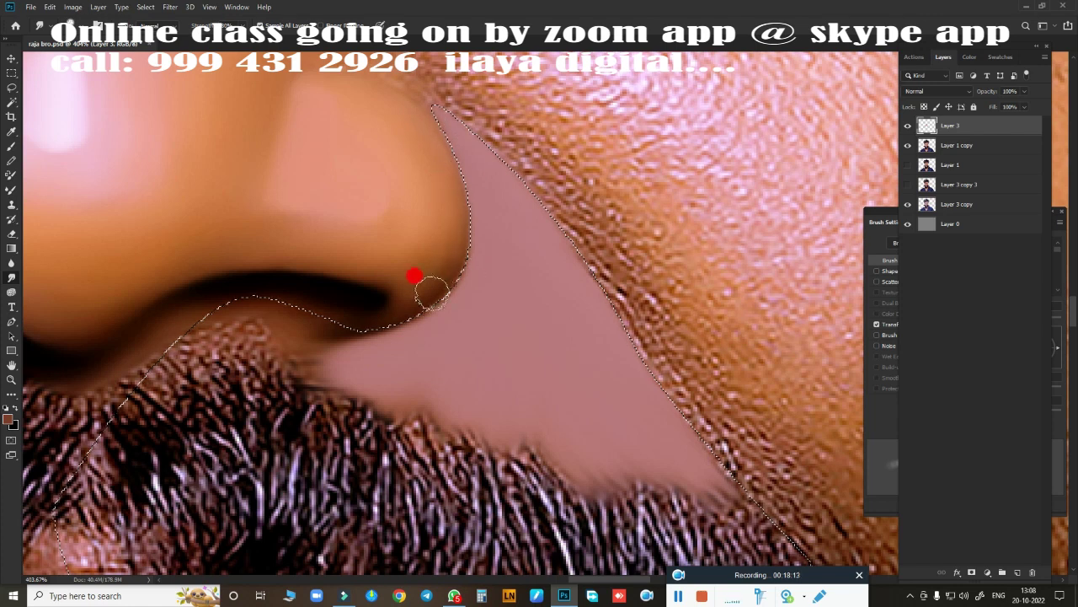
{"action": "mouse_move", "coordinate": [479, 100]}
{"action": "left_mouse_down"}
{"action": "mouse_move", "coordinate": [722, 435]}
{"action": "mouse_move", "coordinate": [518, 147]}
{"action": "mouse_move", "coordinate": [463, 48]}
{"action": "mouse_move", "coordinate": [623, 236]}
{"action": "mouse_move", "coordinate": [686, 385]}
{"action": "mouse_move", "coordinate": [615, 276]}
{"action": "left_mouse_up"}
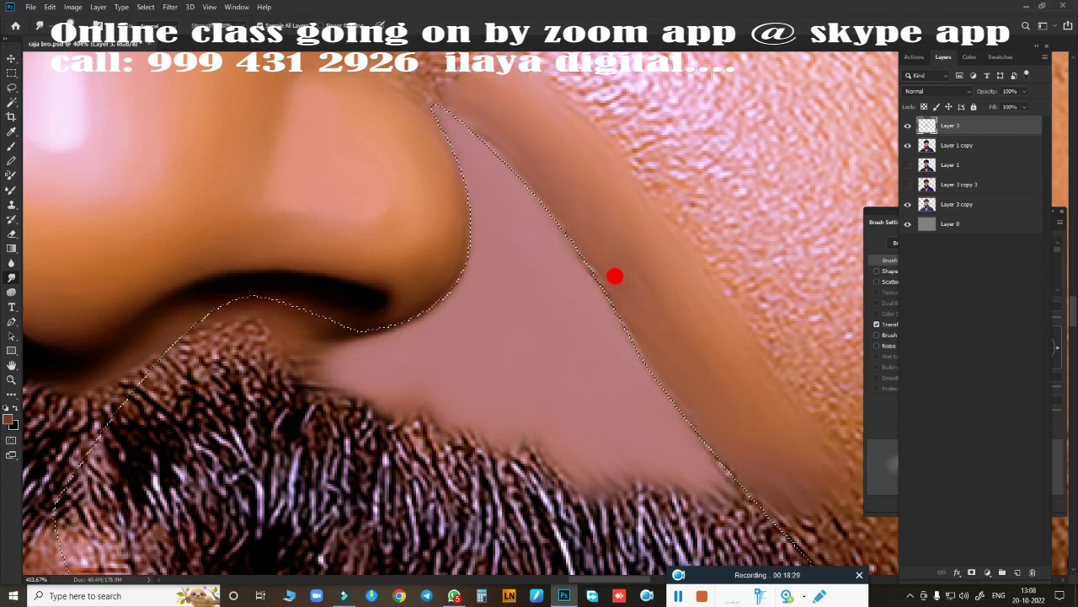
{"action": "key", "text": "ctrl+d"}
{"action": "scroll", "coordinate": [578, 397], "scroll_direction": "down", "scroll_amount": 5}
Toggle Layer 3 to compare before and after, then turn the new path into a selection.
{"action": "left_click", "coordinate": [908, 124]}
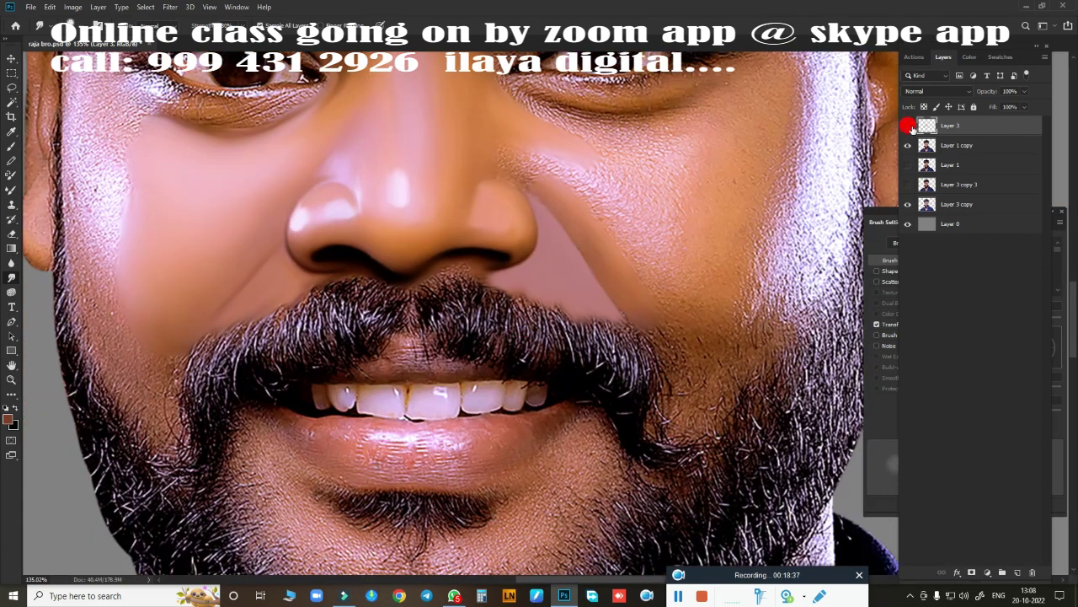
{"action": "left_click", "coordinate": [908, 124]}
{"action": "left_click", "coordinate": [907, 125]}
{"action": "key", "text": "p"}
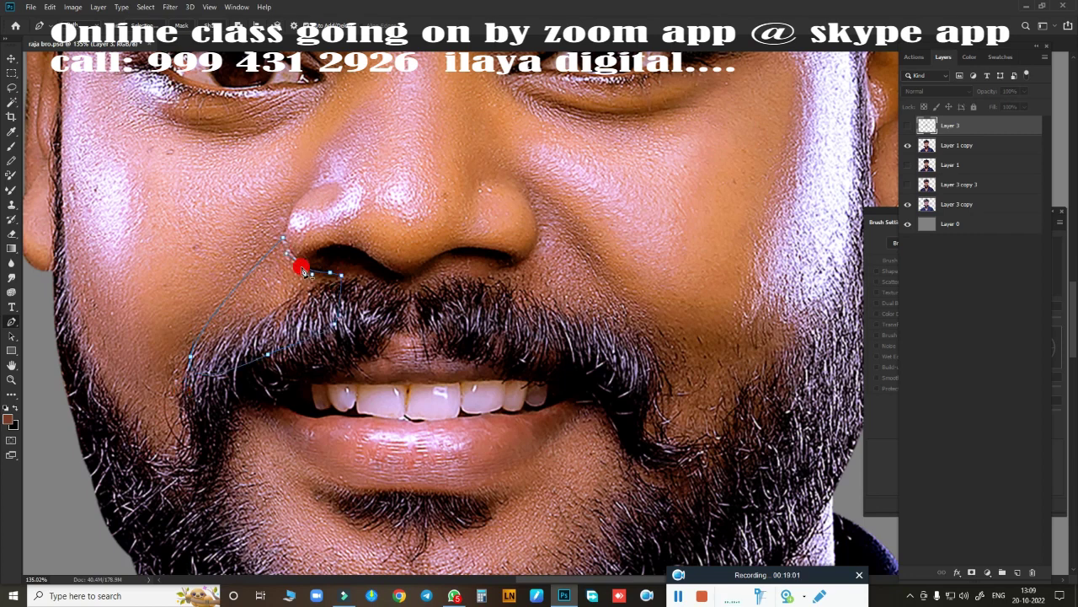
{"action": "scroll", "coordinate": [361, 248], "scroll_direction": "up", "scroll_amount": 4}
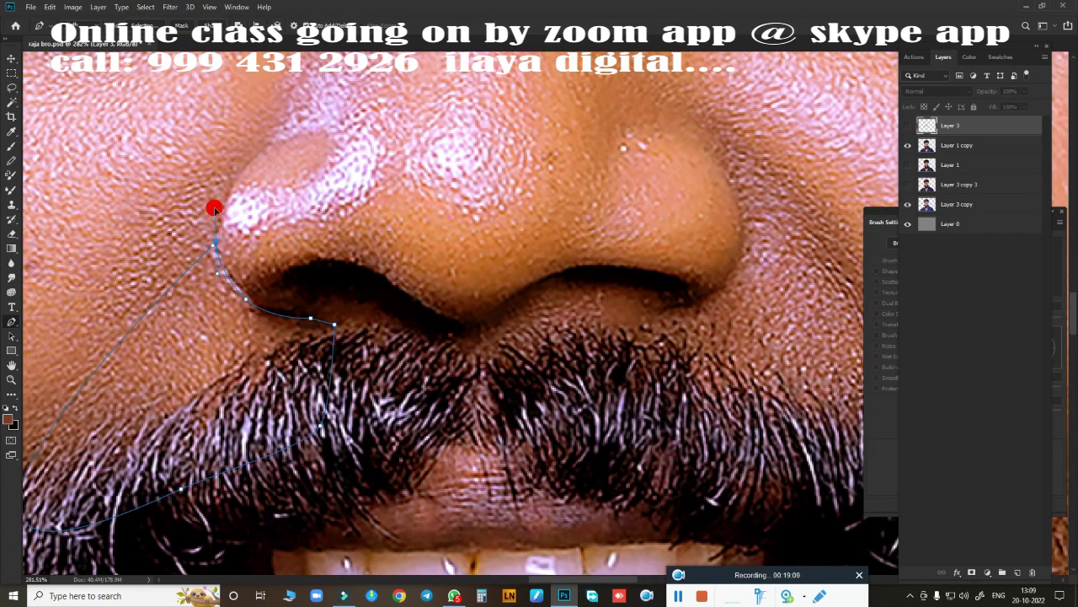
{"action": "scroll", "coordinate": [215, 209], "scroll_direction": "down", "scroll_amount": 5}
{"action": "key", "text": "ctrl+Return"}
On new Layer 4, paint flat skin tone near the nostril and feather the selection 1.8 px.
{"action": "left_click", "coordinate": [1016, 572]}
{"action": "key", "text": "b"}
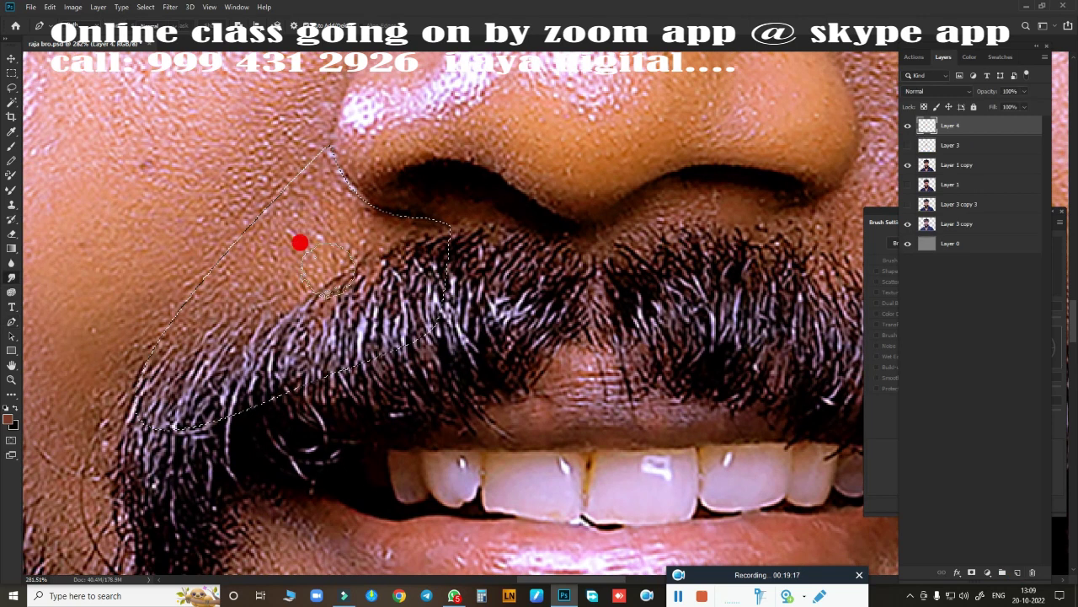
{"action": "mouse_move", "coordinate": [301, 244]}
{"action": "left_mouse_down"}
{"action": "mouse_move", "coordinate": [286, 217]}
{"action": "mouse_move", "coordinate": [270, 224]}
{"action": "mouse_move", "coordinate": [301, 144]}
{"action": "mouse_move", "coordinate": [236, 272]}
{"action": "mouse_move", "coordinate": [227, 212]}
{"action": "left_mouse_up"}
{"action": "left_click", "coordinate": [907, 145]}
{"action": "key", "text": "shift+F6"}
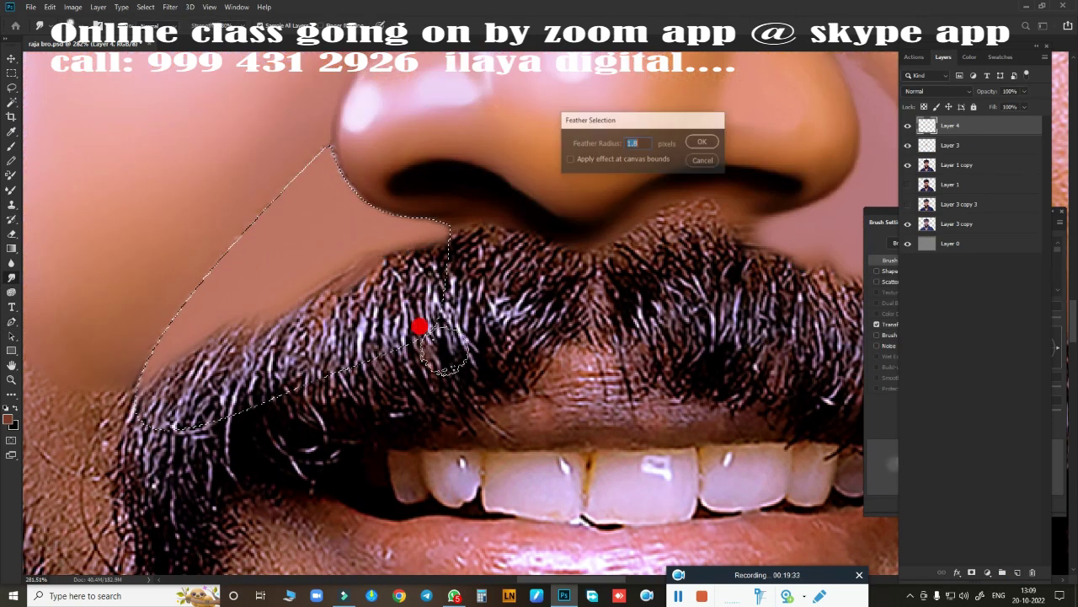
{"action": "key", "text": "Return"}
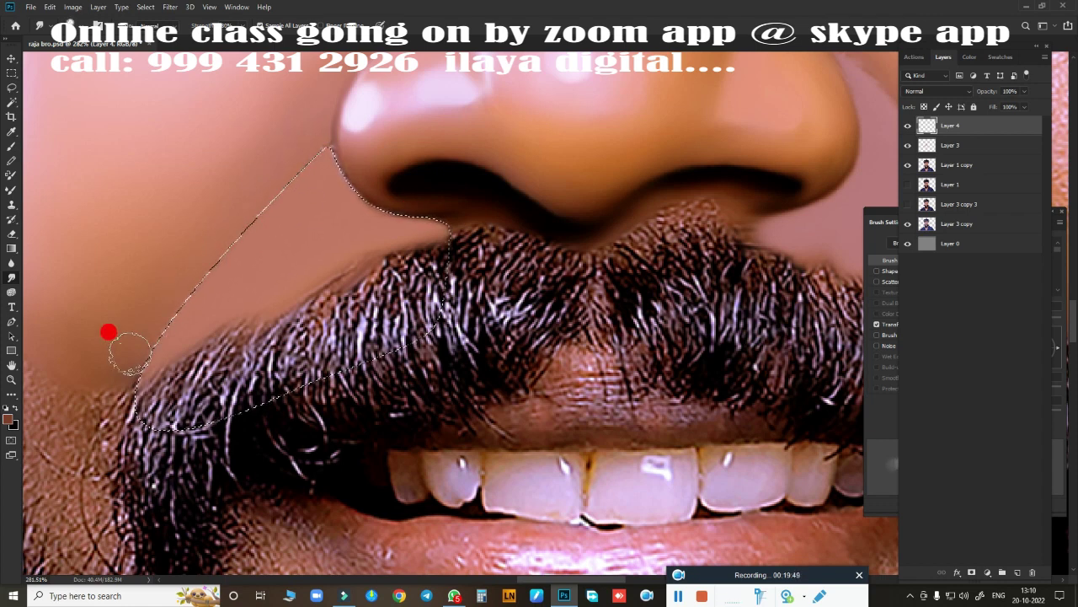
Compare with Layer 3 via undo, delete it again, and zoom onto the moustache's right side.
{"action": "key", "text": "ctrl+0"}
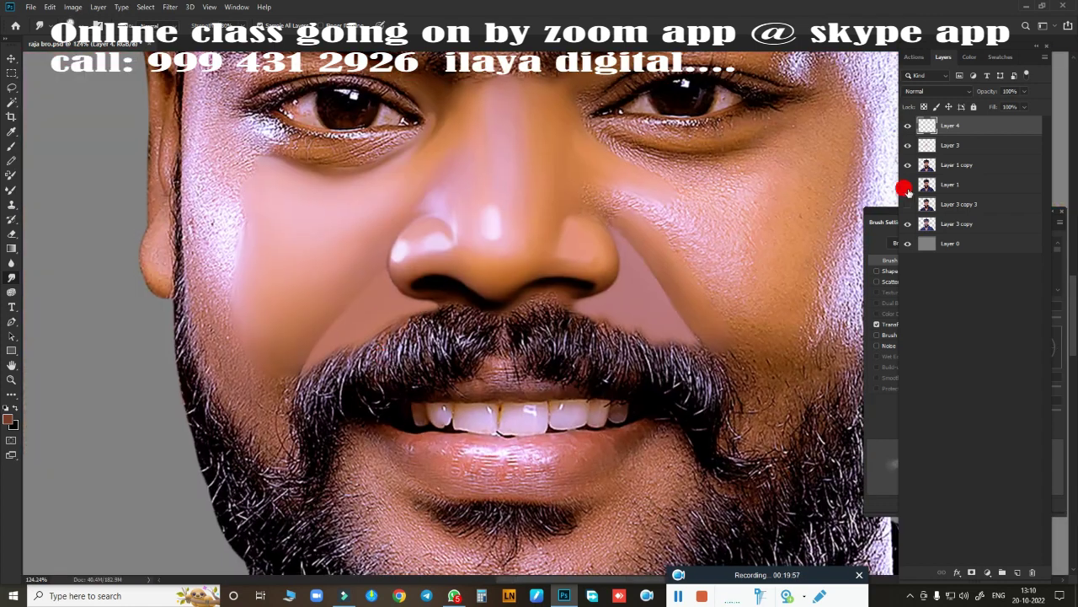
{"action": "scroll", "coordinate": [243, 320], "scroll_direction": "up", "scroll_amount": 3}
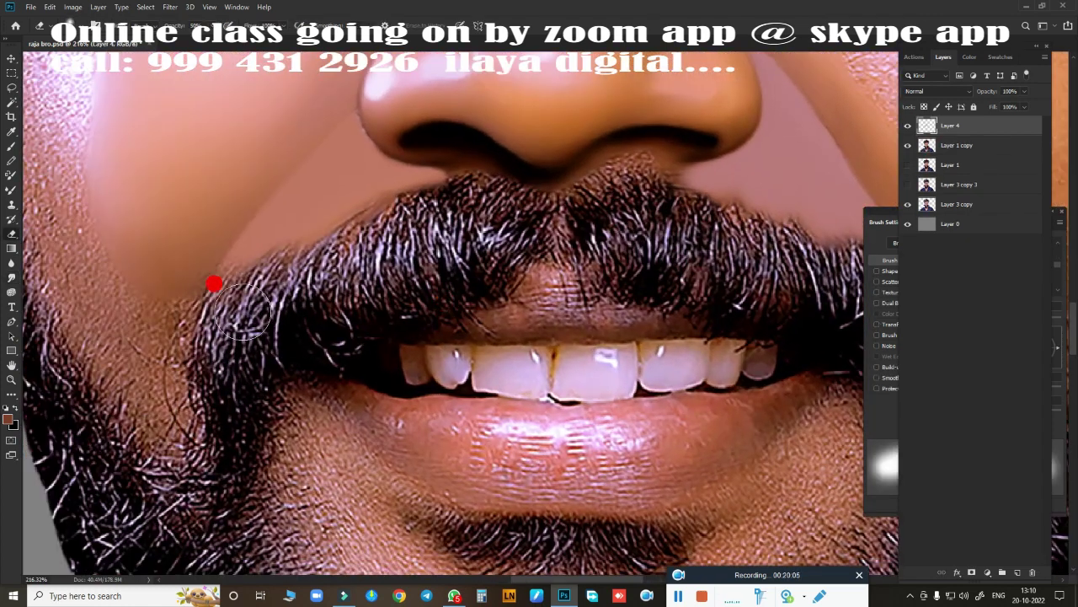
{"action": "key", "text": "ctrl+z"}
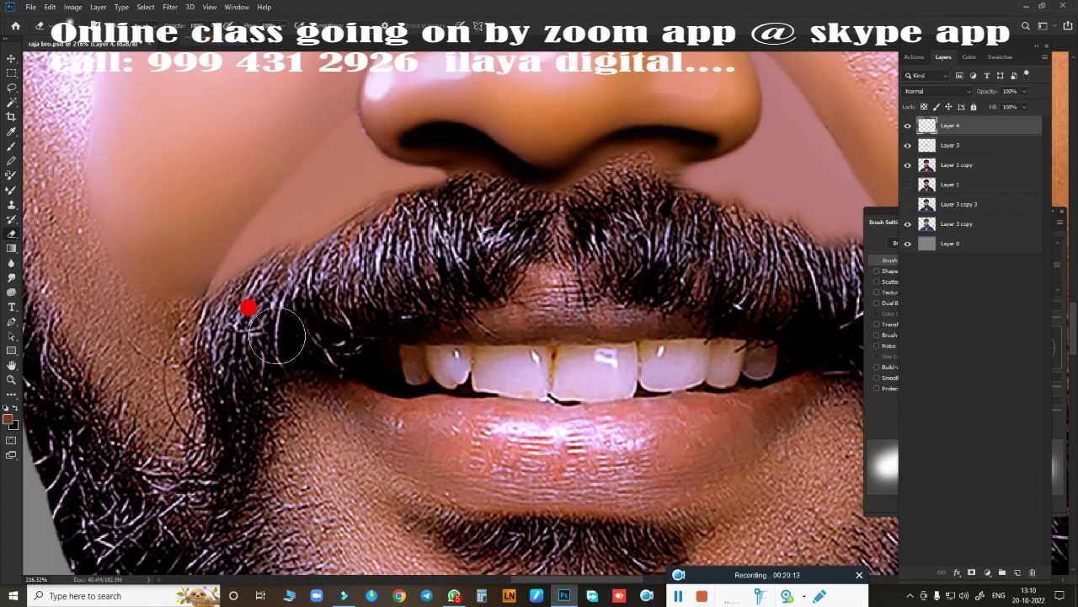
{"action": "left_click", "coordinate": [982, 145], "text": "ctrl"}
{"action": "key", "text": "ctrl+e"}
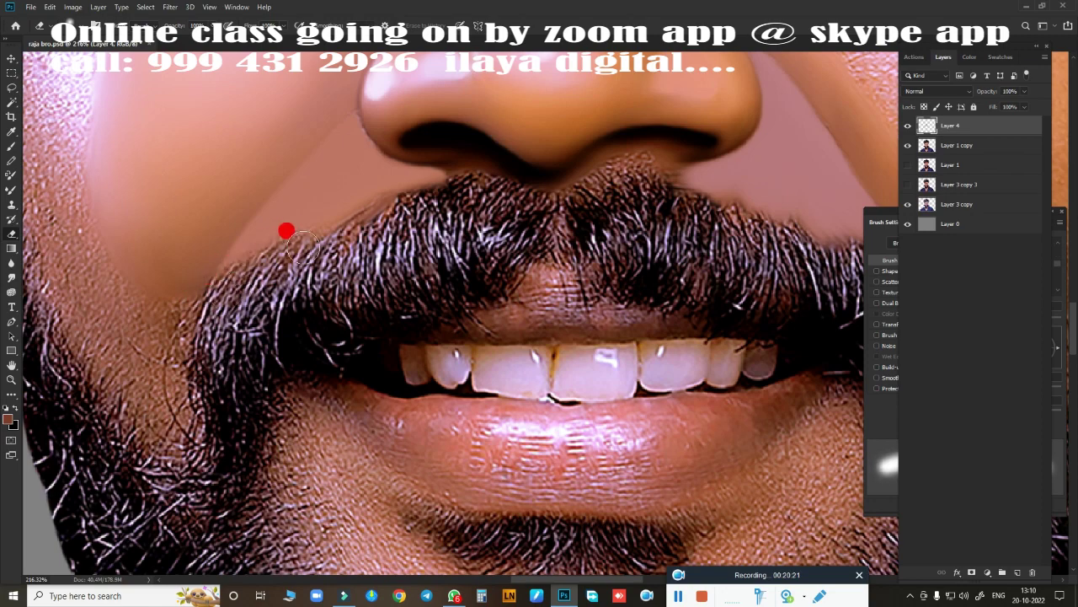
{"action": "left_click_drag", "start_coordinate": [568, 222], "coordinate": [317, 221]}
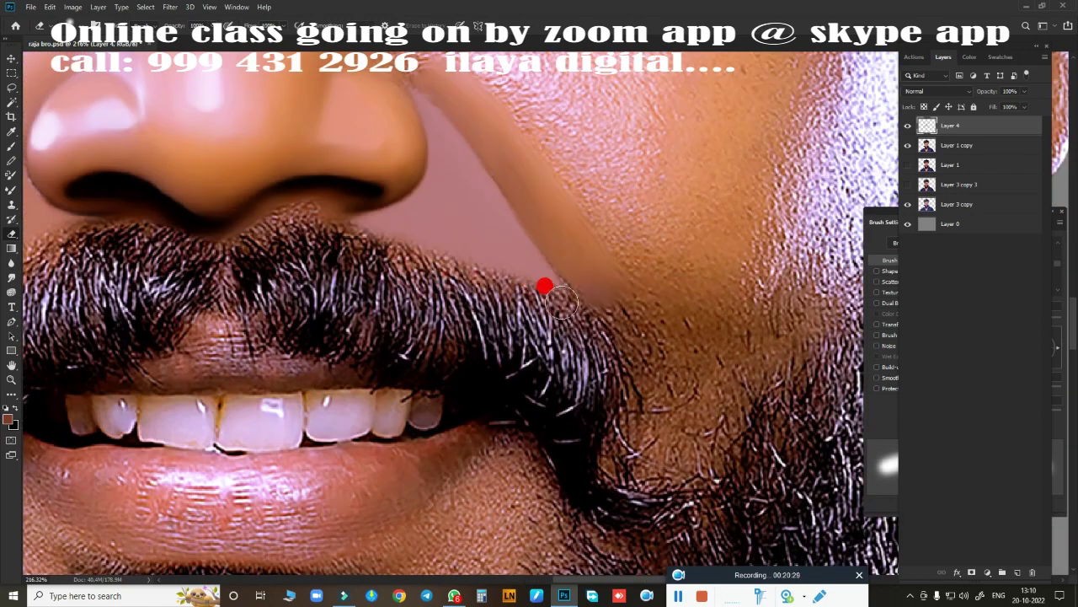
{"action": "scroll", "coordinate": [574, 432], "scroll_direction": "down", "scroll_amount": 3}
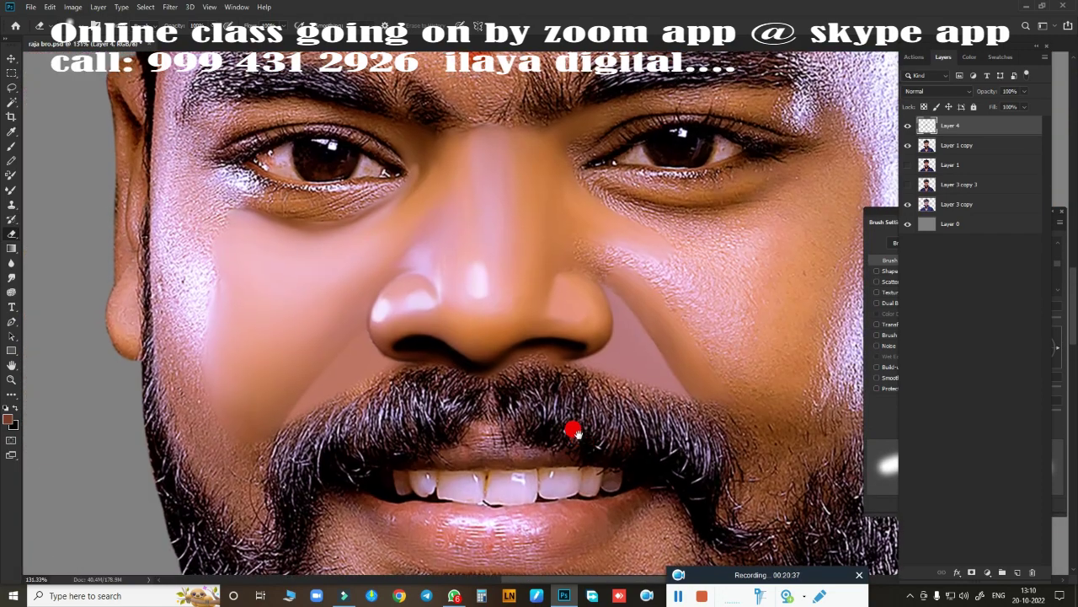
{"action": "scroll", "coordinate": [576, 433], "scroll_direction": "up", "scroll_amount": 3}
{"action": "scroll", "coordinate": [481, 405], "scroll_direction": "up", "scroll_amount": 2}
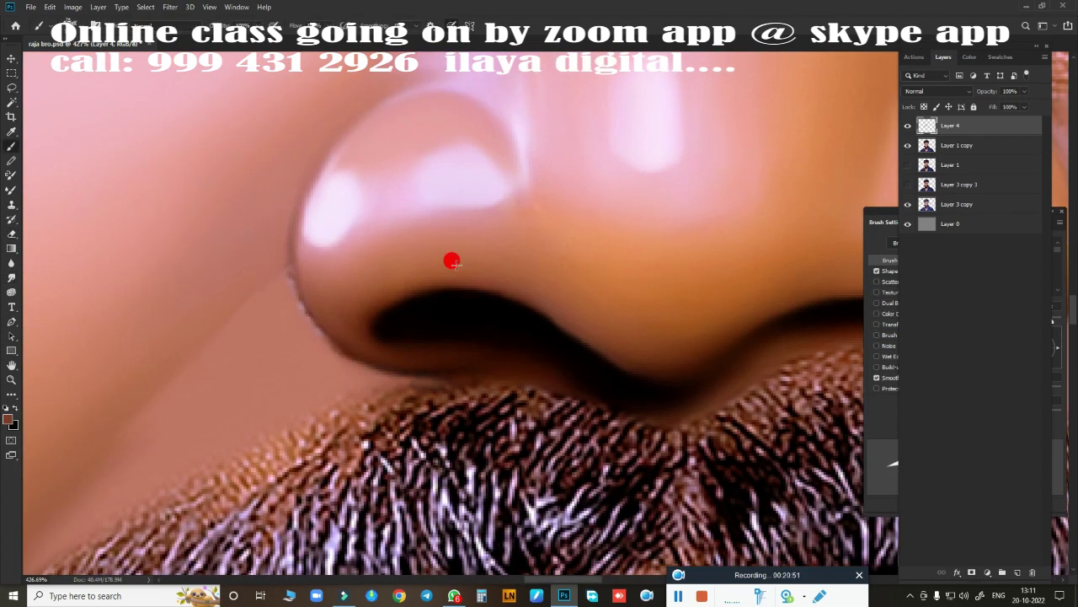
Pick a different brush preset and paint a clean line along the left nose edge.
{"action": "right_click", "coordinate": [558, 376]}
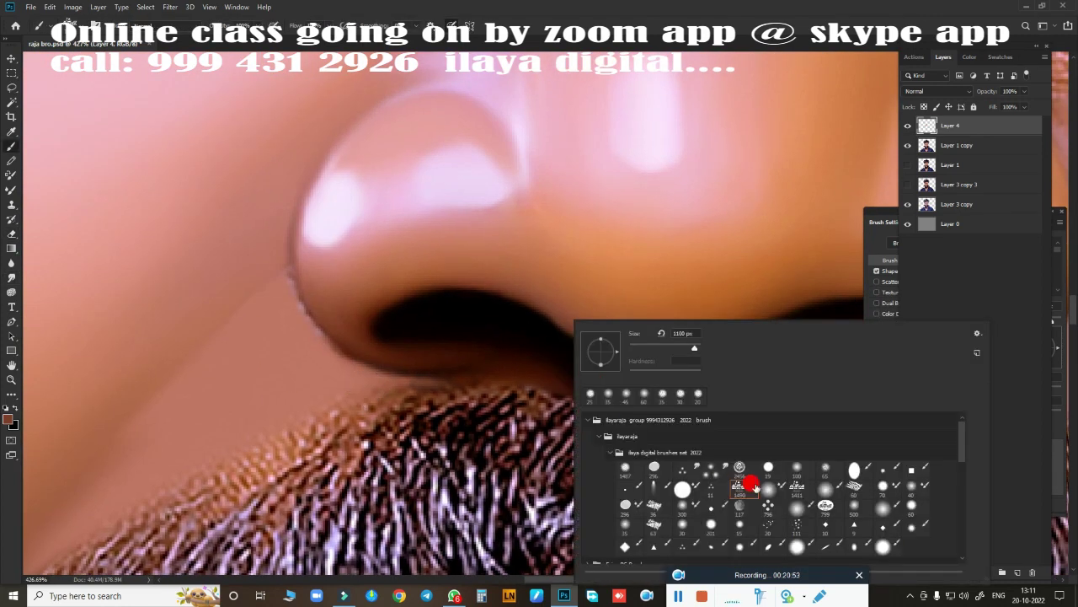
{"action": "double_click", "coordinate": [753, 485]}
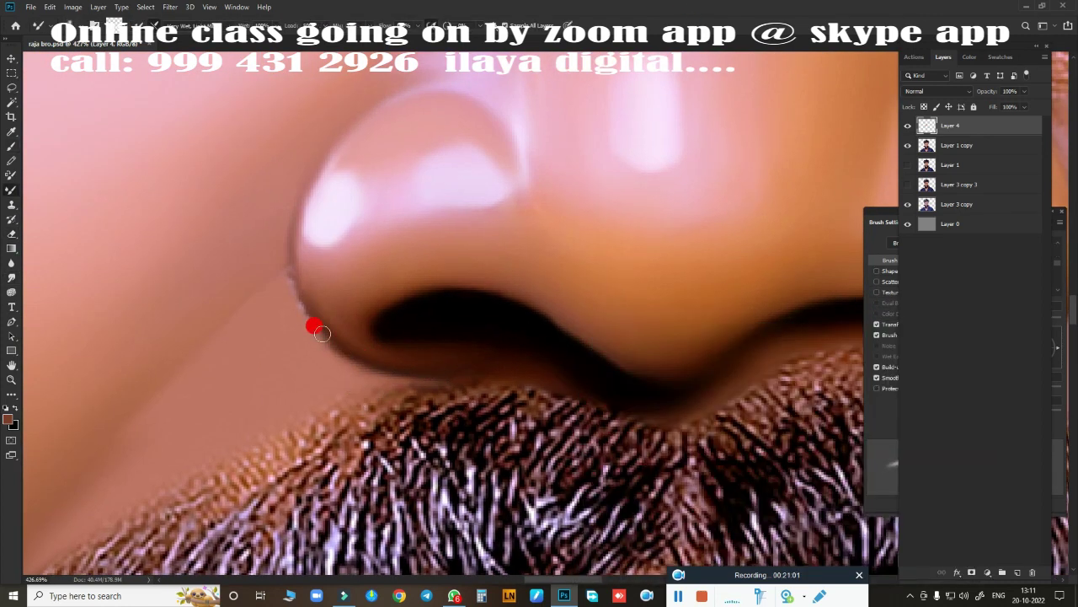
{"action": "mouse_move", "coordinate": [321, 333]}
{"action": "left_mouse_down"}
{"action": "mouse_move", "coordinate": [292, 285]}
{"action": "mouse_move", "coordinate": [300, 207]}
{"action": "left_mouse_up"}
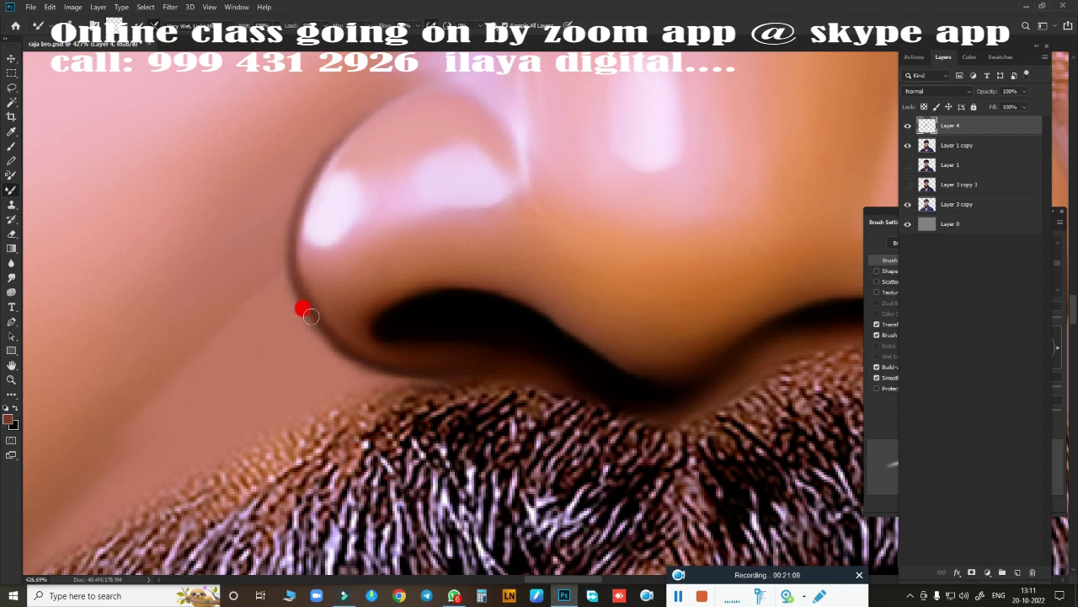
{"action": "key", "text": "r"}
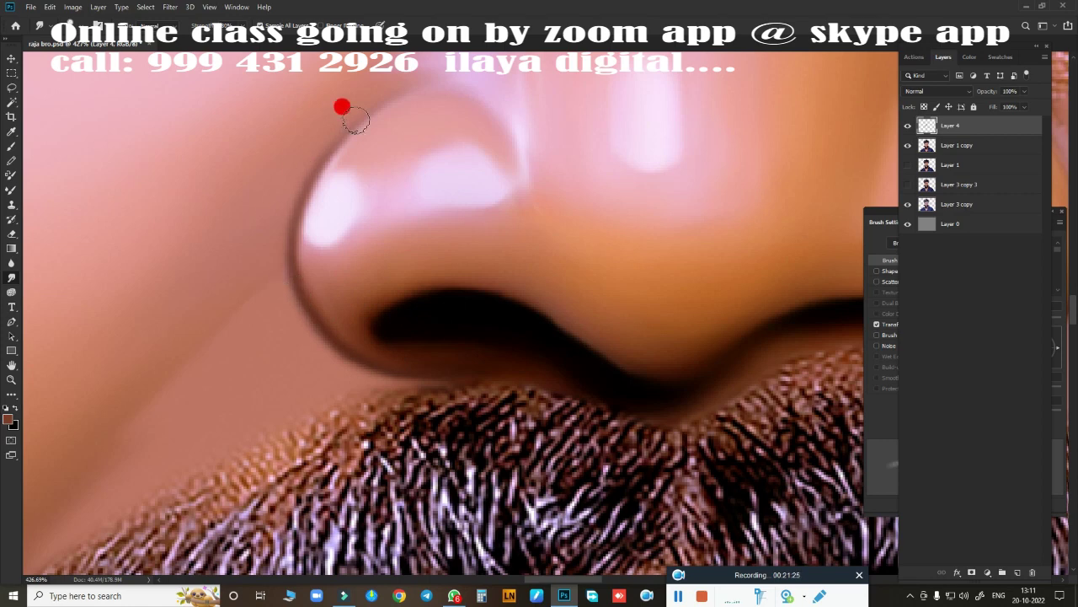
Repaint the right nose edge and smudge it into the cheek.
{"action": "scroll", "coordinate": [539, 385], "scroll_direction": "right", "scroll_amount": 3}
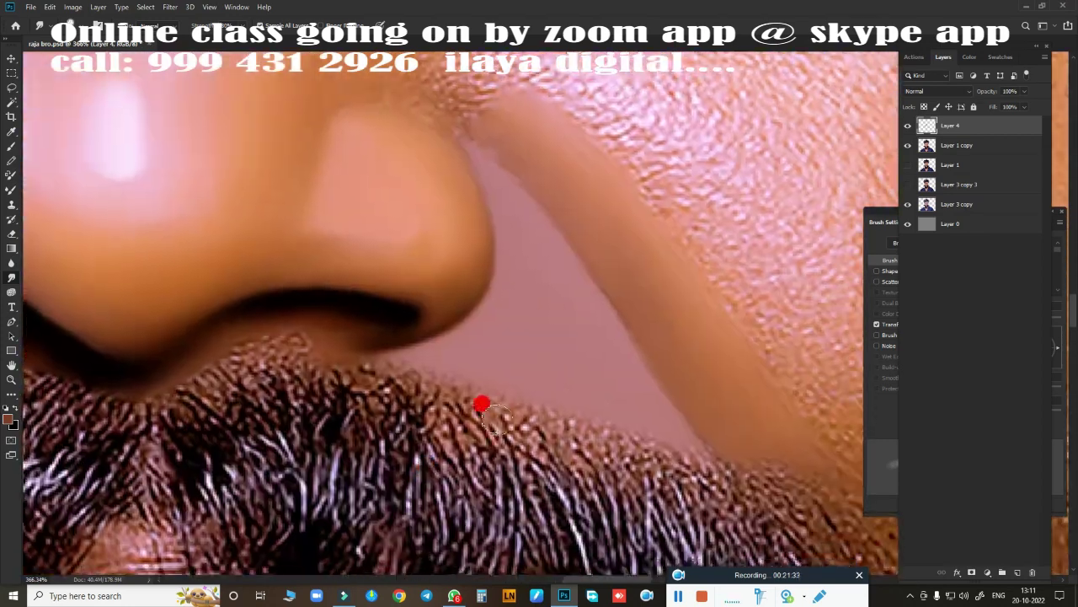
{"action": "key", "text": "b"}
{"action": "mouse_move", "coordinate": [434, 326]}
{"action": "left_mouse_down"}
{"action": "mouse_move", "coordinate": [482, 225]}
{"action": "mouse_move", "coordinate": [430, 119]}
{"action": "left_mouse_up"}
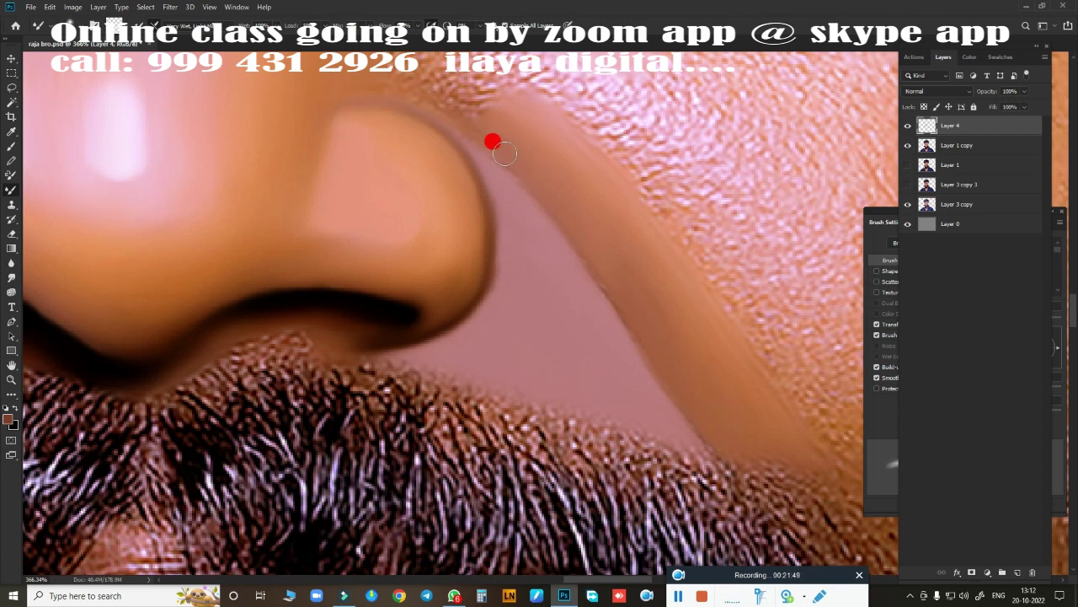
{"action": "key", "text": "r"}
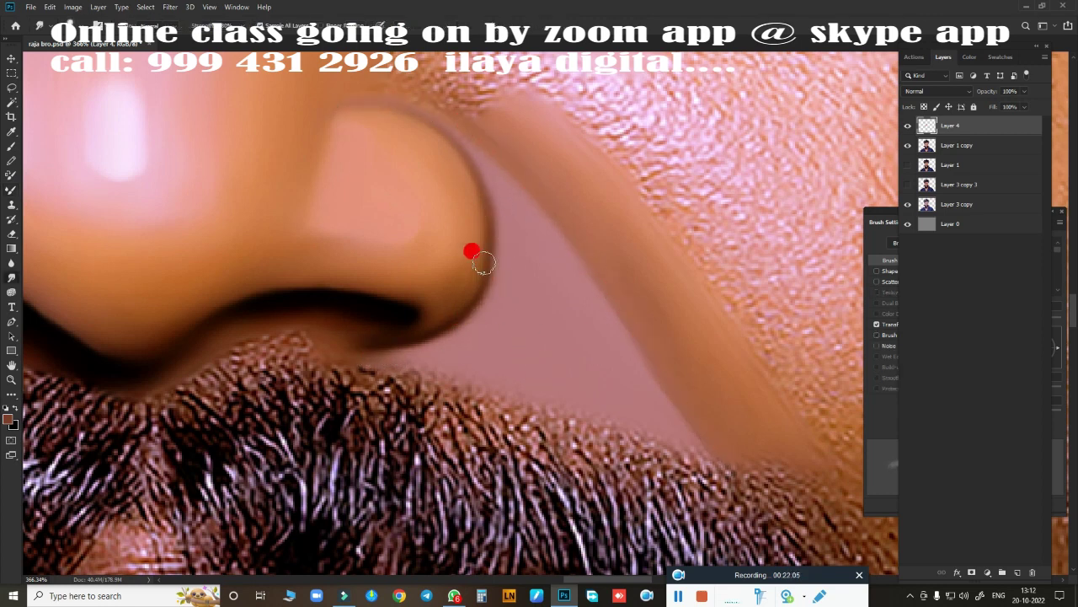
{"action": "mouse_move", "coordinate": [374, 103]}
{"action": "left_mouse_down"}
{"action": "mouse_move", "coordinate": [337, 121]}
{"action": "mouse_move", "coordinate": [438, 84]}
{"action": "mouse_move", "coordinate": [472, 115]}
{"action": "left_mouse_up"}
{"action": "scroll", "coordinate": [665, 363], "scroll_direction": "down", "scroll_amount": 5}
Smudge away the pore texture under the right-hand eye on Layer 4.
{"action": "scroll", "coordinate": [503, 491], "scroll_direction": "up", "scroll_amount": 3}
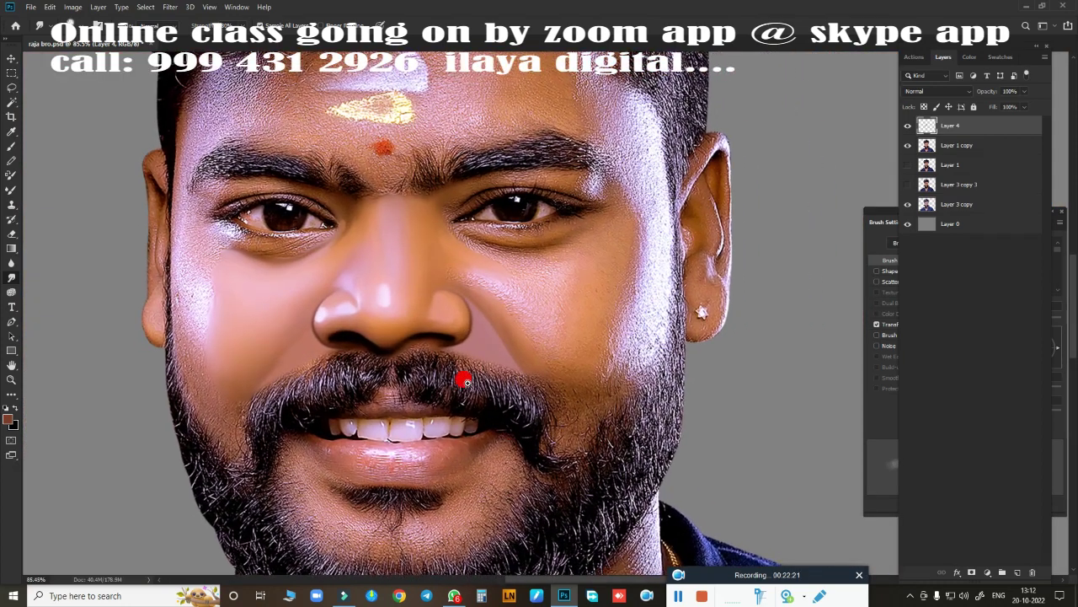
{"action": "scroll", "coordinate": [462, 378], "scroll_direction": "up", "scroll_amount": 3}
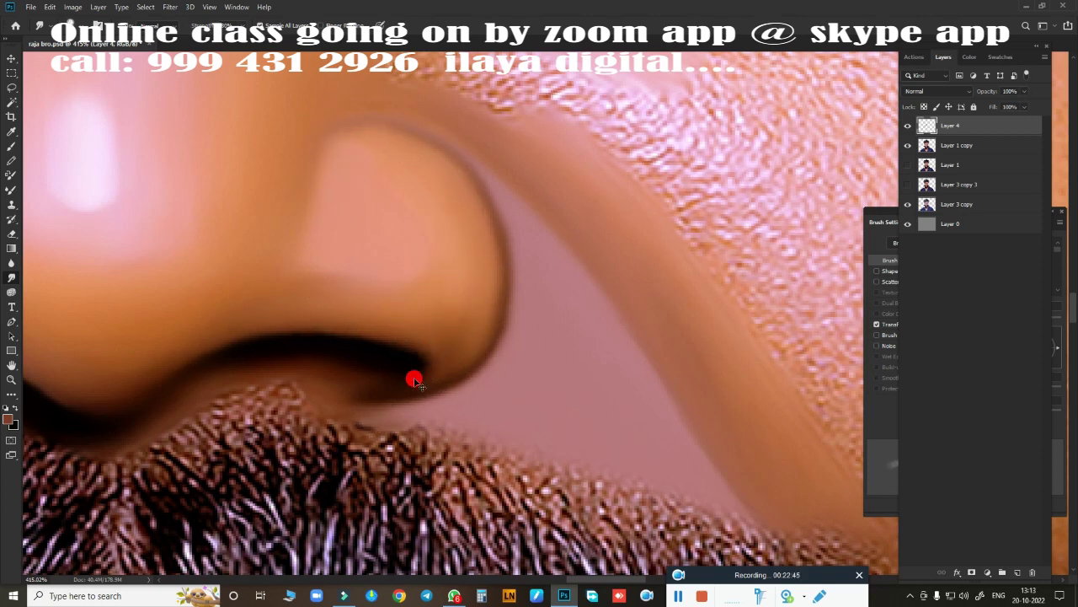
{"action": "scroll", "coordinate": [413, 379], "scroll_direction": "down", "scroll_amount": 5}
{"action": "scroll", "coordinate": [525, 342], "scroll_direction": "up", "scroll_amount": 3}
{"action": "scroll", "coordinate": [542, 402], "scroll_direction": "up", "scroll_amount": 2}
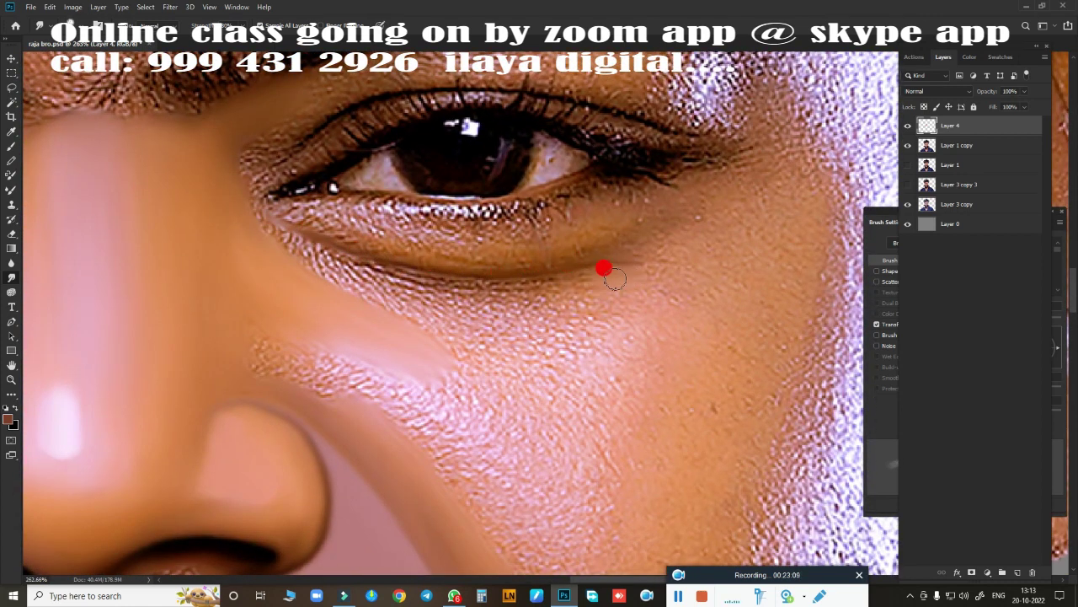
{"action": "mouse_move", "coordinate": [466, 300]}
{"action": "left_mouse_down"}
{"action": "mouse_move", "coordinate": [498, 294]}
{"action": "mouse_move", "coordinate": [402, 294]}
{"action": "mouse_move", "coordinate": [580, 312]}
{"action": "mouse_move", "coordinate": [638, 270]}
{"action": "mouse_move", "coordinate": [413, 291]}
{"action": "mouse_move", "coordinate": [337, 290]}
{"action": "mouse_move", "coordinate": [342, 273]}
{"action": "left_mouse_up"}
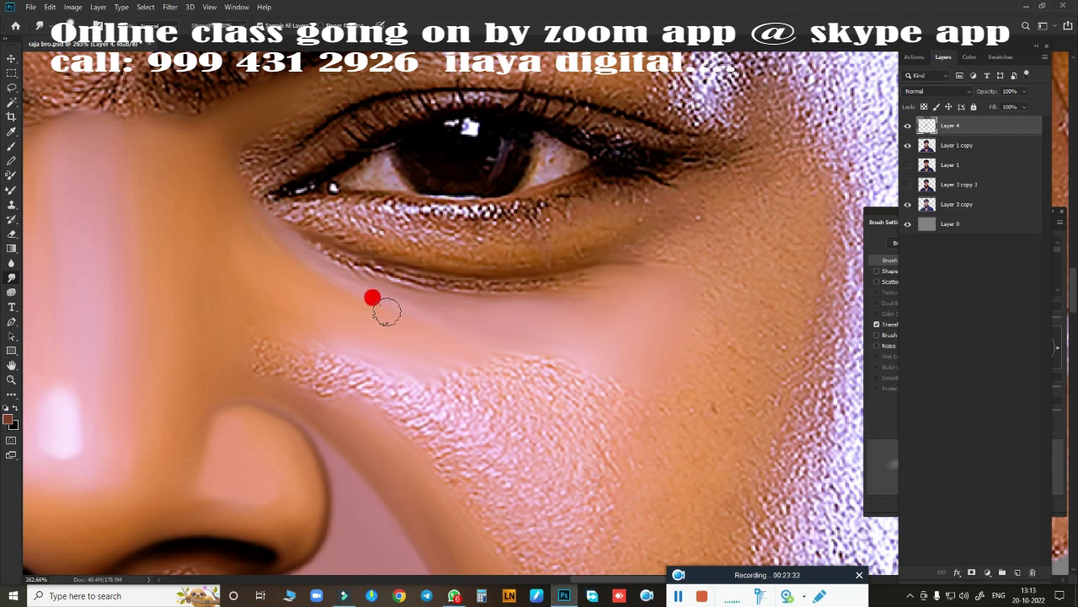
{"action": "left_click_drag", "start_coordinate": [343, 258], "coordinate": [421, 271]}
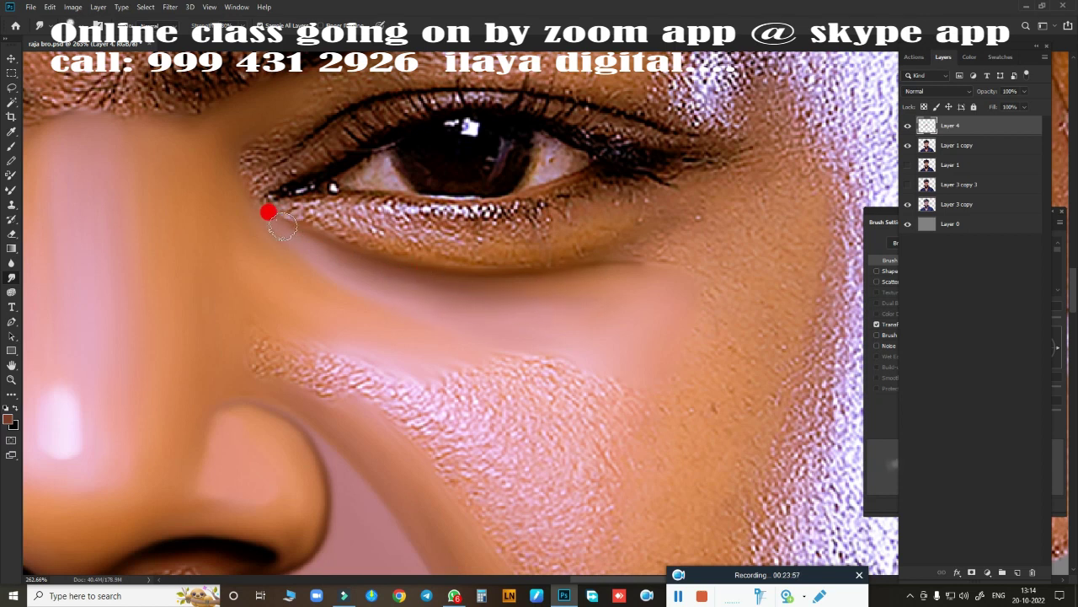
Smudge the cheek beside the nose, moustache and mouth corner down toward the chin.
{"action": "mouse_move", "coordinate": [441, 321]}
{"action": "left_mouse_down"}
{"action": "mouse_move", "coordinate": [489, 404]}
{"action": "mouse_move", "coordinate": [590, 414]}
{"action": "mouse_move", "coordinate": [598, 385]}
{"action": "mouse_move", "coordinate": [280, 360]}
{"action": "left_mouse_up"}
{"action": "scroll", "coordinate": [595, 258], "scroll_direction": "down", "scroll_amount": 5}
{"action": "scroll", "coordinate": [404, 323], "scroll_direction": "down", "scroll_amount": 3}
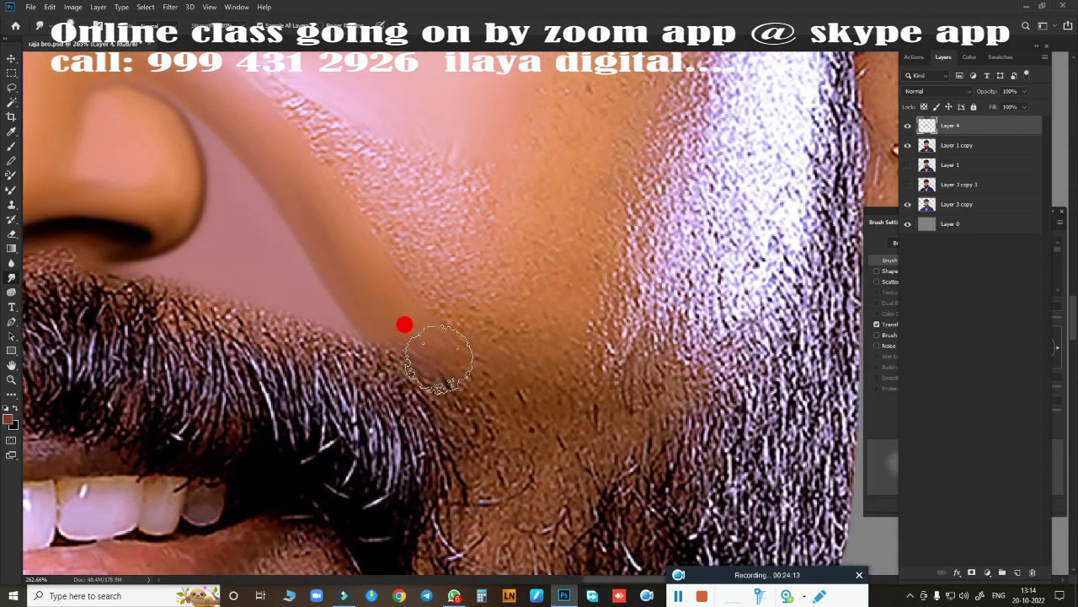
{"action": "mouse_move", "coordinate": [485, 429]}
{"action": "left_mouse_down"}
{"action": "mouse_move", "coordinate": [539, 373]}
{"action": "mouse_move", "coordinate": [422, 320]}
{"action": "mouse_move", "coordinate": [510, 404]}
{"action": "mouse_move", "coordinate": [515, 440]}
{"action": "mouse_move", "coordinate": [542, 458]}
{"action": "mouse_move", "coordinate": [450, 342]}
{"action": "mouse_move", "coordinate": [566, 421]}
{"action": "mouse_move", "coordinate": [581, 384]}
{"action": "mouse_move", "coordinate": [433, 228]}
{"action": "mouse_move", "coordinate": [590, 149]}
{"action": "mouse_move", "coordinate": [469, 301]}
{"action": "left_mouse_up"}
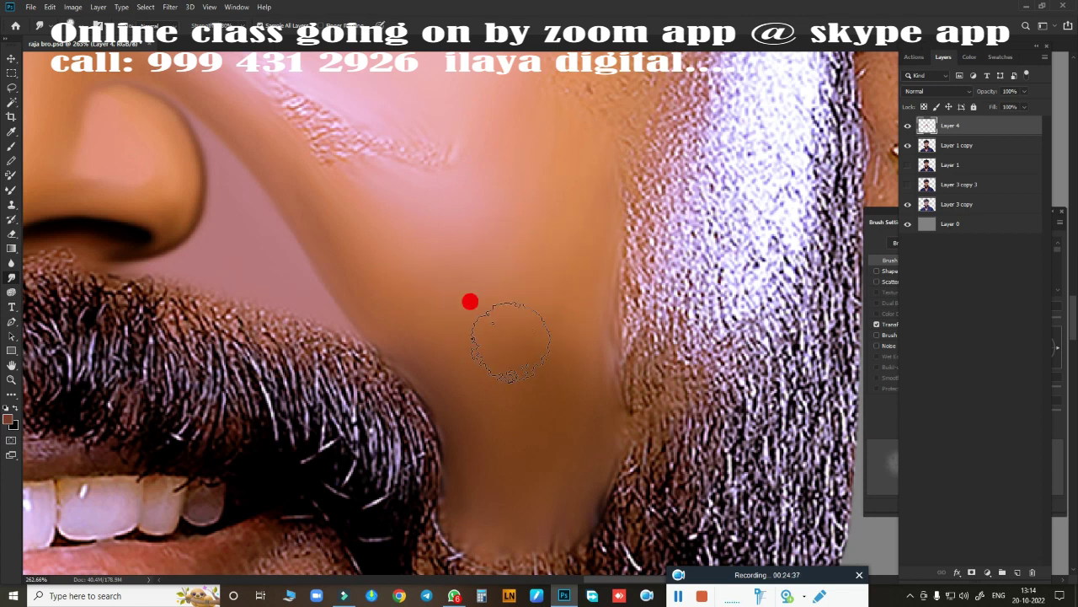
{"action": "mouse_move", "coordinate": [478, 238]}
{"action": "left_mouse_down"}
{"action": "mouse_move", "coordinate": [545, 466]}
{"action": "mouse_move", "coordinate": [458, 397]}
{"action": "mouse_move", "coordinate": [534, 312]}
{"action": "mouse_move", "coordinate": [494, 421]}
{"action": "mouse_move", "coordinate": [324, 303]}
{"action": "mouse_move", "coordinate": [318, 251]}
{"action": "mouse_move", "coordinate": [401, 388]}
{"action": "mouse_move", "coordinate": [669, 198]}
{"action": "mouse_move", "coordinate": [686, 234]}
{"action": "mouse_move", "coordinate": [654, 132]}
{"action": "left_mouse_up"}
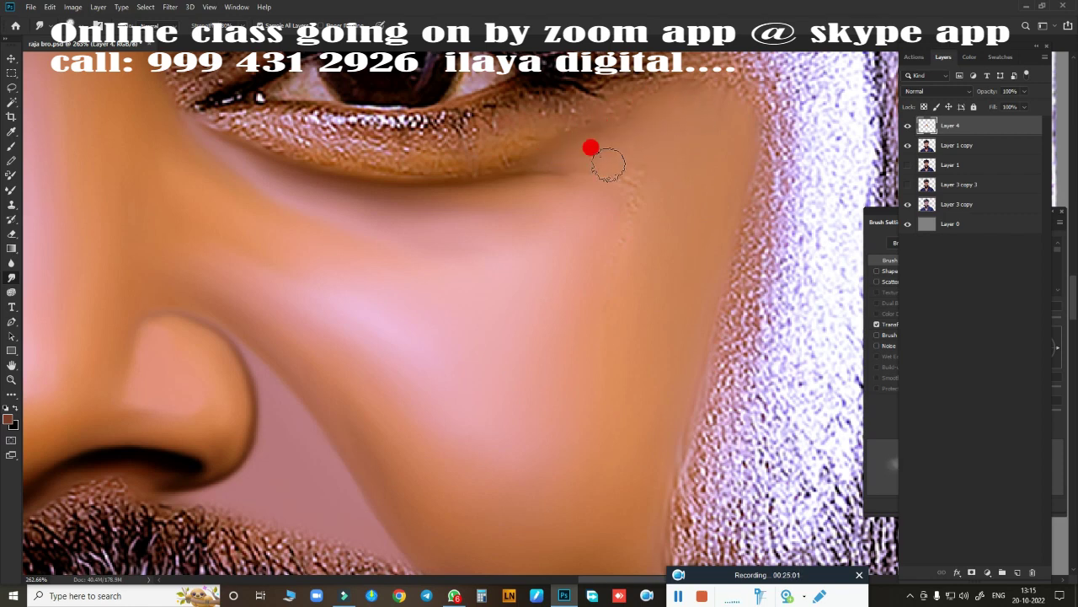
Smudge the skin beside the eye corner and along the upper eyelid crease.
{"action": "scroll", "coordinate": [619, 306], "scroll_direction": "down", "scroll_amount": 3}
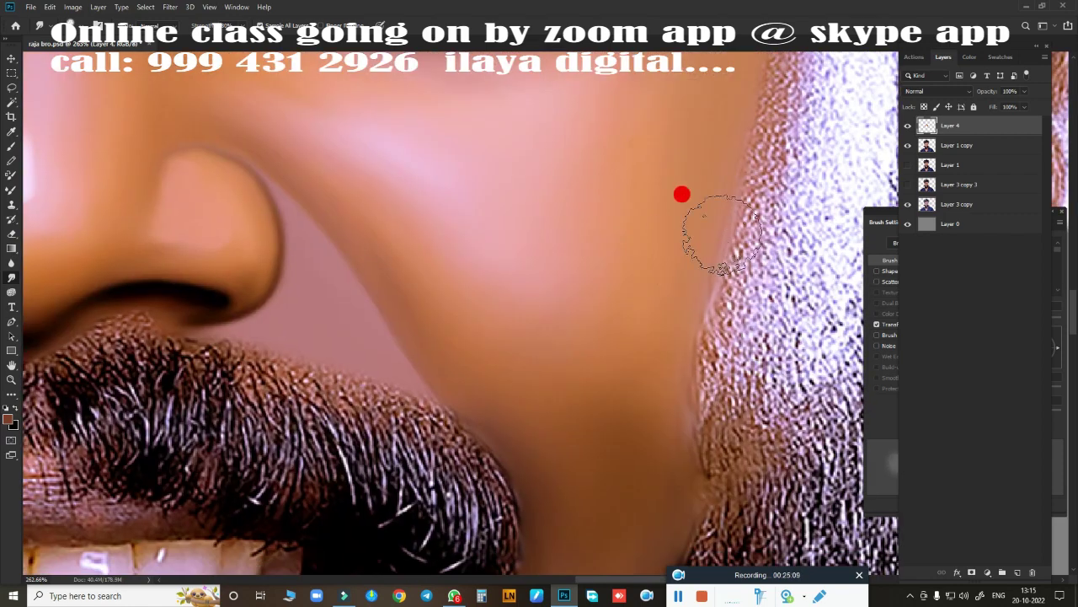
{"action": "scroll", "coordinate": [438, 292], "scroll_direction": "down", "scroll_amount": 5}
{"action": "scroll", "coordinate": [582, 449], "scroll_direction": "up", "scroll_amount": 3}
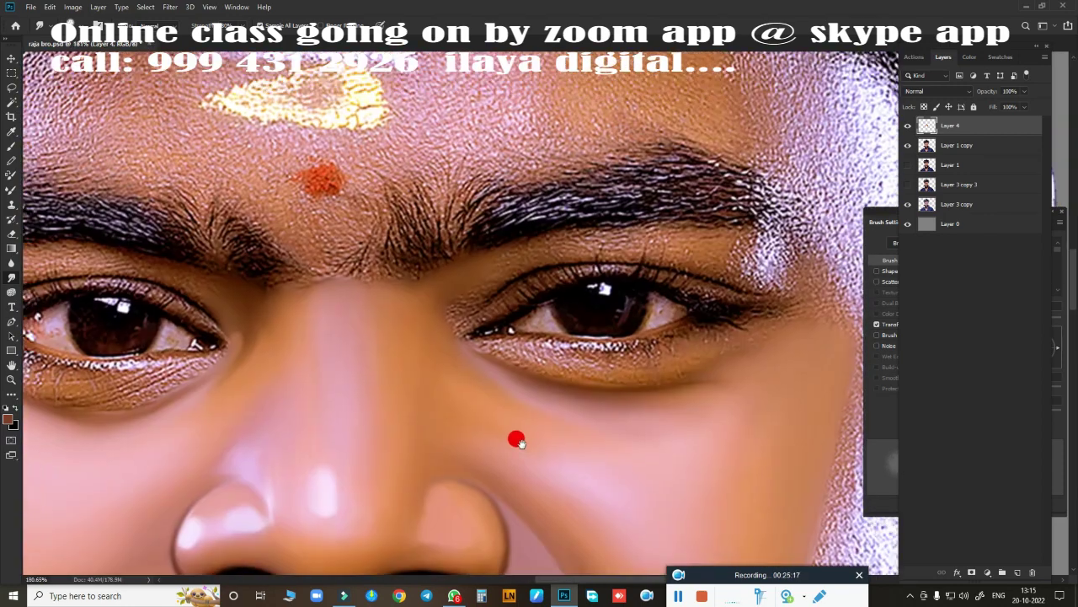
{"action": "scroll", "coordinate": [554, 477], "scroll_direction": "up", "scroll_amount": 2}
{"action": "scroll", "coordinate": [619, 319], "scroll_direction": "up", "scroll_amount": 1}
{"action": "mouse_move", "coordinate": [633, 160]}
{"action": "left_mouse_down"}
{"action": "mouse_move", "coordinate": [649, 144]}
{"action": "mouse_move", "coordinate": [741, 188]}
{"action": "mouse_move", "coordinate": [795, 285]}
{"action": "mouse_move", "coordinate": [621, 138]}
{"action": "mouse_move", "coordinate": [279, 140]}
{"action": "mouse_move", "coordinate": [561, 113]}
{"action": "mouse_move", "coordinate": [605, 122]}
{"action": "left_mouse_up"}
{"action": "mouse_move", "coordinate": [158, 259]}
{"action": "left_mouse_down"}
{"action": "mouse_move", "coordinate": [253, 198]}
{"action": "mouse_move", "coordinate": [514, 185]}
{"action": "mouse_move", "coordinate": [672, 236]}
{"action": "mouse_move", "coordinate": [556, 194]}
{"action": "left_mouse_up"}
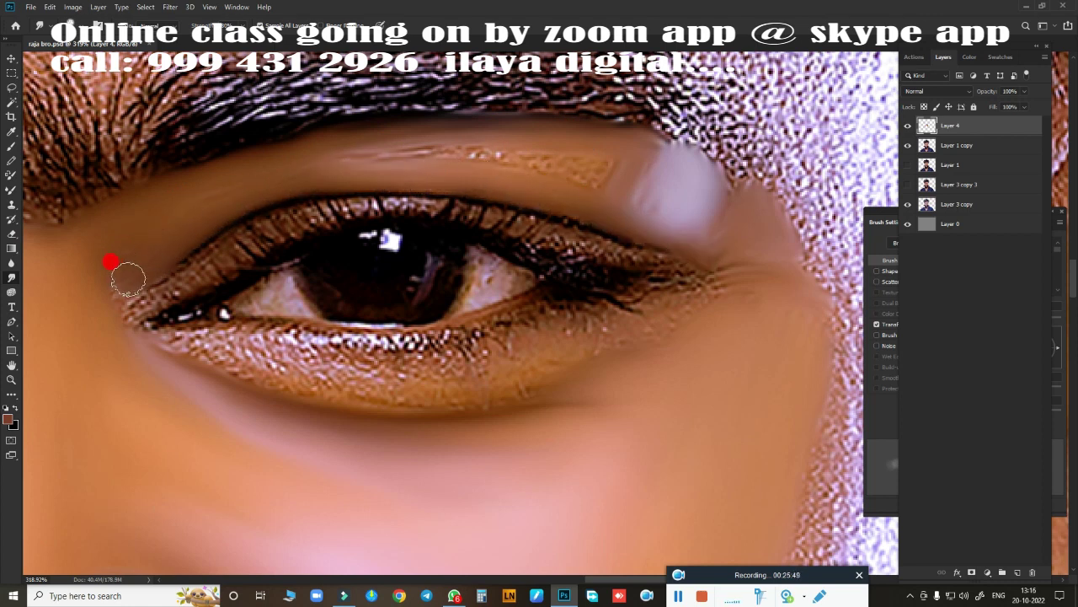
Blend the skin under the eyebrow, the outer eye corner and the upper lash line.
{"action": "mouse_move", "coordinate": [122, 242]}
{"action": "left_mouse_down"}
{"action": "mouse_move", "coordinate": [301, 154]}
{"action": "mouse_move", "coordinate": [600, 160]}
{"action": "mouse_move", "coordinate": [480, 155]}
{"action": "mouse_move", "coordinate": [85, 304]}
{"action": "left_mouse_up"}
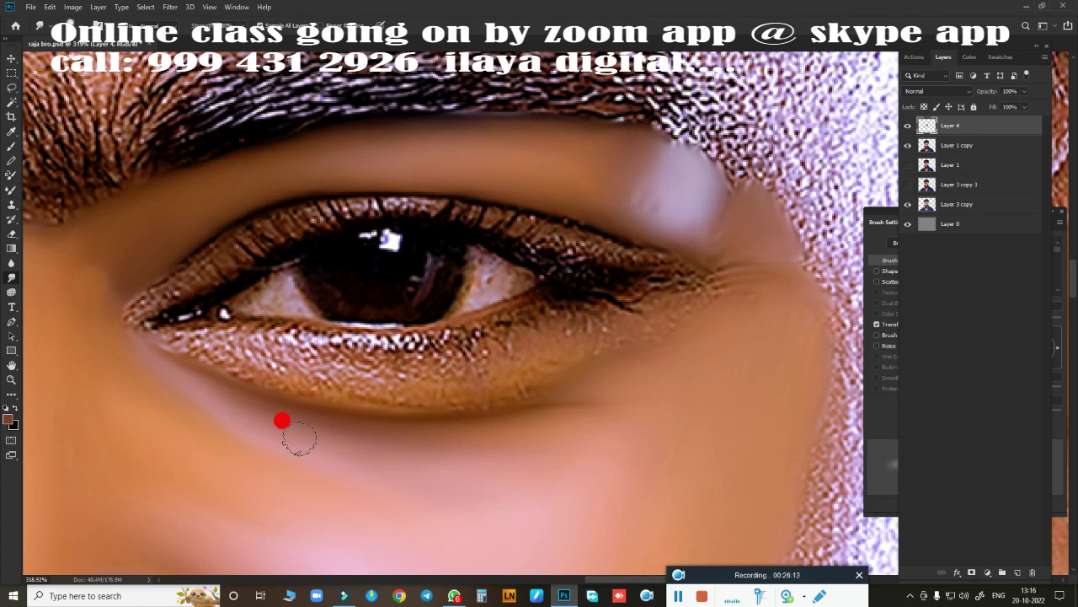
{"action": "left_click_drag", "start_coordinate": [677, 218], "coordinate": [696, 175]}
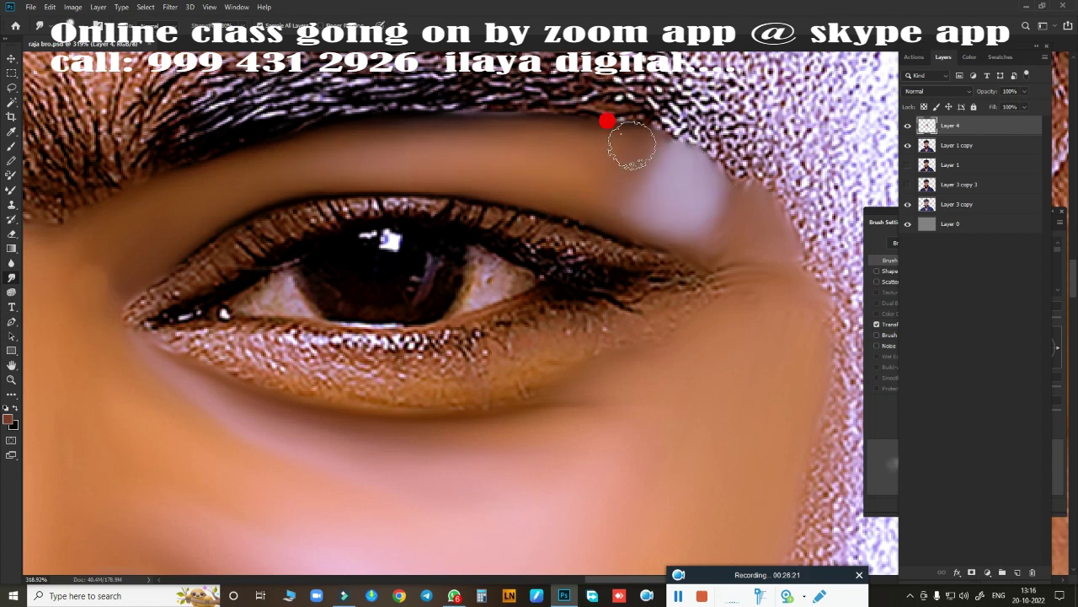
{"action": "mouse_move", "coordinate": [650, 226]}
{"action": "left_mouse_down"}
{"action": "mouse_move", "coordinate": [734, 272]}
{"action": "mouse_move", "coordinate": [783, 240]}
{"action": "left_mouse_up"}
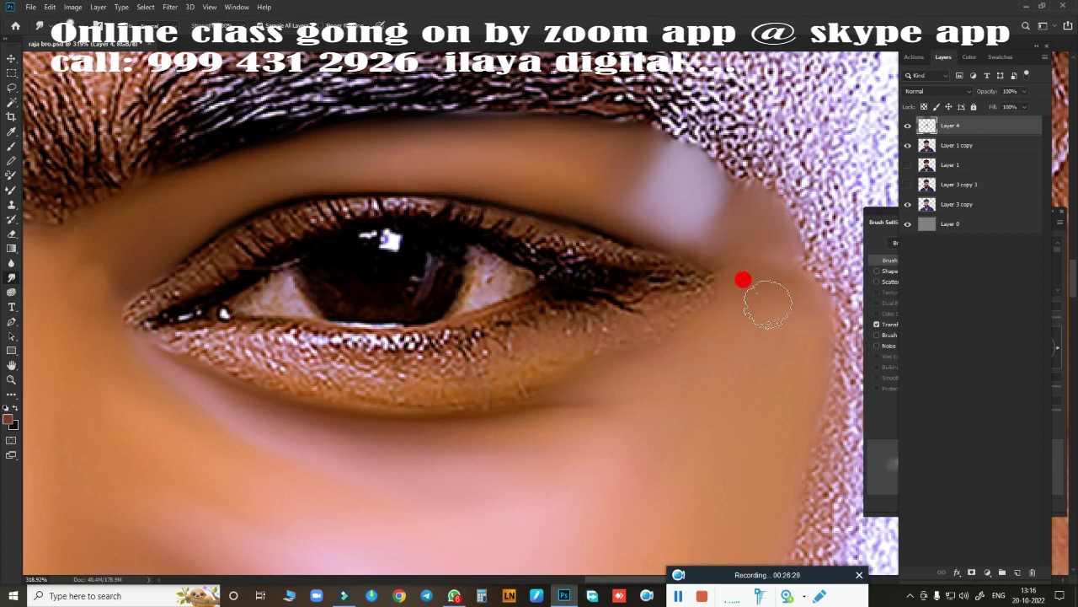
{"action": "mouse_move", "coordinate": [195, 268]}
{"action": "left_mouse_down"}
{"action": "mouse_move", "coordinate": [198, 277]}
{"action": "mouse_move", "coordinate": [267, 231]}
{"action": "mouse_move", "coordinate": [461, 209]}
{"action": "mouse_move", "coordinate": [612, 244]}
{"action": "mouse_move", "coordinate": [385, 197]}
{"action": "left_mouse_up"}
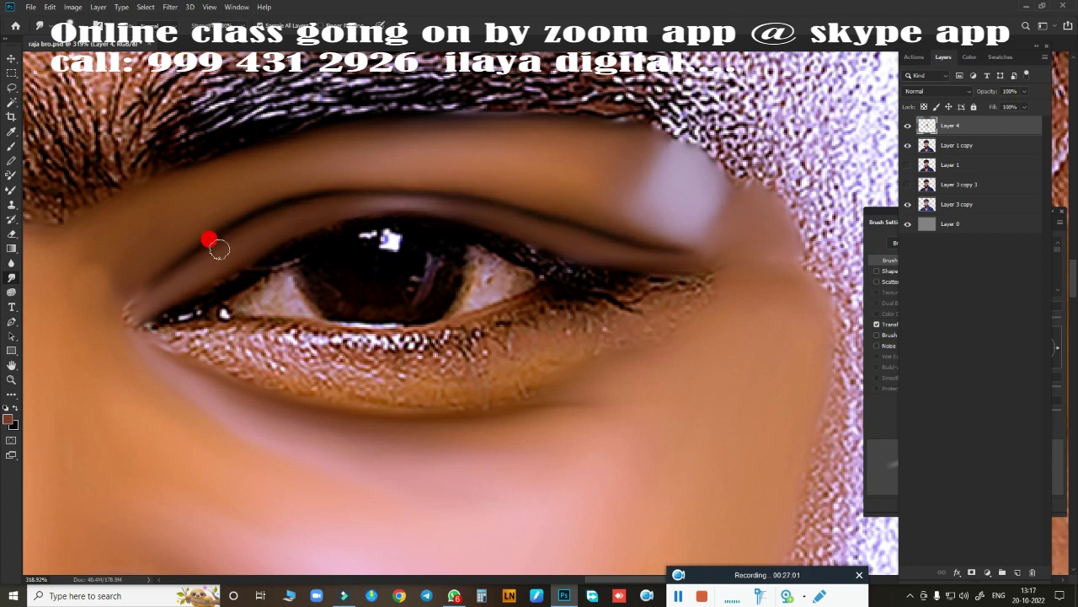
{"action": "mouse_move", "coordinate": [218, 248]}
{"action": "left_mouse_down"}
{"action": "mouse_move", "coordinate": [295, 196]}
{"action": "mouse_move", "coordinate": [368, 201]}
{"action": "mouse_move", "coordinate": [451, 187]}
{"action": "mouse_move", "coordinate": [734, 256]}
{"action": "left_mouse_up"}
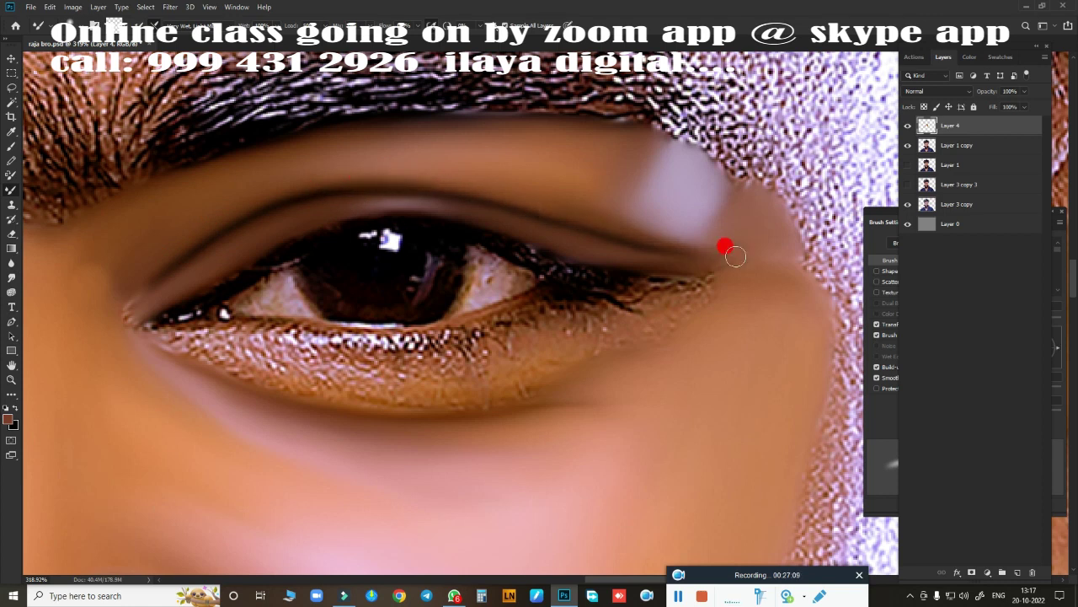
Smooth the lower eyelid, outer eye corner and speckled lower lash line.
{"action": "key", "text": "r"}
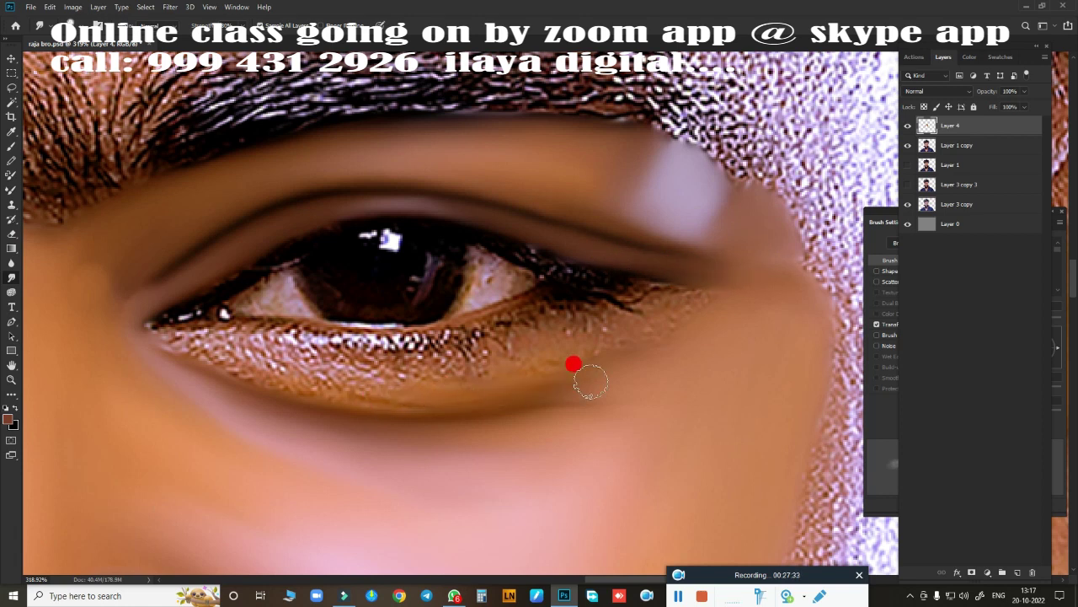
{"action": "left_click_drag", "start_coordinate": [574, 343], "coordinate": [234, 357]}
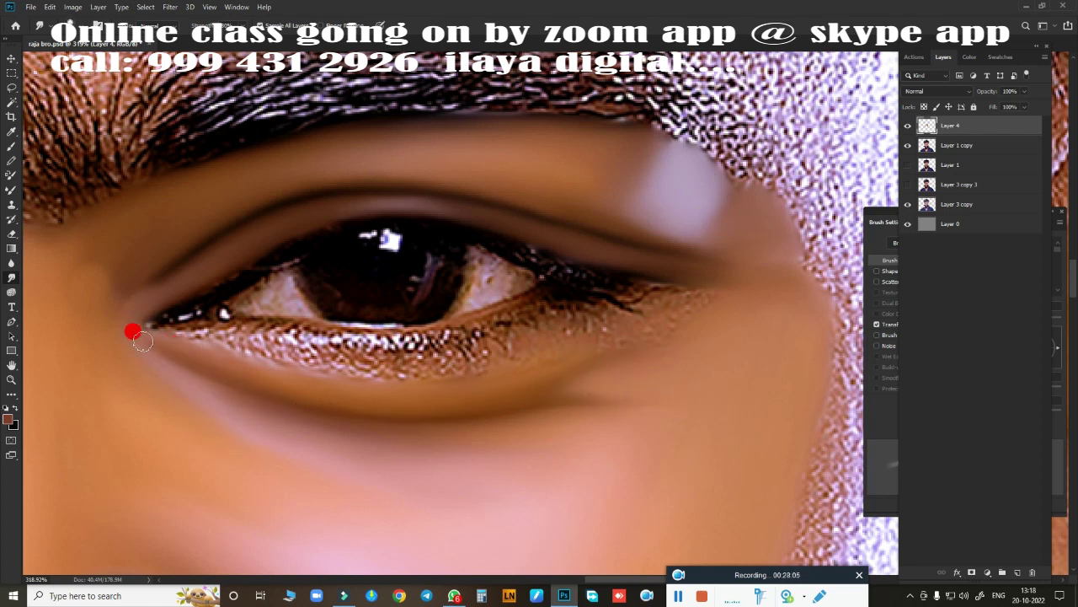
{"action": "left_click_drag", "start_coordinate": [555, 397], "coordinate": [639, 295]}
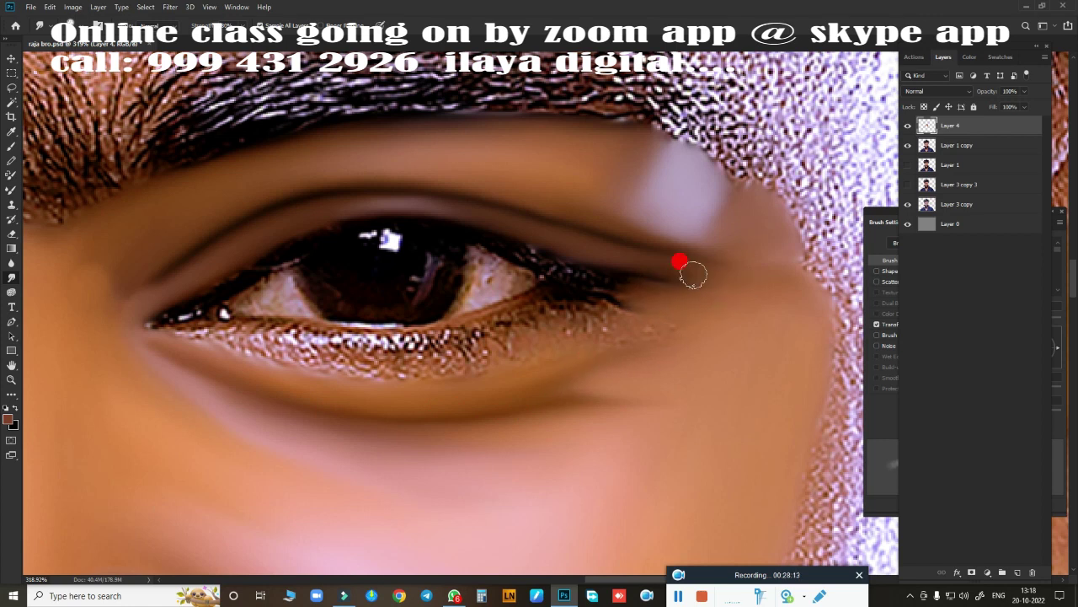
{"action": "mouse_move", "coordinate": [524, 368]}
{"action": "left_mouse_down"}
{"action": "mouse_move", "coordinate": [187, 331]}
{"action": "mouse_move", "coordinate": [468, 349]}
{"action": "mouse_move", "coordinate": [614, 311]}
{"action": "mouse_move", "coordinate": [491, 363]}
{"action": "mouse_move", "coordinate": [259, 352]}
{"action": "mouse_move", "coordinate": [414, 363]}
{"action": "left_mouse_up"}
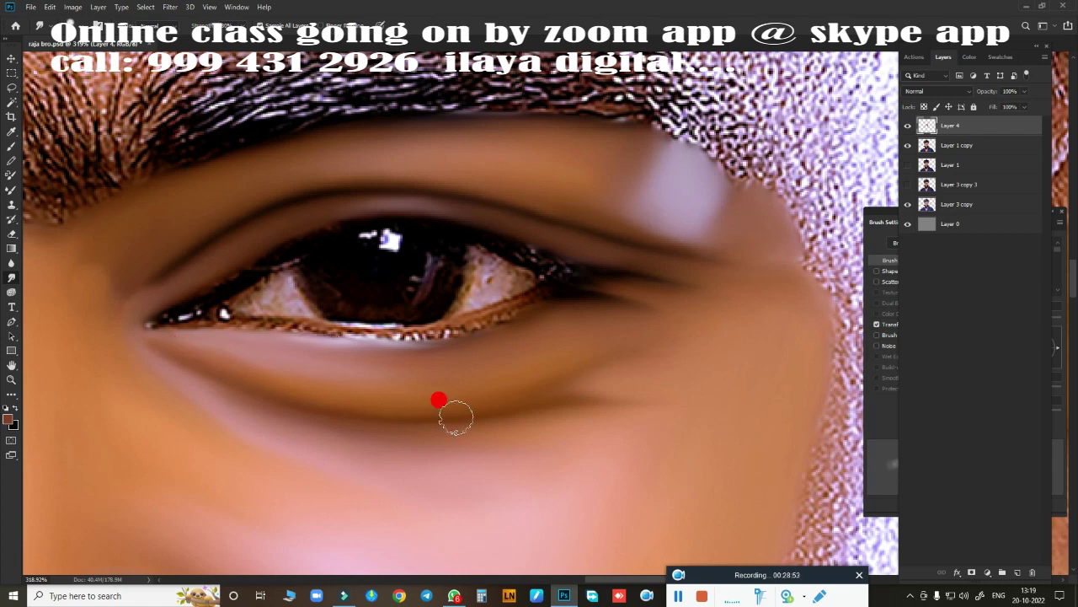
{"action": "scroll", "coordinate": [472, 375], "scroll_direction": "down", "scroll_amount": 3}
Smudge the cheek edge down toward the beard and up through the temple.
{"action": "scroll", "coordinate": [531, 345], "scroll_direction": "down", "scroll_amount": 3}
{"action": "scroll", "coordinate": [508, 260], "scroll_direction": "up", "scroll_amount": 3}
{"action": "scroll", "coordinate": [519, 301], "scroll_direction": "down", "scroll_amount": 1}
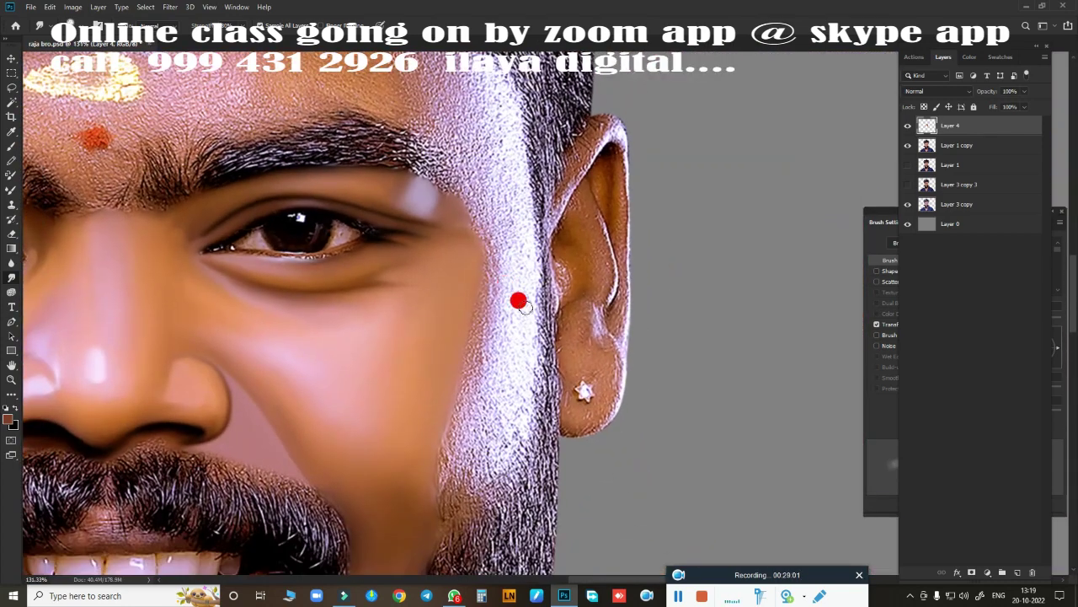
{"action": "mouse_move", "coordinate": [499, 108]}
{"action": "left_mouse_down"}
{"action": "mouse_move", "coordinate": [494, 144]}
{"action": "mouse_move", "coordinate": [510, 221]}
{"action": "mouse_move", "coordinate": [506, 402]}
{"action": "mouse_move", "coordinate": [447, 502]}
{"action": "mouse_move", "coordinate": [469, 253]}
{"action": "mouse_move", "coordinate": [416, 474]}
{"action": "mouse_move", "coordinate": [500, 438]}
{"action": "mouse_move", "coordinate": [500, 429]}
{"action": "mouse_move", "coordinate": [453, 506]}
{"action": "mouse_move", "coordinate": [499, 406]}
{"action": "mouse_move", "coordinate": [474, 460]}
{"action": "left_mouse_up"}
{"action": "mouse_move", "coordinate": [487, 293]}
{"action": "left_mouse_down"}
{"action": "mouse_move", "coordinate": [385, 469]}
{"action": "mouse_move", "coordinate": [438, 474]}
{"action": "mouse_move", "coordinate": [481, 144]}
{"action": "mouse_move", "coordinate": [464, 178]}
{"action": "left_mouse_up"}
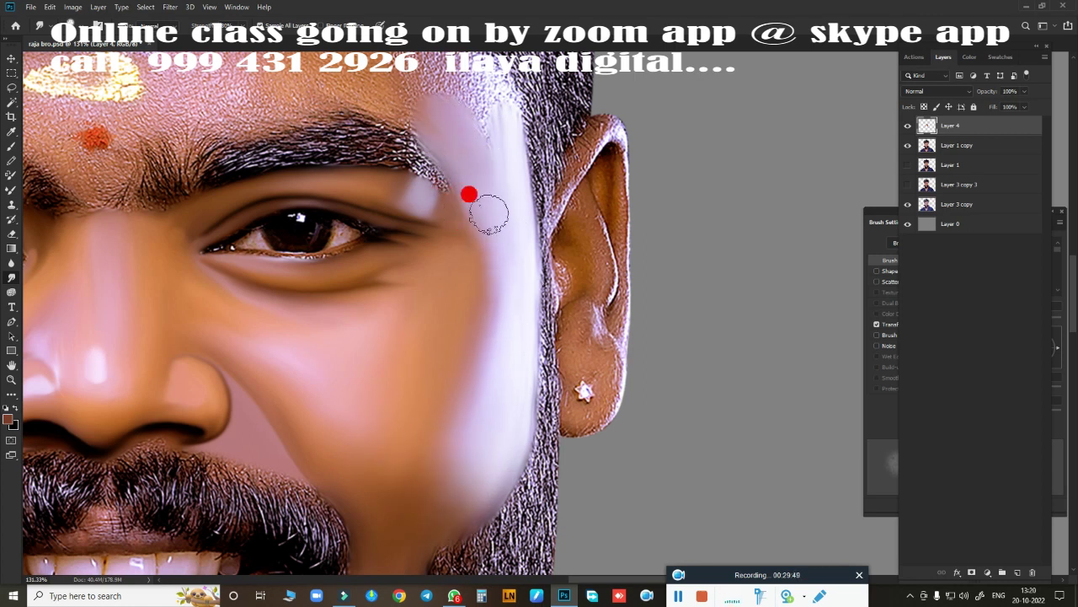
Blend the textured forehead skin below the hairline.
{"action": "scroll", "coordinate": [470, 194], "scroll_direction": "up", "scroll_amount": 4}
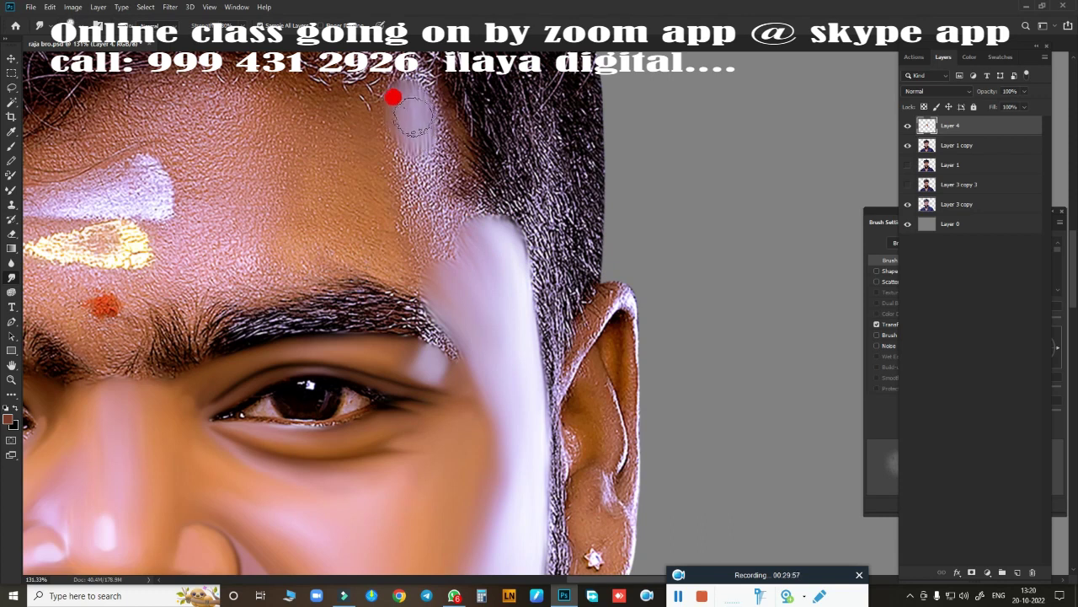
{"action": "mouse_move", "coordinate": [413, 117]}
{"action": "left_mouse_down"}
{"action": "mouse_move", "coordinate": [405, 92]}
{"action": "mouse_move", "coordinate": [436, 212]}
{"action": "mouse_move", "coordinate": [432, 121]}
{"action": "mouse_move", "coordinate": [464, 189]}
{"action": "mouse_move", "coordinate": [433, 140]}
{"action": "mouse_move", "coordinate": [413, 163]}
{"action": "mouse_move", "coordinate": [354, 101]}
{"action": "mouse_move", "coordinate": [312, 149]}
{"action": "mouse_move", "coordinate": [374, 144]}
{"action": "mouse_move", "coordinate": [374, 197]}
{"action": "mouse_move", "coordinate": [360, 109]}
{"action": "mouse_move", "coordinate": [398, 266]}
{"action": "left_mouse_up"}
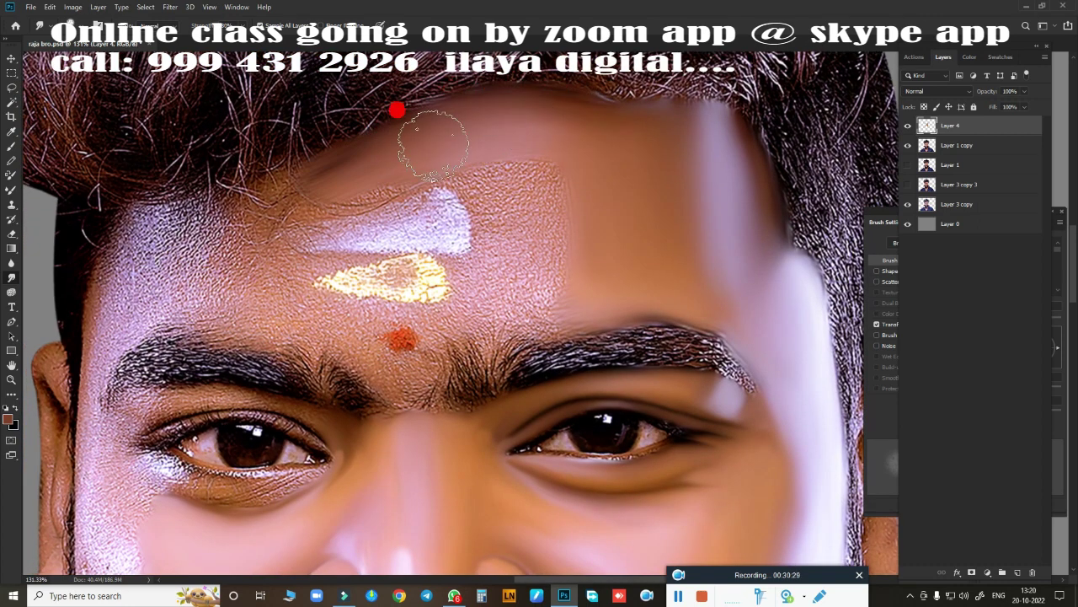
{"action": "mouse_move", "coordinate": [434, 145]}
{"action": "left_mouse_down"}
{"action": "mouse_move", "coordinate": [277, 193]}
{"action": "mouse_move", "coordinate": [320, 205]}
{"action": "mouse_move", "coordinate": [336, 169]}
{"action": "mouse_move", "coordinate": [534, 188]}
{"action": "mouse_move", "coordinate": [306, 191]}
{"action": "mouse_move", "coordinate": [548, 193]}
{"action": "mouse_move", "coordinate": [279, 312]}
{"action": "mouse_move", "coordinate": [332, 329]}
{"action": "mouse_move", "coordinate": [489, 271]}
{"action": "mouse_move", "coordinate": [306, 233]}
{"action": "mouse_move", "coordinate": [349, 193]}
{"action": "mouse_move", "coordinate": [385, 252]}
{"action": "mouse_move", "coordinate": [458, 180]}
{"action": "mouse_move", "coordinate": [598, 277]}
{"action": "mouse_move", "coordinate": [475, 315]}
{"action": "mouse_move", "coordinate": [387, 303]}
{"action": "mouse_move", "coordinate": [474, 282]}
{"action": "mouse_move", "coordinate": [511, 233]}
{"action": "mouse_move", "coordinate": [554, 270]}
{"action": "mouse_move", "coordinate": [568, 149]}
{"action": "mouse_move", "coordinate": [560, 189]}
{"action": "mouse_move", "coordinate": [263, 243]}
{"action": "mouse_move", "coordinate": [246, 270]}
{"action": "mouse_move", "coordinate": [253, 194]}
{"action": "mouse_move", "coordinate": [489, 242]}
{"action": "mouse_move", "coordinate": [494, 157]}
{"action": "mouse_move", "coordinate": [410, 265]}
{"action": "mouse_move", "coordinate": [615, 379]}
{"action": "left_mouse_up"}
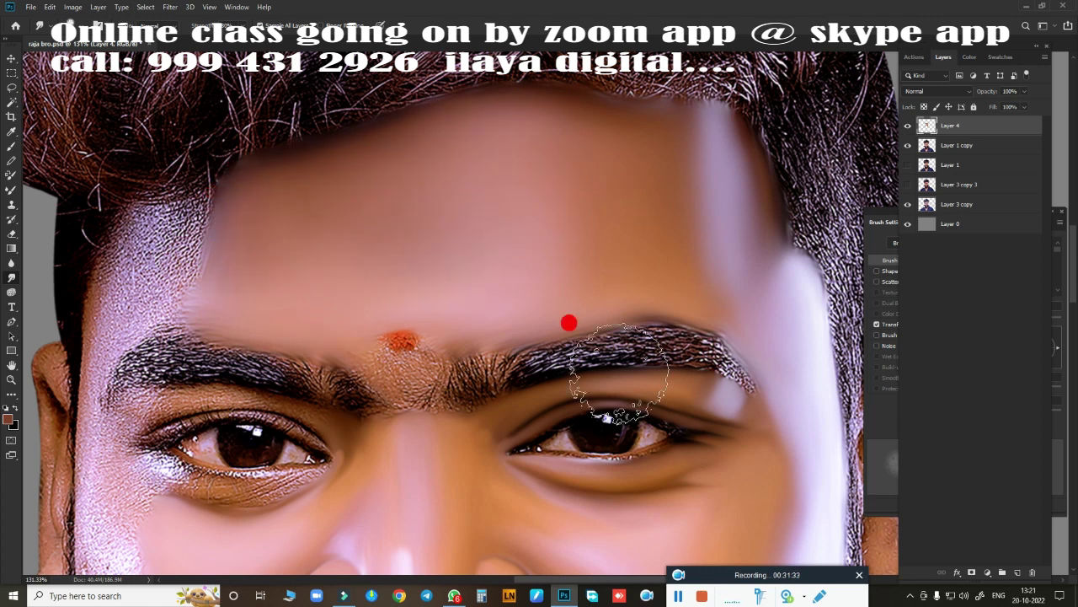
Smudge the skin below the bindi and in the gap between the eyebrows.
{"action": "scroll", "coordinate": [540, 296], "scroll_direction": "down", "scroll_amount": 3}
{"action": "scroll", "coordinate": [540, 297], "scroll_direction": "up", "scroll_amount": 3}
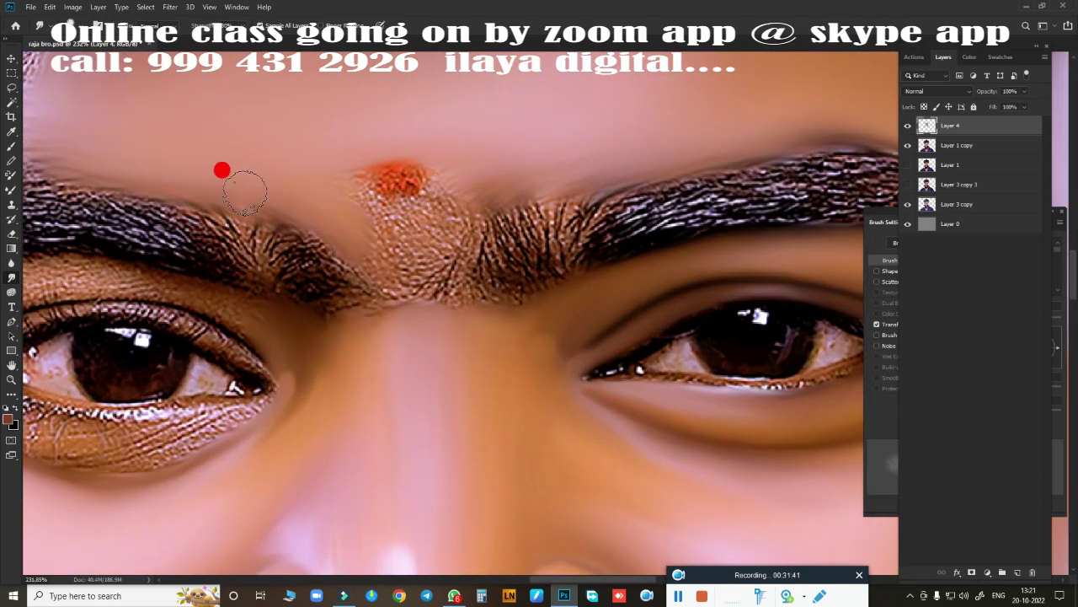
{"action": "mouse_move", "coordinate": [348, 205]}
{"action": "left_mouse_down"}
{"action": "mouse_move", "coordinate": [481, 168]}
{"action": "mouse_move", "coordinate": [593, 169]}
{"action": "mouse_move", "coordinate": [410, 220]}
{"action": "mouse_move", "coordinate": [325, 207]}
{"action": "mouse_move", "coordinate": [393, 214]}
{"action": "mouse_move", "coordinate": [525, 147]}
{"action": "mouse_move", "coordinate": [443, 186]}
{"action": "mouse_move", "coordinate": [429, 234]}
{"action": "mouse_move", "coordinate": [359, 238]}
{"action": "left_mouse_up"}
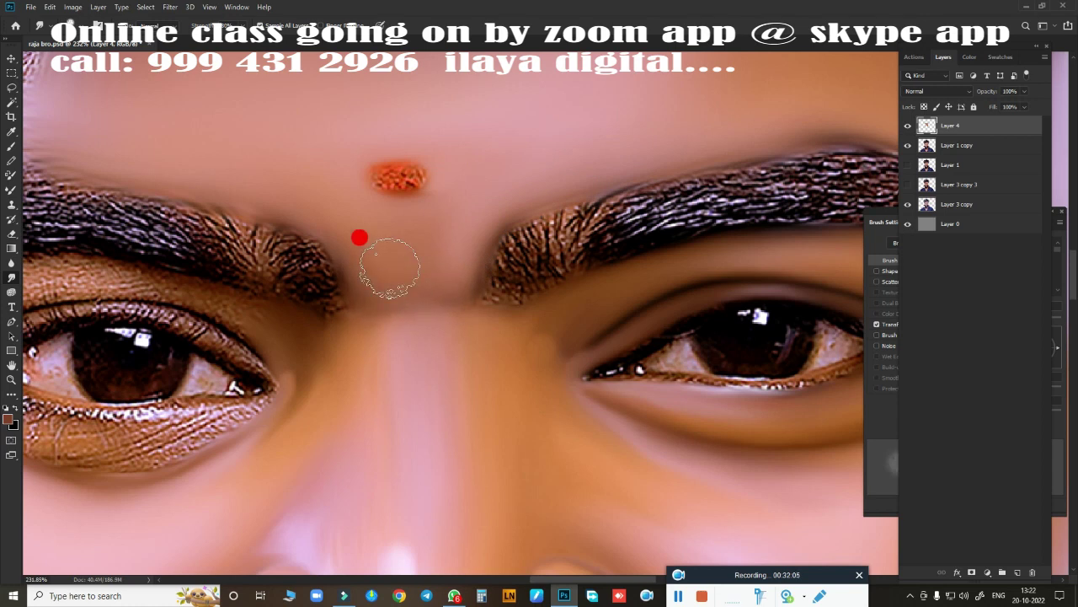
{"action": "mouse_move", "coordinate": [446, 212]}
{"action": "left_mouse_down"}
{"action": "mouse_move", "coordinate": [479, 230]}
{"action": "mouse_move", "coordinate": [368, 304]}
{"action": "left_mouse_up"}
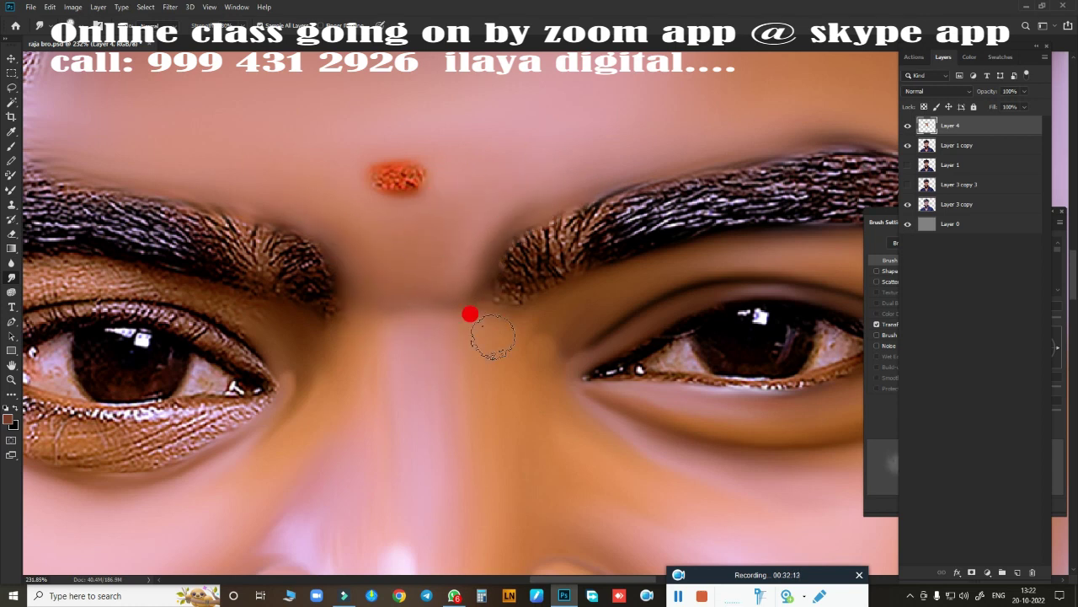
{"action": "mouse_move", "coordinate": [474, 268]}
{"action": "left_mouse_down"}
{"action": "mouse_move", "coordinate": [558, 174]}
{"action": "mouse_move", "coordinate": [445, 284]}
{"action": "mouse_move", "coordinate": [433, 231]}
{"action": "mouse_move", "coordinate": [437, 256]}
{"action": "left_mouse_up"}
Blend along the upper edge of the right-hand eyebrow.
{"action": "scroll", "coordinate": [385, 385], "scroll_direction": "down", "scroll_amount": 5}
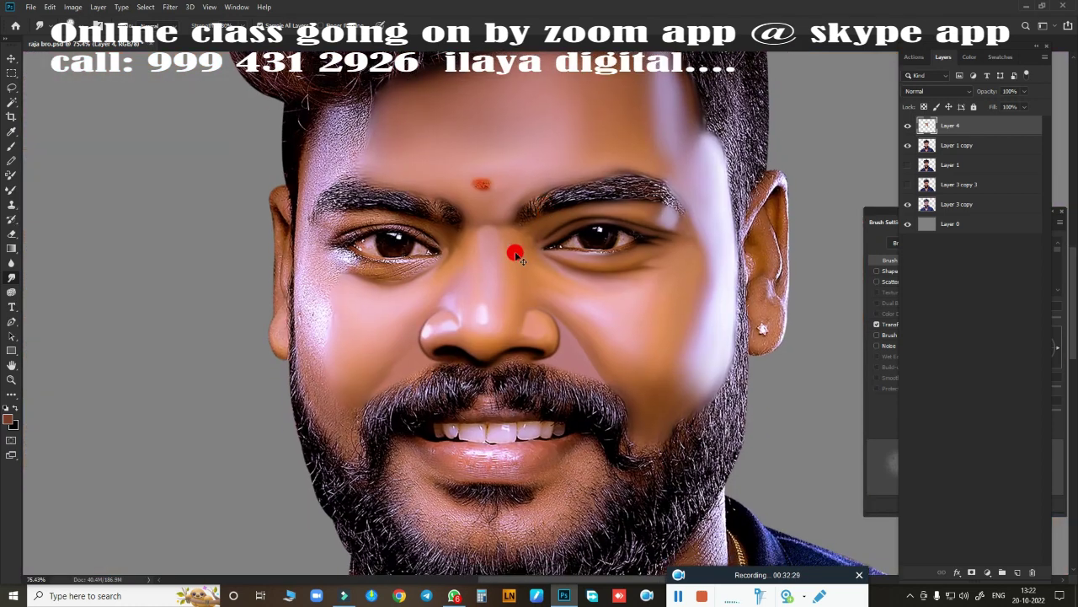
{"action": "scroll", "coordinate": [446, 183], "scroll_direction": "up", "scroll_amount": 4}
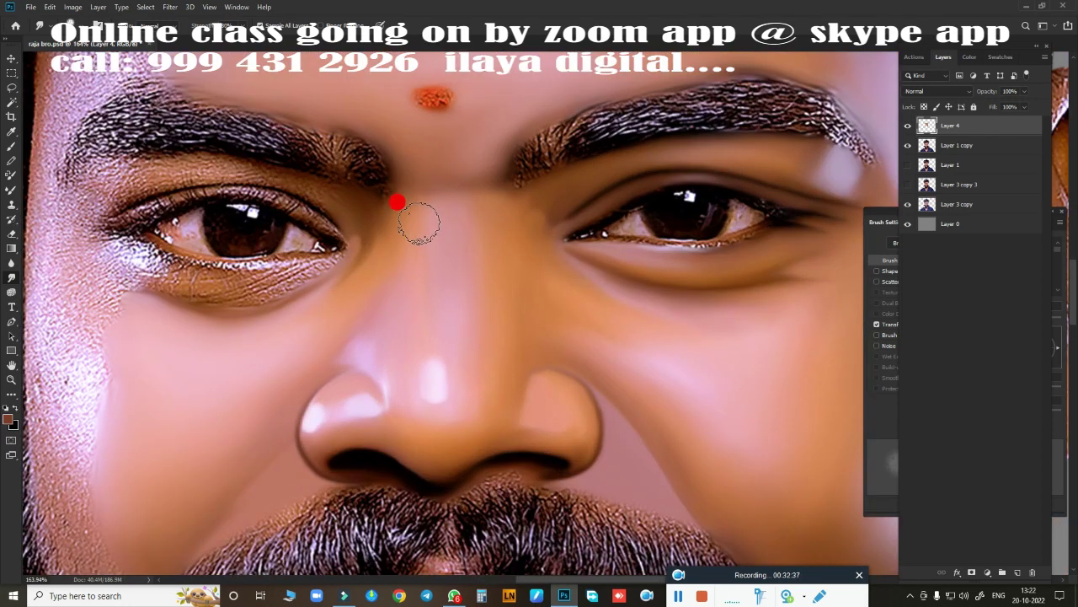
{"action": "scroll", "coordinate": [432, 251], "scroll_direction": "up", "scroll_amount": 3}
{"action": "scroll", "coordinate": [432, 251], "scroll_direction": "right", "scroll_amount": 3}
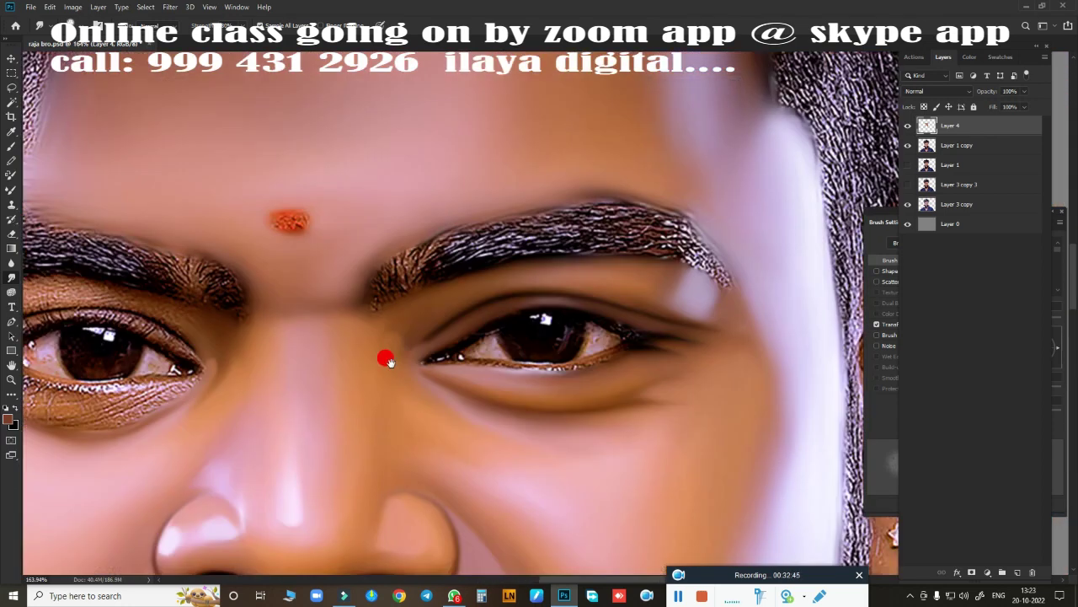
{"action": "left_click_drag", "start_coordinate": [419, 255], "coordinate": [642, 226]}
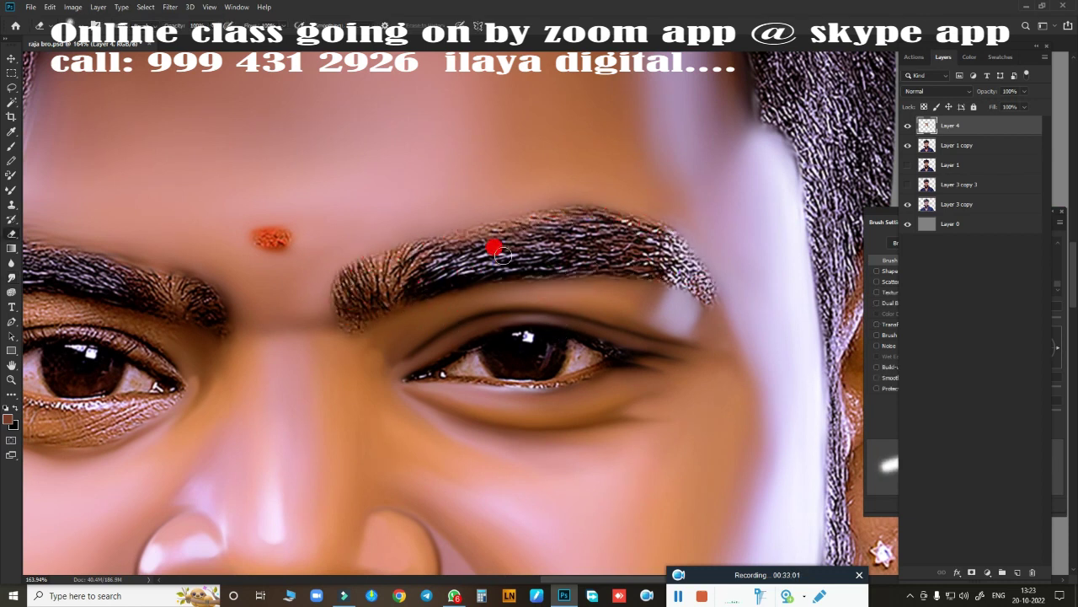
{"action": "scroll", "coordinate": [459, 225], "scroll_direction": "left", "scroll_amount": 5}
Smudge the temple edge and adjoining forehead texture.
{"action": "scroll", "coordinate": [708, 265], "scroll_direction": "up", "scroll_amount": 1}
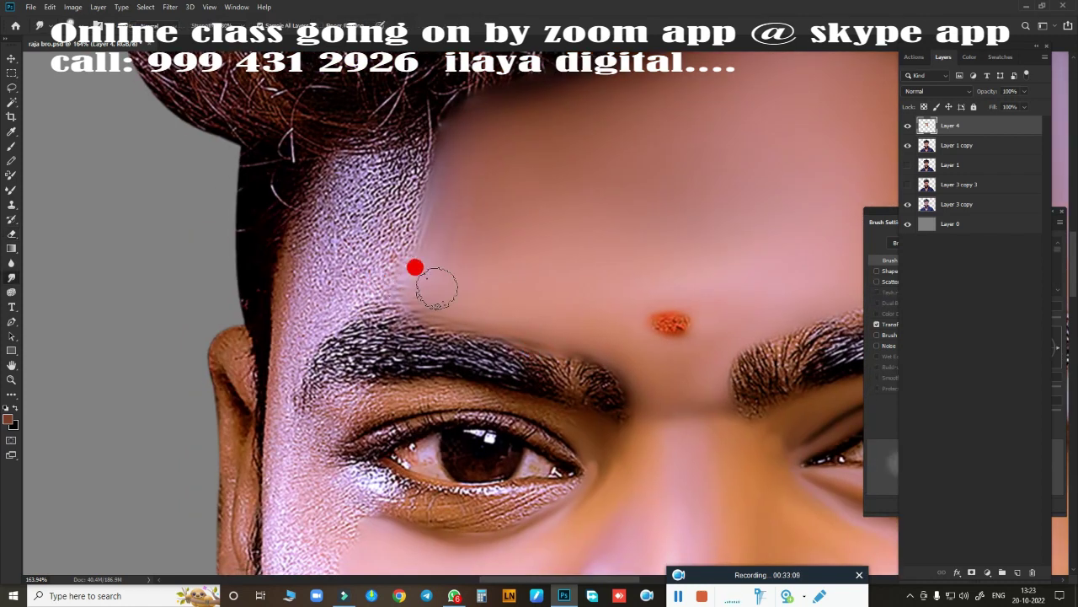
{"action": "mouse_move", "coordinate": [284, 272]}
{"action": "left_mouse_down"}
{"action": "mouse_move", "coordinate": [262, 312]}
{"action": "mouse_move", "coordinate": [262, 455]}
{"action": "mouse_move", "coordinate": [278, 354]}
{"action": "mouse_move", "coordinate": [364, 284]}
{"action": "mouse_move", "coordinate": [281, 231]}
{"action": "mouse_move", "coordinate": [432, 106]}
{"action": "mouse_move", "coordinate": [312, 144]}
{"action": "mouse_move", "coordinate": [270, 399]}
{"action": "mouse_move", "coordinate": [364, 150]}
{"action": "mouse_move", "coordinate": [435, 91]}
{"action": "mouse_move", "coordinate": [369, 273]}
{"action": "mouse_move", "coordinate": [309, 284]}
{"action": "left_mouse_up"}
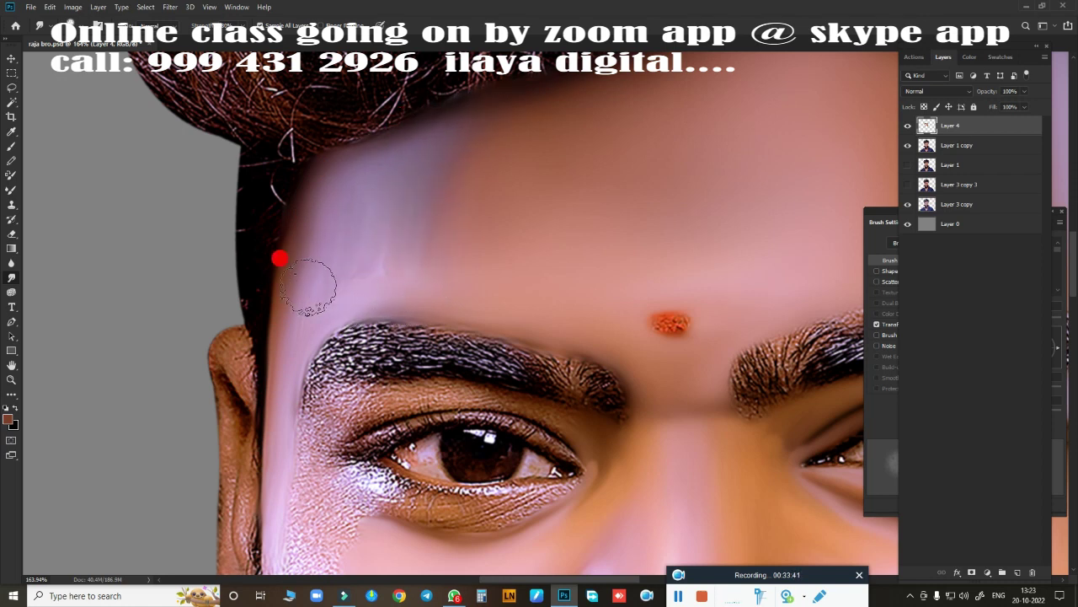
{"action": "mouse_move", "coordinate": [349, 185]}
{"action": "left_mouse_down"}
{"action": "mouse_move", "coordinate": [356, 236]}
{"action": "mouse_move", "coordinate": [257, 356]}
{"action": "mouse_move", "coordinate": [475, 92]}
{"action": "mouse_move", "coordinate": [478, 127]}
{"action": "left_mouse_up"}
Erase part of the Layer 4 smoothing on the forehead near the hairline.
{"action": "key", "text": "e"}
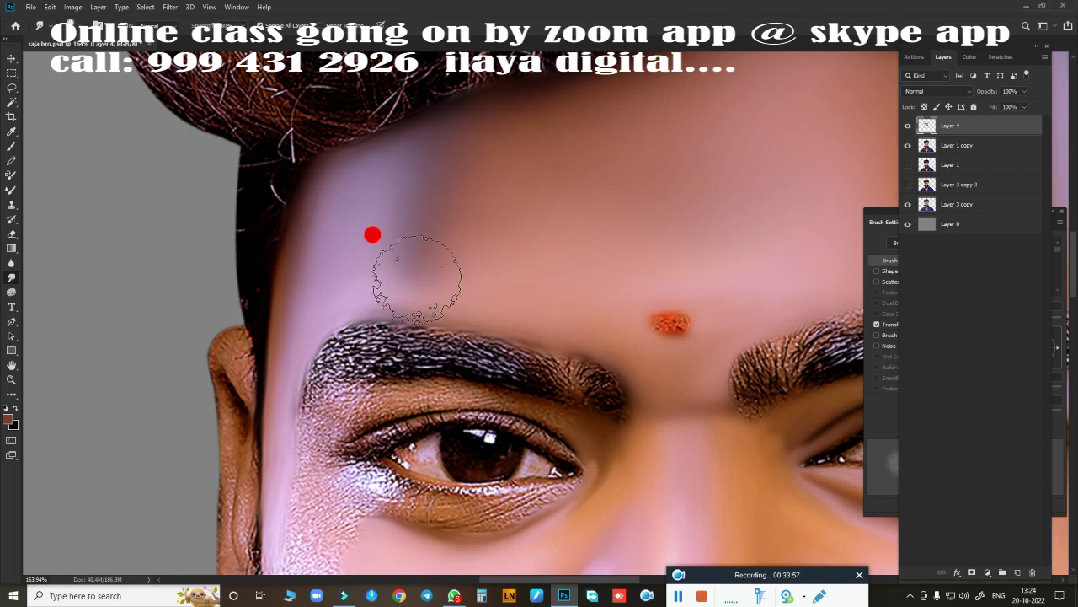
{"action": "mouse_move", "coordinate": [470, 270]}
{"action": "left_mouse_down"}
{"action": "mouse_move", "coordinate": [436, 154]}
{"action": "mouse_move", "coordinate": [401, 257]}
{"action": "mouse_move", "coordinate": [389, 186]}
{"action": "mouse_move", "coordinate": [385, 240]}
{"action": "mouse_move", "coordinate": [463, 213]}
{"action": "mouse_move", "coordinate": [428, 199]}
{"action": "mouse_move", "coordinate": [421, 145]}
{"action": "mouse_move", "coordinate": [494, 264]}
{"action": "left_mouse_up"}
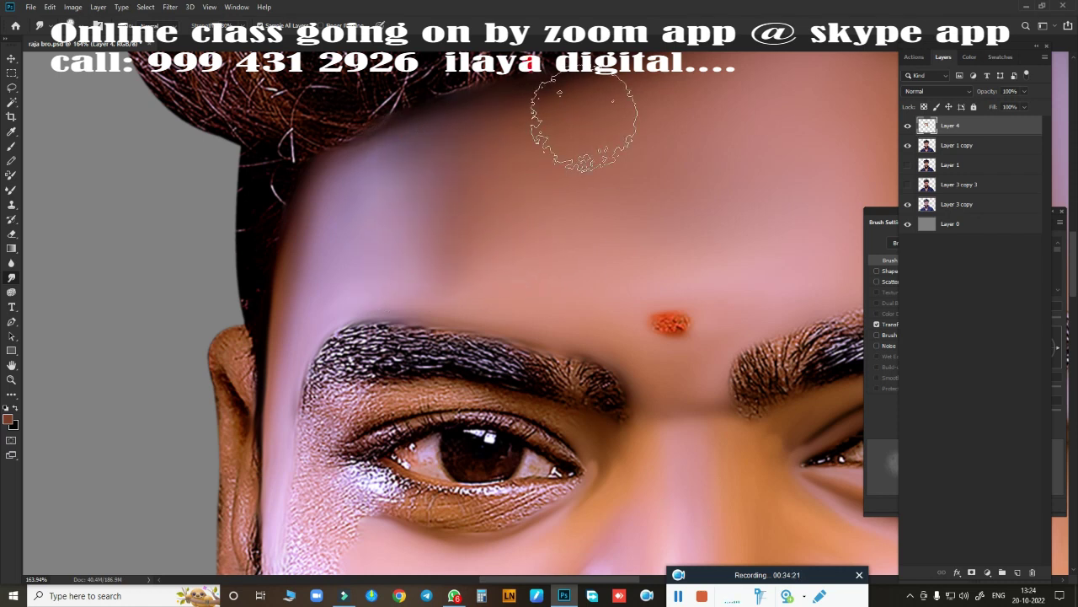
{"action": "left_click_drag", "start_coordinate": [583, 122], "coordinate": [385, 172]}
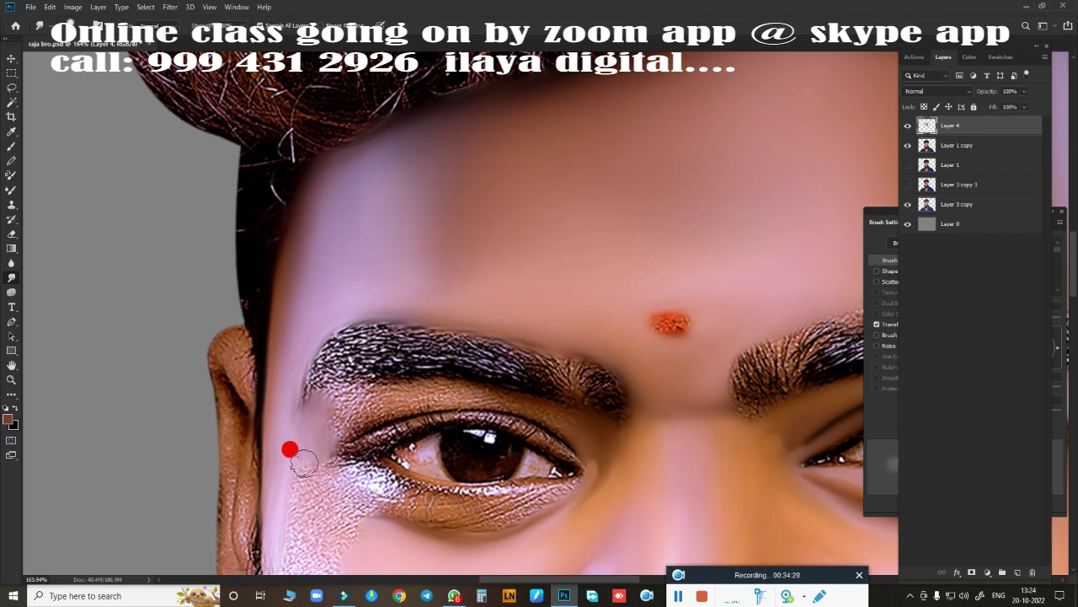
Smooth the upper eyelid skin under the left-hand eyebrow toward its end.
{"action": "left_click_drag", "start_coordinate": [303, 462], "coordinate": [482, 289]}
{"action": "mouse_move", "coordinate": [236, 225]}
{"action": "left_mouse_down"}
{"action": "mouse_move", "coordinate": [215, 220]}
{"action": "mouse_move", "coordinate": [188, 276]}
{"action": "left_mouse_up"}
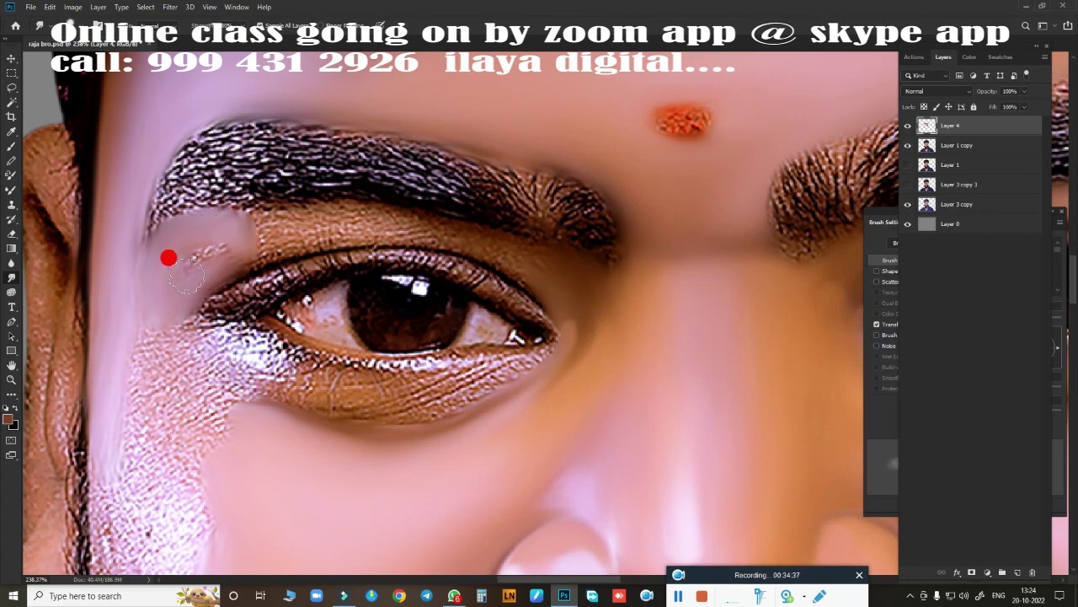
{"action": "mouse_move", "coordinate": [128, 219]}
{"action": "left_mouse_down"}
{"action": "mouse_move", "coordinate": [180, 257]}
{"action": "mouse_move", "coordinate": [265, 210]}
{"action": "mouse_move", "coordinate": [426, 218]}
{"action": "mouse_move", "coordinate": [529, 246]}
{"action": "mouse_move", "coordinate": [304, 245]}
{"action": "mouse_move", "coordinate": [388, 230]}
{"action": "mouse_move", "coordinate": [556, 305]}
{"action": "left_mouse_up"}
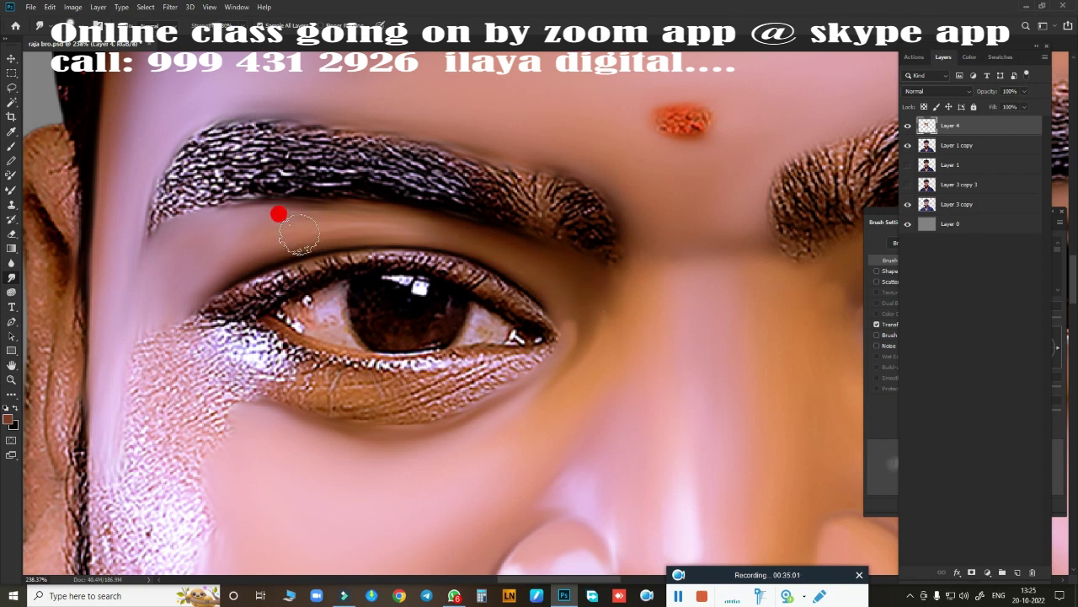
{"action": "left_click_drag", "start_coordinate": [317, 218], "coordinate": [434, 229]}
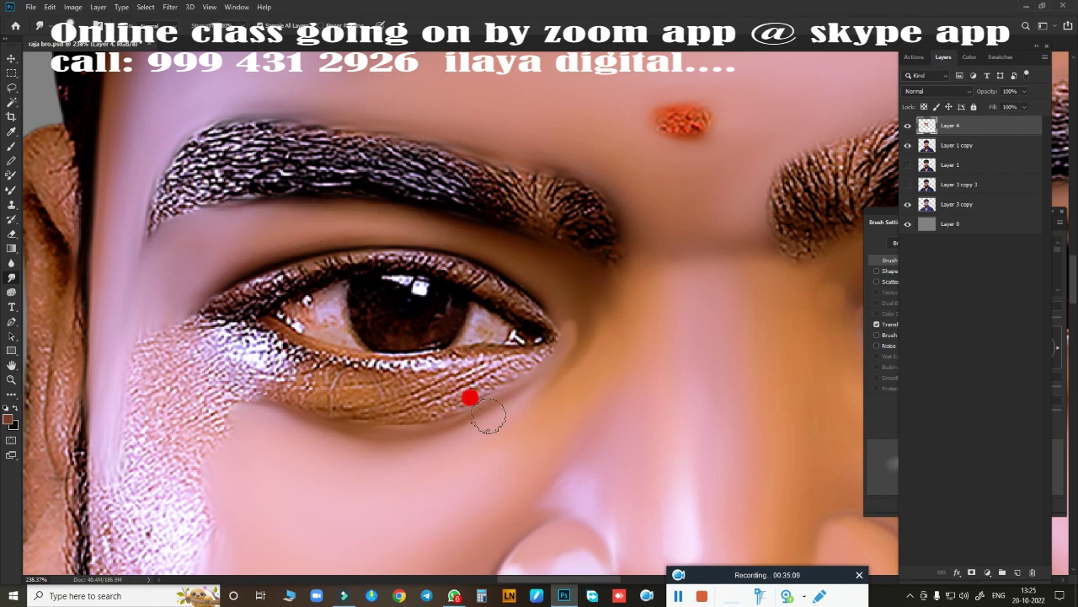
Smudge the pale textured patches on the left cheek and along the jaw edge.
{"action": "scroll", "coordinate": [525, 313], "scroll_direction": "down", "scroll_amount": 5}
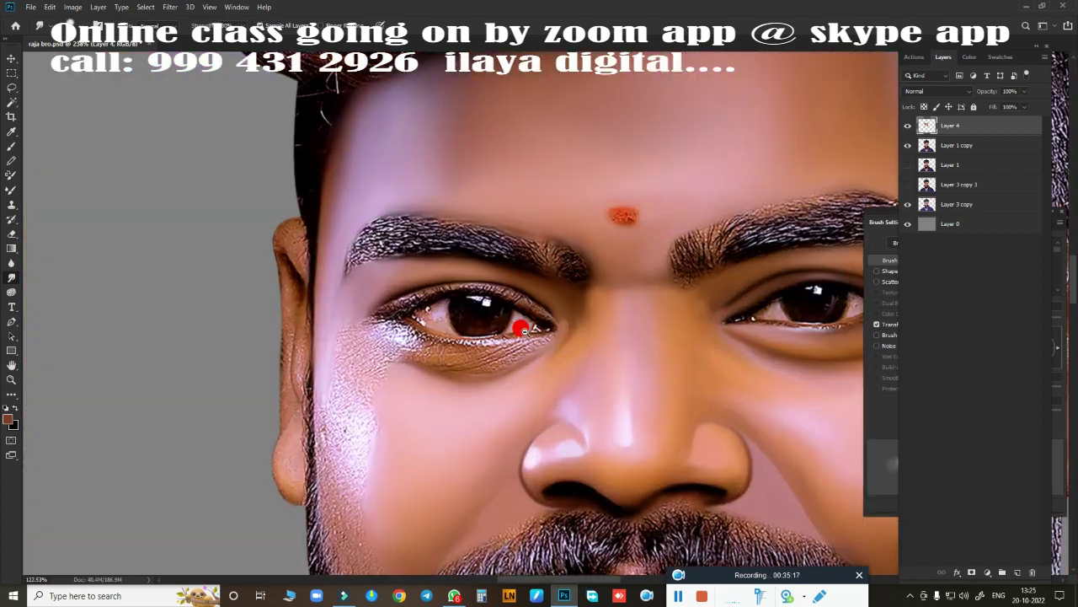
{"action": "scroll", "coordinate": [196, 300], "scroll_direction": "up", "scroll_amount": 4}
{"action": "mouse_move", "coordinate": [220, 322]}
{"action": "left_mouse_down"}
{"action": "mouse_move", "coordinate": [247, 433]}
{"action": "mouse_move", "coordinate": [267, 354]}
{"action": "mouse_move", "coordinate": [209, 250]}
{"action": "left_mouse_up"}
{"action": "mouse_move", "coordinate": [268, 268]}
{"action": "left_mouse_down"}
{"action": "mouse_move", "coordinate": [281, 281]}
{"action": "mouse_move", "coordinate": [244, 301]}
{"action": "left_mouse_up"}
{"action": "left_click_drag", "start_coordinate": [257, 341], "coordinate": [214, 362]}
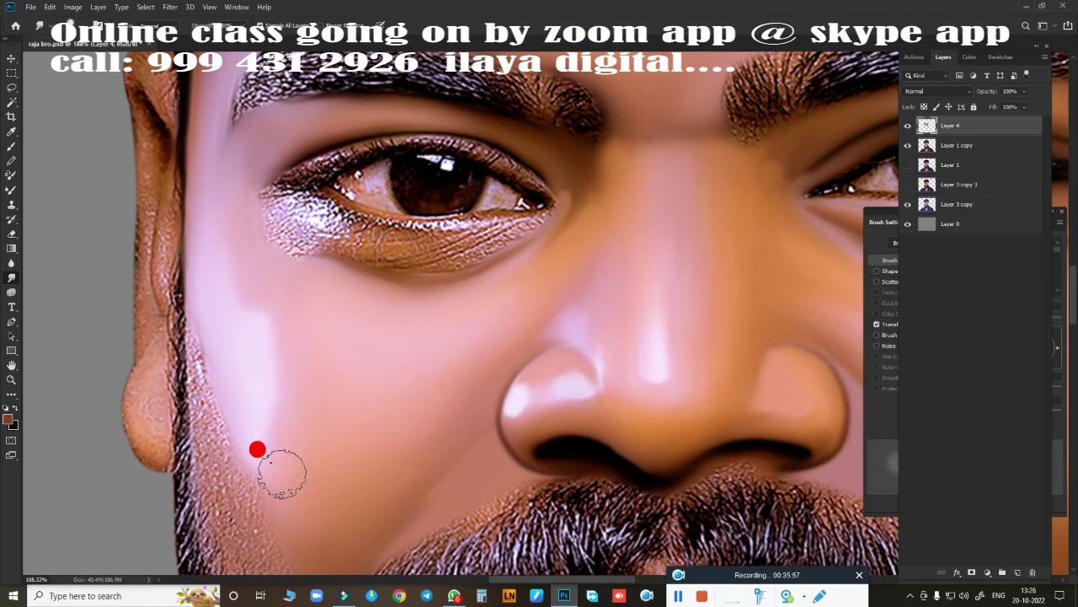
{"action": "left_click_drag", "start_coordinate": [281, 473], "coordinate": [198, 376]}
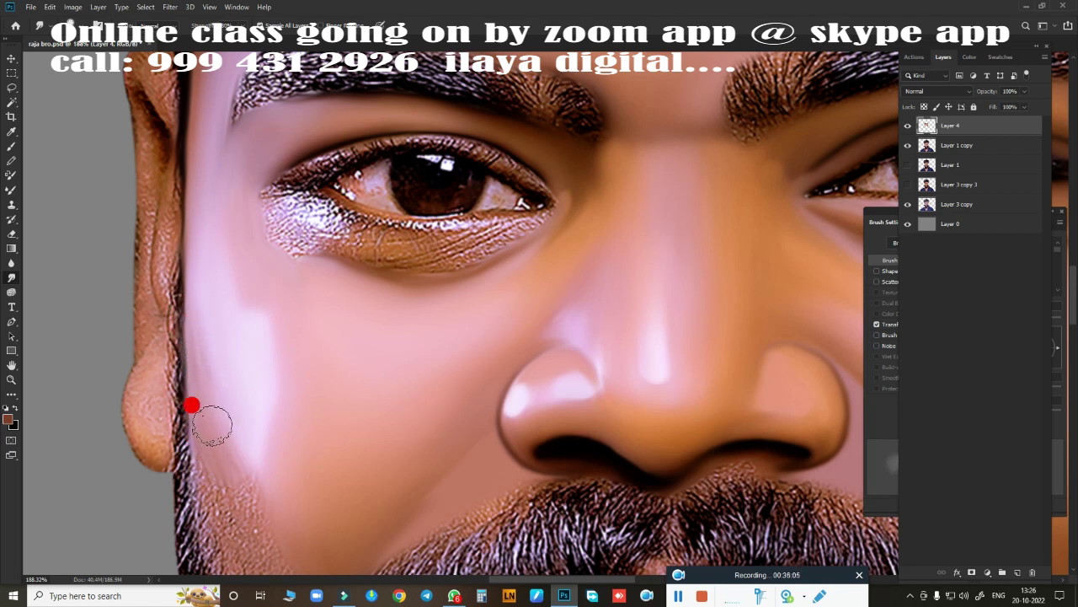
Trace a cheek path, convert it to a selection and paint a light pink highlight inside.
{"action": "mouse_move", "coordinate": [224, 462]}
{"action": "left_mouse_down"}
{"action": "mouse_move", "coordinate": [453, 262]}
{"action": "mouse_move", "coordinate": [341, 209]}
{"action": "left_mouse_up"}
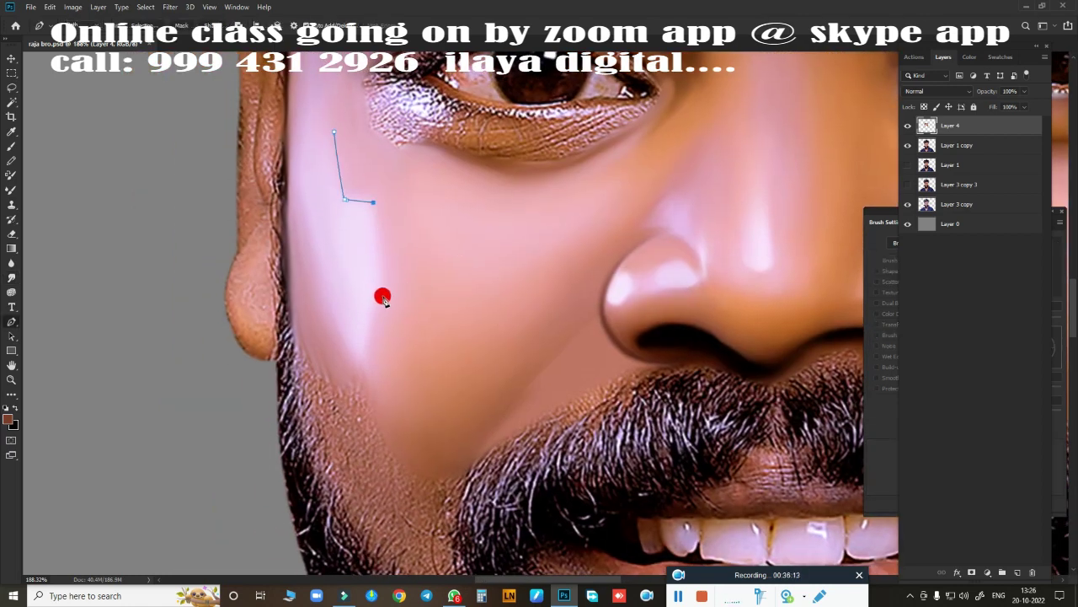
{"action": "left_click_drag", "start_coordinate": [329, 103], "coordinate": [360, 240]}
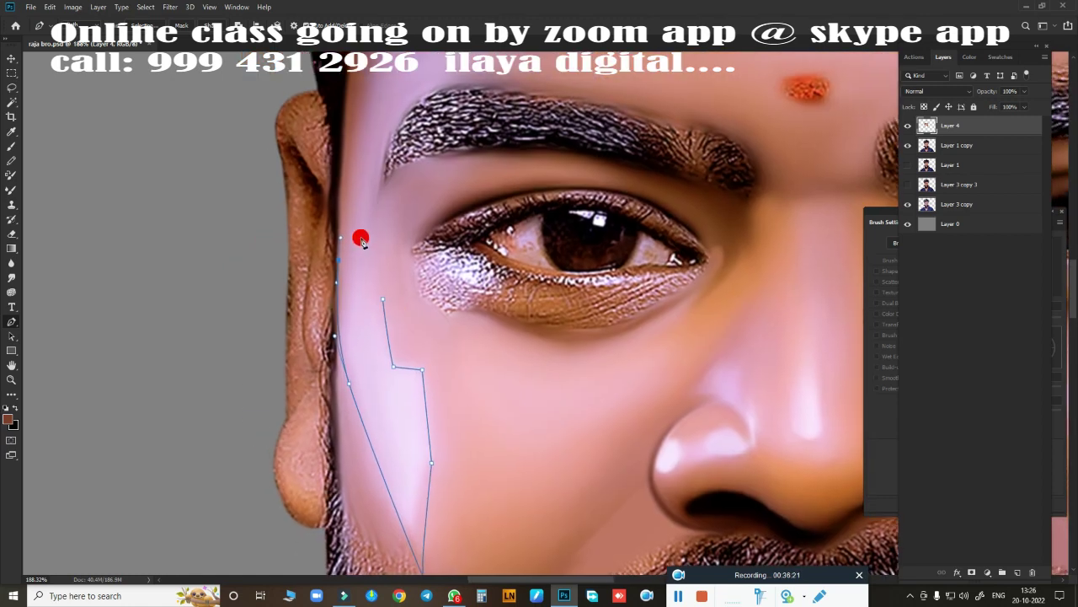
{"action": "key", "text": "ctrl+Return"}
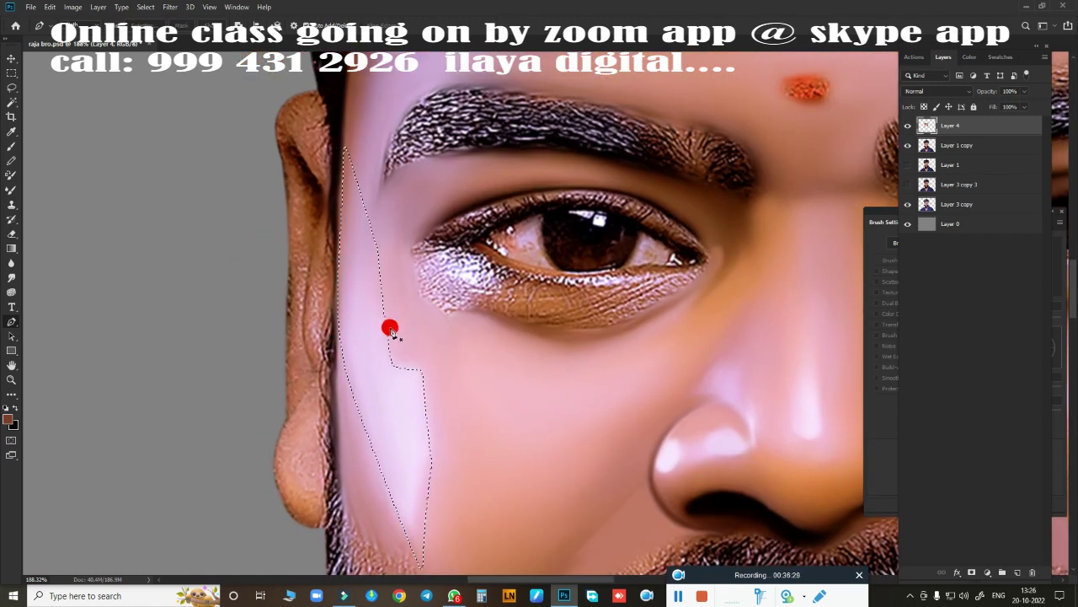
{"action": "key", "text": "b"}
{"action": "mouse_move", "coordinate": [425, 469]}
{"action": "left_mouse_down"}
{"action": "mouse_move", "coordinate": [410, 508]}
{"action": "mouse_move", "coordinate": [362, 306]}
{"action": "mouse_move", "coordinate": [363, 501]}
{"action": "mouse_move", "coordinate": [337, 291]}
{"action": "mouse_move", "coordinate": [404, 458]}
{"action": "mouse_move", "coordinate": [408, 325]}
{"action": "left_mouse_up"}
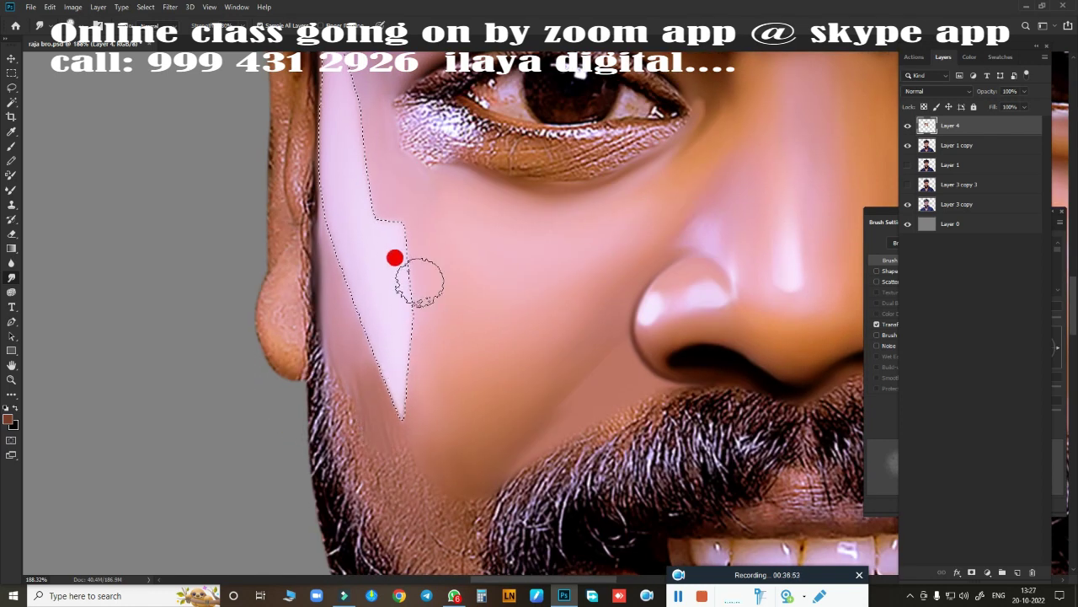
Blend the dark temple edge and beard-lined jaw edge into smooth skin down to the chin.
{"action": "scroll", "coordinate": [388, 404], "scroll_direction": "up", "scroll_amount": 5}
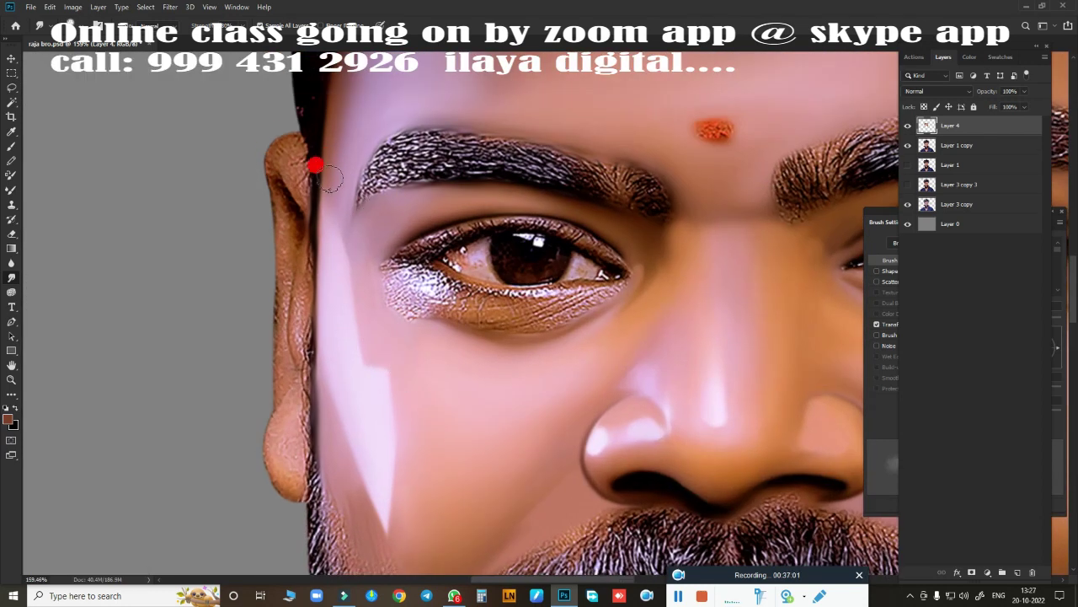
{"action": "left_click_drag", "start_coordinate": [332, 178], "coordinate": [352, 104]}
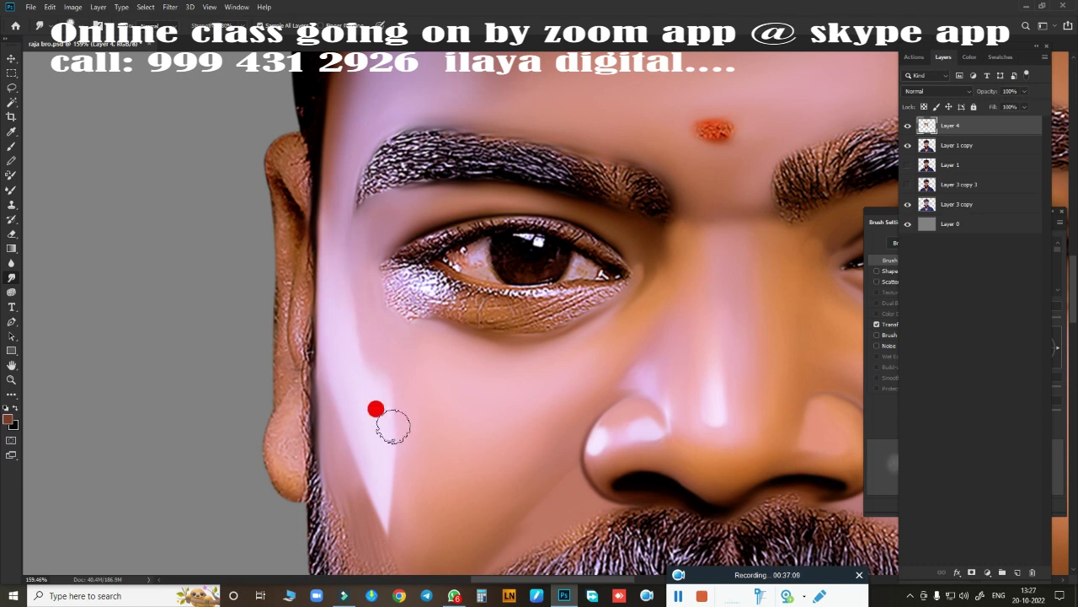
{"action": "left_click_drag", "start_coordinate": [359, 500], "coordinate": [397, 230]}
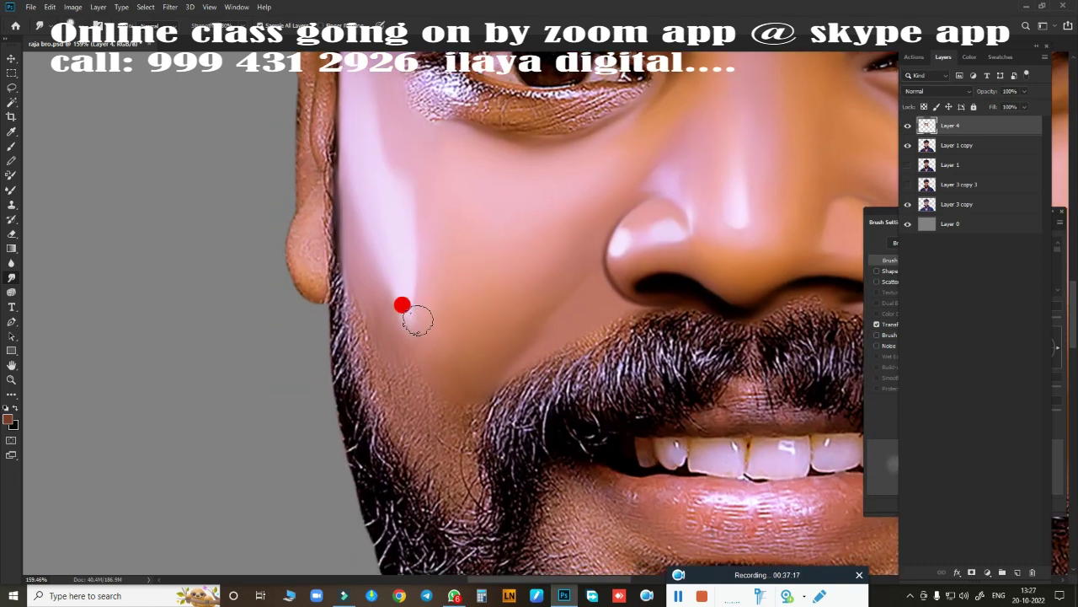
{"action": "left_click_drag", "start_coordinate": [349, 308], "coordinate": [358, 324]}
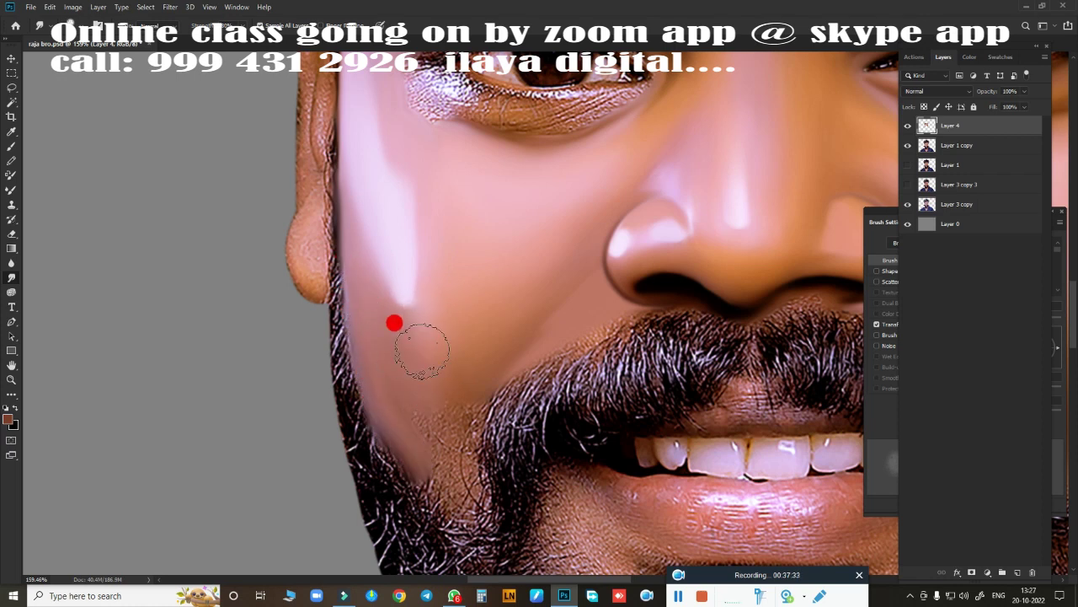
{"action": "mouse_move", "coordinate": [418, 380]}
{"action": "left_mouse_down"}
{"action": "mouse_move", "coordinate": [447, 397]}
{"action": "mouse_move", "coordinate": [452, 471]}
{"action": "mouse_move", "coordinate": [428, 489]}
{"action": "mouse_move", "coordinate": [459, 480]}
{"action": "mouse_move", "coordinate": [397, 392]}
{"action": "mouse_move", "coordinate": [450, 477]}
{"action": "left_mouse_up"}
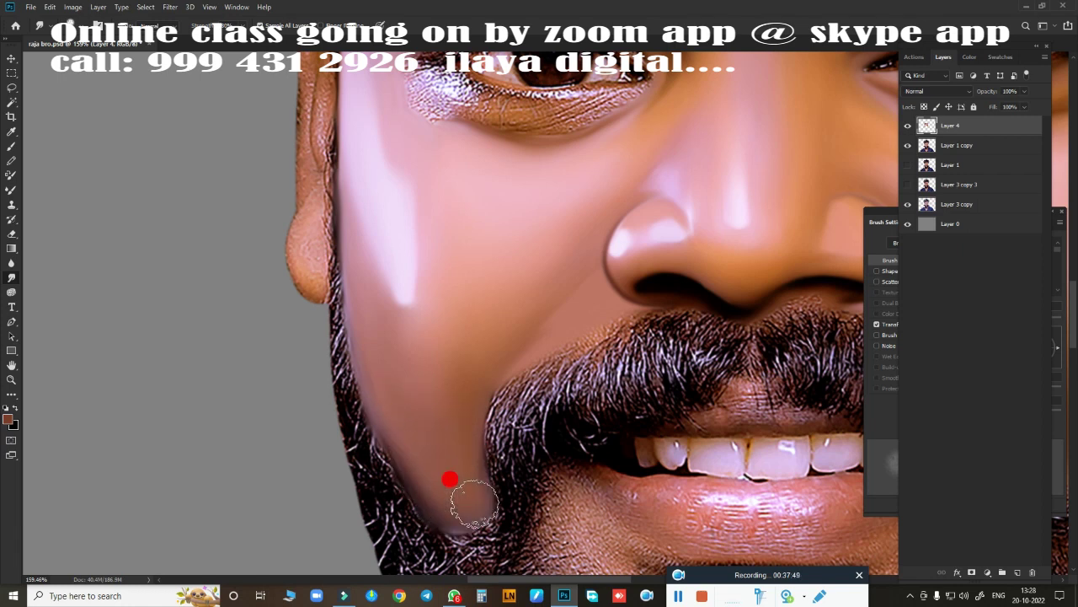
{"action": "left_click_drag", "start_coordinate": [402, 280], "coordinate": [440, 497]}
{"action": "key", "text": "e"}
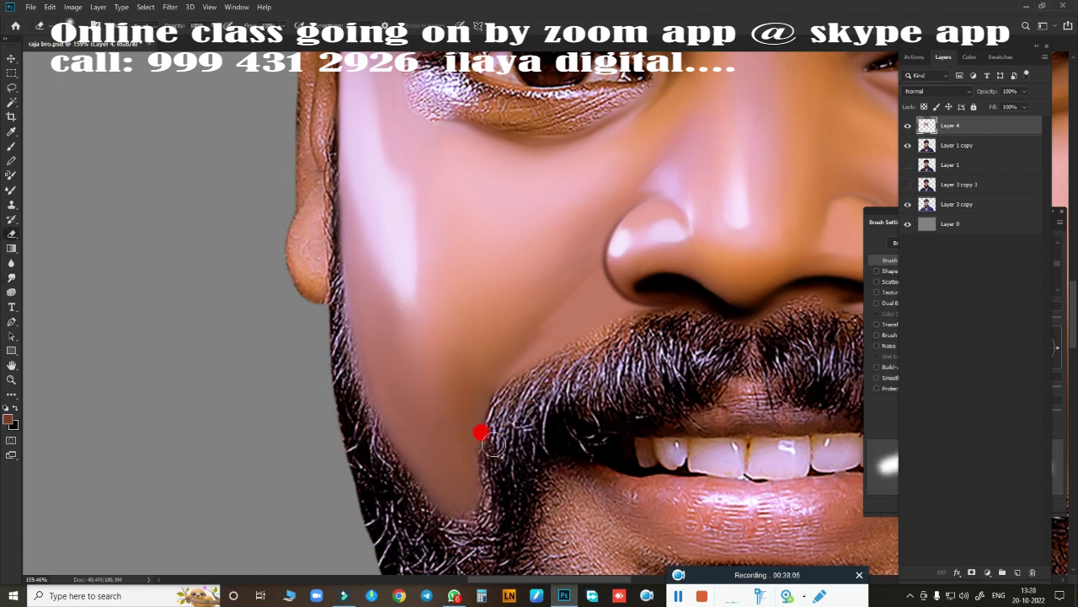
{"action": "scroll", "coordinate": [455, 434], "scroll_direction": "up", "scroll_amount": 5}
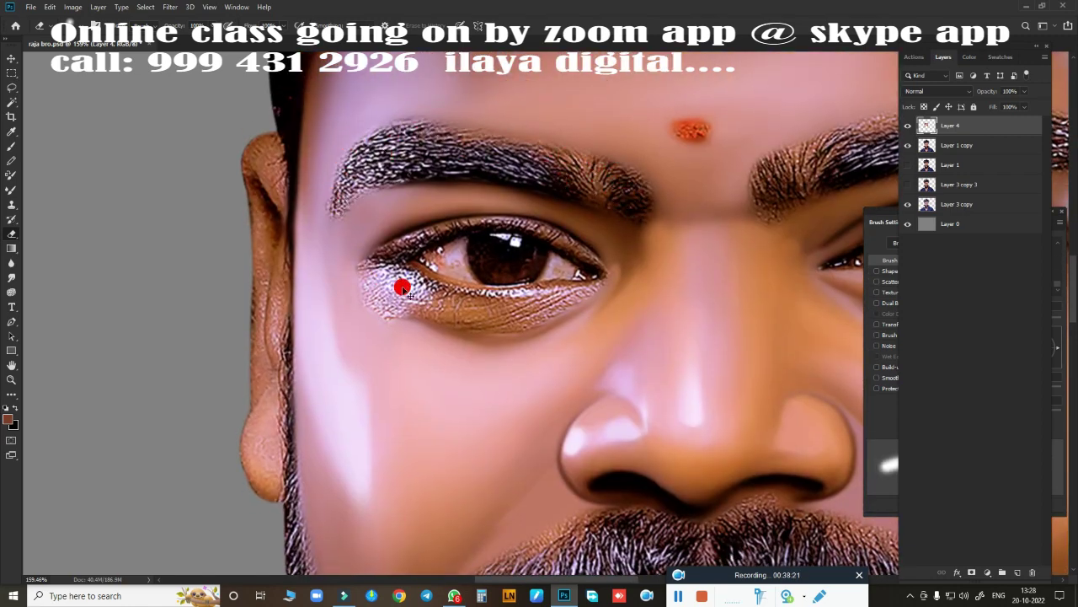
Paint a light lavender highlight inside the left forehead selection, then deselect.
{"action": "scroll", "coordinate": [402, 288], "scroll_direction": "down", "scroll_amount": 3}
{"action": "scroll", "coordinate": [562, 301], "scroll_direction": "down", "scroll_amount": 2}
{"action": "scroll", "coordinate": [494, 337], "scroll_direction": "down", "scroll_amount": 2}
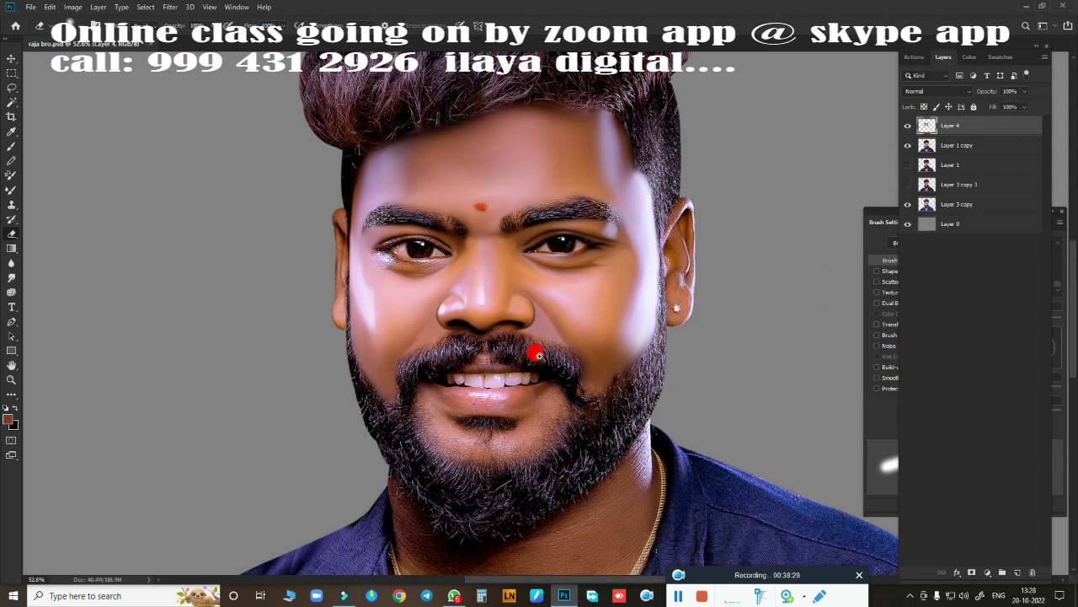
{"action": "scroll", "coordinate": [537, 355], "scroll_direction": "up", "scroll_amount": 2}
{"action": "left_click_drag", "start_coordinate": [268, 192], "coordinate": [477, 172]}
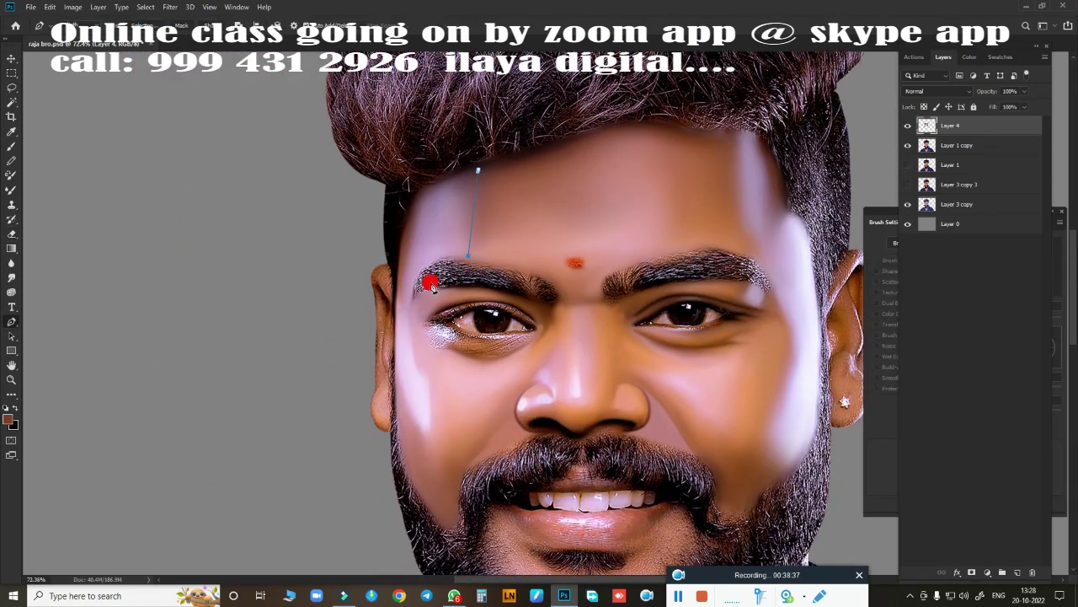
{"action": "scroll", "coordinate": [549, 291], "scroll_direction": "up", "scroll_amount": 1}
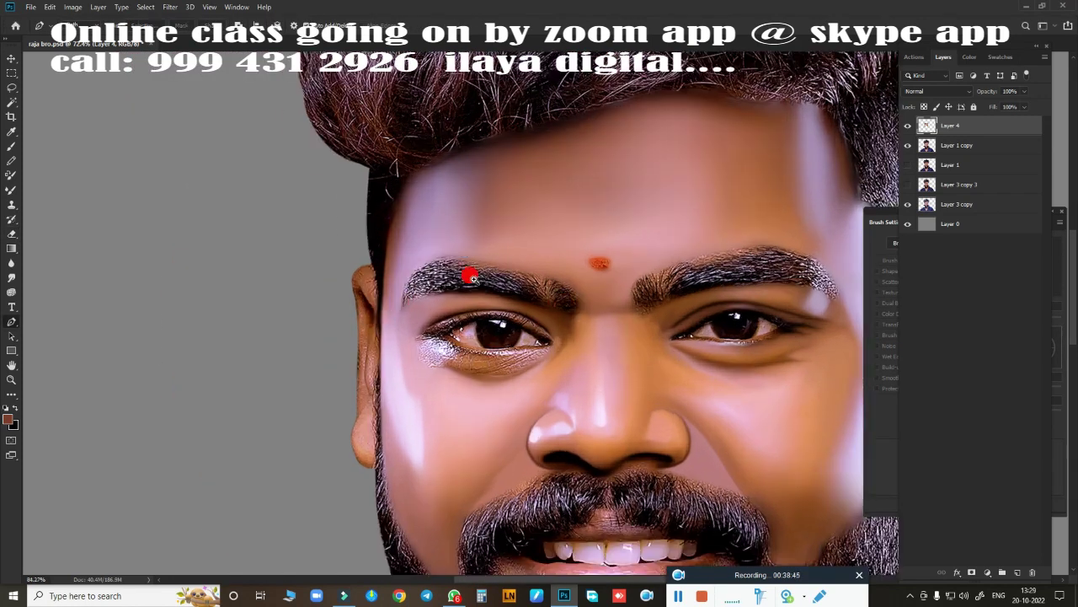
{"action": "scroll", "coordinate": [472, 278], "scroll_direction": "up", "scroll_amount": 3}
{"action": "left_click_drag", "start_coordinate": [427, 256], "coordinate": [360, 184]}
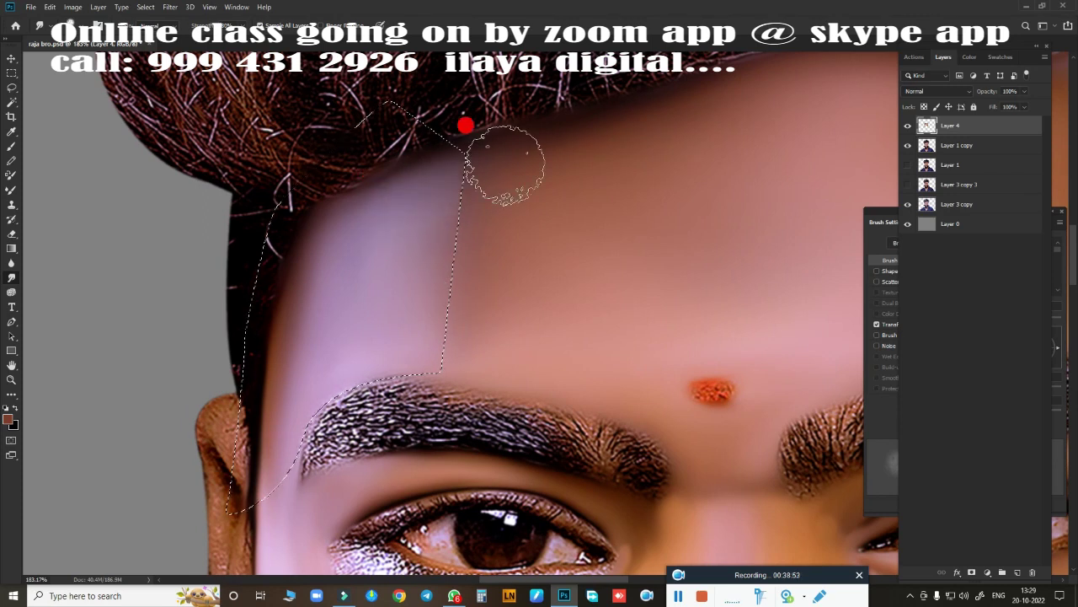
{"action": "key", "text": "ctrl+d"}
Add more lavender highlight strokes near the hairline.
{"action": "scroll", "coordinate": [556, 369], "scroll_direction": "down", "scroll_amount": 5}
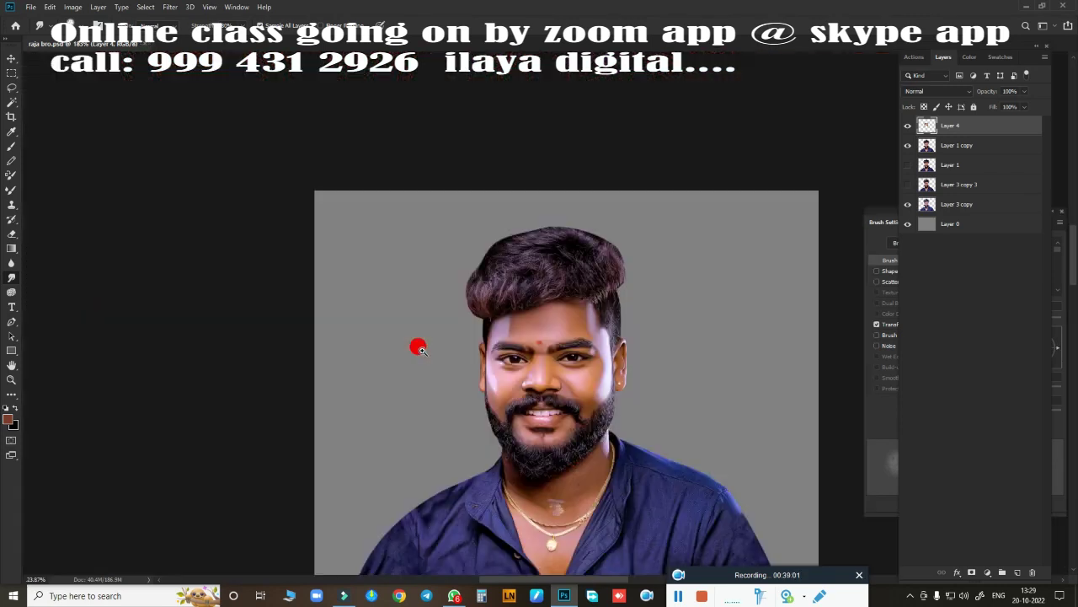
{"action": "scroll", "coordinate": [416, 345], "scroll_direction": "up", "scroll_amount": 4}
{"action": "mouse_move", "coordinate": [411, 209]}
{"action": "left_mouse_down"}
{"action": "mouse_move", "coordinate": [393, 356]}
{"action": "mouse_move", "coordinate": [523, 301]}
{"action": "mouse_move", "coordinate": [439, 171]}
{"action": "left_mouse_up"}
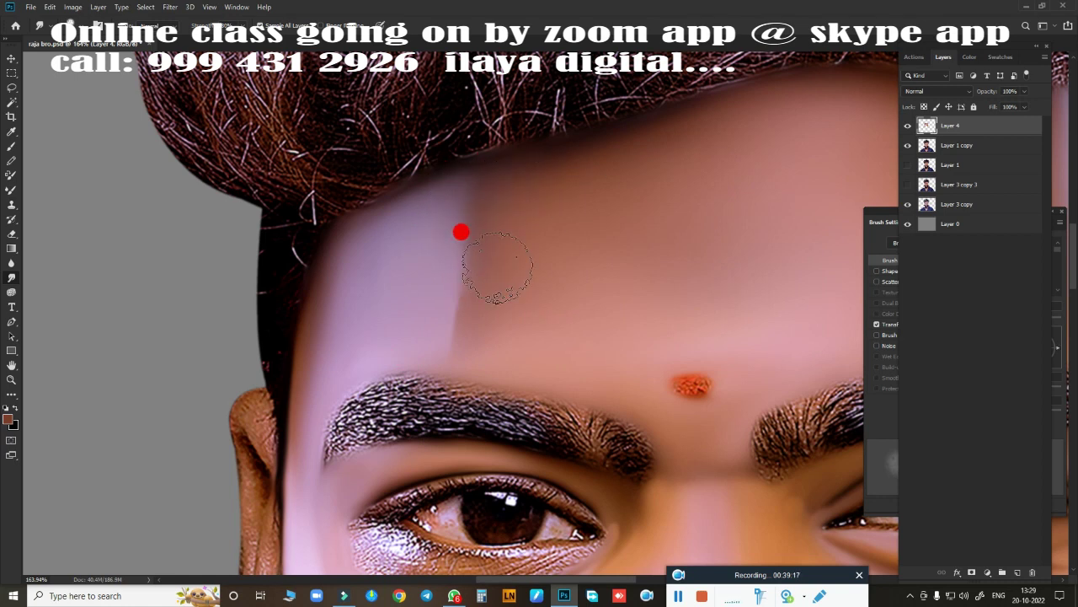
{"action": "left_click_drag", "start_coordinate": [618, 311], "coordinate": [427, 265]}
{"action": "scroll", "coordinate": [427, 265], "scroll_direction": "down", "scroll_amount": 2}
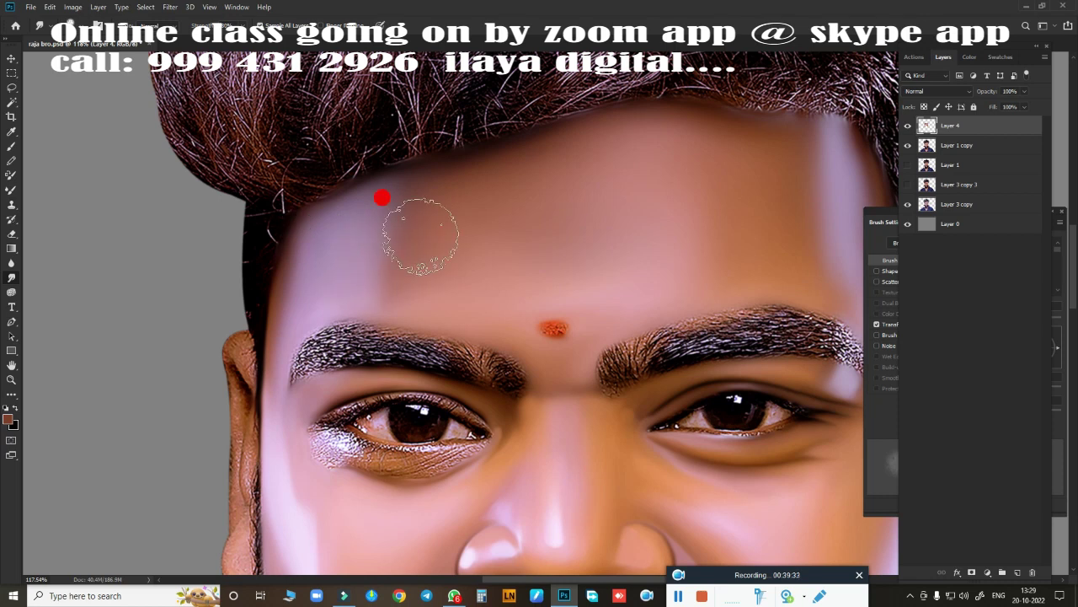
{"action": "scroll", "coordinate": [380, 194], "scroll_direction": "right", "scroll_amount": 5}
Turn the right temple-and-cheek Pen path into a feathered selection.
{"action": "key", "text": "p"}
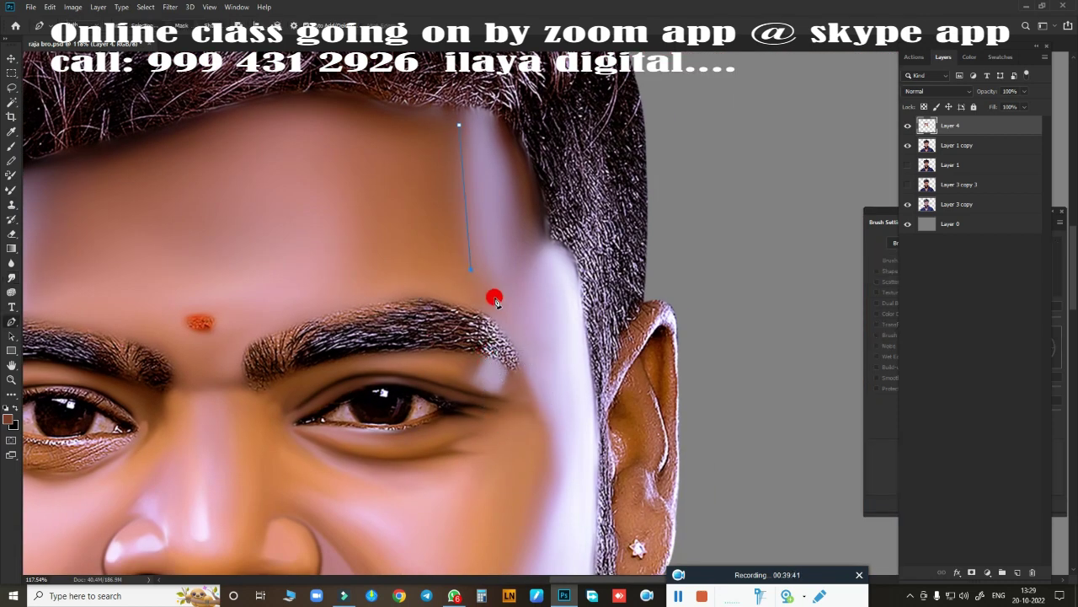
{"action": "left_click_drag", "start_coordinate": [545, 428], "coordinate": [622, 265]}
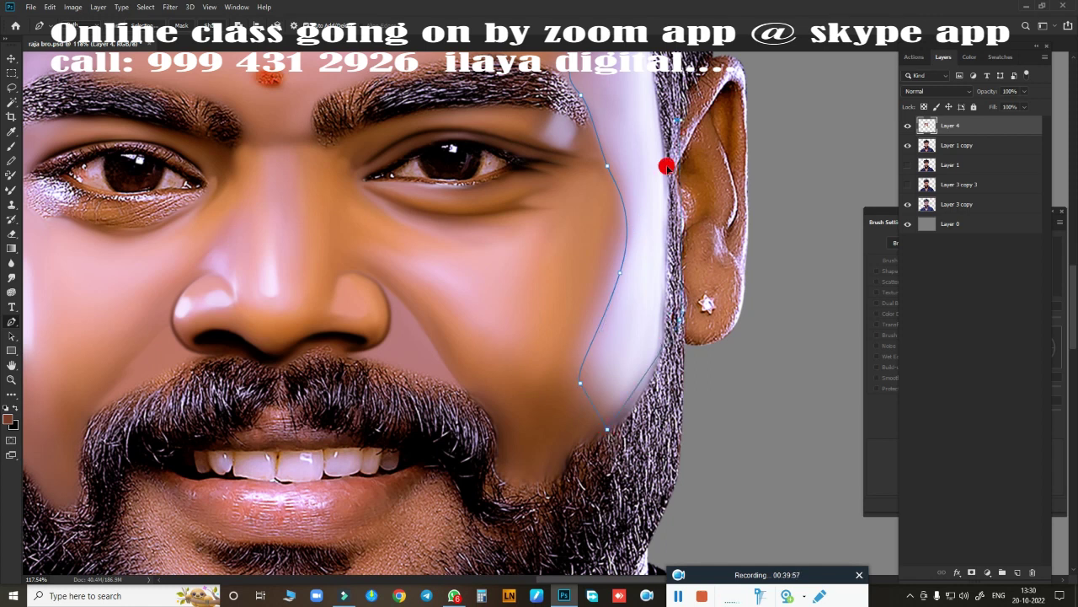
{"action": "scroll", "coordinate": [640, 362], "scroll_direction": "down", "scroll_amount": 3}
{"action": "key", "text": "ctrl+Return"}
{"action": "scroll", "coordinate": [577, 358], "scroll_direction": "up", "scroll_amount": 3}
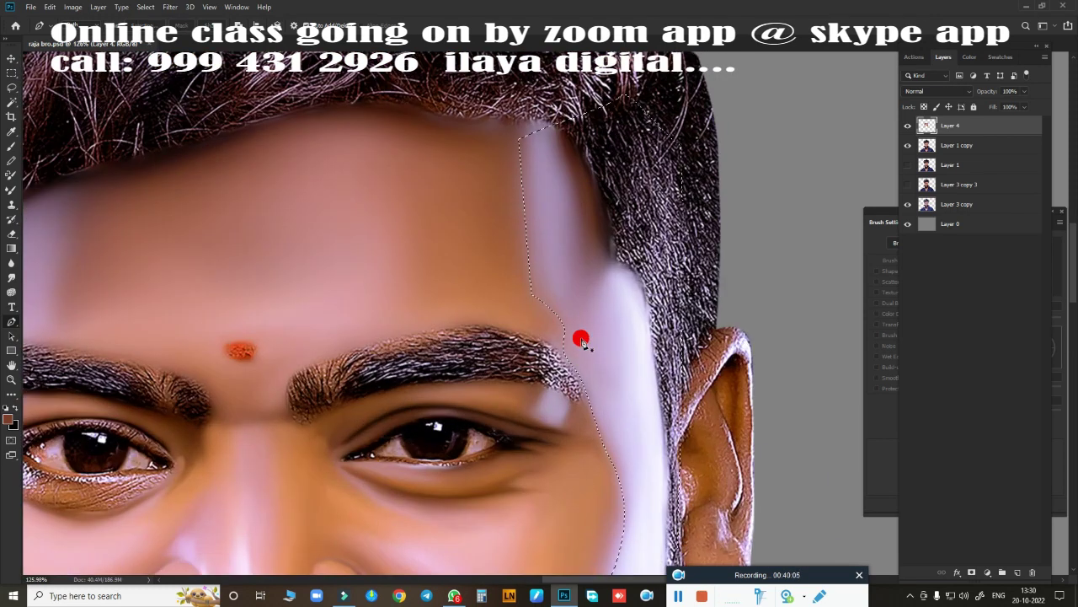
{"action": "key", "text": "shift+F6"}
{"action": "key", "text": "Return"}
{"action": "key", "text": "b"}
Paint white down the forehead's right side and right cheek inside the selection.
{"action": "left_click_drag", "start_coordinate": [542, 296], "coordinate": [493, 127]}
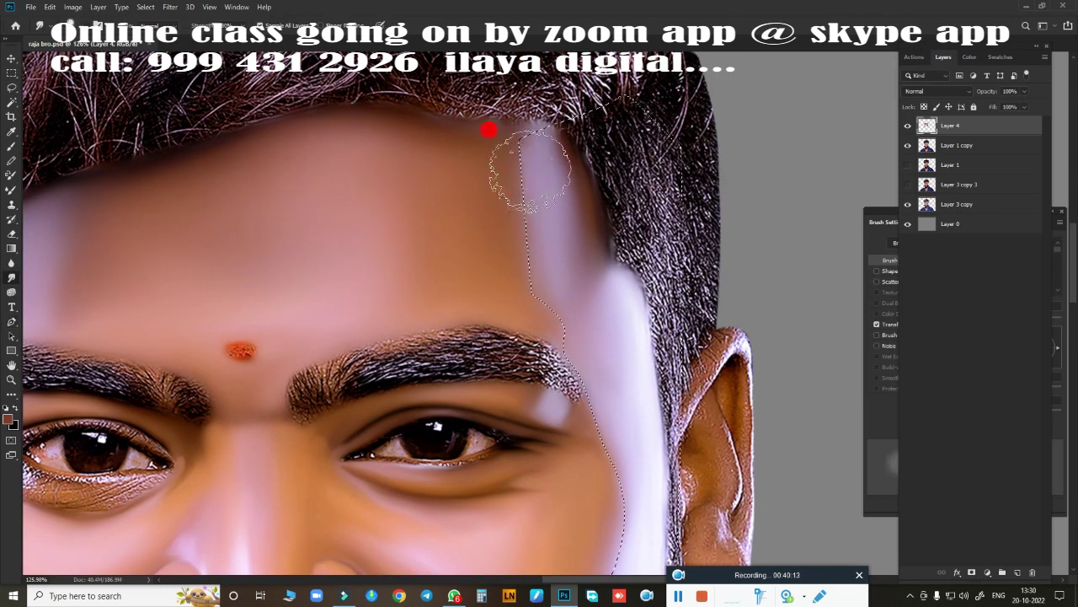
{"action": "left_click_drag", "start_coordinate": [578, 392], "coordinate": [573, 176]}
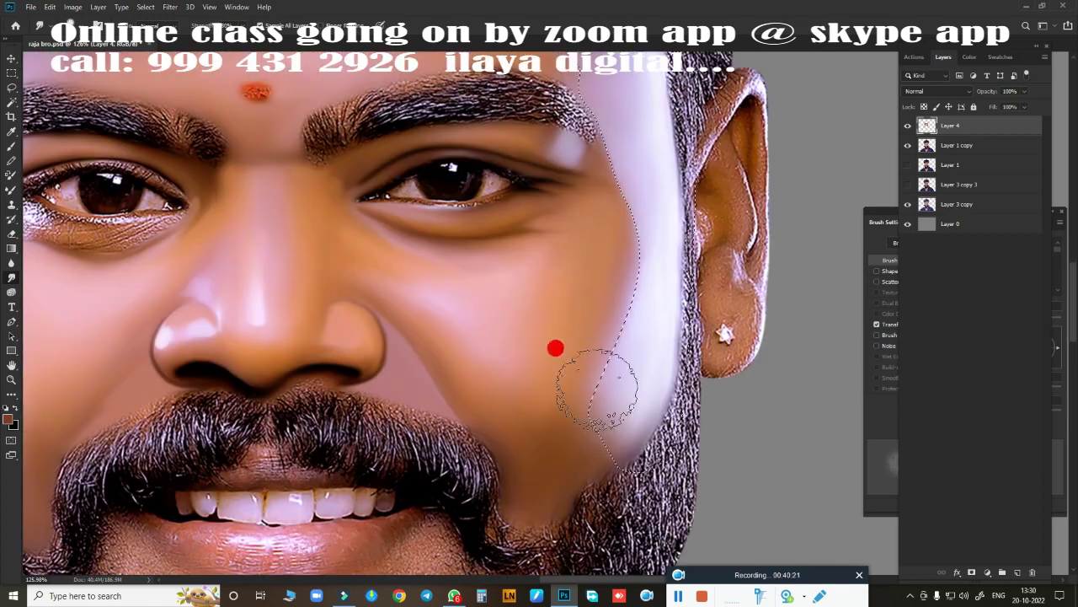
{"action": "scroll", "coordinate": [404, 432], "scroll_direction": "up", "scroll_amount": 3}
{"action": "scroll", "coordinate": [573, 306], "scroll_direction": "down", "scroll_amount": 3}
{"action": "scroll", "coordinate": [666, 243], "scroll_direction": "up", "scroll_amount": 3}
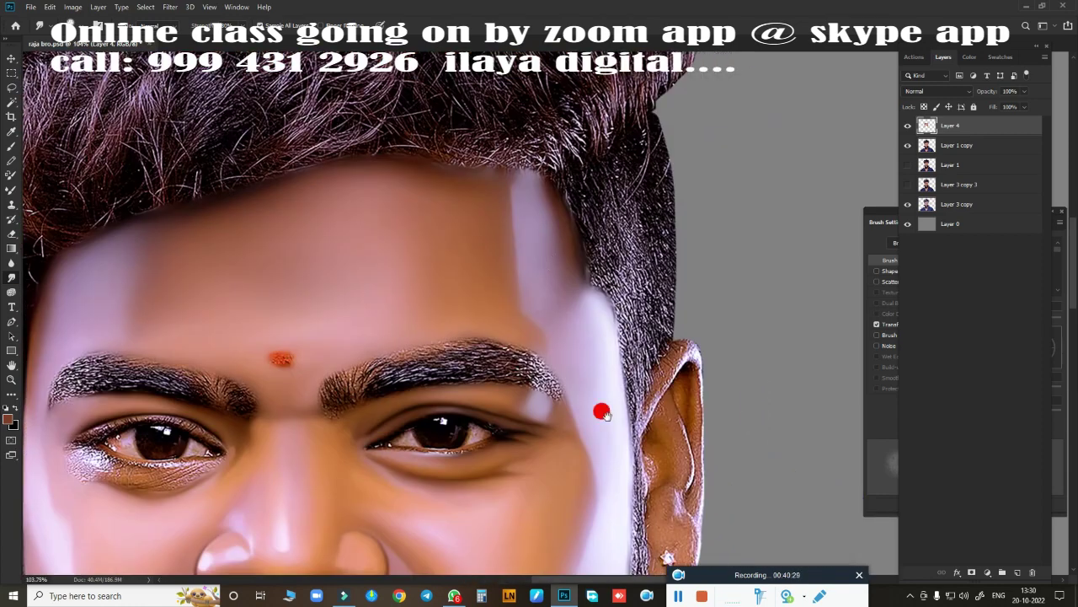
{"action": "left_click_drag", "start_coordinate": [504, 203], "coordinate": [539, 314]}
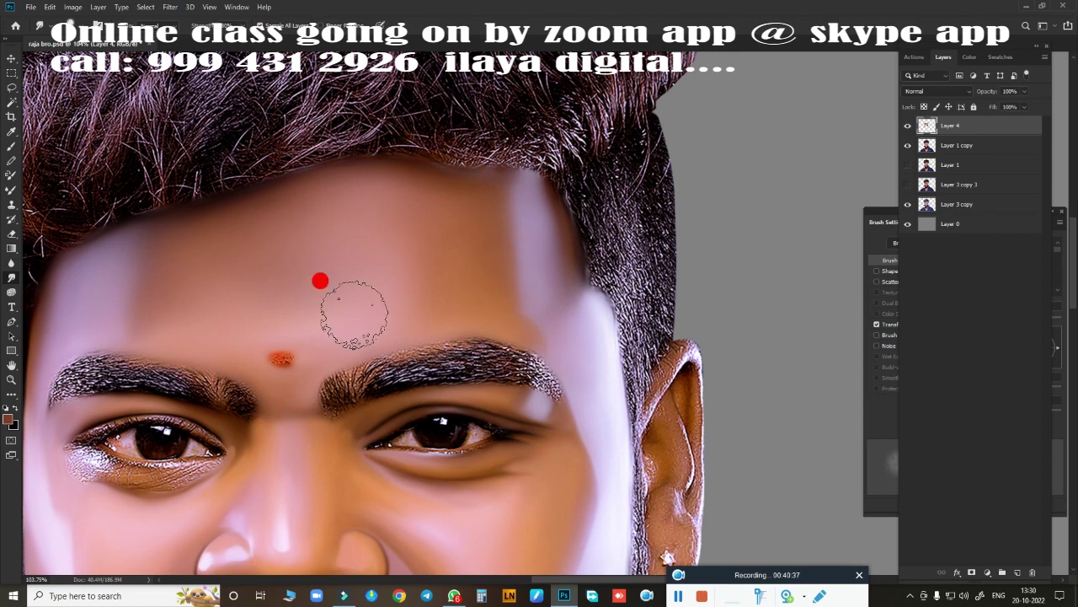
{"action": "scroll", "coordinate": [354, 314], "scroll_direction": "down", "scroll_amount": 3}
{"action": "mouse_move", "coordinate": [558, 143]}
{"action": "left_mouse_down"}
{"action": "mouse_move", "coordinate": [614, 260]}
{"action": "mouse_move", "coordinate": [606, 362]}
{"action": "left_mouse_up"}
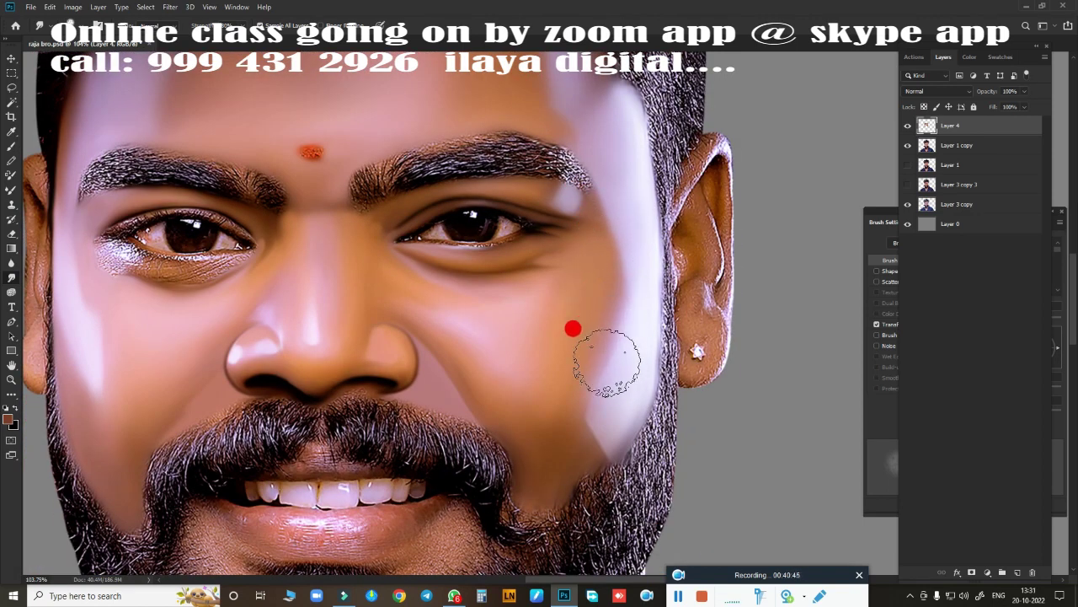
{"action": "scroll", "coordinate": [582, 432], "scroll_direction": "down", "scroll_amount": 3}
With the Eraser, tidy the cheek highlight's end at the beard beside the mouth corner.
{"action": "scroll", "coordinate": [710, 458], "scroll_direction": "up", "scroll_amount": 4}
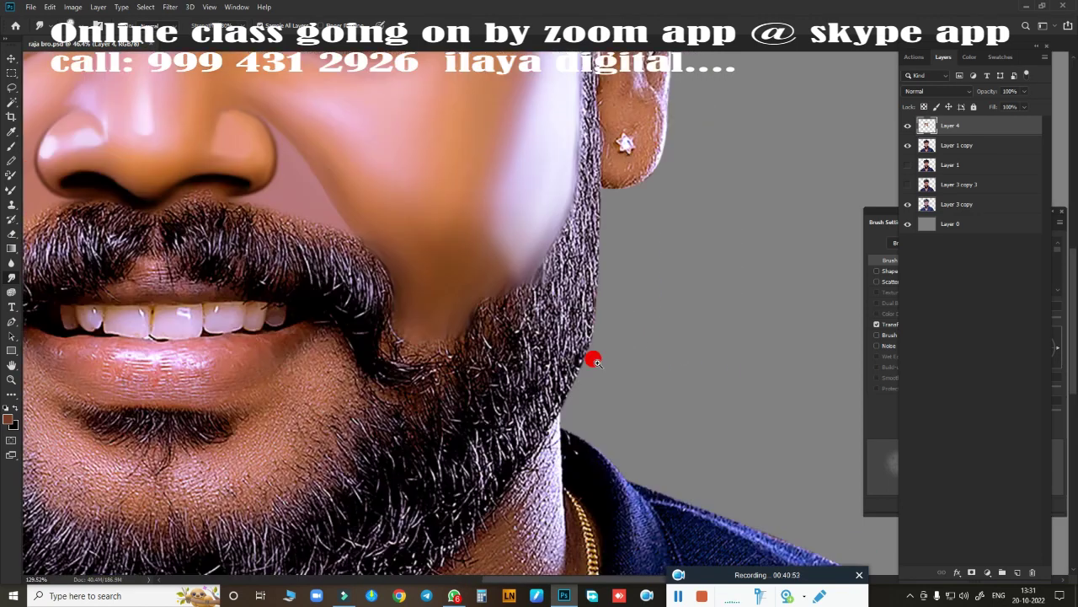
{"action": "key", "text": "e"}
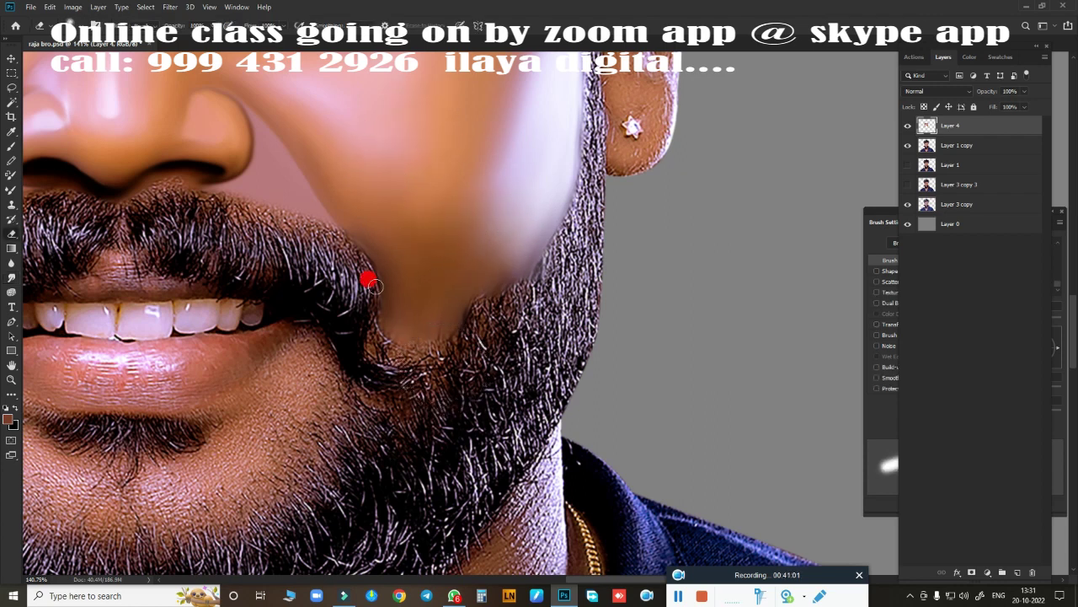
{"action": "scroll", "coordinate": [502, 269], "scroll_direction": "up", "scroll_amount": 3}
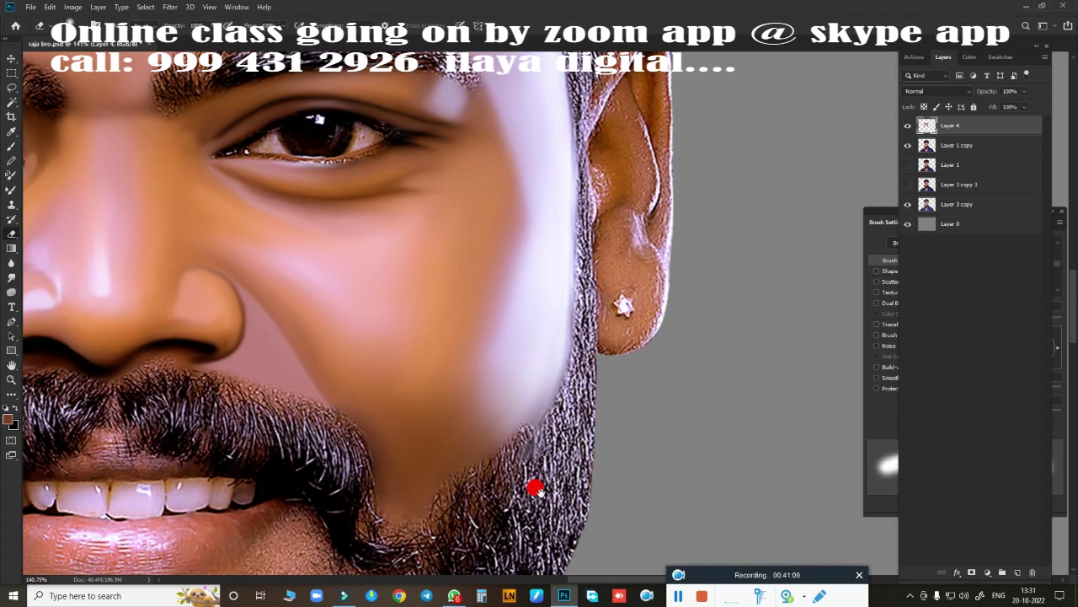
{"action": "scroll", "coordinate": [539, 421], "scroll_direction": "up", "scroll_amount": 3}
{"action": "left_click_drag", "start_coordinate": [578, 442], "coordinate": [586, 426]}
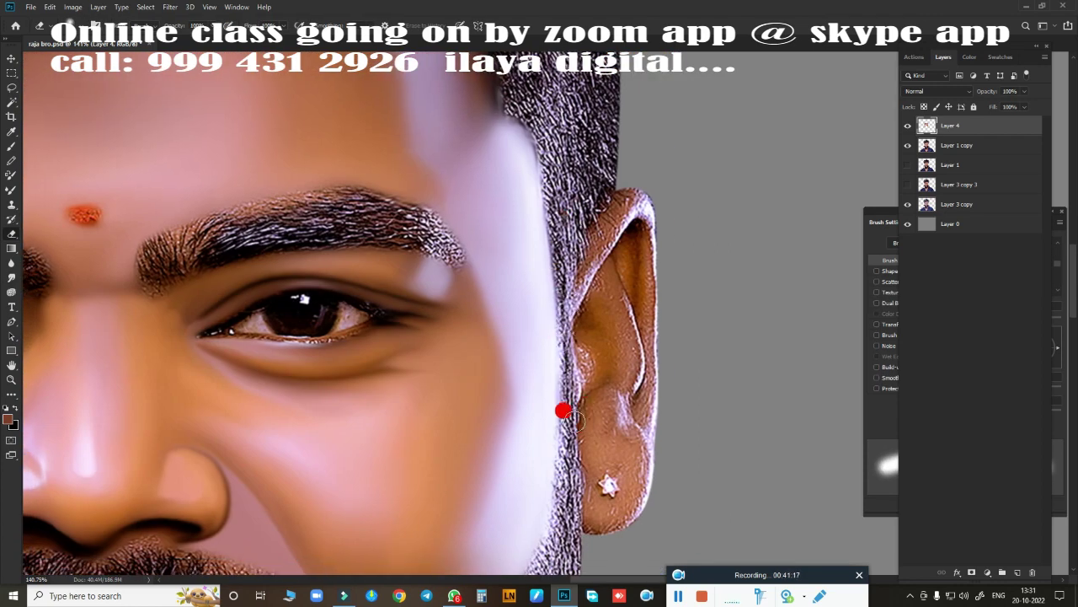
Bring the eyebrows and left-hand eye into close view for retouching.
{"action": "left_click_drag", "start_coordinate": [498, 82], "coordinate": [589, 293]}
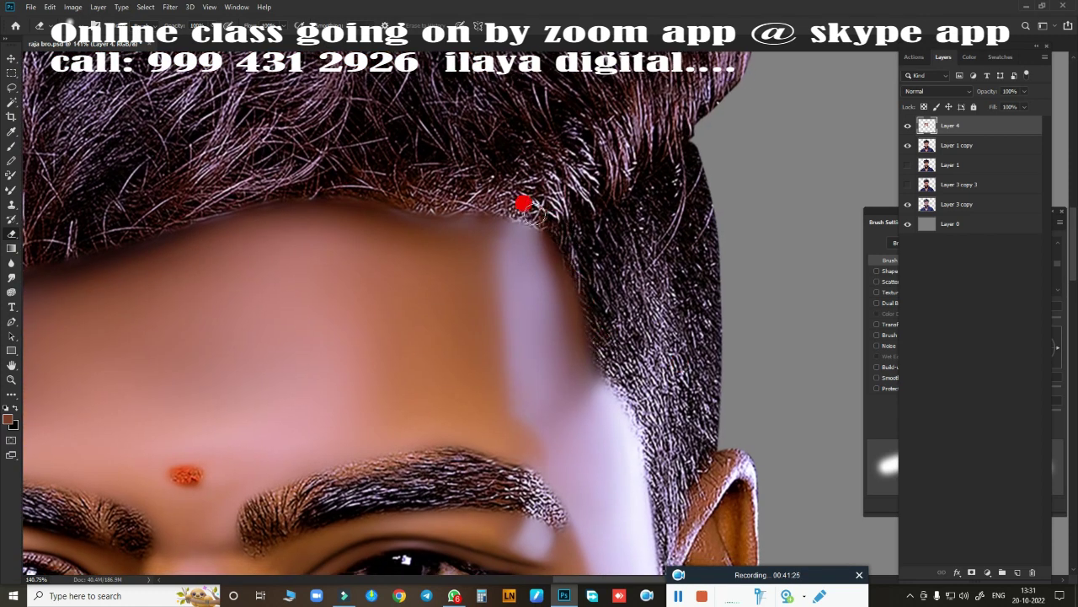
{"action": "left_click_drag", "start_coordinate": [316, 187], "coordinate": [741, 147]}
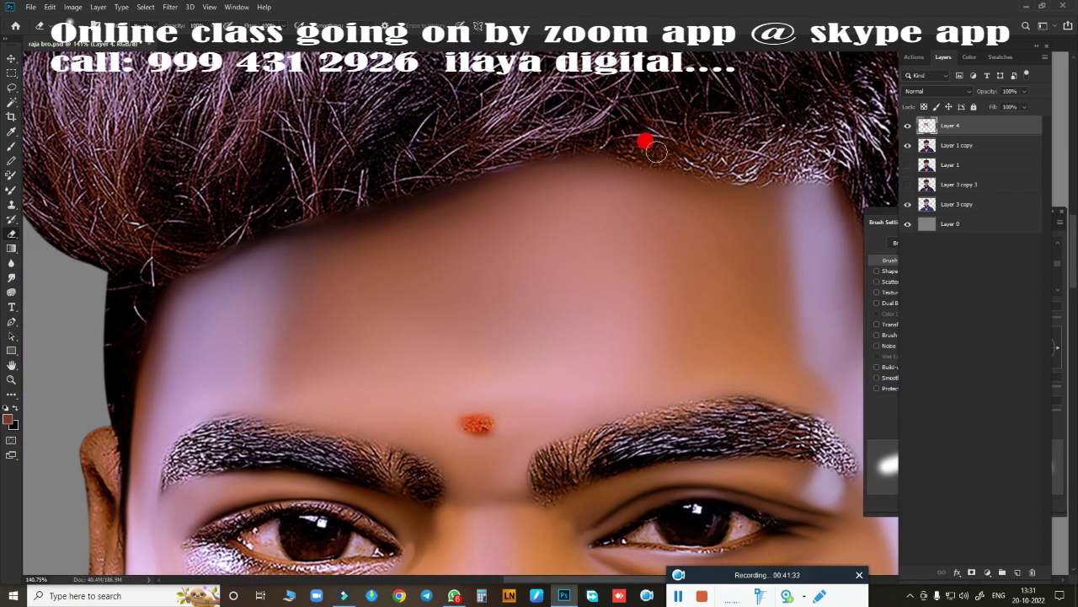
{"action": "scroll", "coordinate": [666, 348], "scroll_direction": "down", "scroll_amount": 5}
{"action": "scroll", "coordinate": [666, 348], "scroll_direction": "down", "scroll_amount": 3}
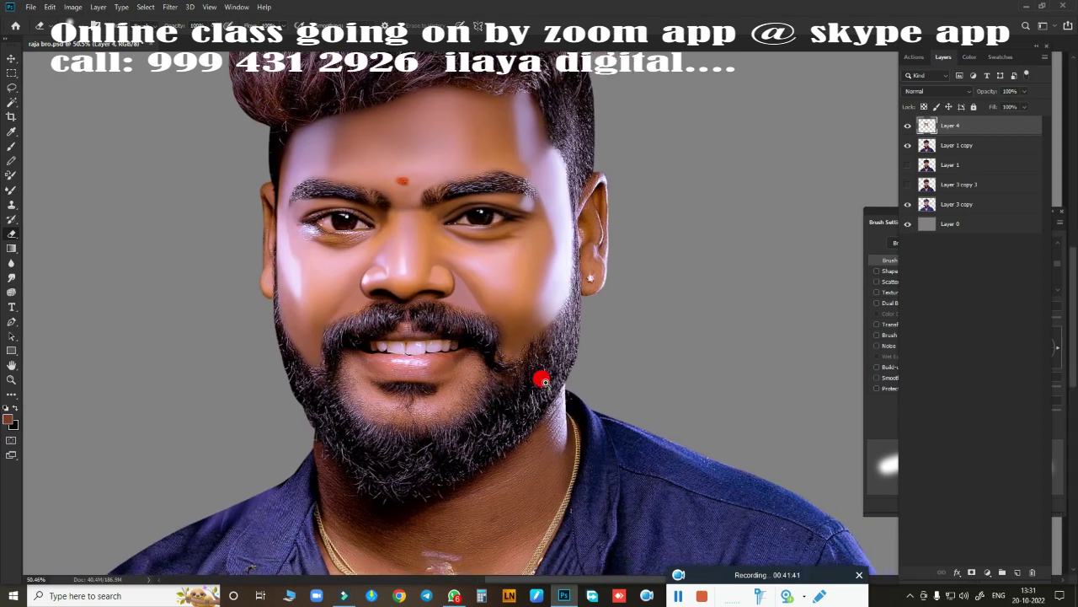
{"action": "scroll", "coordinate": [539, 378], "scroll_direction": "up", "scroll_amount": 4}
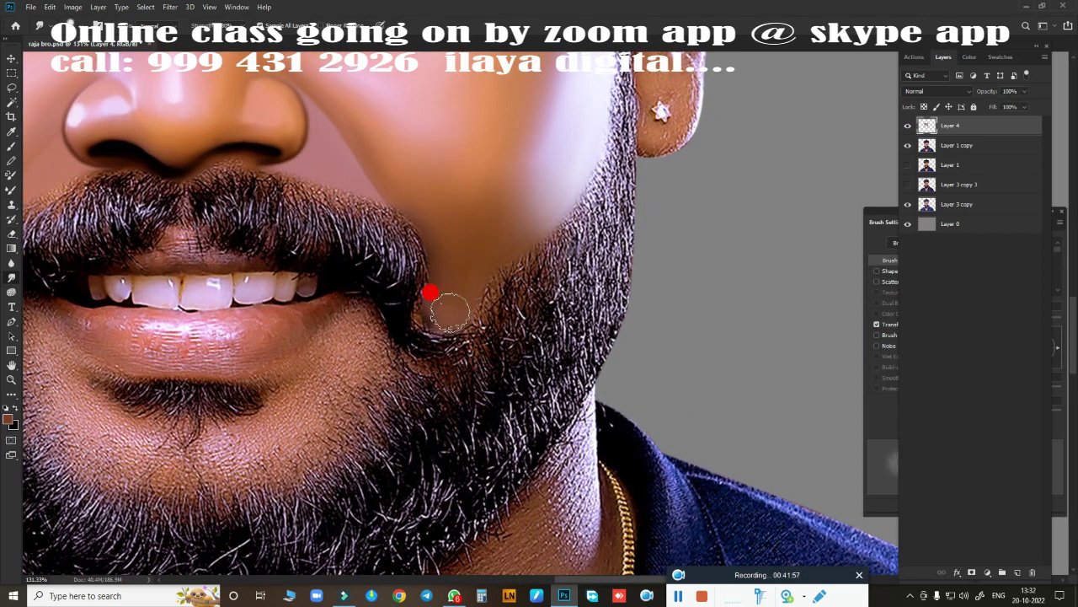
{"action": "key", "text": "e"}
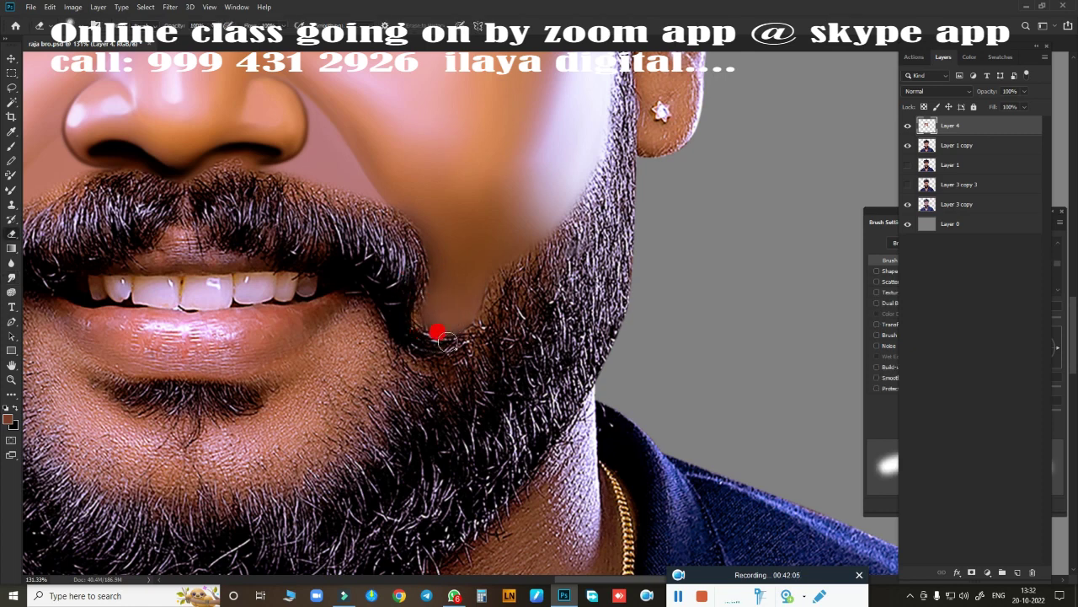
{"action": "scroll", "coordinate": [377, 402], "scroll_direction": "down", "scroll_amount": 2}
Smudge along the upper eyelid and lashes of the left-hand eye to blend the lid edge.
{"action": "scroll", "coordinate": [578, 325], "scroll_direction": "up", "scroll_amount": 3}
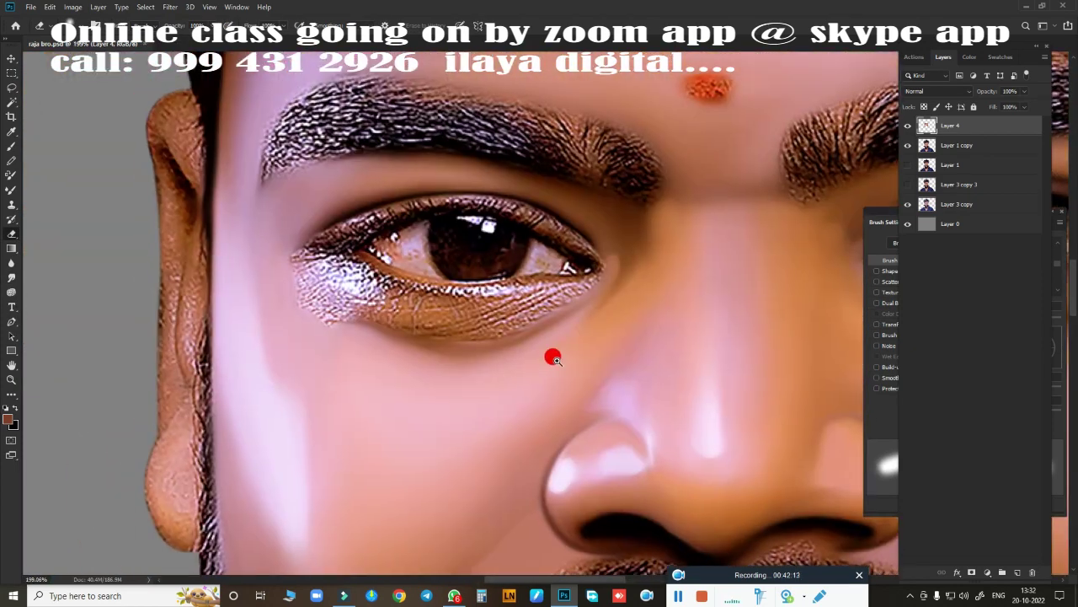
{"action": "scroll", "coordinate": [551, 356], "scroll_direction": "up", "scroll_amount": 2}
{"action": "scroll", "coordinate": [581, 378], "scroll_direction": "up", "scroll_amount": 1}
{"action": "left_click_drag", "start_coordinate": [575, 413], "coordinate": [505, 379]}
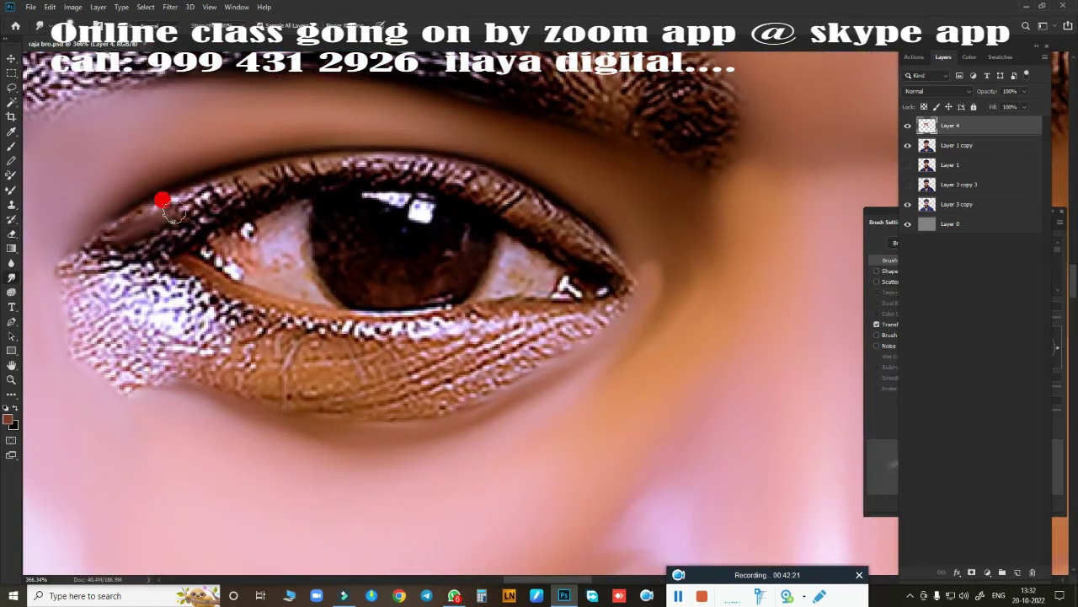
{"action": "mouse_move", "coordinate": [305, 169]}
{"action": "left_mouse_down"}
{"action": "mouse_move", "coordinate": [389, 160]}
{"action": "mouse_move", "coordinate": [565, 221]}
{"action": "mouse_move", "coordinate": [617, 307]}
{"action": "left_mouse_up"}
{"action": "mouse_move", "coordinate": [547, 218]}
{"action": "left_mouse_down"}
{"action": "mouse_move", "coordinate": [358, 162]}
{"action": "mouse_move", "coordinate": [219, 188]}
{"action": "mouse_move", "coordinate": [294, 168]}
{"action": "mouse_move", "coordinate": [570, 230]}
{"action": "left_mouse_up"}
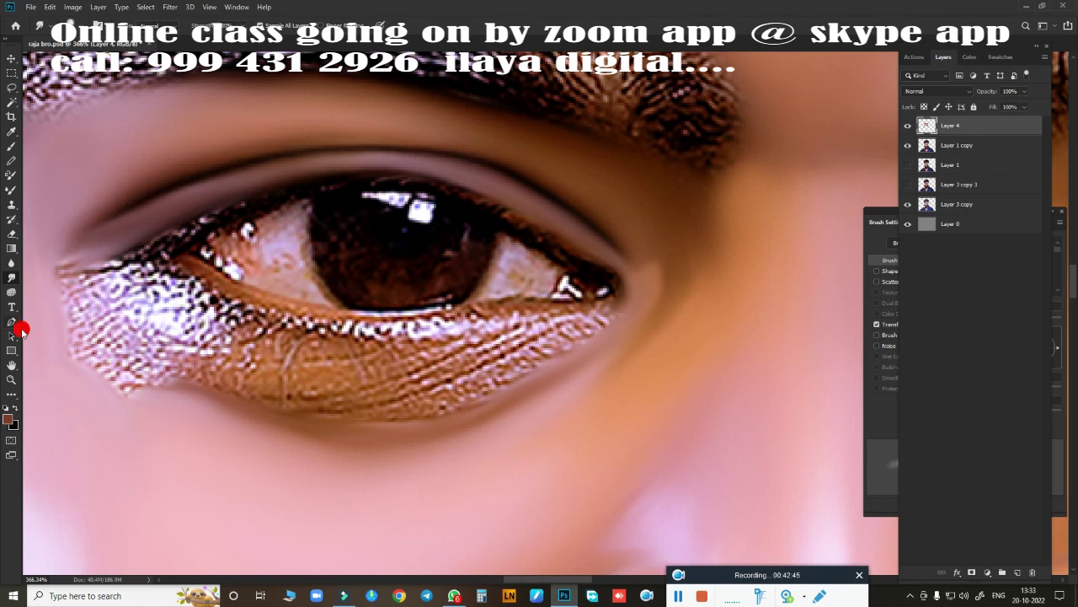
Smudge the lower eyelid and speckled under-eye skin from the inner to the outer corner.
{"action": "mouse_move", "coordinate": [123, 294]}
{"action": "left_mouse_down"}
{"action": "mouse_move", "coordinate": [149, 277]}
{"action": "mouse_move", "coordinate": [89, 330]}
{"action": "mouse_move", "coordinate": [68, 321]}
{"action": "mouse_move", "coordinate": [53, 338]}
{"action": "mouse_move", "coordinate": [67, 269]}
{"action": "mouse_move", "coordinate": [133, 312]}
{"action": "mouse_move", "coordinate": [51, 244]}
{"action": "mouse_move", "coordinate": [131, 207]}
{"action": "left_mouse_up"}
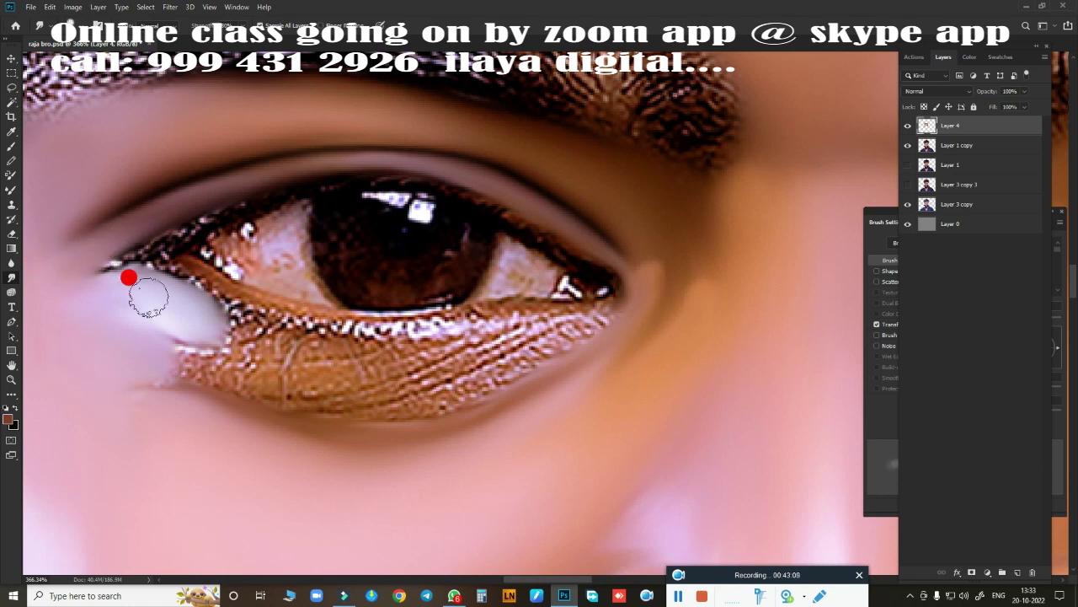
{"action": "mouse_move", "coordinate": [128, 277]}
{"action": "left_mouse_down"}
{"action": "mouse_move", "coordinate": [161, 337]}
{"action": "mouse_move", "coordinate": [477, 354]}
{"action": "mouse_move", "coordinate": [562, 329]}
{"action": "mouse_move", "coordinate": [359, 390]}
{"action": "mouse_move", "coordinate": [514, 359]}
{"action": "left_mouse_up"}
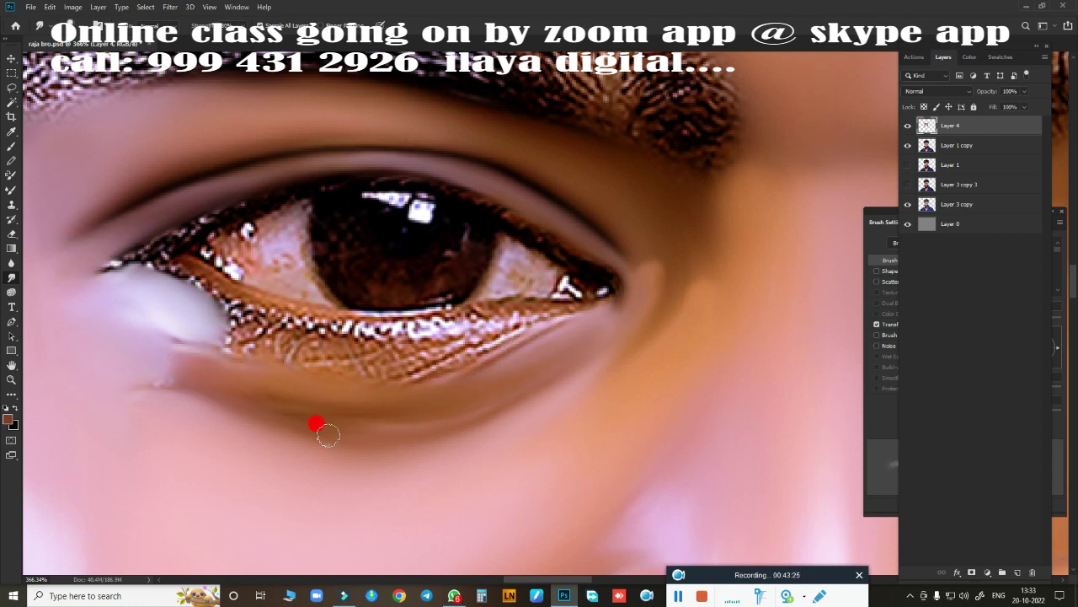
{"action": "mouse_move", "coordinate": [288, 385]}
{"action": "left_mouse_down"}
{"action": "mouse_move", "coordinate": [578, 318]}
{"action": "mouse_move", "coordinate": [571, 323]}
{"action": "left_mouse_up"}
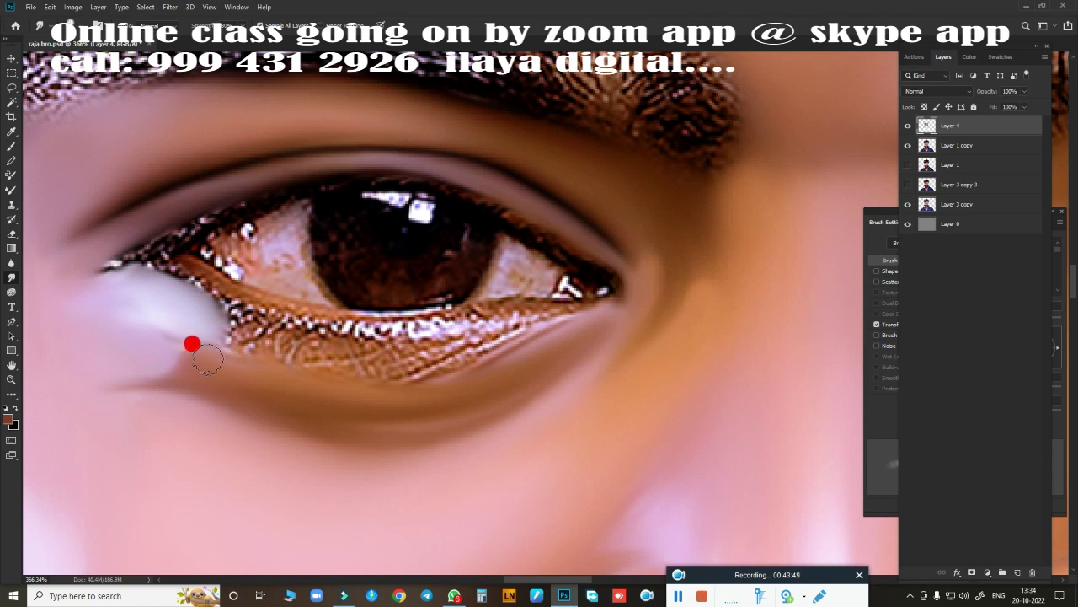
{"action": "mouse_move", "coordinate": [192, 344]}
{"action": "left_mouse_down"}
{"action": "mouse_move", "coordinate": [142, 345]}
{"action": "mouse_move", "coordinate": [138, 334]}
{"action": "left_mouse_up"}
{"action": "mouse_move", "coordinate": [294, 395]}
{"action": "left_mouse_down"}
{"action": "mouse_move", "coordinate": [215, 317]}
{"action": "mouse_move", "coordinate": [411, 359]}
{"action": "mouse_move", "coordinate": [457, 344]}
{"action": "mouse_move", "coordinate": [213, 325]}
{"action": "mouse_move", "coordinate": [416, 346]}
{"action": "mouse_move", "coordinate": [567, 311]}
{"action": "left_mouse_up"}
{"action": "left_click_drag", "start_coordinate": [495, 369], "coordinate": [608, 320]}
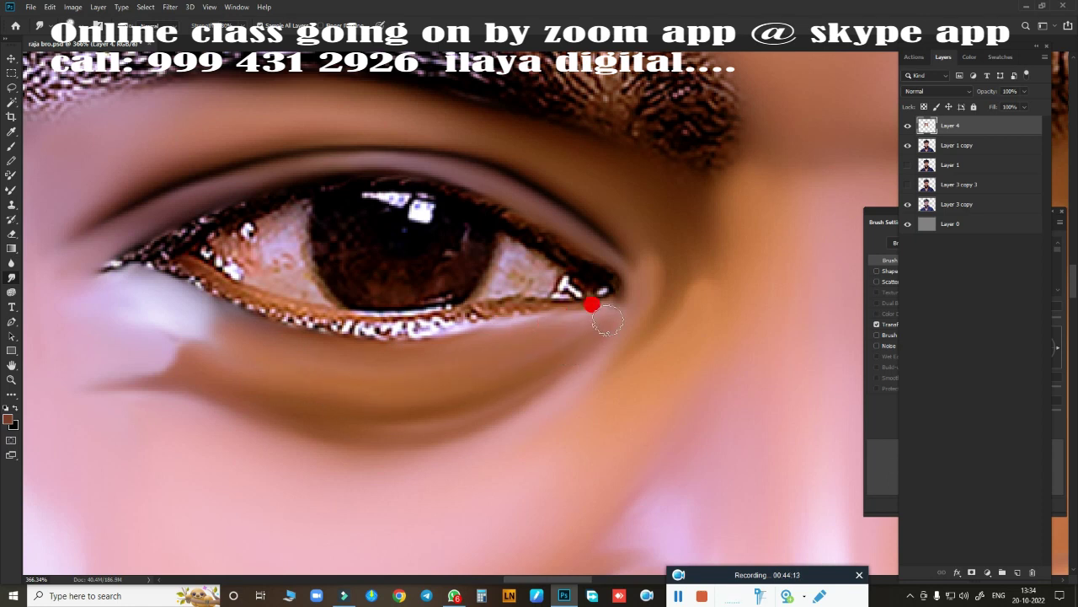
{"action": "mouse_move", "coordinate": [218, 330]}
{"action": "left_mouse_down"}
{"action": "mouse_move", "coordinate": [173, 356]}
{"action": "mouse_move", "coordinate": [223, 328]}
{"action": "left_mouse_up"}
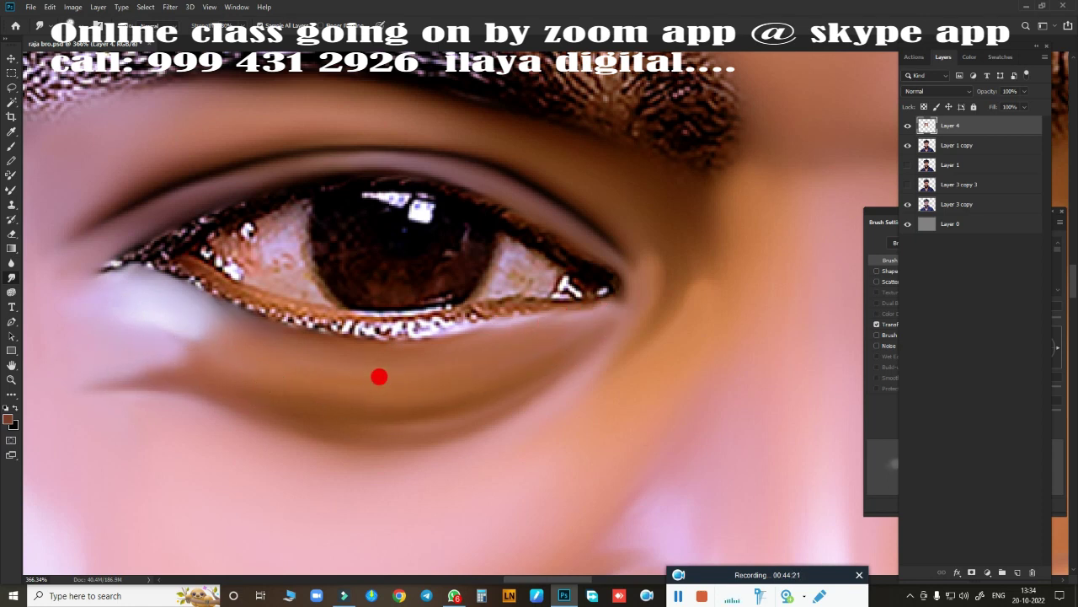
Lay soft pale paint under the inner eye corner, smoothing away the textured patch.
{"action": "scroll", "coordinate": [566, 364], "scroll_direction": "down", "scroll_amount": 2}
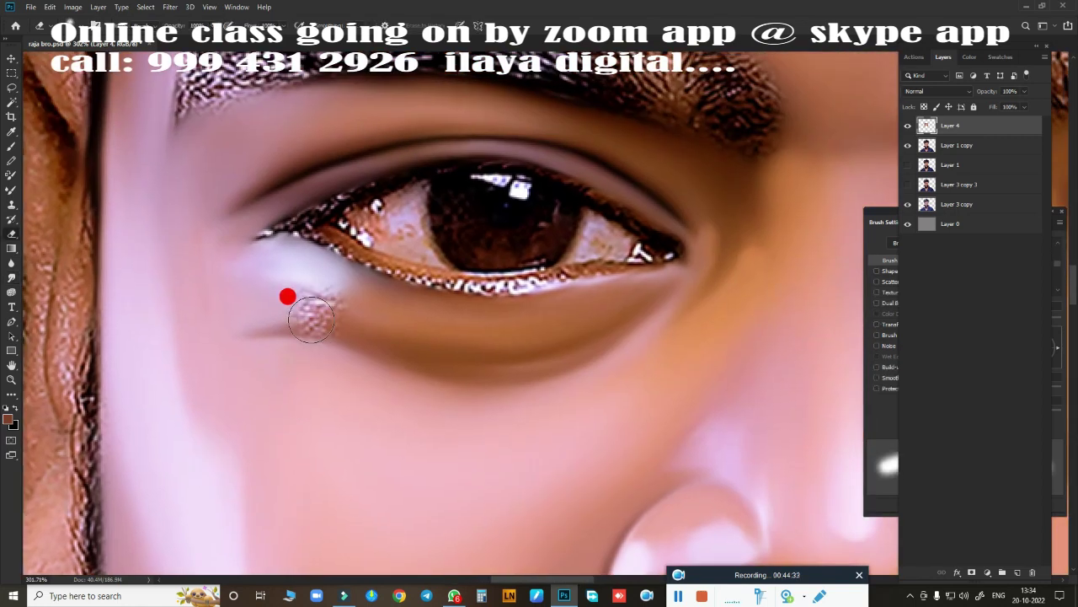
{"action": "left_click_drag", "start_coordinate": [311, 319], "coordinate": [419, 402]}
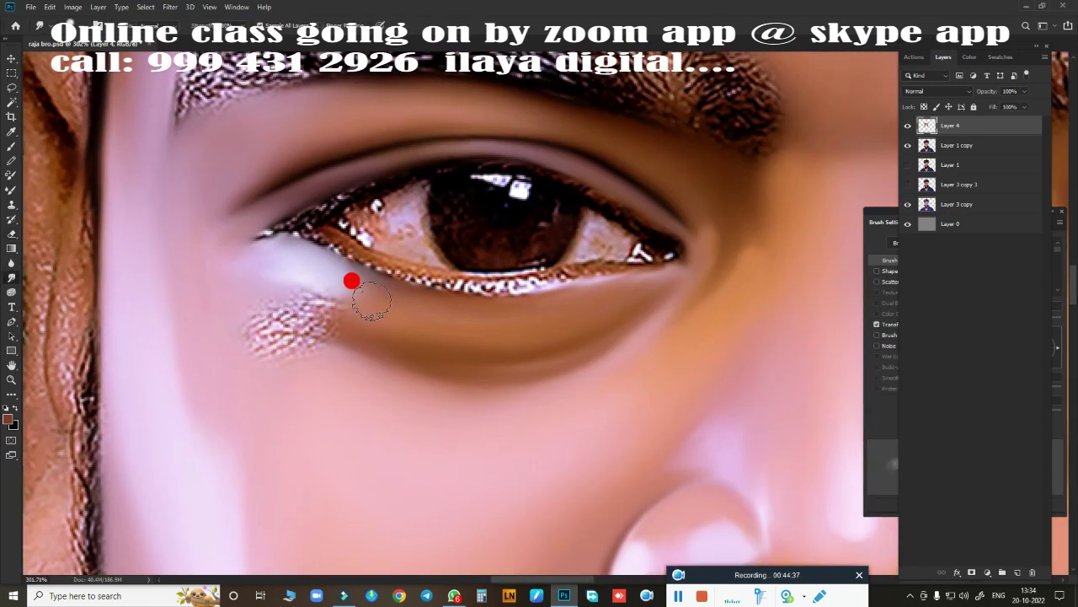
{"action": "mouse_move", "coordinate": [372, 301]}
{"action": "left_mouse_down"}
{"action": "mouse_move", "coordinate": [282, 302]}
{"action": "mouse_move", "coordinate": [258, 320]}
{"action": "mouse_move", "coordinate": [315, 350]}
{"action": "mouse_move", "coordinate": [352, 337]}
{"action": "left_mouse_up"}
{"action": "left_click_drag", "start_coordinate": [186, 252], "coordinate": [264, 184]}
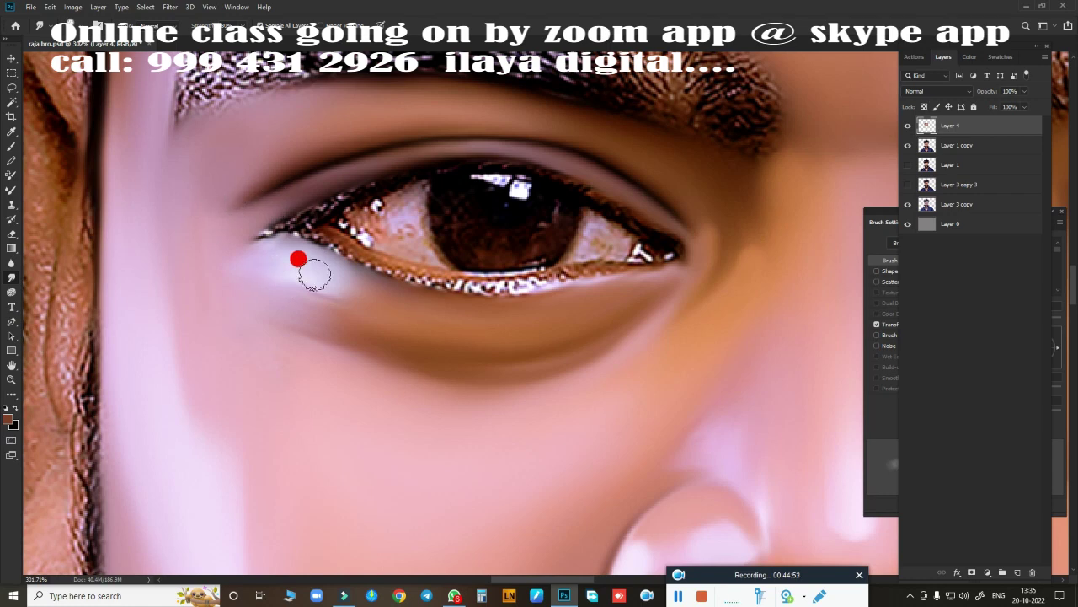
{"action": "left_click_drag", "start_coordinate": [315, 274], "coordinate": [245, 294]}
{"action": "scroll", "coordinate": [393, 205], "scroll_direction": "down", "scroll_amount": 3}
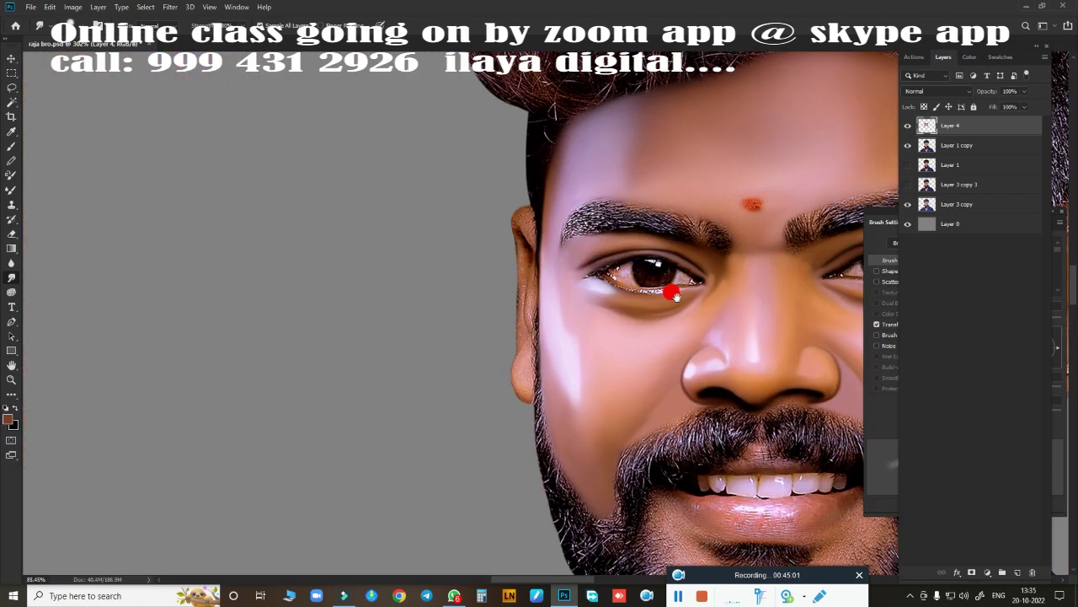
{"action": "scroll", "coordinate": [345, 295], "scroll_direction": "down", "scroll_amount": 2}
{"action": "scroll", "coordinate": [539, 433], "scroll_direction": "up", "scroll_amount": 3}
{"action": "scroll", "coordinate": [367, 340], "scroll_direction": "up", "scroll_amount": 2}
{"action": "scroll", "coordinate": [405, 370], "scroll_direction": "up", "scroll_amount": 2}
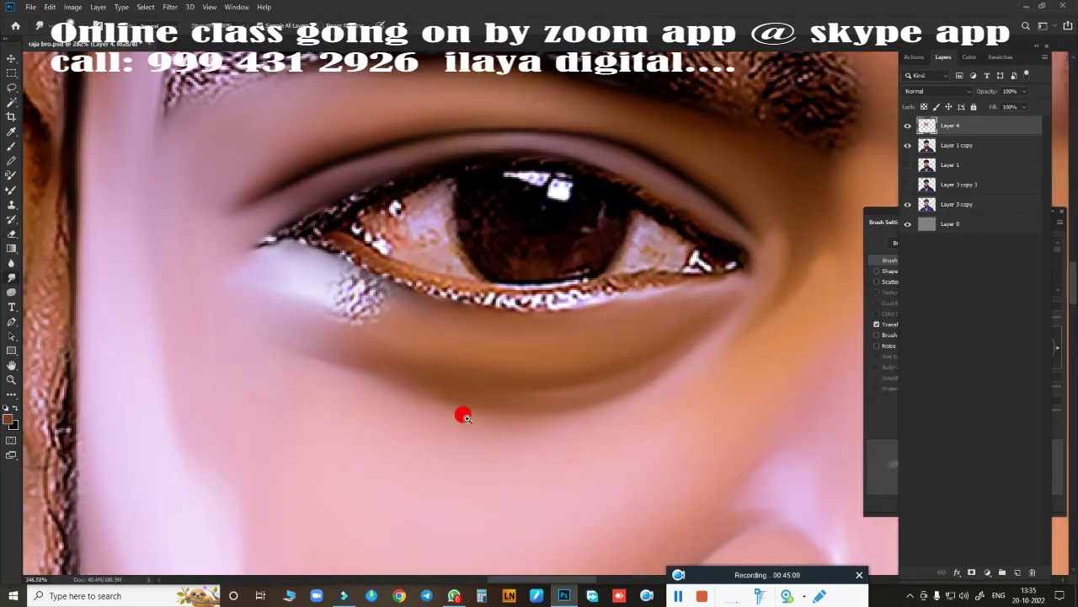
{"action": "scroll", "coordinate": [463, 413], "scroll_direction": "up", "scroll_amount": 1}
{"action": "left_click_drag", "start_coordinate": [447, 341], "coordinate": [437, 344]}
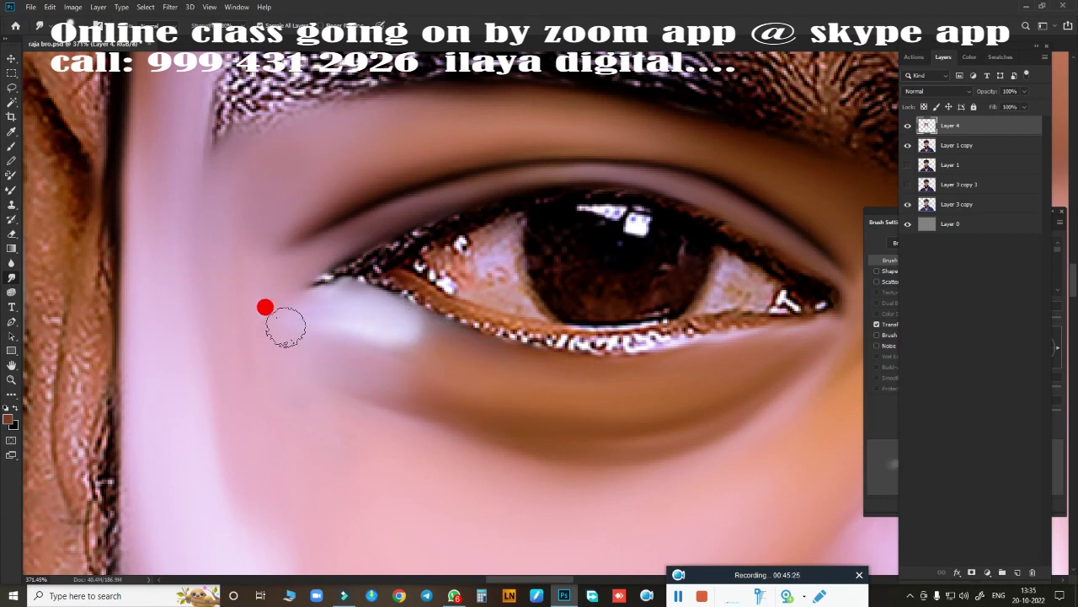
{"action": "scroll", "coordinate": [268, 368], "scroll_direction": "down", "scroll_amount": 3}
{"action": "scroll", "coordinate": [374, 217], "scroll_direction": "down", "scroll_amount": 2}
Smudge one eyebrow from tail to inner start, then the other eyebrow's start, blending away hair texture.
{"action": "scroll", "coordinate": [565, 365], "scroll_direction": "up", "scroll_amount": 3}
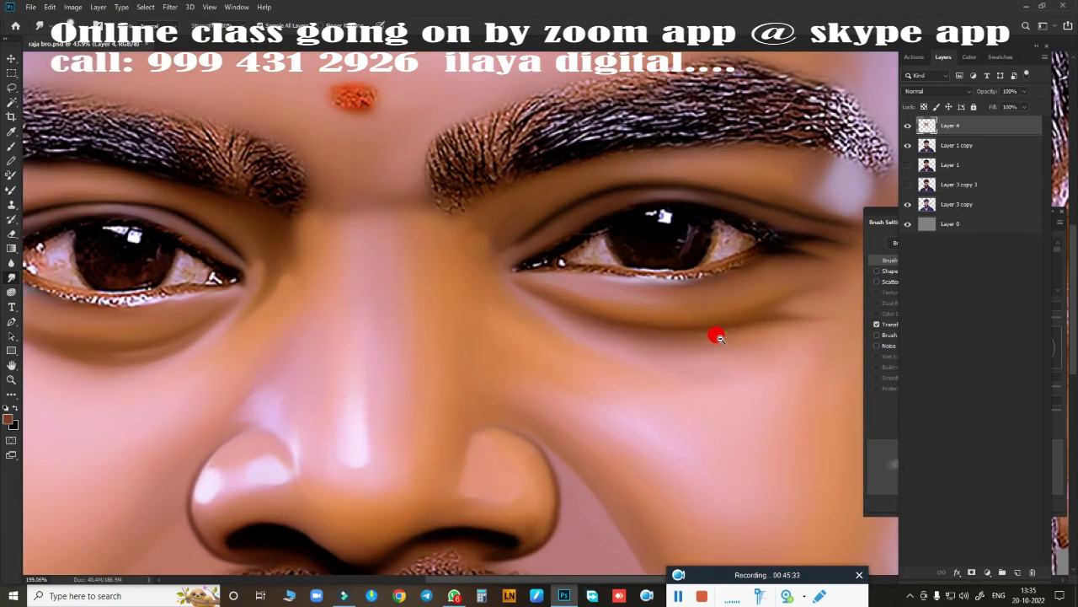
{"action": "scroll", "coordinate": [715, 335], "scroll_direction": "up", "scroll_amount": 2}
{"action": "left_click_drag", "start_coordinate": [584, 159], "coordinate": [696, 260]}
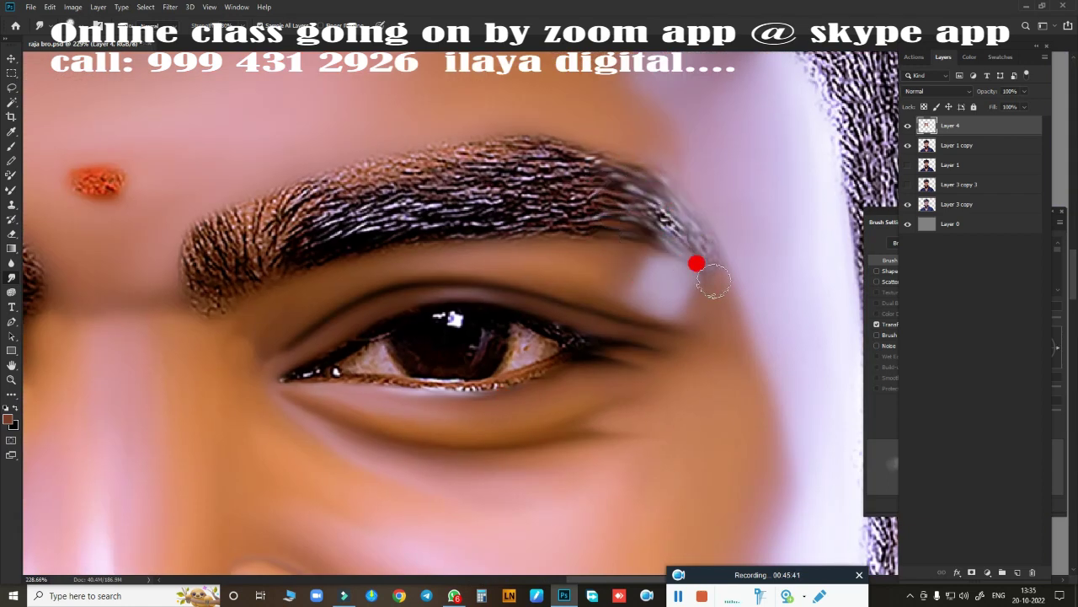
{"action": "mouse_move", "coordinate": [318, 264]}
{"action": "left_mouse_down"}
{"action": "mouse_move", "coordinate": [643, 221]}
{"action": "mouse_move", "coordinate": [513, 144]}
{"action": "left_mouse_up"}
{"action": "left_click_drag", "start_coordinate": [180, 241], "coordinate": [442, 149]}
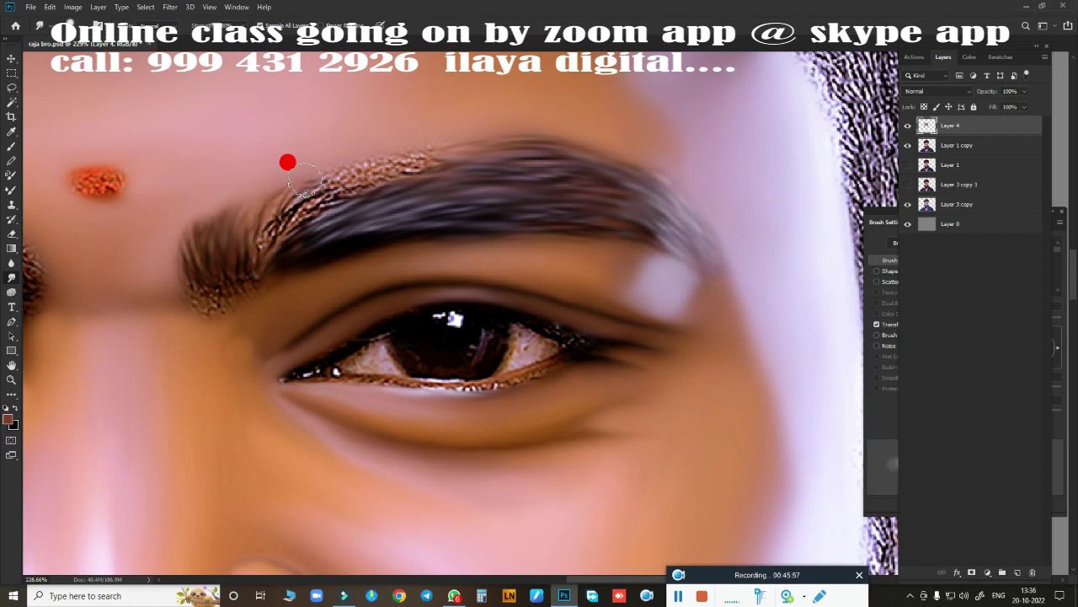
{"action": "left_click_drag", "start_coordinate": [230, 251], "coordinate": [333, 169]}
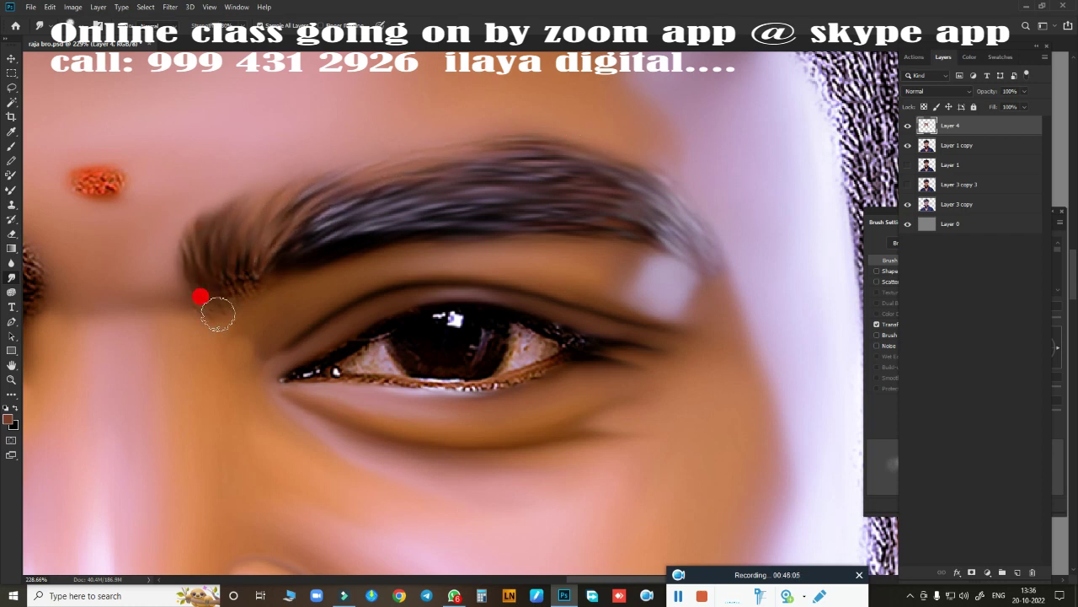
{"action": "left_click_drag", "start_coordinate": [217, 314], "coordinate": [318, 232]}
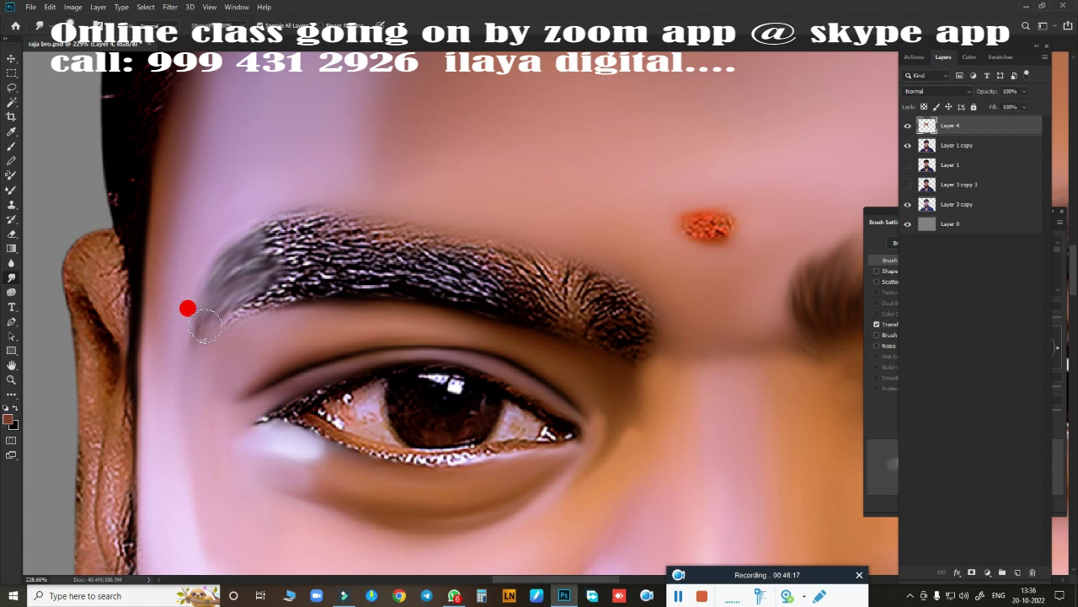
{"action": "mouse_move", "coordinate": [188, 306]}
{"action": "left_mouse_down"}
{"action": "mouse_move", "coordinate": [222, 227]}
{"action": "mouse_move", "coordinate": [272, 224]}
{"action": "mouse_move", "coordinate": [306, 272]}
{"action": "mouse_move", "coordinate": [615, 312]}
{"action": "mouse_move", "coordinate": [578, 222]}
{"action": "mouse_move", "coordinate": [407, 219]}
{"action": "mouse_move", "coordinate": [524, 284]}
{"action": "left_mouse_up"}
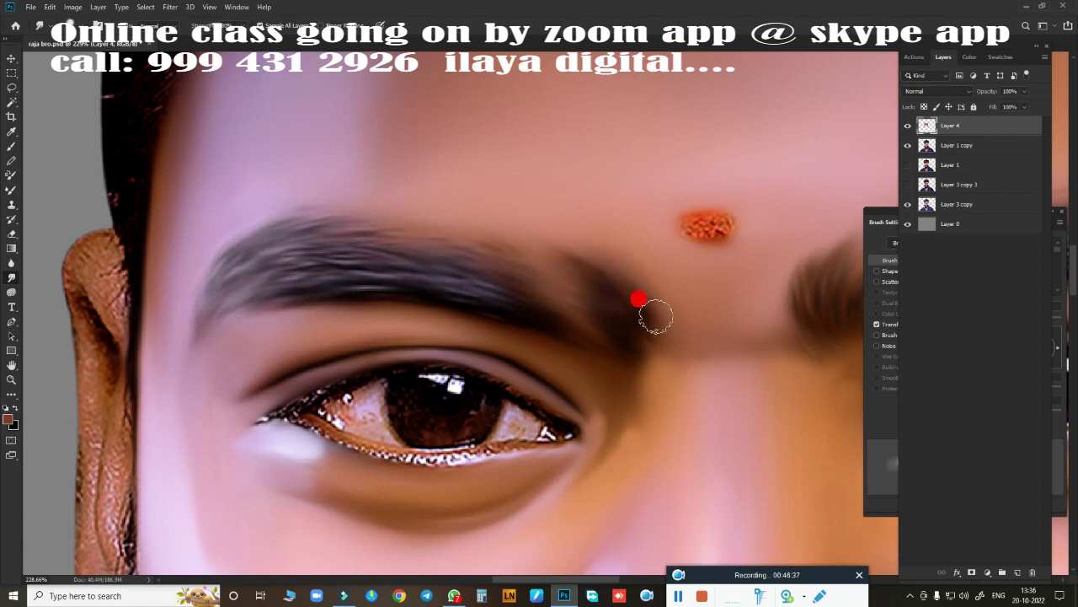
{"action": "left_click_drag", "start_coordinate": [770, 369], "coordinate": [550, 305]}
Outline the left eyebrow with a path and turn it into a feathered selection.
{"action": "scroll", "coordinate": [655, 296], "scroll_direction": "down", "scroll_amount": 3}
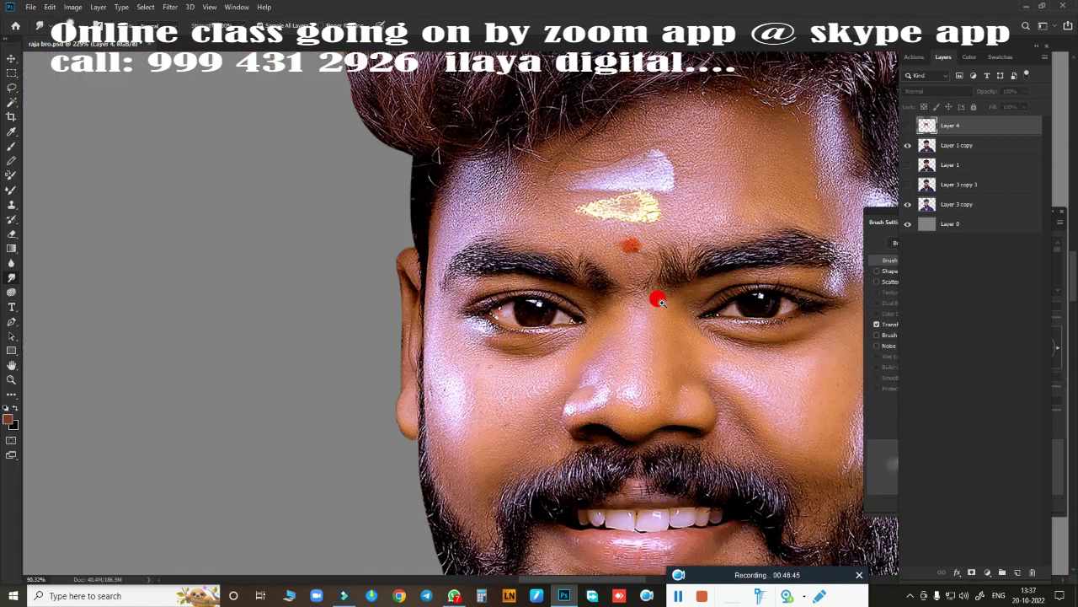
{"action": "scroll", "coordinate": [672, 325], "scroll_direction": "up", "scroll_amount": 2}
{"action": "scroll", "coordinate": [700, 332], "scroll_direction": "up", "scroll_amount": 2}
{"action": "key", "text": "v"}
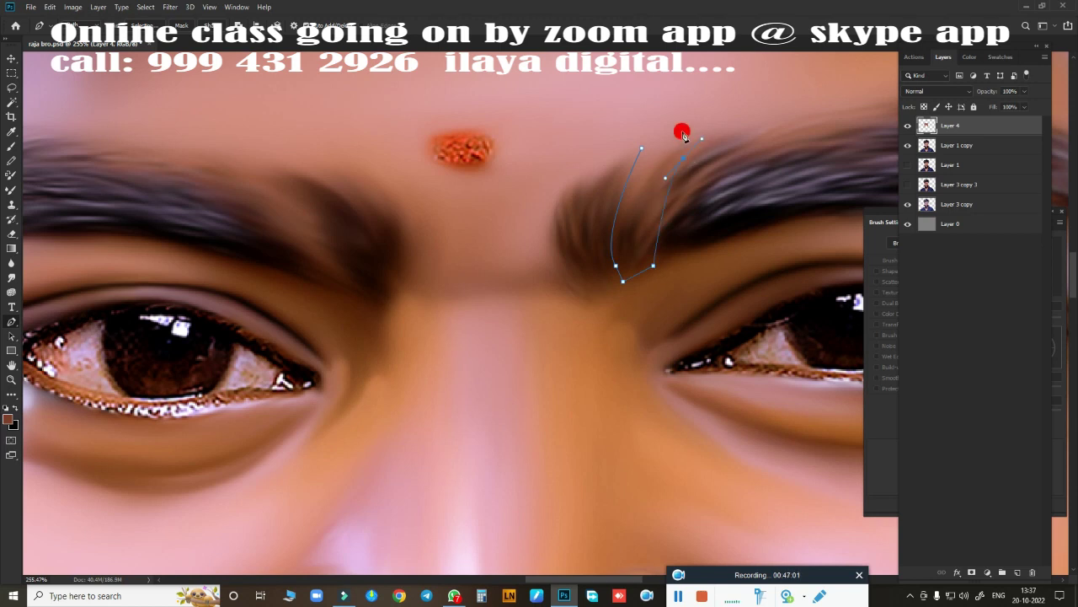
{"action": "left_click", "coordinate": [290, 162]}
{"action": "left_click", "coordinate": [225, 108]}
{"action": "left_click", "coordinate": [246, 166]}
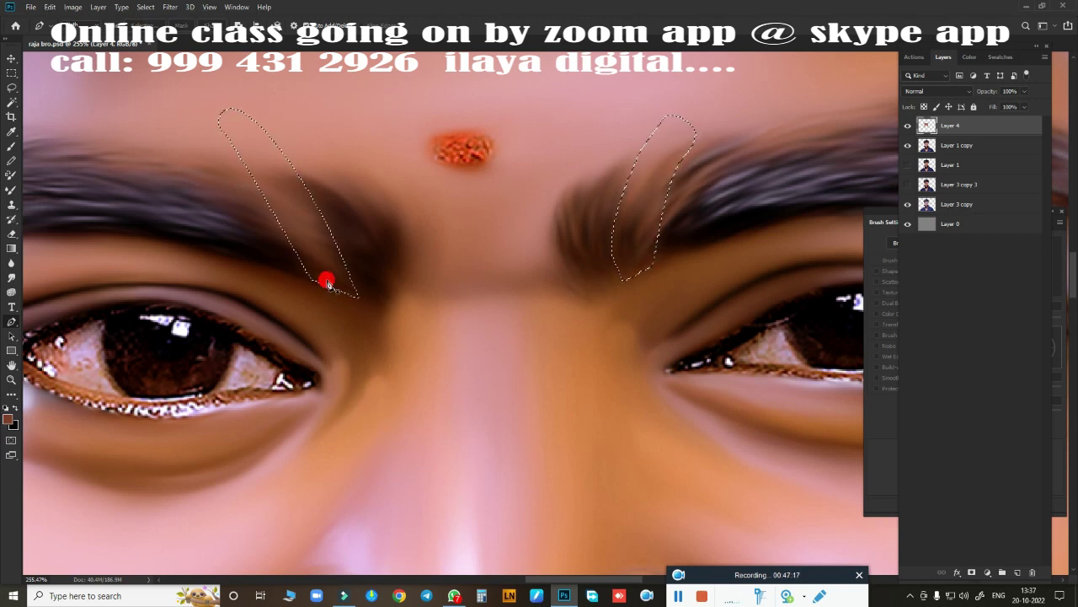
{"action": "key", "text": "ctrl+Return"}
{"action": "key", "text": "shift+F6"}
{"action": "key", "text": "Return"}
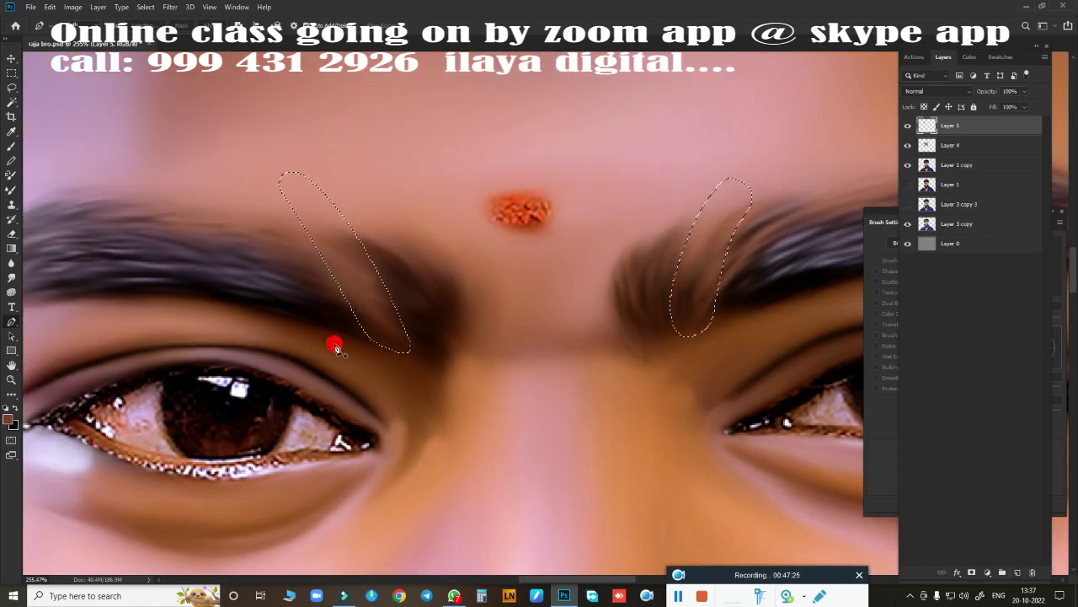
Add a new empty layer and switch to the Eraser tool.
{"action": "key", "text": "ctrl+shift+alt+n"}
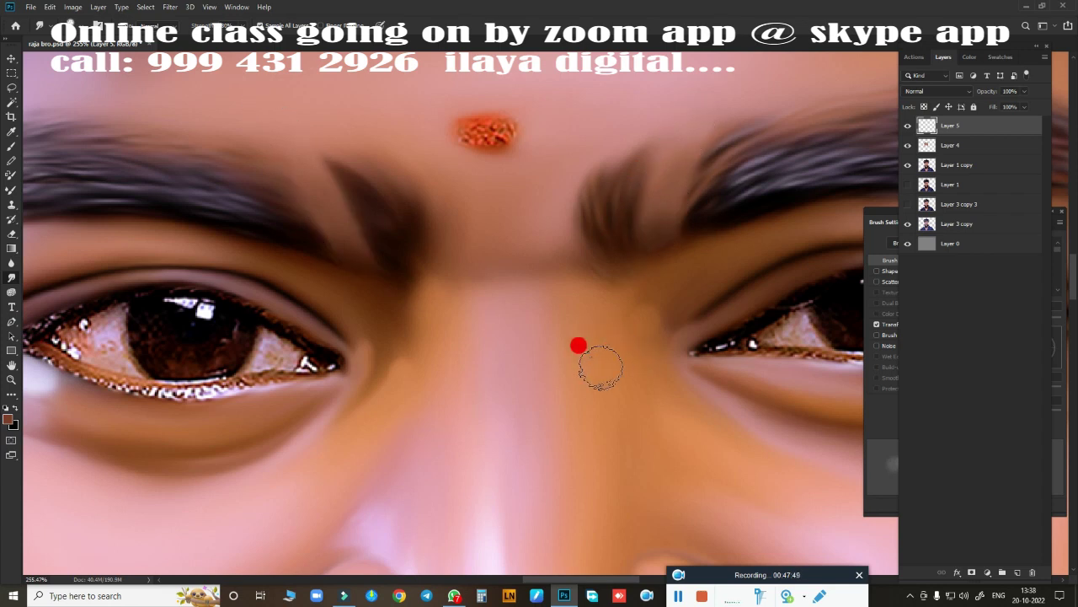
{"action": "scroll", "coordinate": [578, 345], "scroll_direction": "up", "scroll_amount": 2}
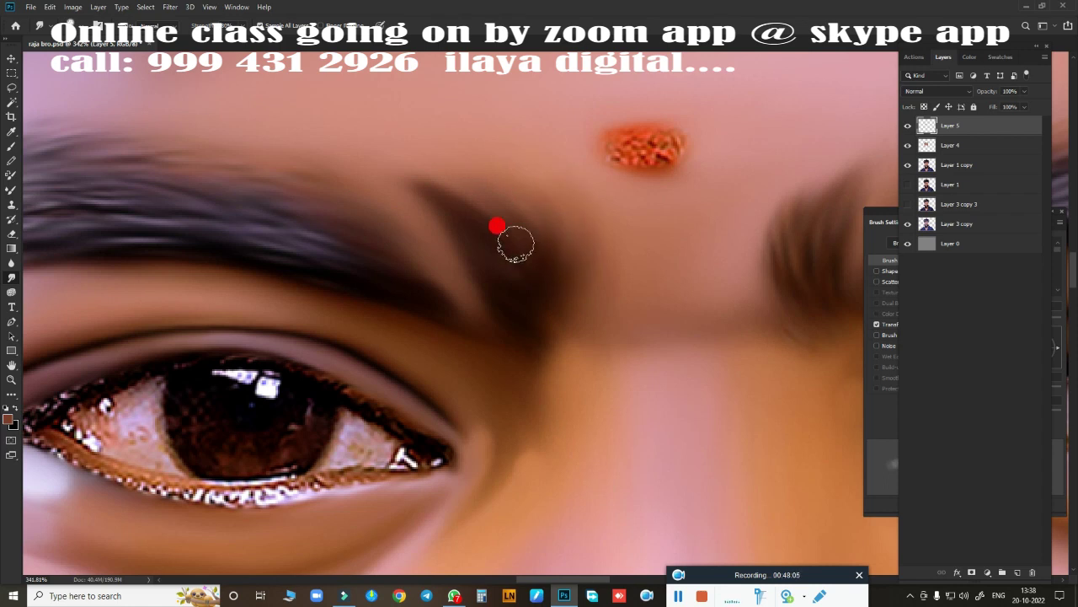
{"action": "scroll", "coordinate": [530, 367], "scroll_direction": "down", "scroll_amount": 5}
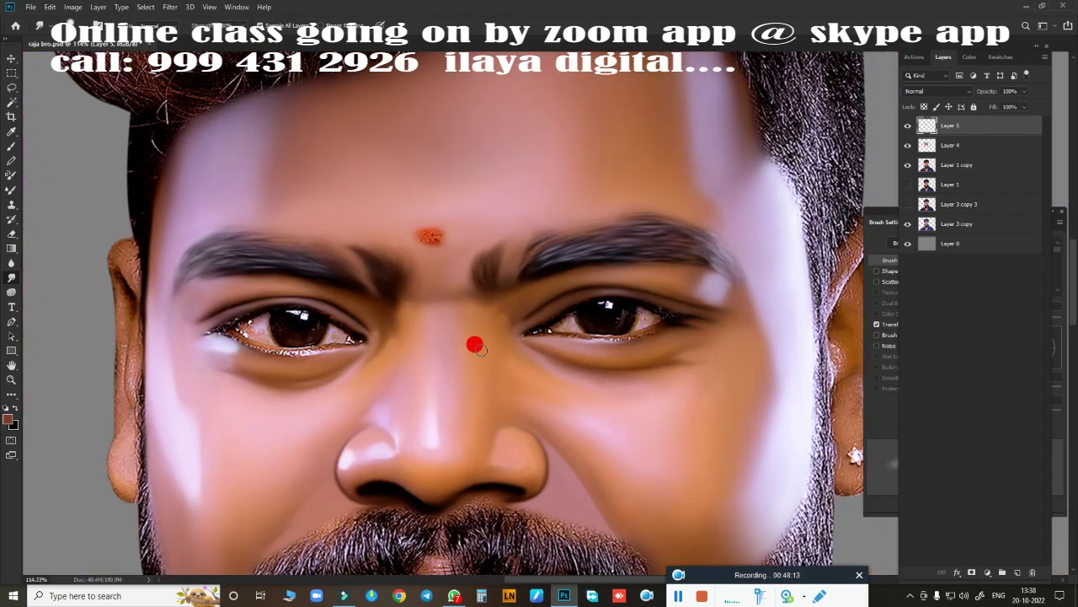
{"action": "scroll", "coordinate": [478, 341], "scroll_direction": "up", "scroll_amount": 3}
{"action": "scroll", "coordinate": [441, 334], "scroll_direction": "up", "scroll_amount": 2}
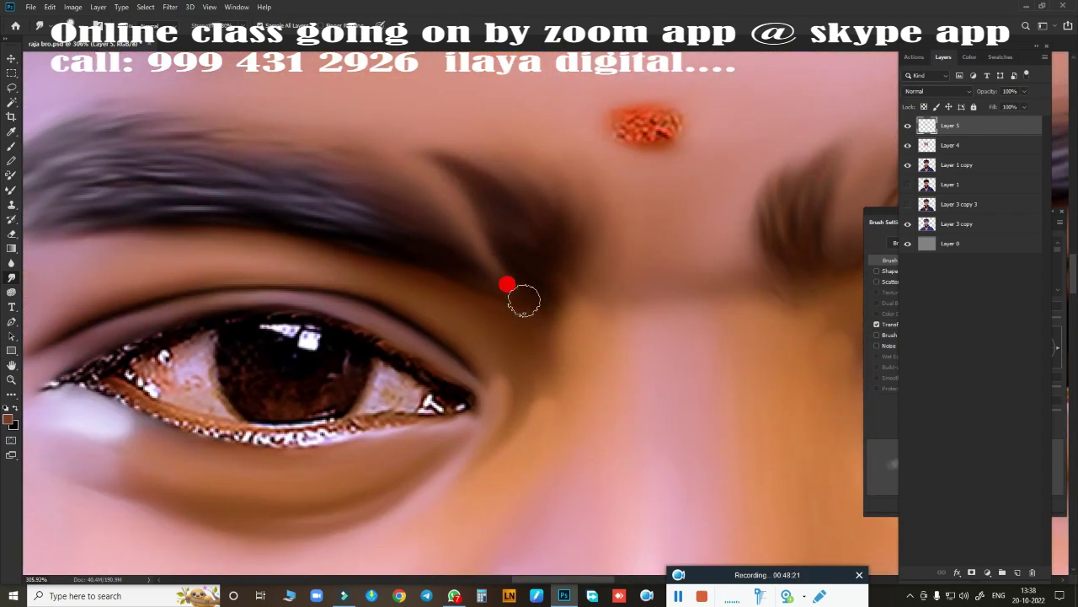
{"action": "scroll", "coordinate": [523, 299], "scroll_direction": "right", "scroll_amount": 5}
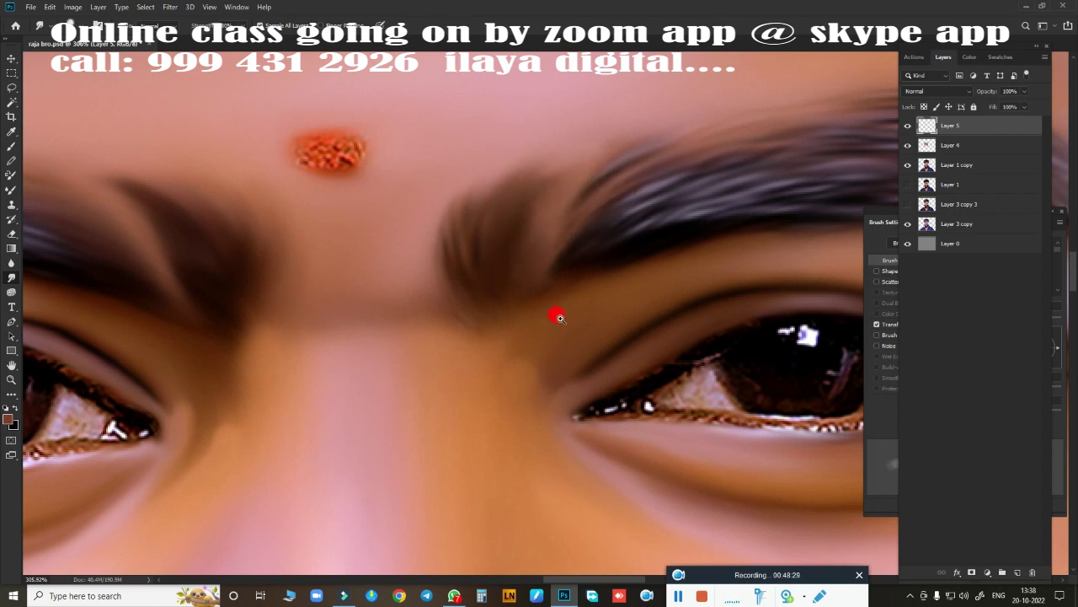
{"action": "scroll", "coordinate": [560, 318], "scroll_direction": "down", "scroll_amount": 8}
{"action": "key", "text": "e"}
{"action": "left_click", "coordinate": [451, 199]}
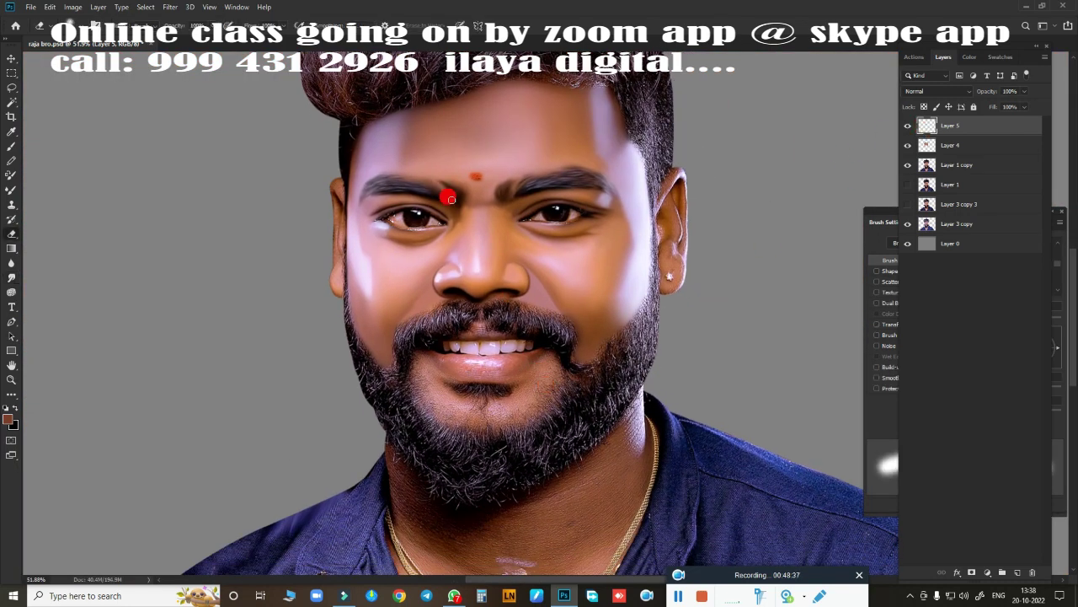
{"action": "scroll", "coordinate": [483, 242], "scroll_direction": "up", "scroll_amount": 5}
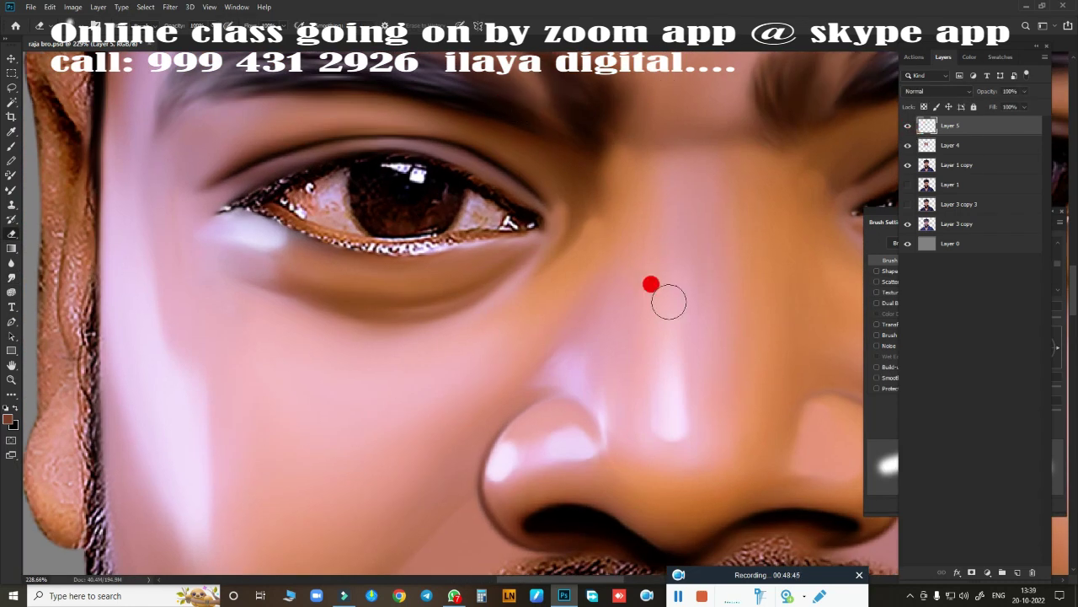
{"action": "scroll", "coordinate": [412, 223], "scroll_direction": "down", "scroll_amount": 3}
{"action": "scroll", "coordinate": [691, 318], "scroll_direction": "down", "scroll_amount": 1}
Merge Layer 4 into Layer 5 and make a feathered elliptical selection around the pupil.
{"action": "left_click", "coordinate": [963, 151]}
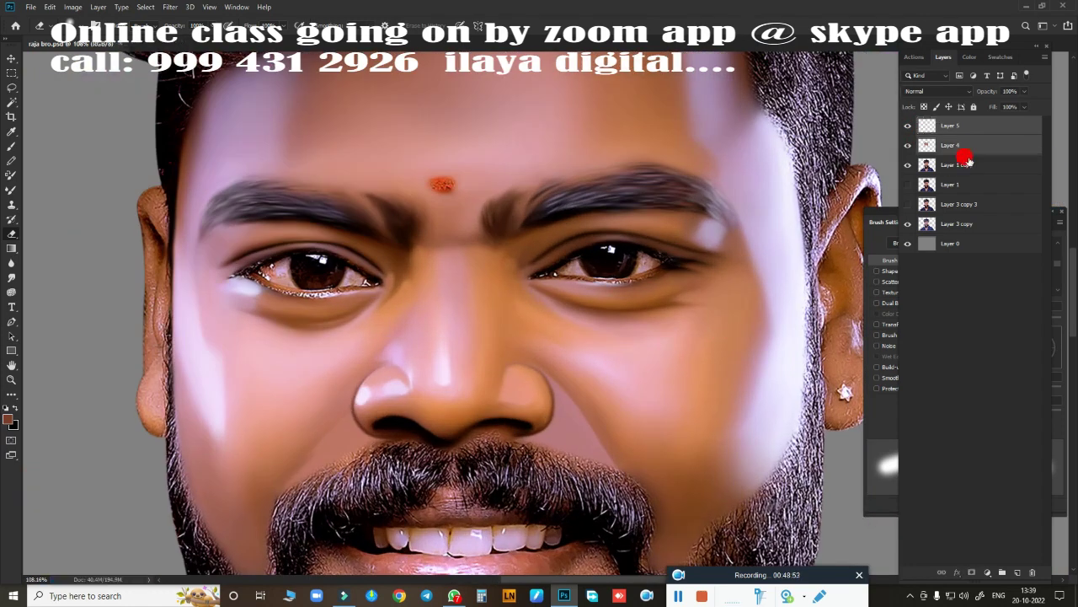
{"action": "key", "text": "Delete"}
{"action": "scroll", "coordinate": [677, 309], "scroll_direction": "up", "scroll_amount": 5}
{"action": "right_click", "coordinate": [11, 72]}
{"action": "left_click", "coordinate": [67, 86]}
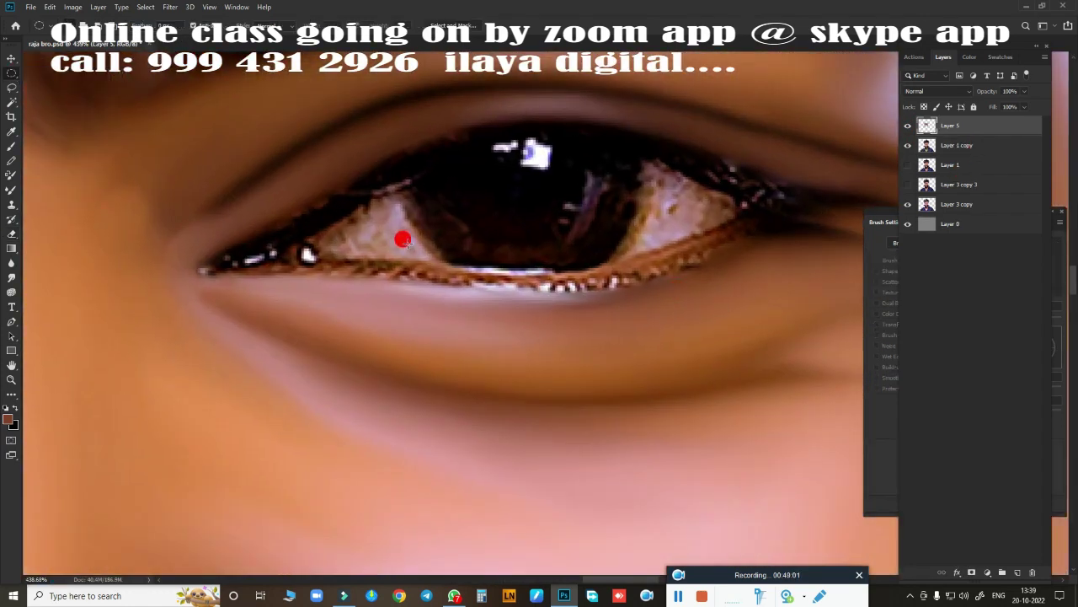
{"action": "left_click_drag", "start_coordinate": [545, 281], "coordinate": [620, 305]}
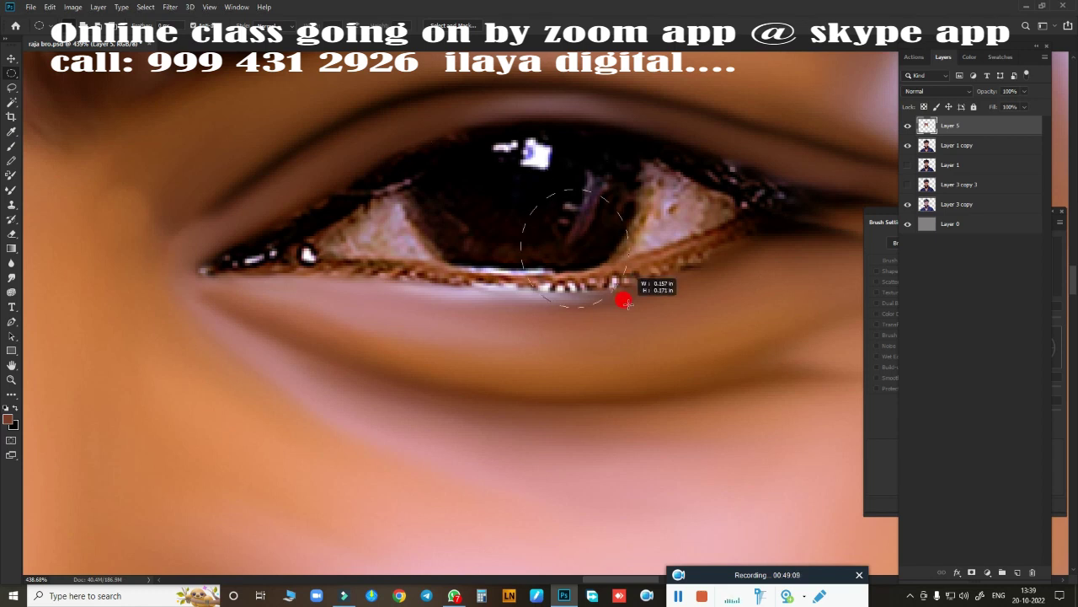
{"action": "left_click_drag", "start_coordinate": [517, 183], "coordinate": [640, 298]}
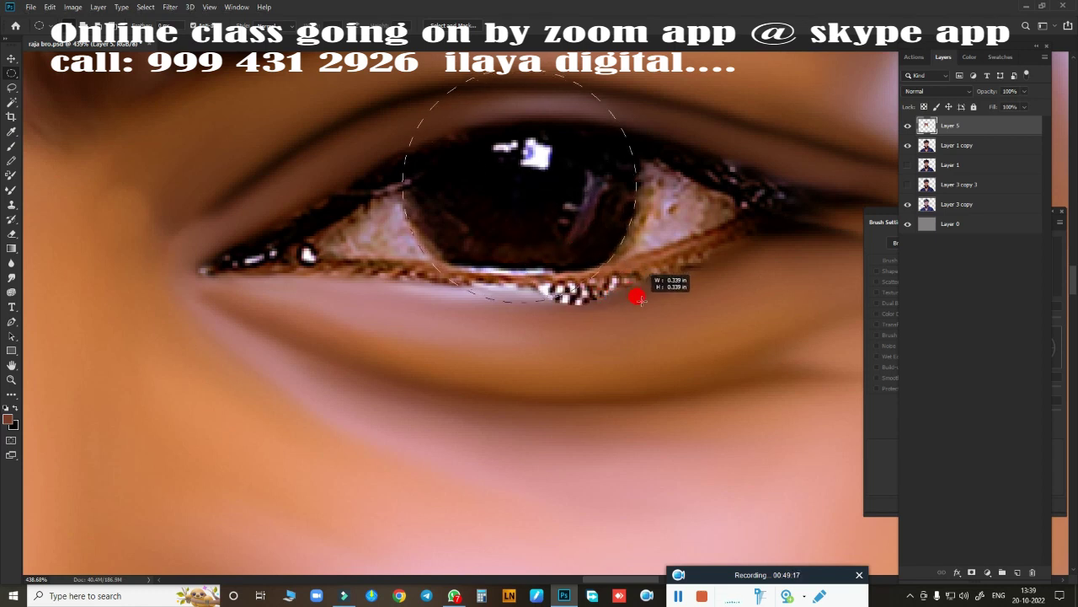
{"action": "key", "text": "shift+F6"}
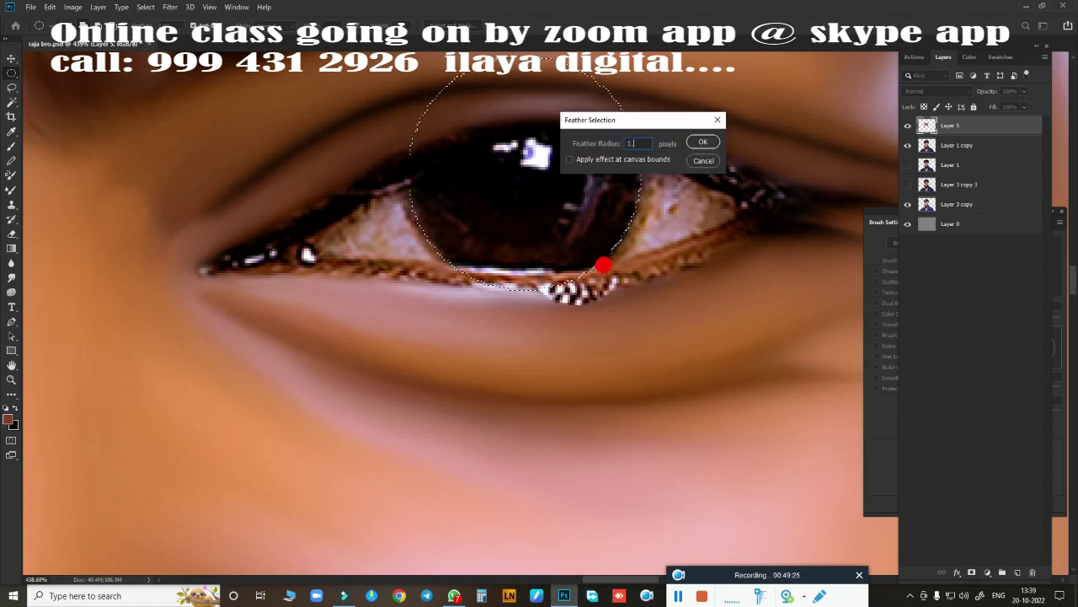
{"action": "key", "text": "Return"}
Brush the pupil solid black, then add a white catchlight dot on a new layer.
{"action": "key", "text": "b"}
{"action": "left_click_drag", "start_coordinate": [502, 187], "coordinate": [615, 172]}
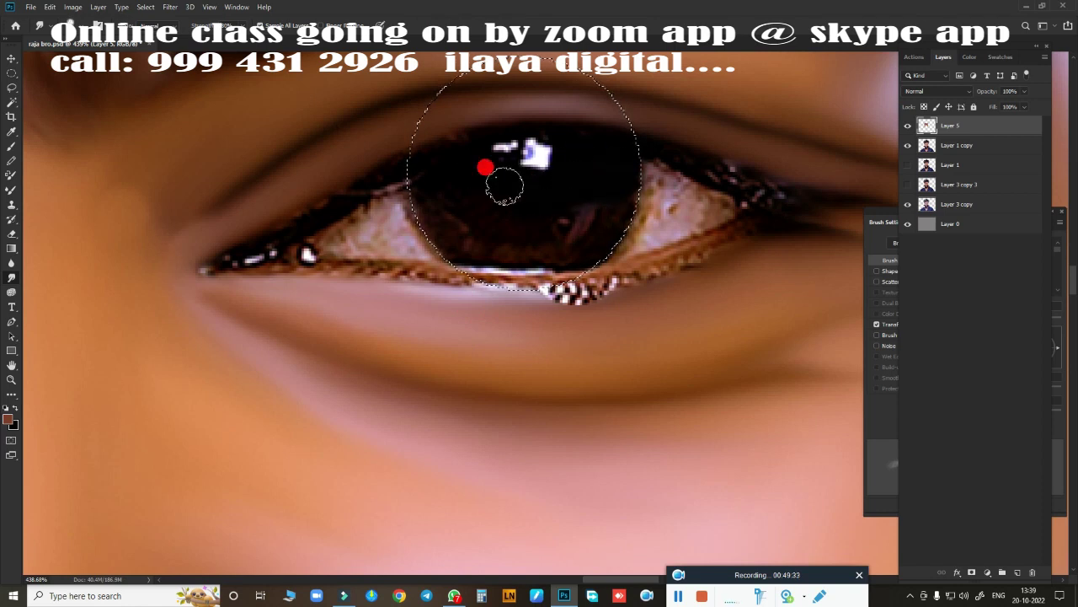
{"action": "mouse_move", "coordinate": [439, 203]}
{"action": "left_mouse_down"}
{"action": "mouse_move", "coordinate": [549, 176]}
{"action": "mouse_move", "coordinate": [532, 235]}
{"action": "left_mouse_up"}
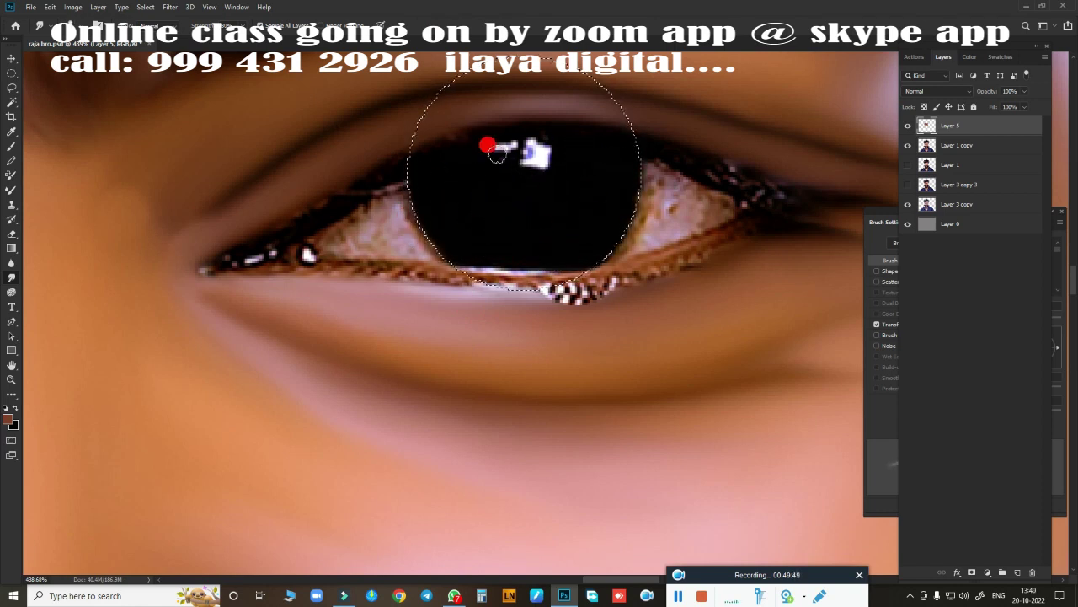
{"action": "left_click_drag", "start_coordinate": [450, 152], "coordinate": [466, 163]}
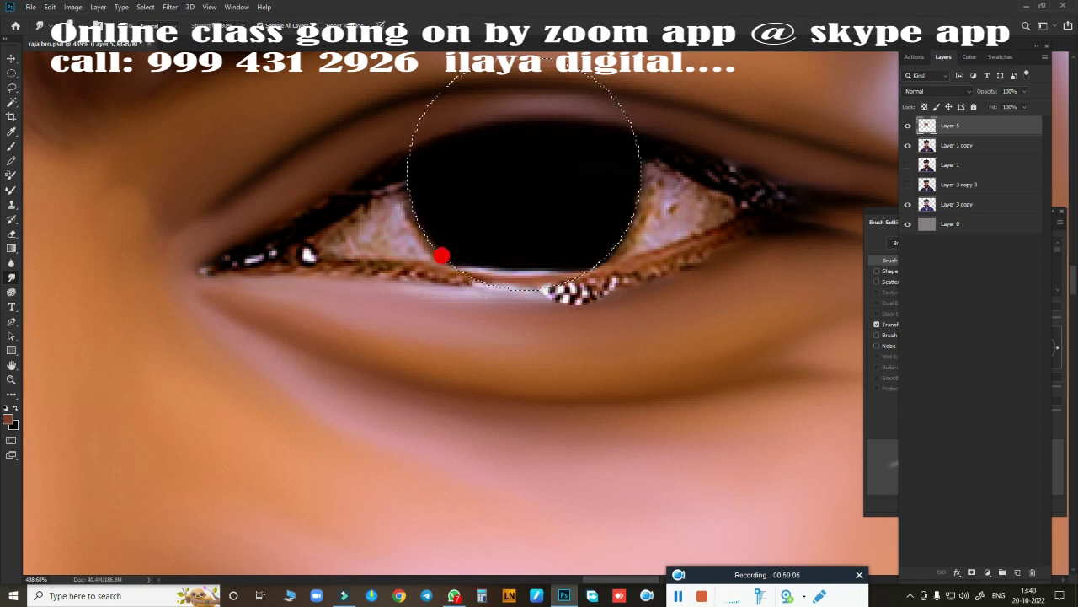
{"action": "left_click", "coordinate": [1017, 573]}
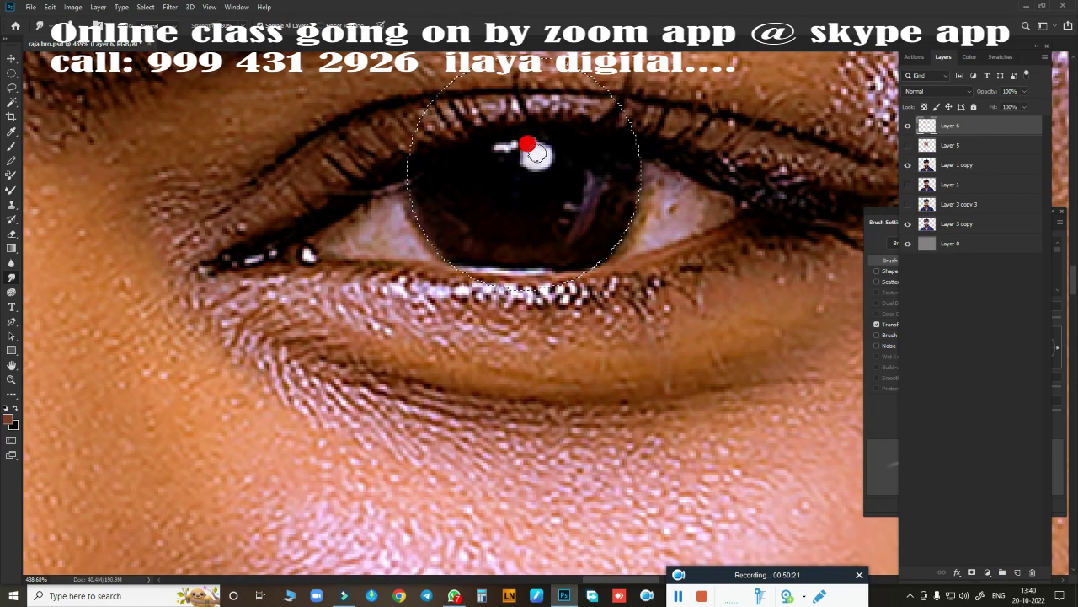
{"action": "left_click", "coordinate": [536, 154]}
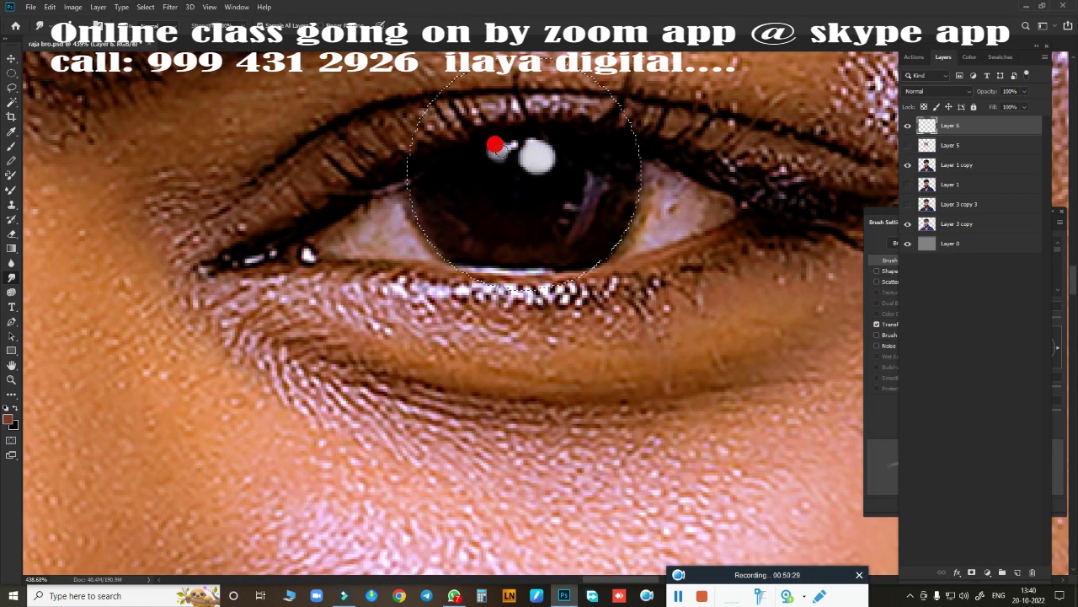
{"action": "left_click", "coordinate": [907, 144]}
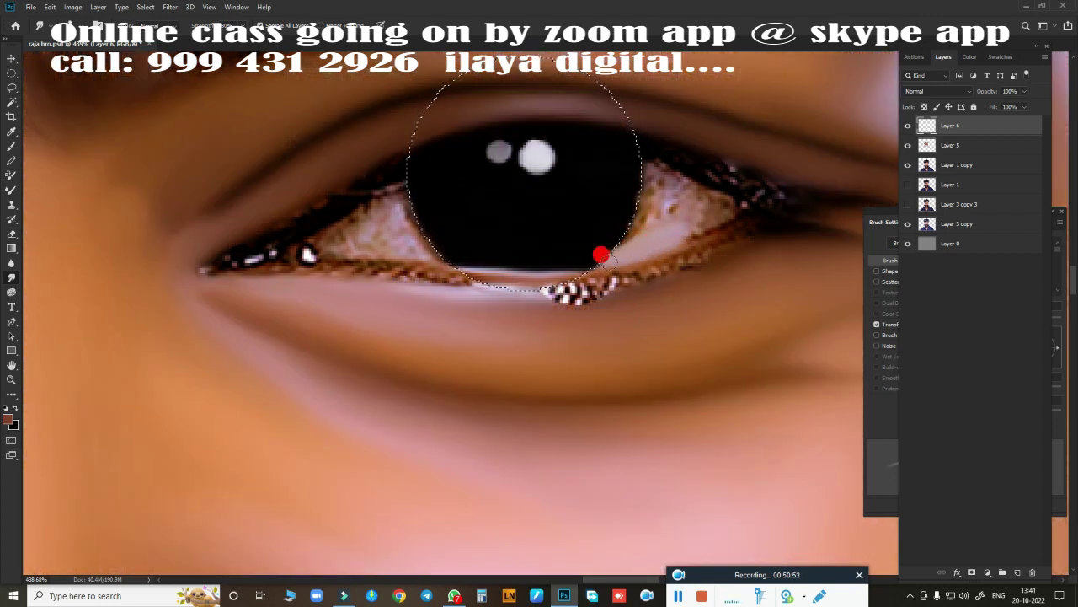
Brighten the white of the eye toward the corner and merge Layer 5 into Layer 6.
{"action": "mouse_move", "coordinate": [670, 242]}
{"action": "left_mouse_down"}
{"action": "mouse_move", "coordinate": [713, 231]}
{"action": "mouse_move", "coordinate": [607, 252]}
{"action": "left_mouse_up"}
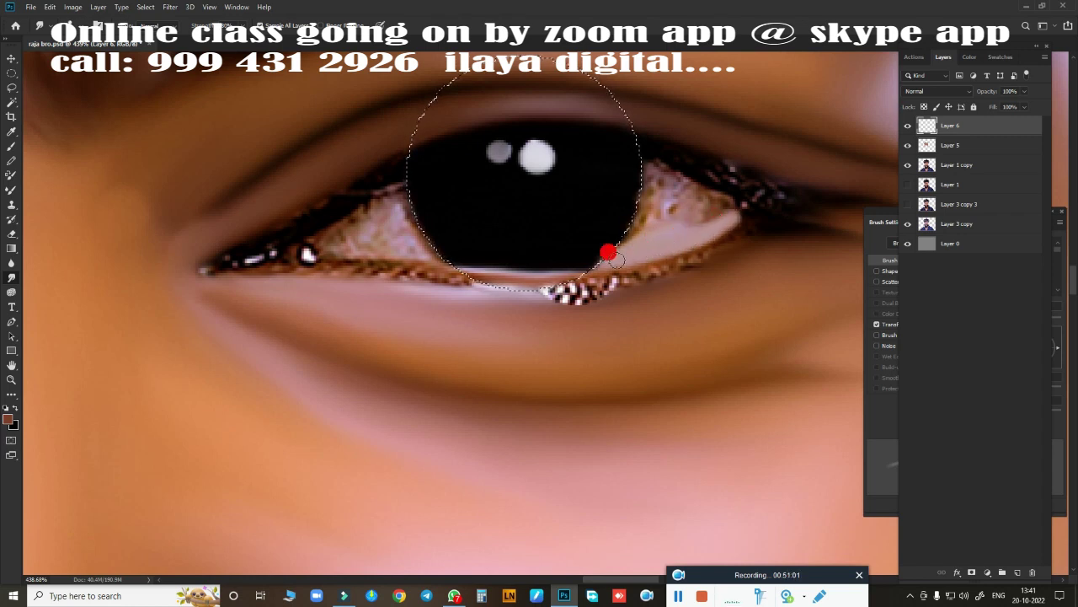
{"action": "mouse_move", "coordinate": [711, 222]}
{"action": "left_mouse_down"}
{"action": "mouse_move", "coordinate": [722, 210]}
{"action": "mouse_move", "coordinate": [654, 190]}
{"action": "mouse_move", "coordinate": [699, 193]}
{"action": "mouse_move", "coordinate": [666, 177]}
{"action": "mouse_move", "coordinate": [657, 193]}
{"action": "mouse_move", "coordinate": [599, 152]}
{"action": "left_mouse_up"}
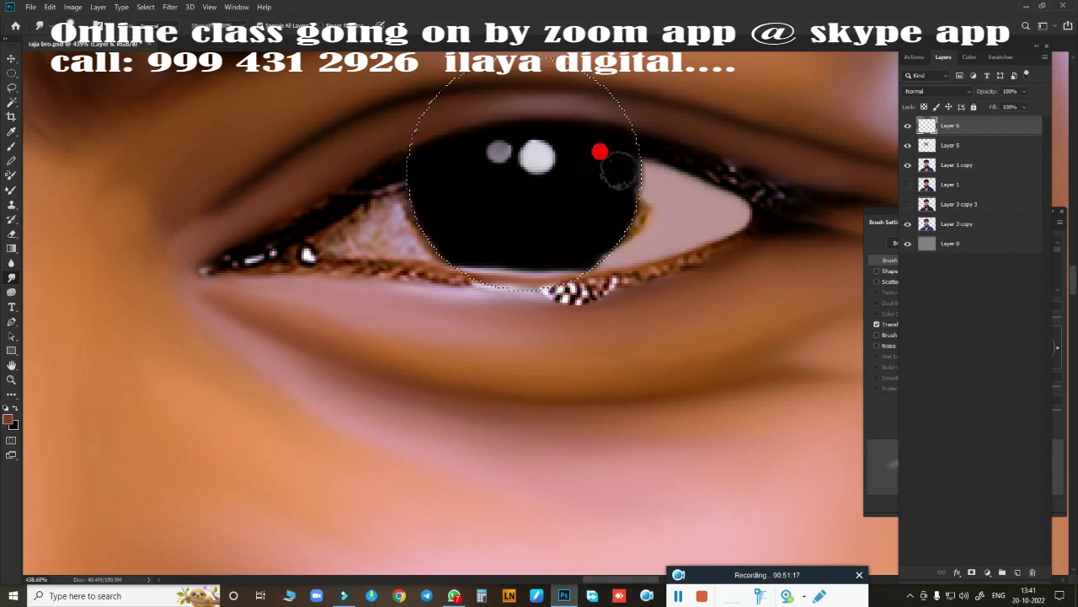
{"action": "left_click_drag", "start_coordinate": [641, 238], "coordinate": [705, 229]}
{"action": "scroll", "coordinate": [540, 251], "scroll_direction": "left", "scroll_amount": 3}
{"action": "mouse_move", "coordinate": [541, 251]}
{"action": "left_mouse_down"}
{"action": "mouse_move", "coordinate": [501, 227]}
{"action": "mouse_move", "coordinate": [476, 235]}
{"action": "mouse_move", "coordinate": [531, 196]}
{"action": "mouse_move", "coordinate": [545, 240]}
{"action": "mouse_move", "coordinate": [464, 245]}
{"action": "mouse_move", "coordinate": [472, 233]}
{"action": "mouse_move", "coordinate": [455, 259]}
{"action": "mouse_move", "coordinate": [560, 263]}
{"action": "mouse_move", "coordinate": [592, 210]}
{"action": "mouse_move", "coordinate": [640, 248]}
{"action": "mouse_move", "coordinate": [554, 228]}
{"action": "mouse_move", "coordinate": [732, 241]}
{"action": "mouse_move", "coordinate": [753, 368]}
{"action": "mouse_move", "coordinate": [518, 216]}
{"action": "mouse_move", "coordinate": [565, 399]}
{"action": "left_mouse_up"}
{"action": "key", "text": "ctrl+e"}
With Layer 6 hidden, trace the upper and lower eyelids with the Pen, convert to a selection, and re-show Layer 6.
{"action": "left_click", "coordinate": [908, 126]}
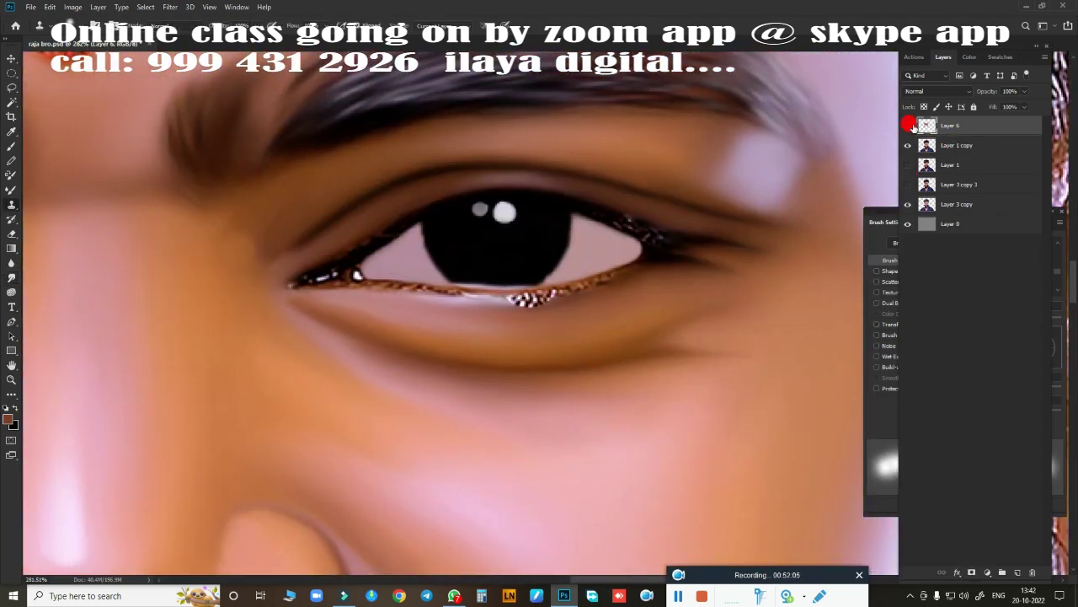
{"action": "mouse_move", "coordinate": [638, 283]}
{"action": "left_mouse_down"}
{"action": "mouse_move", "coordinate": [650, 296]}
{"action": "mouse_move", "coordinate": [404, 311]}
{"action": "mouse_move", "coordinate": [275, 270]}
{"action": "left_mouse_up"}
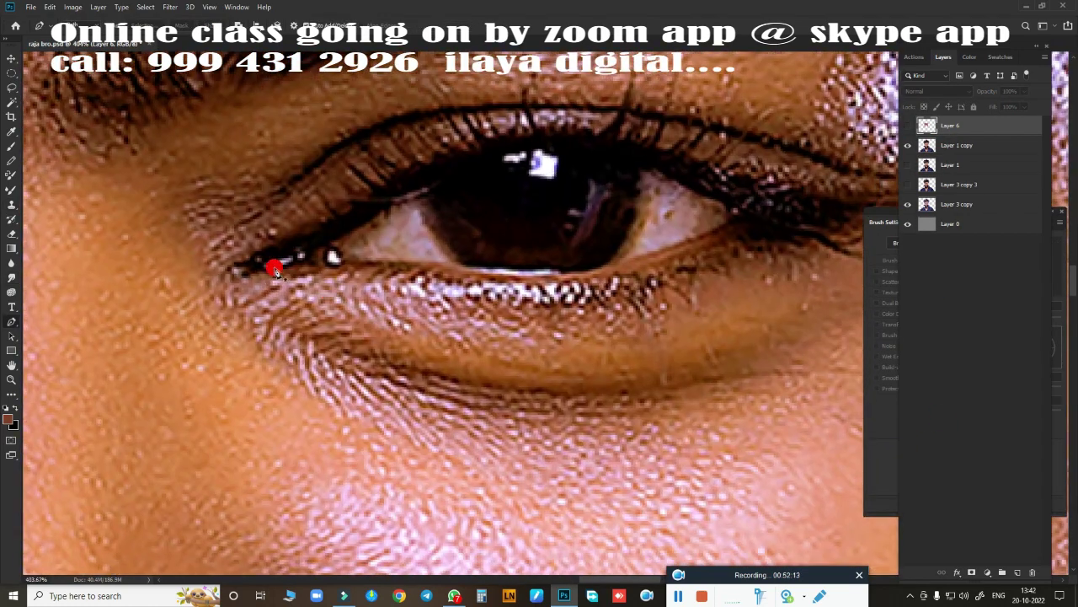
{"action": "left_click_drag", "start_coordinate": [355, 210], "coordinate": [365, 192]}
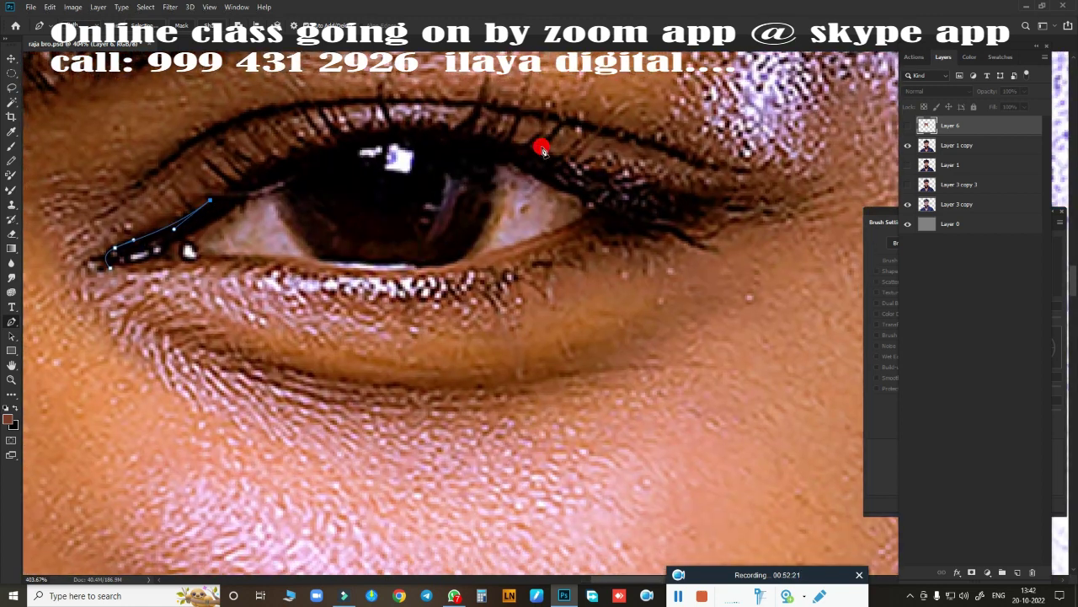
{"action": "left_click_drag", "start_coordinate": [558, 157], "coordinate": [741, 246]}
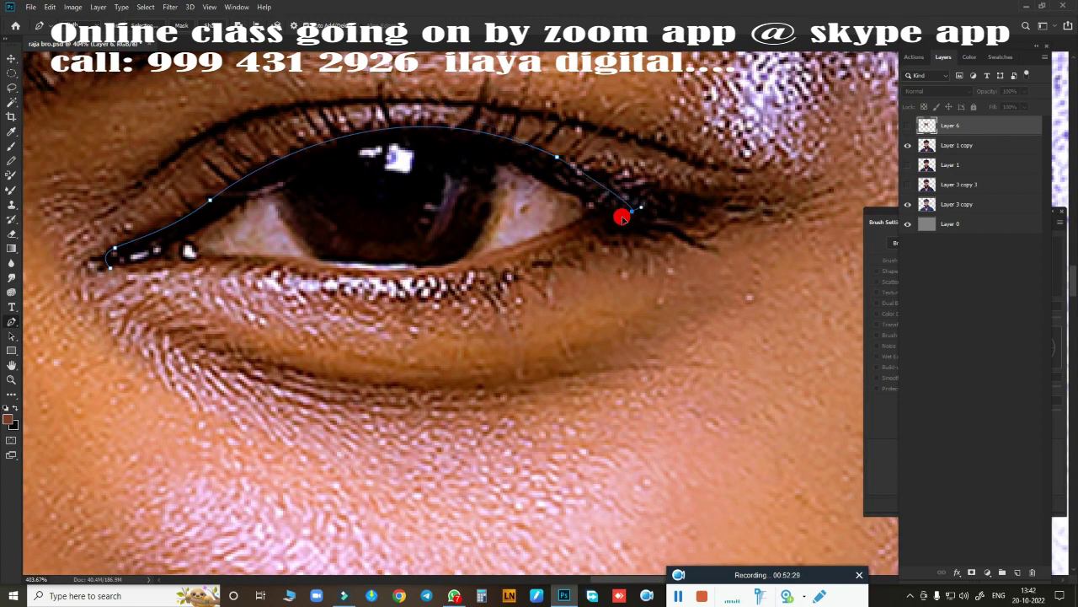
{"action": "left_click_drag", "start_coordinate": [622, 217], "coordinate": [632, 218]}
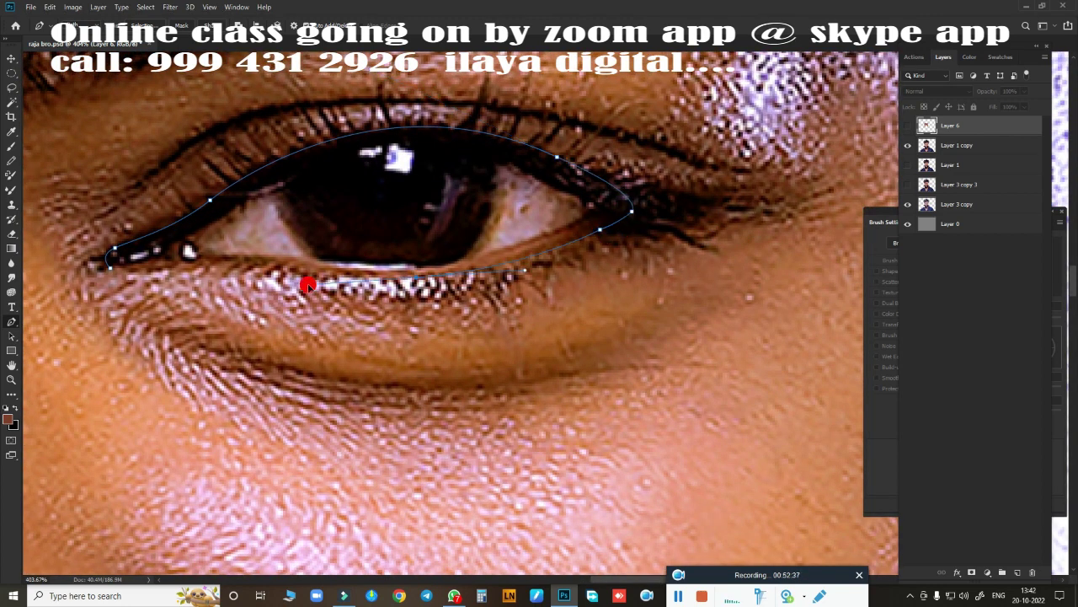
{"action": "left_click_drag", "start_coordinate": [308, 285], "coordinate": [482, 266]}
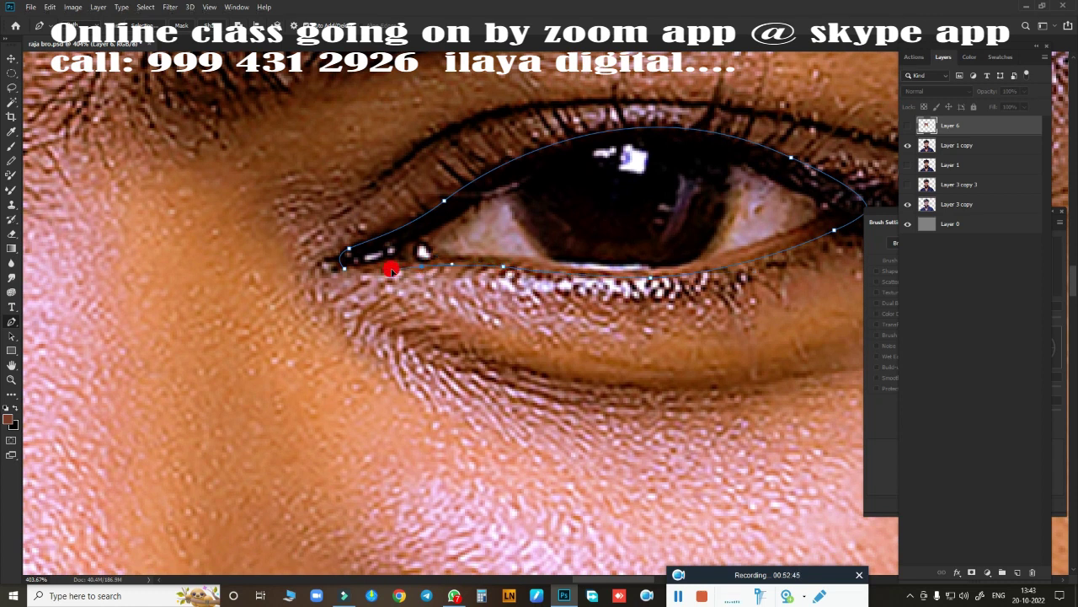
{"action": "key", "text": "ctrl+Return"}
{"action": "left_click", "coordinate": [907, 125]}
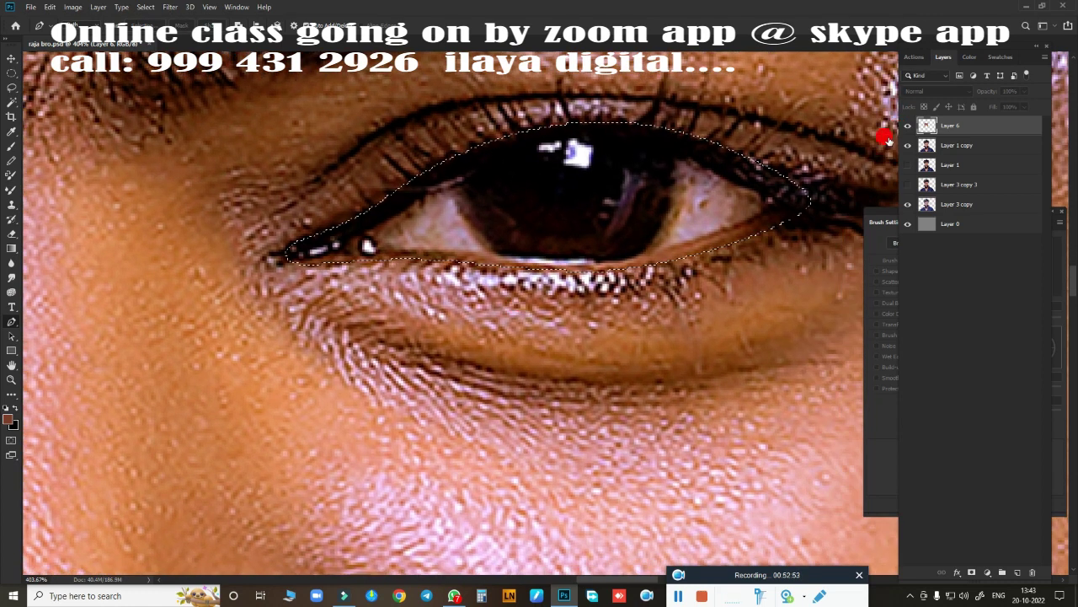
{"action": "key", "text": "b"}
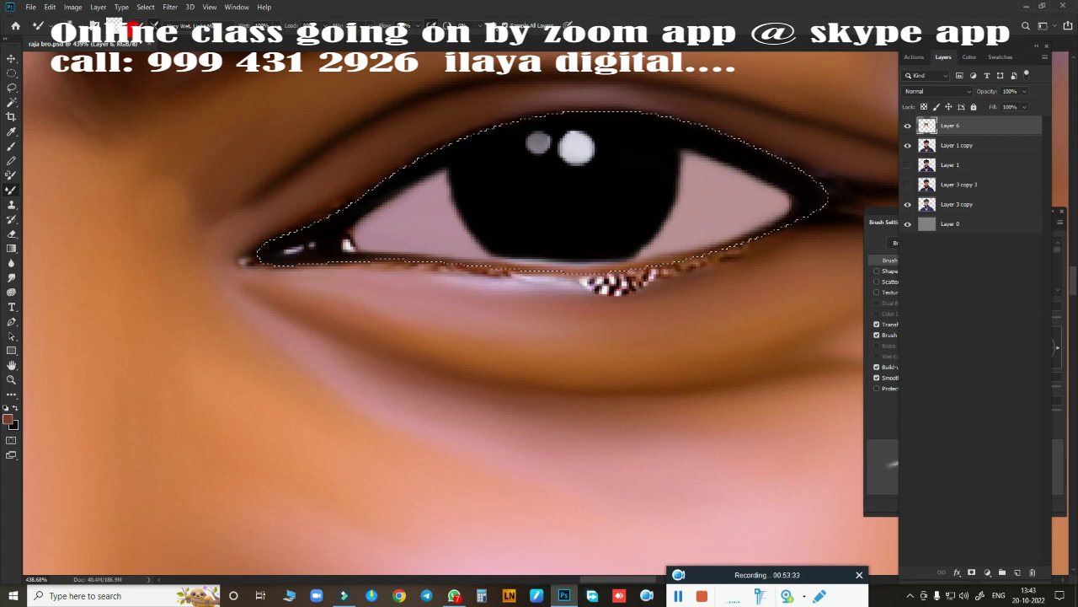
Set the paint colour to black, feather the eye selection, and paint over the patch below the eyelid.
{"action": "left_click", "coordinate": [7, 419]}
{"action": "key", "text": "Return"}
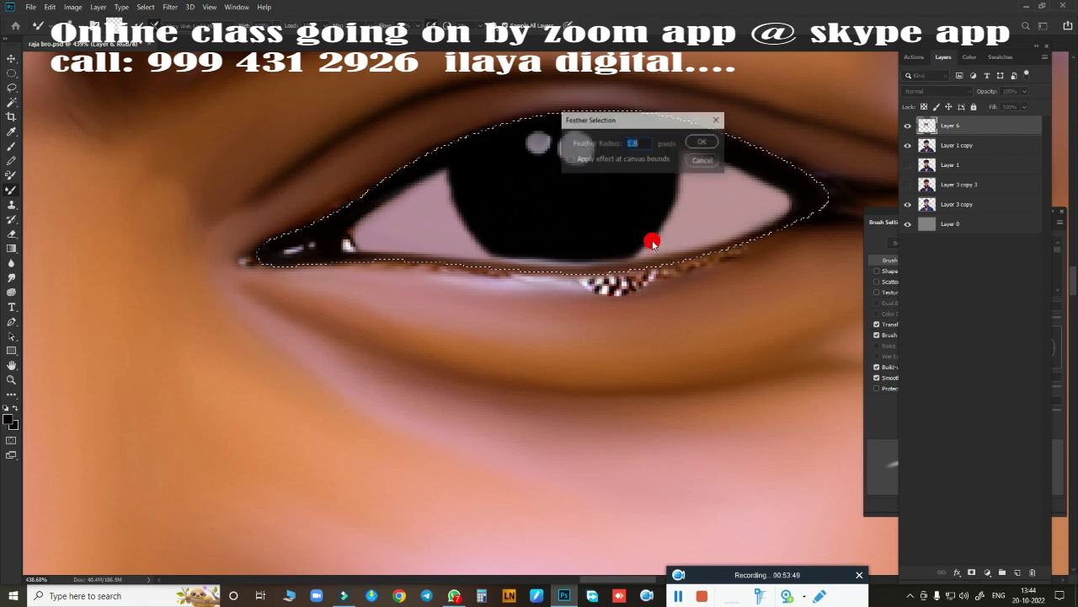
{"action": "key", "text": "Return"}
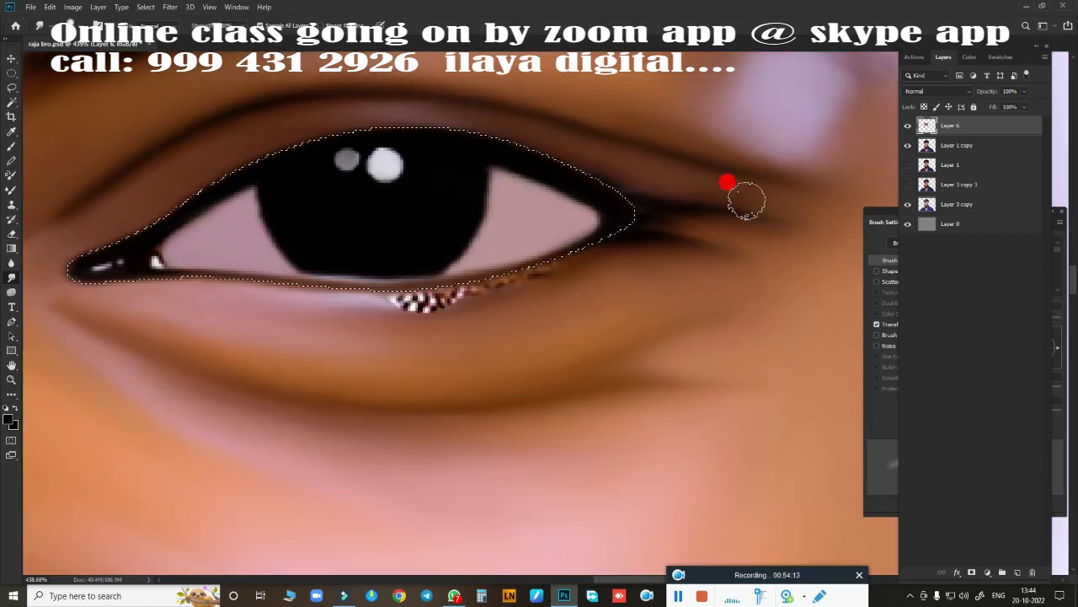
{"action": "left_click_drag", "start_coordinate": [558, 254], "coordinate": [337, 278]}
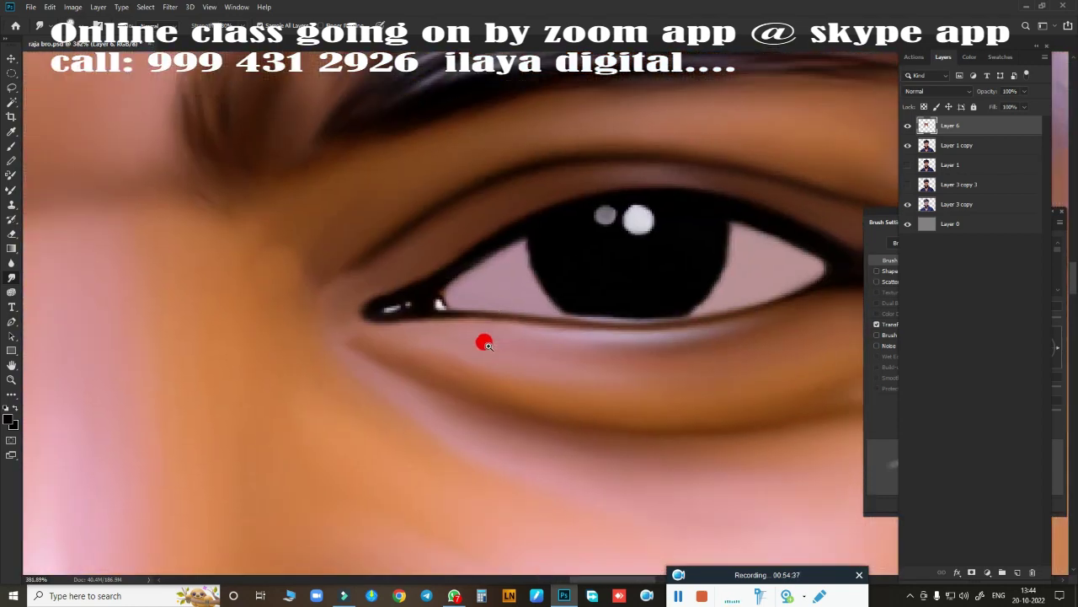
Switch to the Smudge tool and pick a pinkish red as the new foreground colour.
{"action": "scroll", "coordinate": [399, 302], "scroll_direction": "up", "scroll_amount": 2}
{"action": "key", "text": "b"}
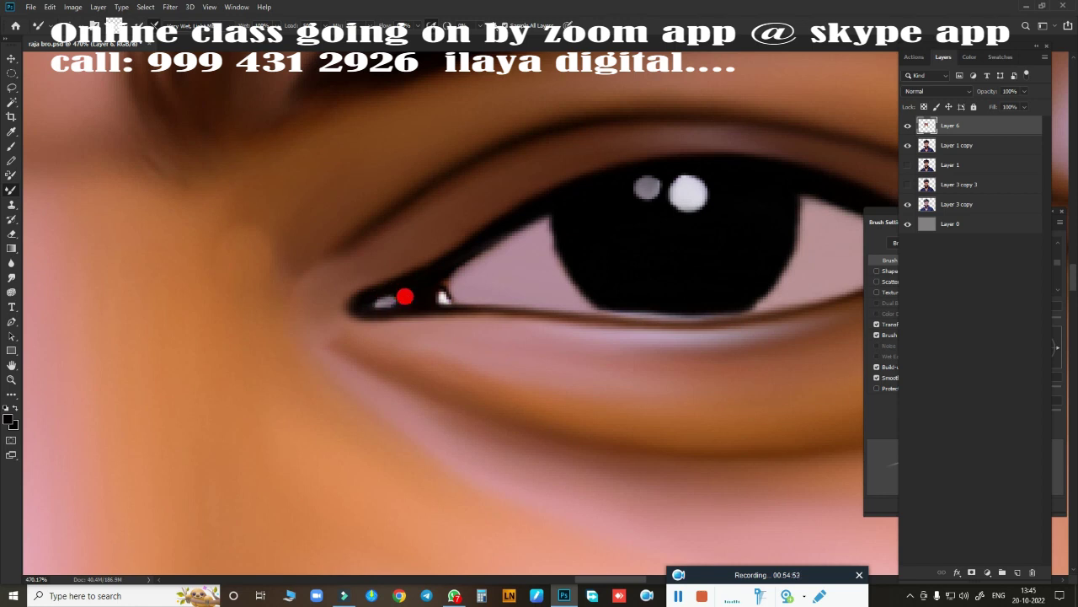
{"action": "key", "text": "shift+b"}
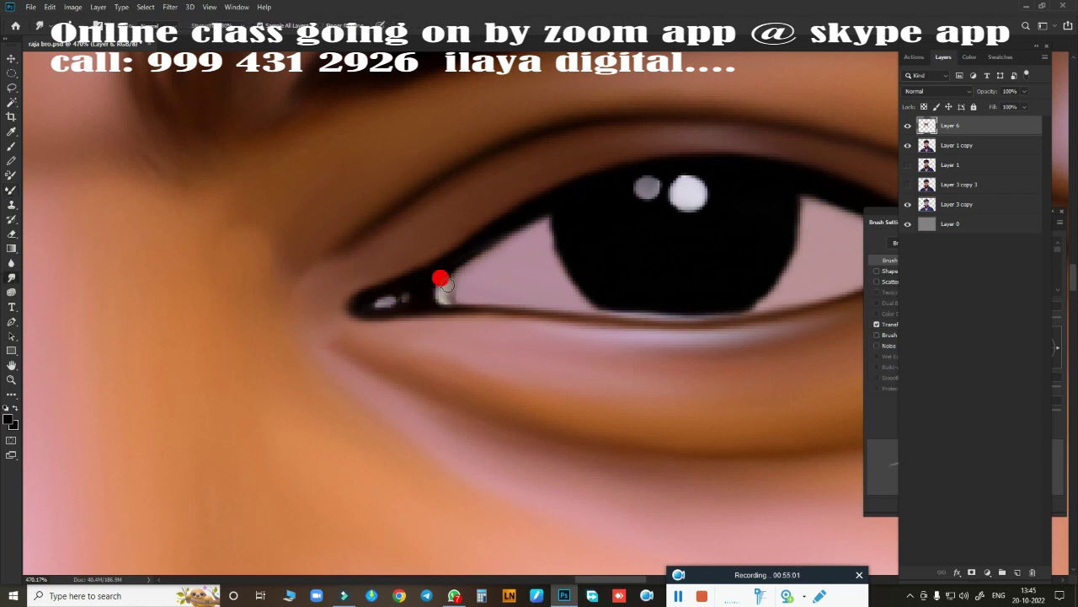
{"action": "left_click", "coordinate": [12, 412]}
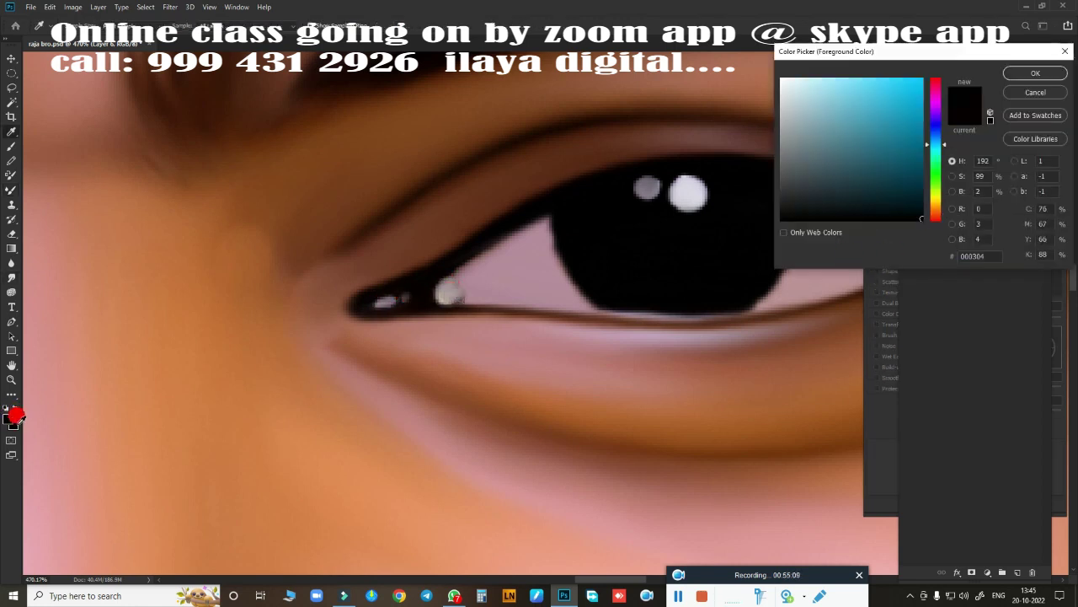
{"action": "left_click", "coordinate": [1027, 75]}
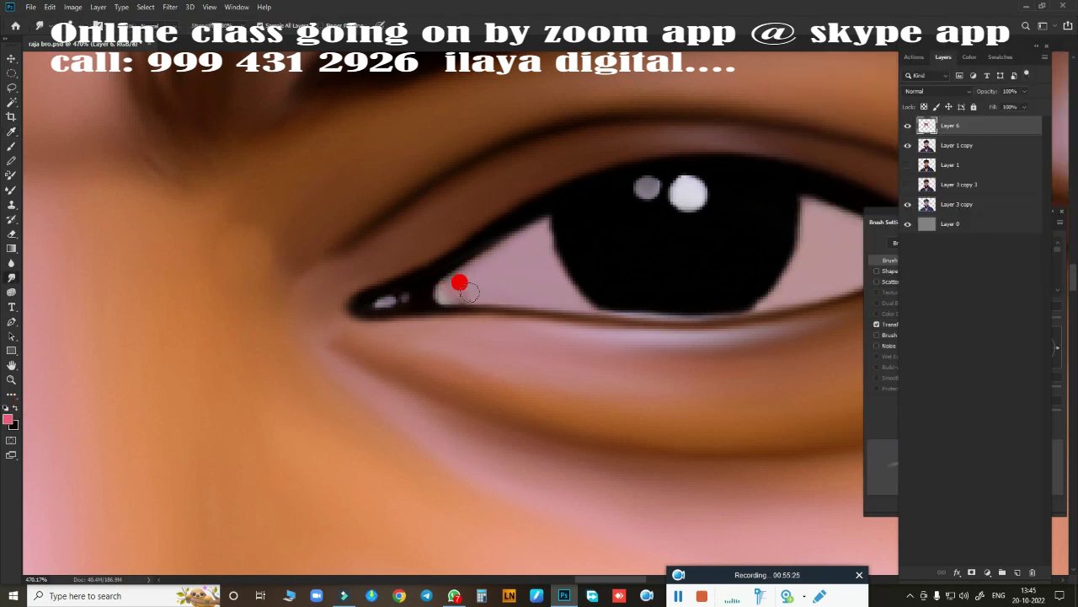
{"action": "key", "text": "ctrl+0"}
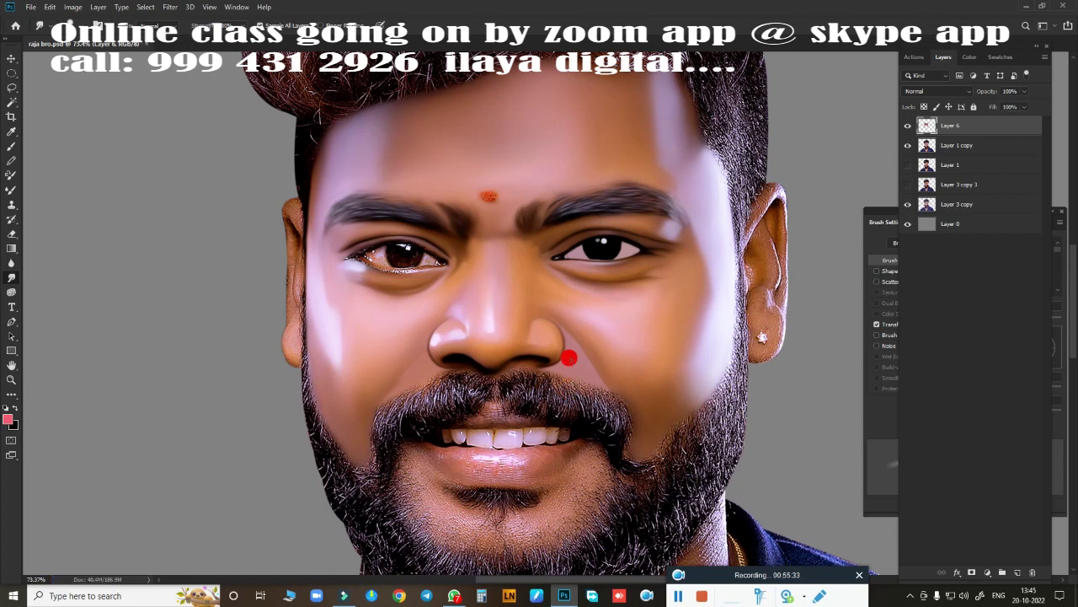
Brush a smooth eye white around the pupil and fill the pupil's top edge solid black.
{"action": "scroll", "coordinate": [567, 379], "scroll_direction": "down", "scroll_amount": 2}
{"action": "scroll", "coordinate": [582, 363], "scroll_direction": "up", "scroll_amount": 5}
{"action": "scroll", "coordinate": [606, 316], "scroll_direction": "up", "scroll_amount": 2}
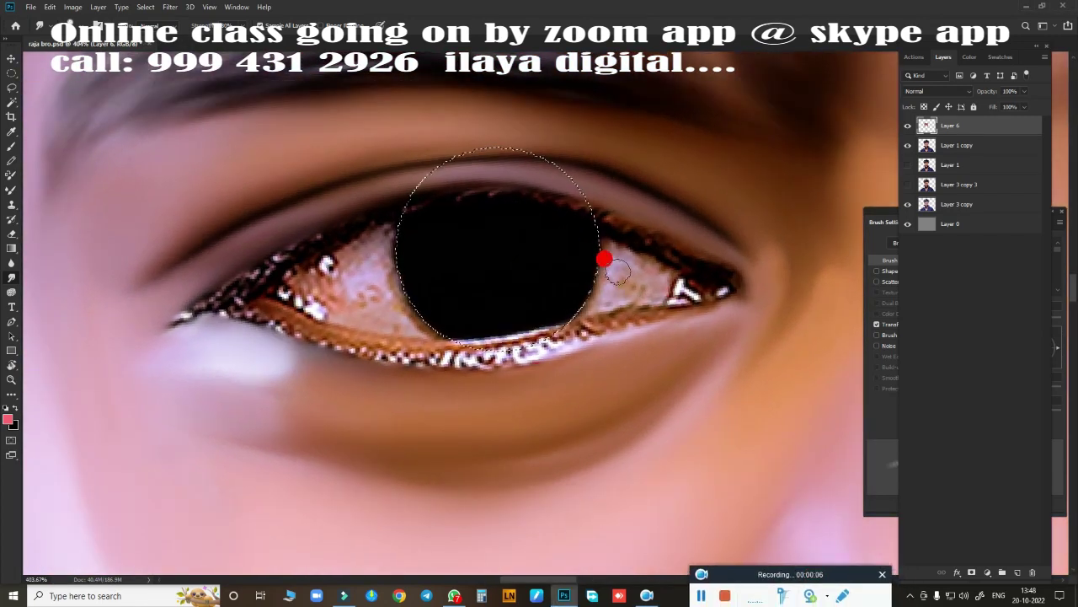
{"action": "scroll", "coordinate": [607, 261], "scroll_direction": "up", "scroll_amount": 2}
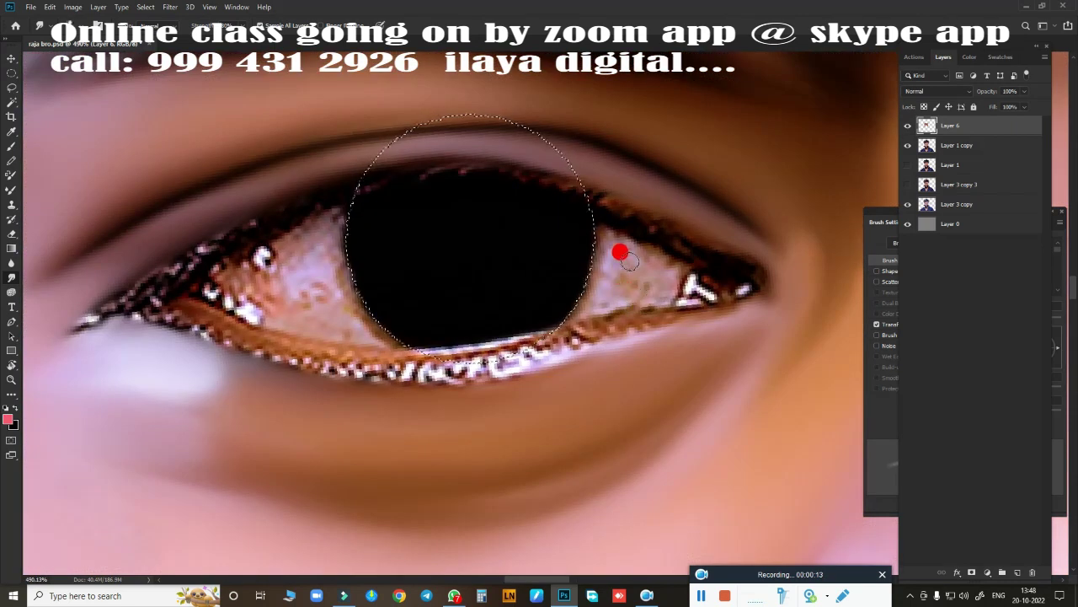
{"action": "mouse_move", "coordinate": [625, 244]}
{"action": "left_mouse_down"}
{"action": "mouse_move", "coordinate": [650, 251]}
{"action": "mouse_move", "coordinate": [604, 229]}
{"action": "mouse_move", "coordinate": [666, 263]}
{"action": "mouse_move", "coordinate": [658, 293]}
{"action": "mouse_move", "coordinate": [294, 284]}
{"action": "mouse_move", "coordinate": [261, 255]}
{"action": "mouse_move", "coordinate": [274, 230]}
{"action": "mouse_move", "coordinate": [315, 210]}
{"action": "left_mouse_up"}
{"action": "mouse_move", "coordinate": [267, 257]}
{"action": "left_mouse_down"}
{"action": "mouse_move", "coordinate": [272, 299]}
{"action": "mouse_move", "coordinate": [323, 315]}
{"action": "mouse_move", "coordinate": [417, 321]}
{"action": "mouse_move", "coordinate": [344, 250]}
{"action": "mouse_move", "coordinate": [229, 250]}
{"action": "mouse_move", "coordinate": [216, 265]}
{"action": "mouse_move", "coordinate": [265, 294]}
{"action": "mouse_move", "coordinate": [216, 277]}
{"action": "mouse_move", "coordinate": [204, 284]}
{"action": "left_mouse_up"}
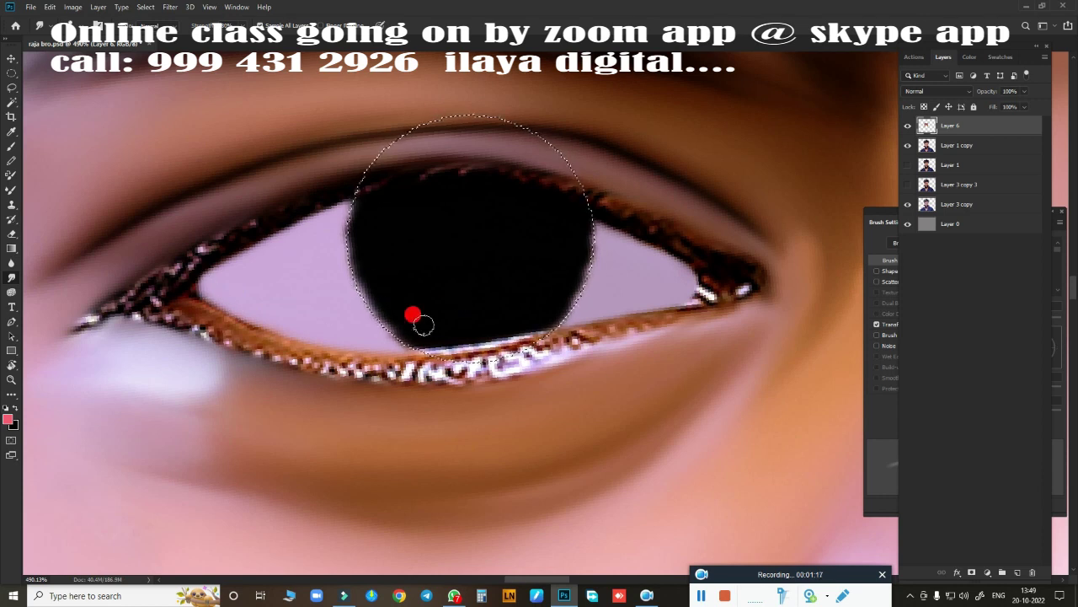
{"action": "left_click_drag", "start_coordinate": [358, 279], "coordinate": [573, 241]}
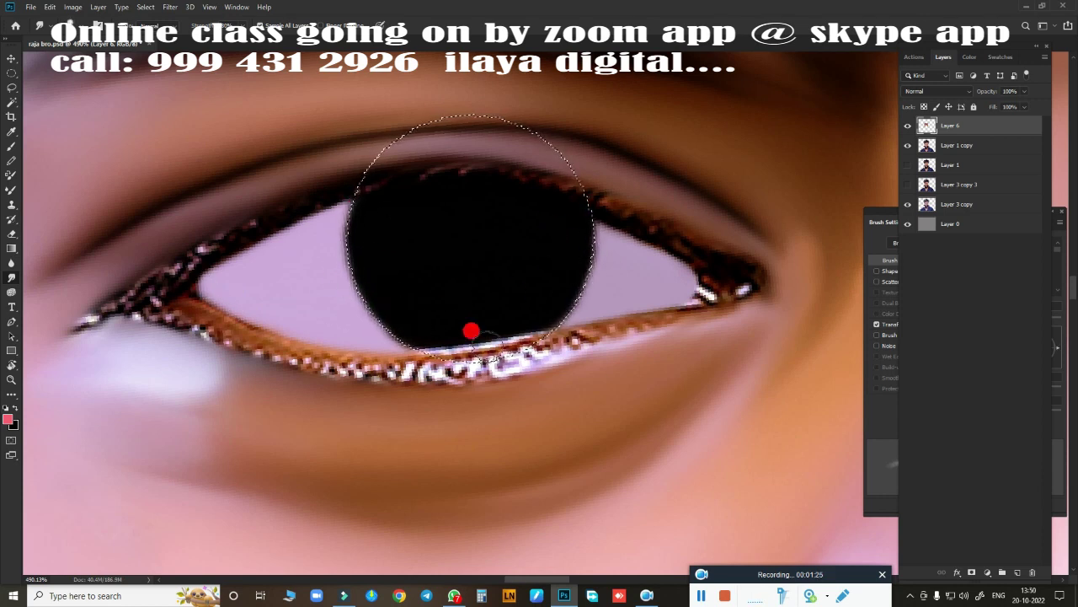
{"action": "mouse_move", "coordinate": [471, 330]}
{"action": "left_mouse_down"}
{"action": "mouse_move", "coordinate": [450, 329]}
{"action": "mouse_move", "coordinate": [363, 174]}
{"action": "mouse_move", "coordinate": [494, 161]}
{"action": "mouse_move", "coordinate": [298, 248]}
{"action": "left_mouse_up"}
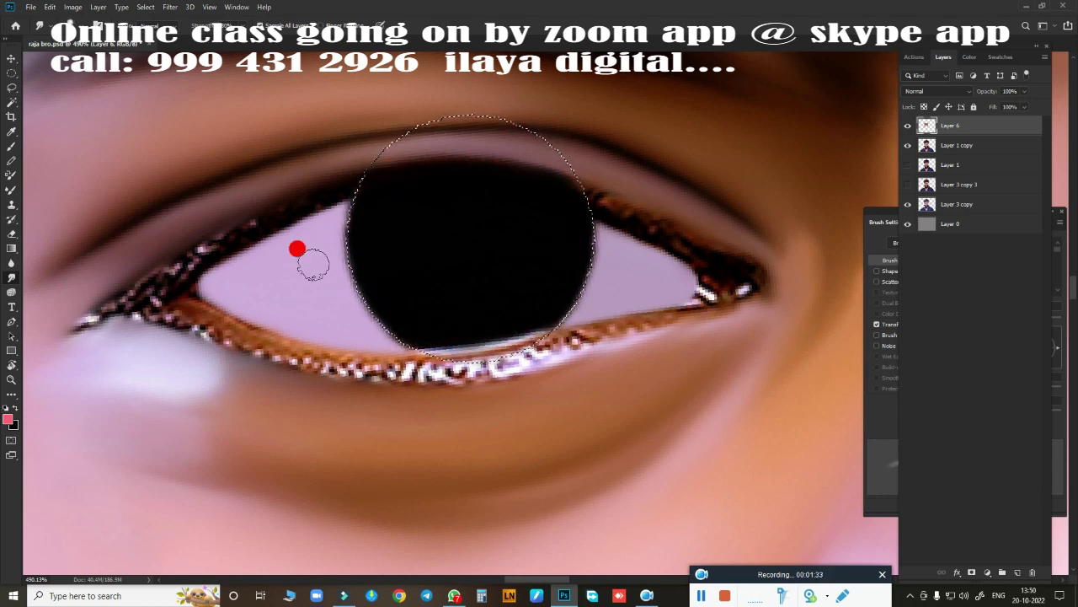
Add a new empty layer and toggle Layer 6 off and on to compare with the photo.
{"action": "key", "text": "ctrl+shift+alt+n"}
{"action": "left_click", "coordinate": [908, 145]}
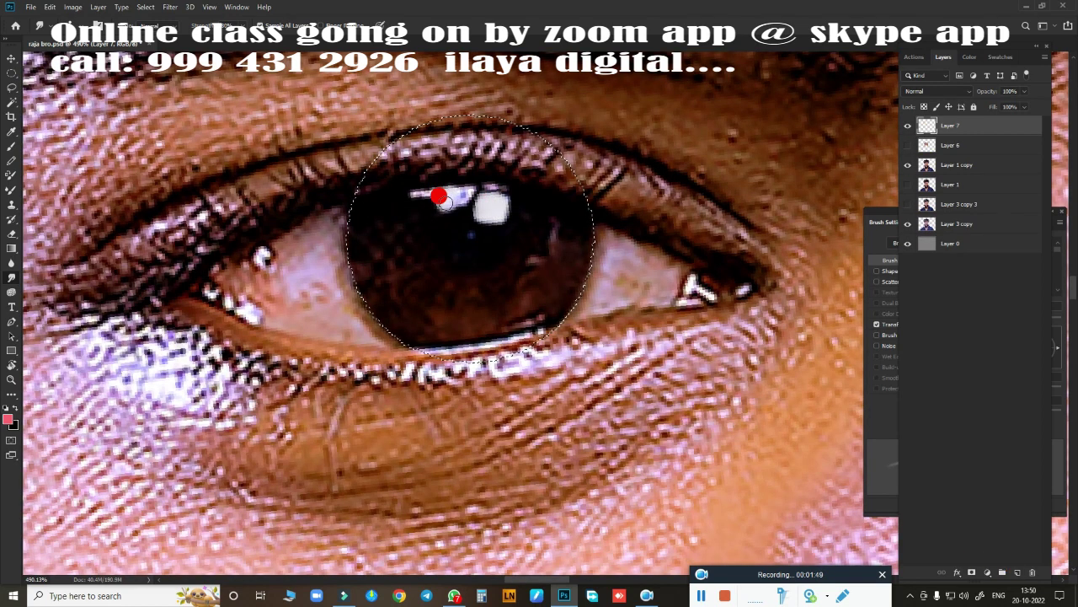
{"action": "left_click", "coordinate": [907, 145]}
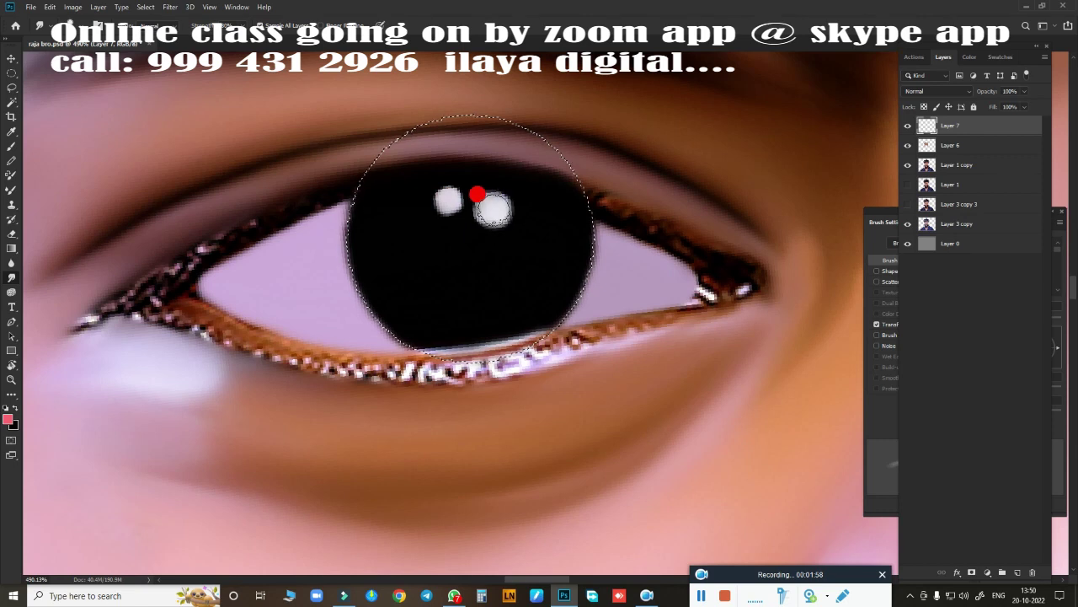
{"action": "scroll", "coordinate": [440, 294], "scroll_direction": "down", "scroll_amount": 5}
Hide the painted eye layer and trace the upper eyelid curve with a path.
{"action": "scroll", "coordinate": [441, 265], "scroll_direction": "up", "scroll_amount": 5}
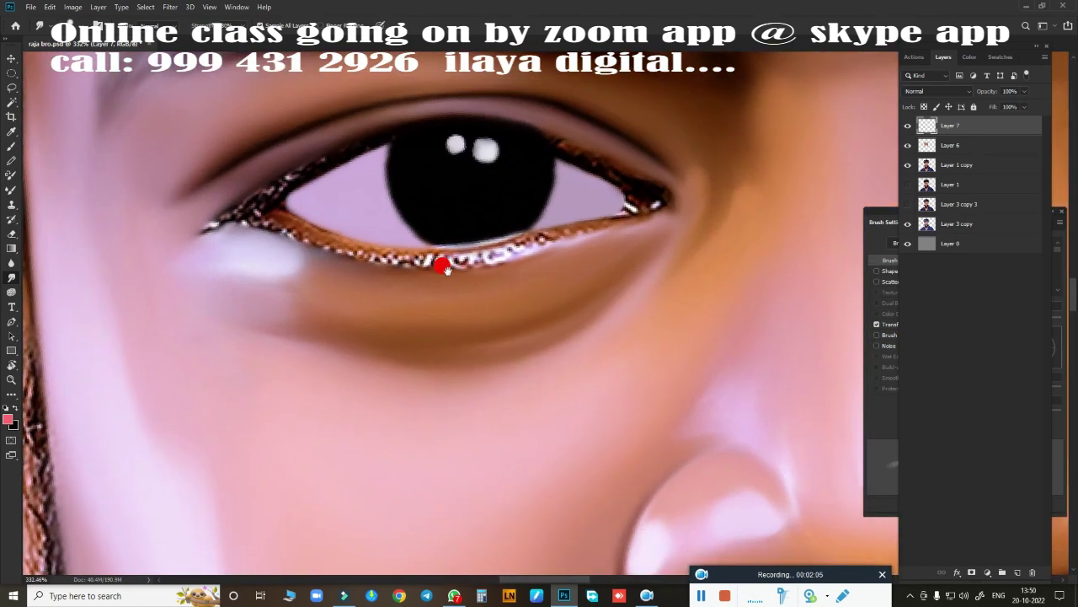
{"action": "left_click", "coordinate": [949, 145]}
{"action": "key", "text": "Delete"}
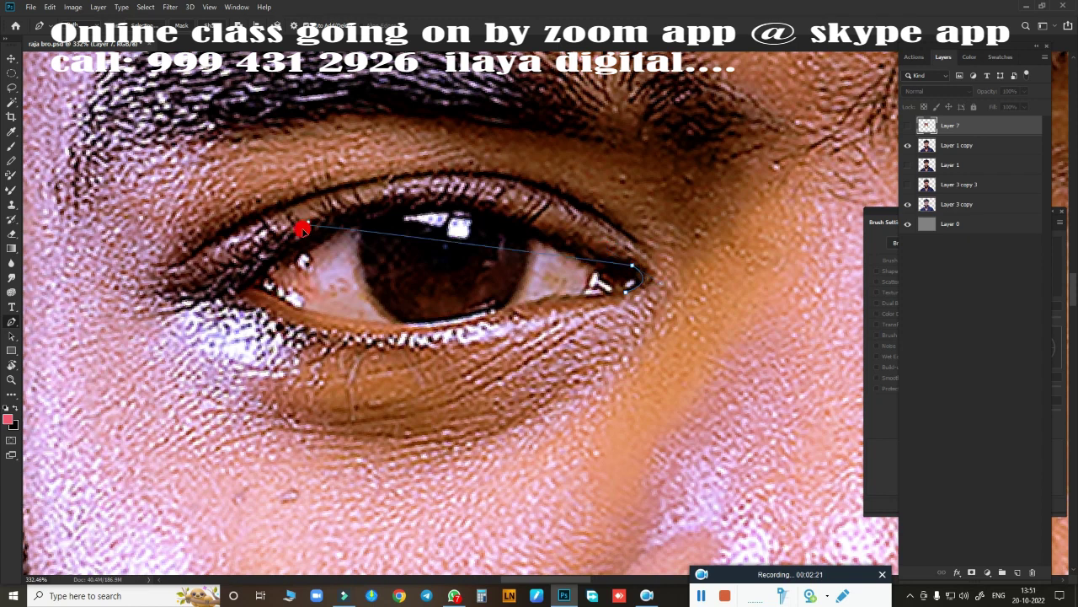
{"action": "left_click_drag", "start_coordinate": [305, 224], "coordinate": [139, 310]}
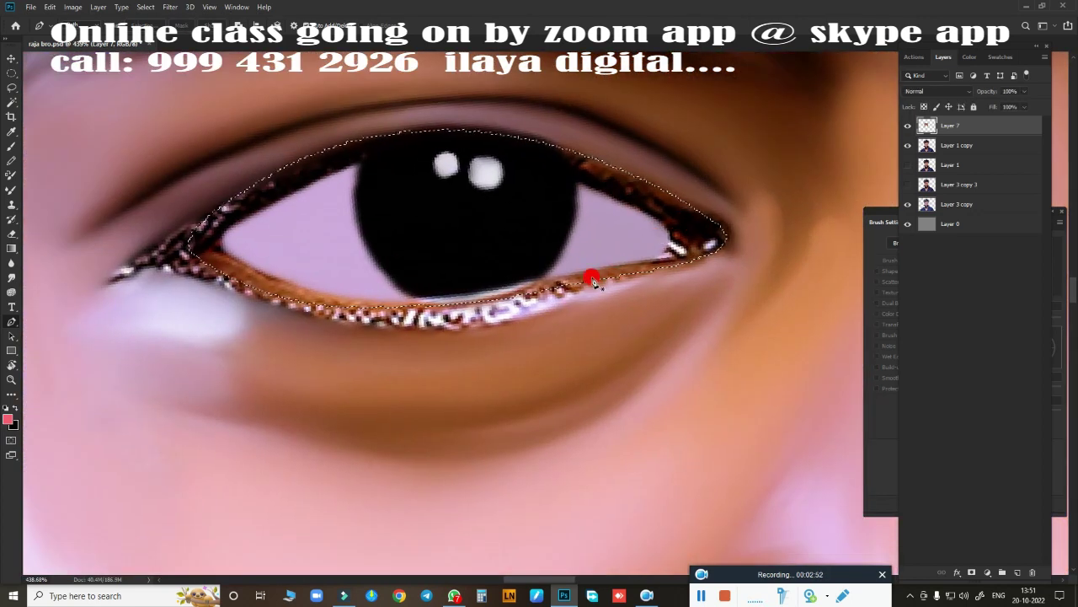
Feather the selection 1.8 px and brush a smooth dark rim over the lash specks.
{"action": "key", "text": "b"}
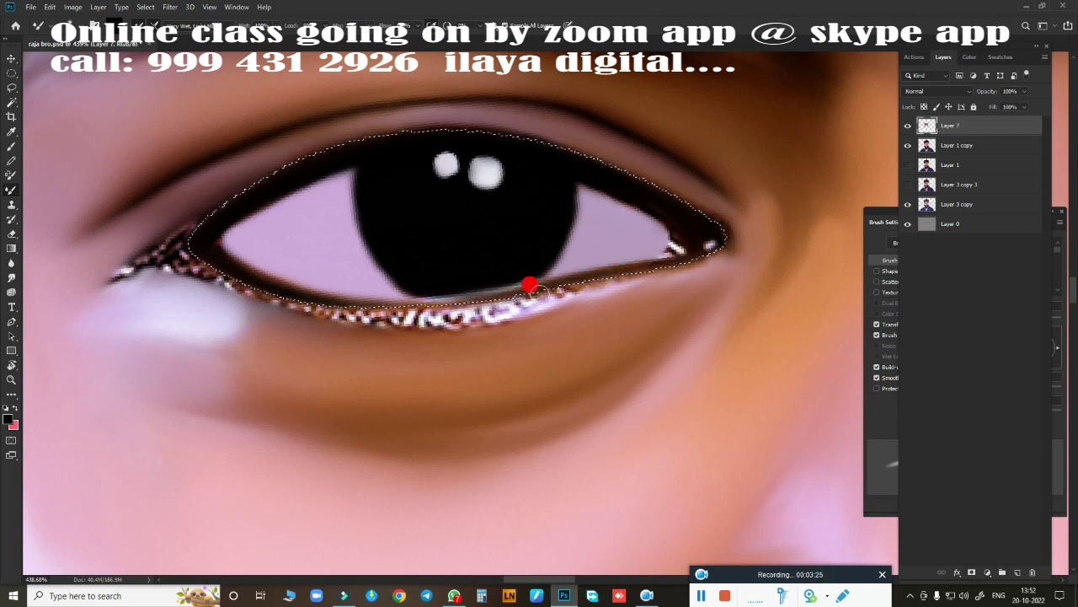
{"action": "key", "text": "shift+F6"}
{"action": "key", "text": "Return"}
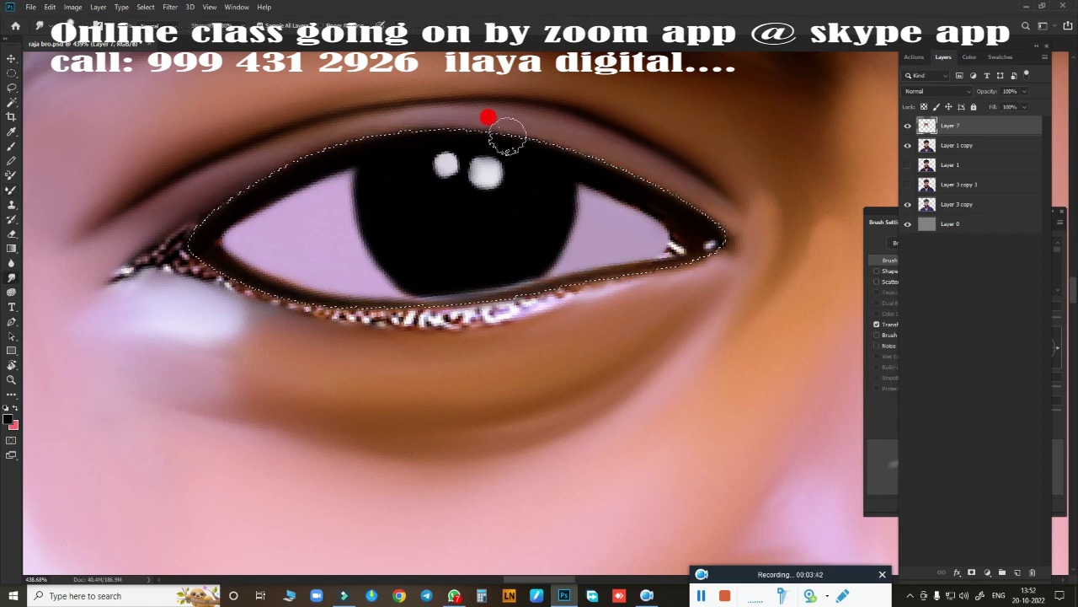
{"action": "mouse_move", "coordinate": [247, 157]}
{"action": "left_mouse_down"}
{"action": "mouse_move", "coordinate": [127, 198]}
{"action": "mouse_move", "coordinate": [188, 222]}
{"action": "mouse_move", "coordinate": [188, 265]}
{"action": "mouse_move", "coordinate": [301, 298]}
{"action": "mouse_move", "coordinate": [674, 248]}
{"action": "left_mouse_up"}
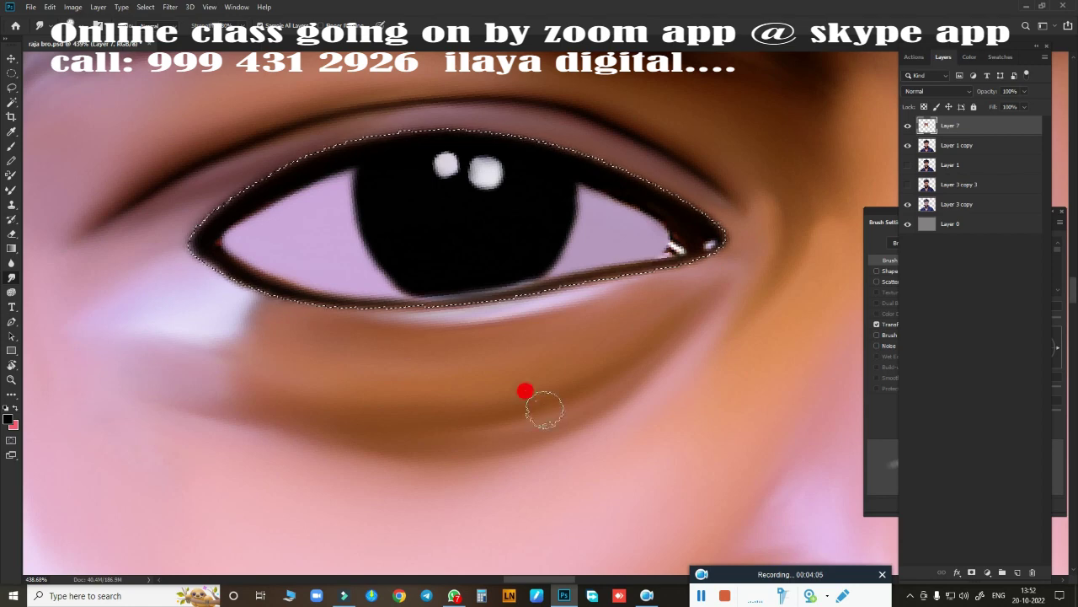
{"action": "key", "text": "ctrl+0"}
{"action": "scroll", "coordinate": [544, 366], "scroll_direction": "up", "scroll_amount": 4}
{"action": "scroll", "coordinate": [631, 301], "scroll_direction": "up", "scroll_amount": 3}
On a new layer, darken the lid line at the inner eye corner and lower eyelid.
{"action": "left_click", "coordinate": [1016, 572]}
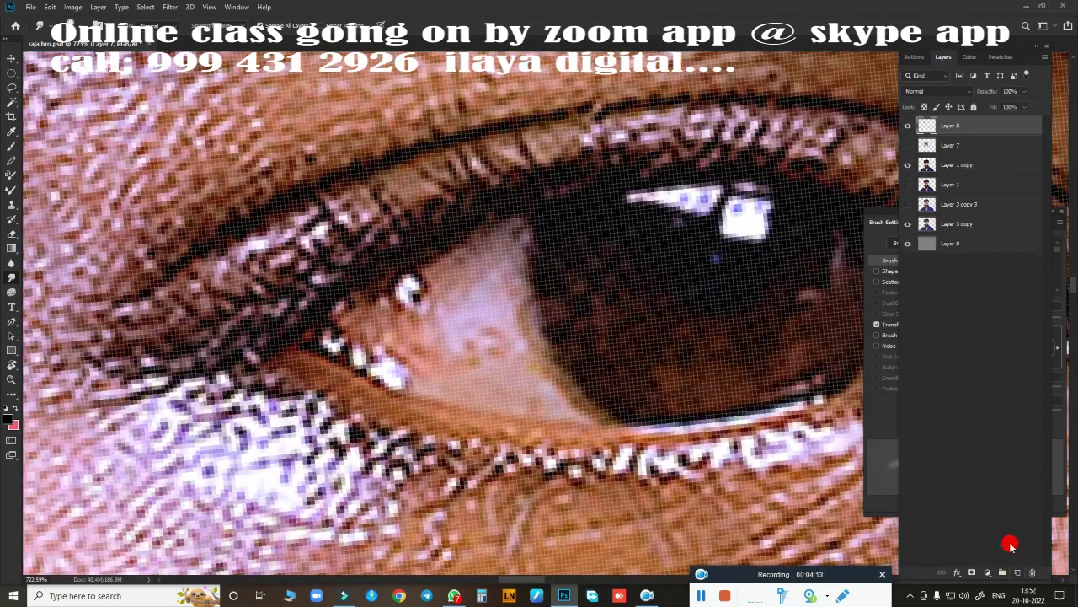
{"action": "scroll", "coordinate": [537, 276], "scroll_direction": "up", "scroll_amount": 2}
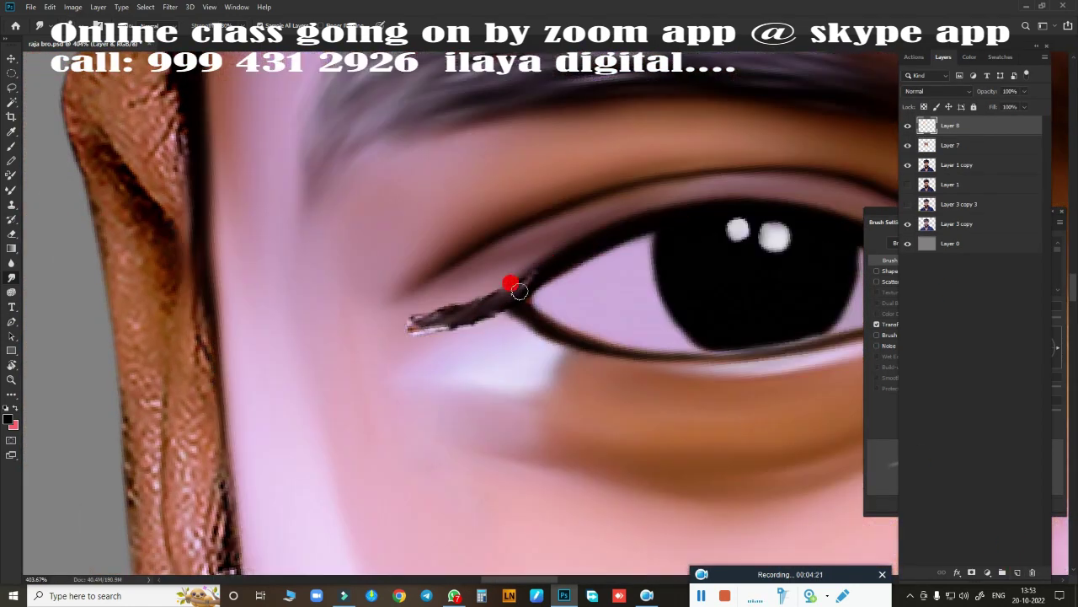
{"action": "left_click_drag", "start_coordinate": [513, 282], "coordinate": [470, 307]}
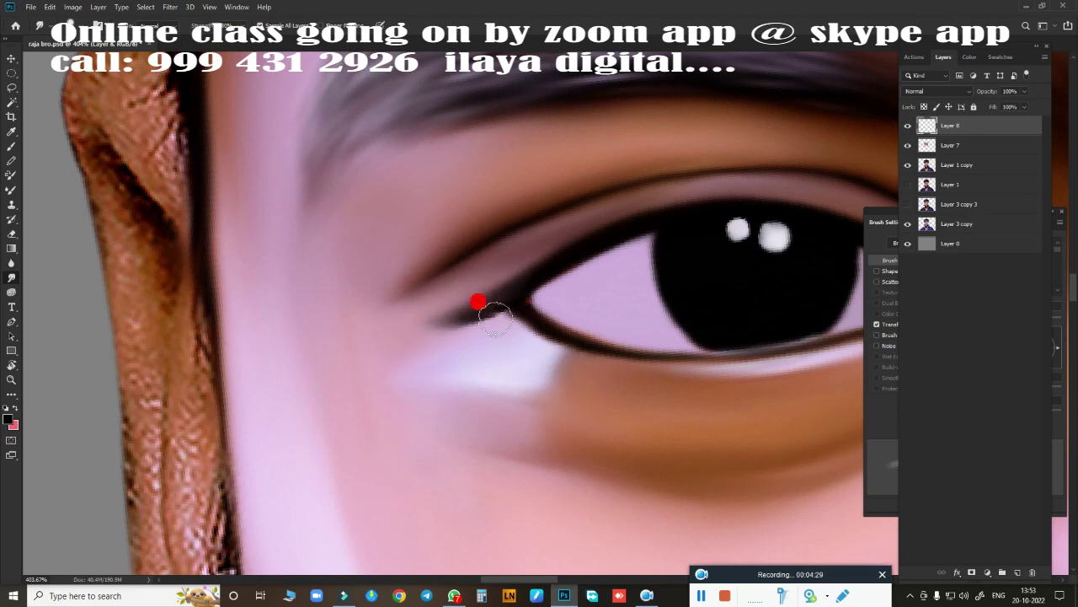
{"action": "left_click_drag", "start_coordinate": [495, 323], "coordinate": [563, 351]}
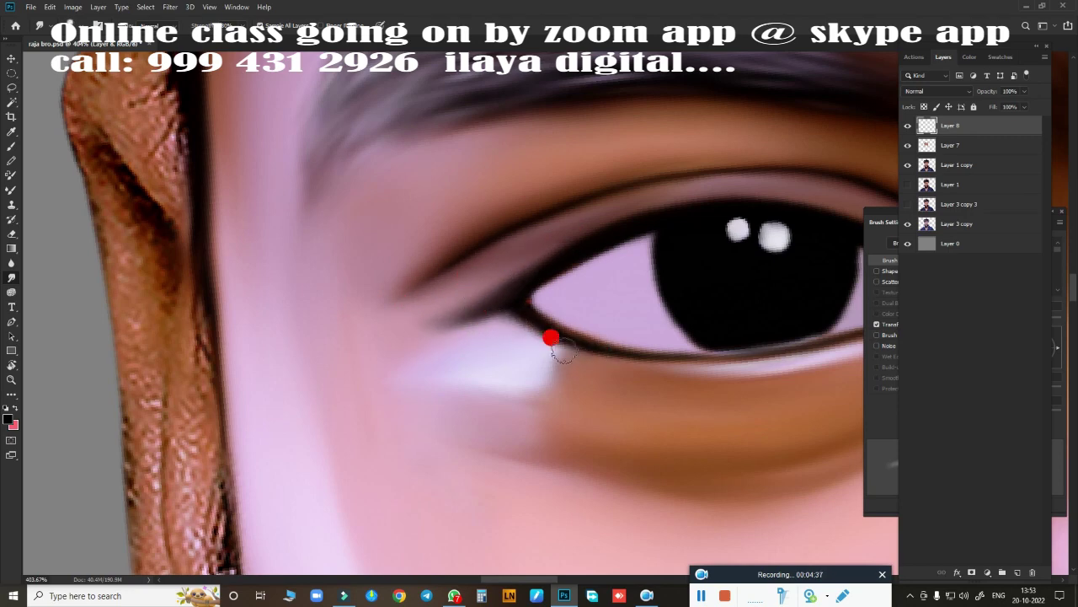
{"action": "scroll", "coordinate": [577, 299], "scroll_direction": "down", "scroll_amount": 5}
{"action": "scroll", "coordinate": [667, 265], "scroll_direction": "up", "scroll_amount": 5}
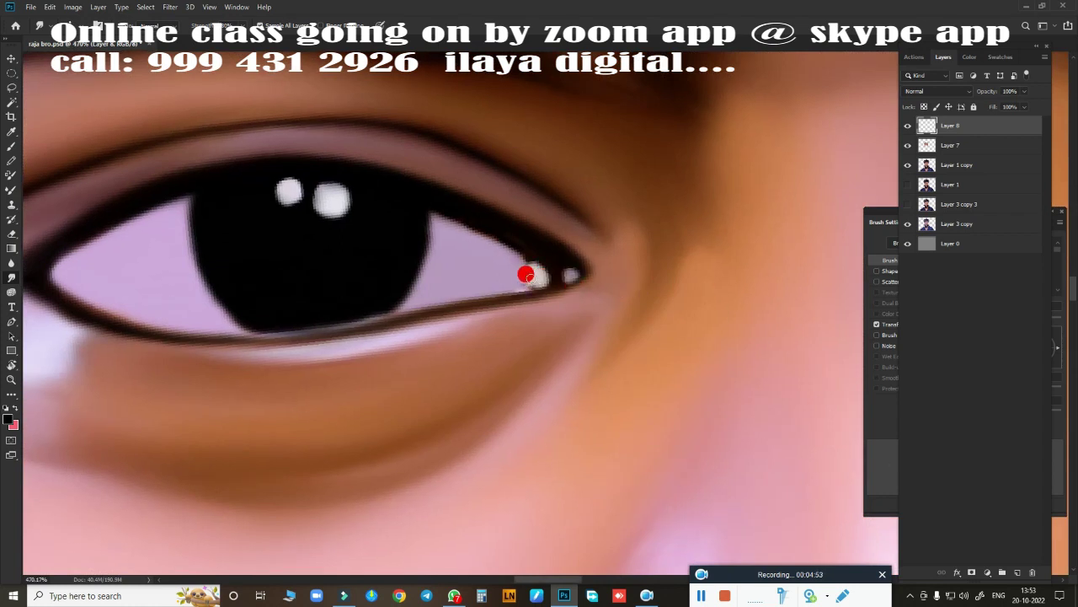
Toggle brush Transfer off, undo a stray pink dab, enlarge the brush, and turn Transfer back on.
{"action": "left_click", "coordinate": [880, 334]}
{"action": "scroll", "coordinate": [531, 280], "scroll_direction": "down", "scroll_amount": 2}
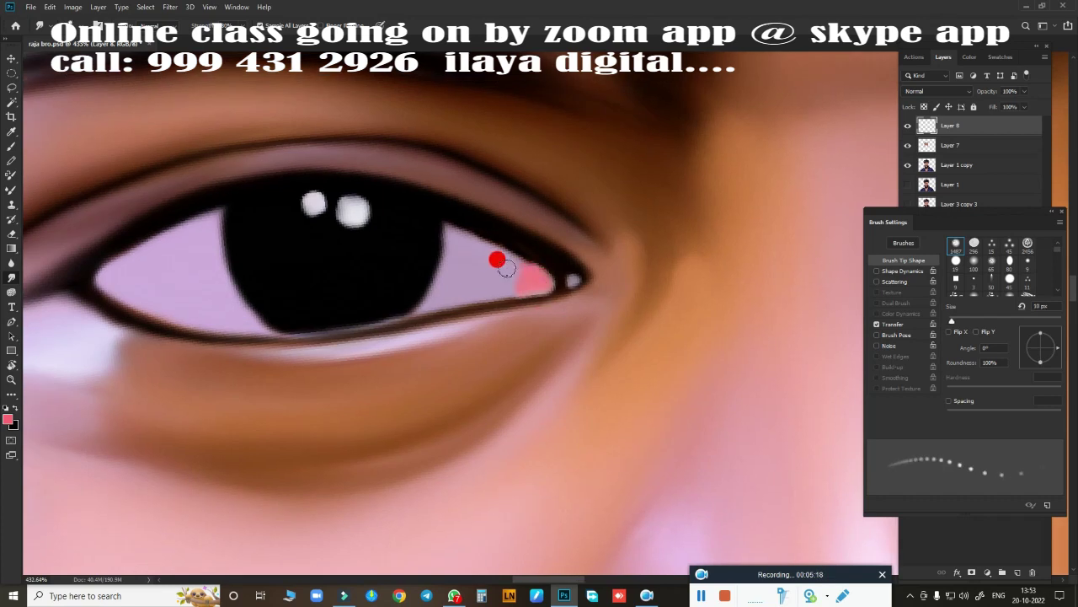
{"action": "key", "text": "ctrl+z"}
{"action": "key", "text": "bracketright"}
{"action": "key", "text": "bracketright"}
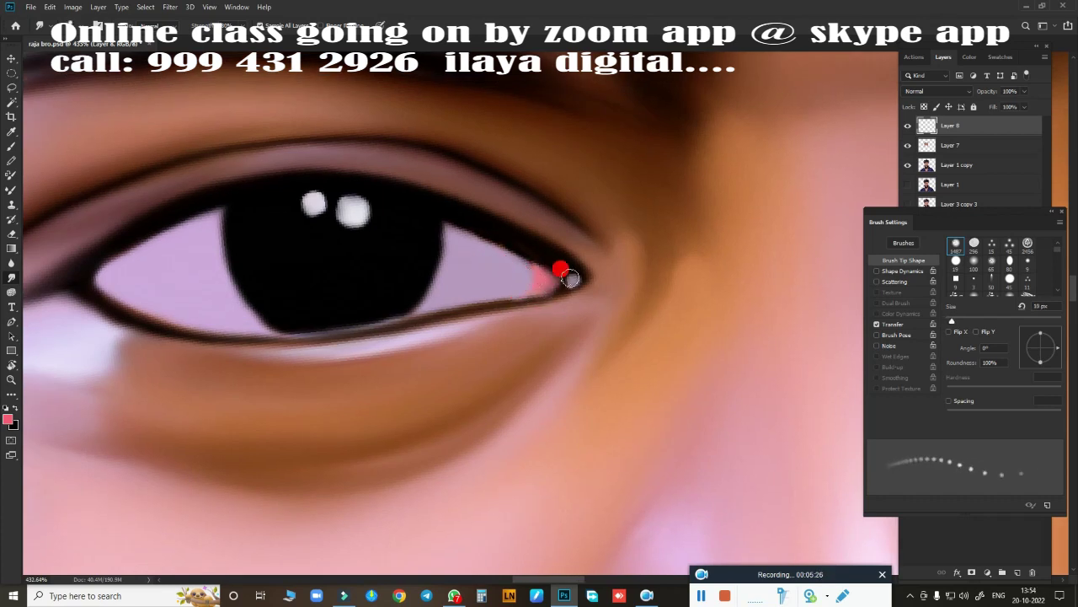
{"action": "scroll", "coordinate": [566, 272], "scroll_direction": "down", "scroll_amount": 5}
{"action": "scroll", "coordinate": [512, 380], "scroll_direction": "up", "scroll_amount": 2}
{"action": "scroll", "coordinate": [643, 267], "scroll_direction": "up", "scroll_amount": 2}
{"action": "scroll", "coordinate": [500, 332], "scroll_direction": "up", "scroll_amount": 1}
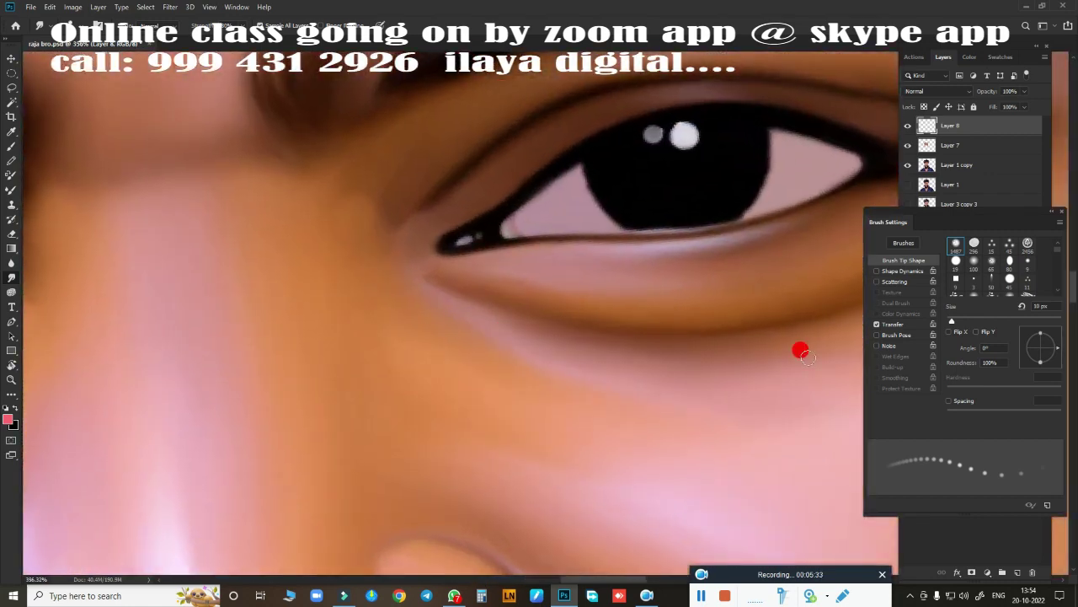
{"action": "left_click", "coordinate": [877, 324]}
{"action": "scroll", "coordinate": [494, 211], "scroll_direction": "up", "scroll_amount": 2}
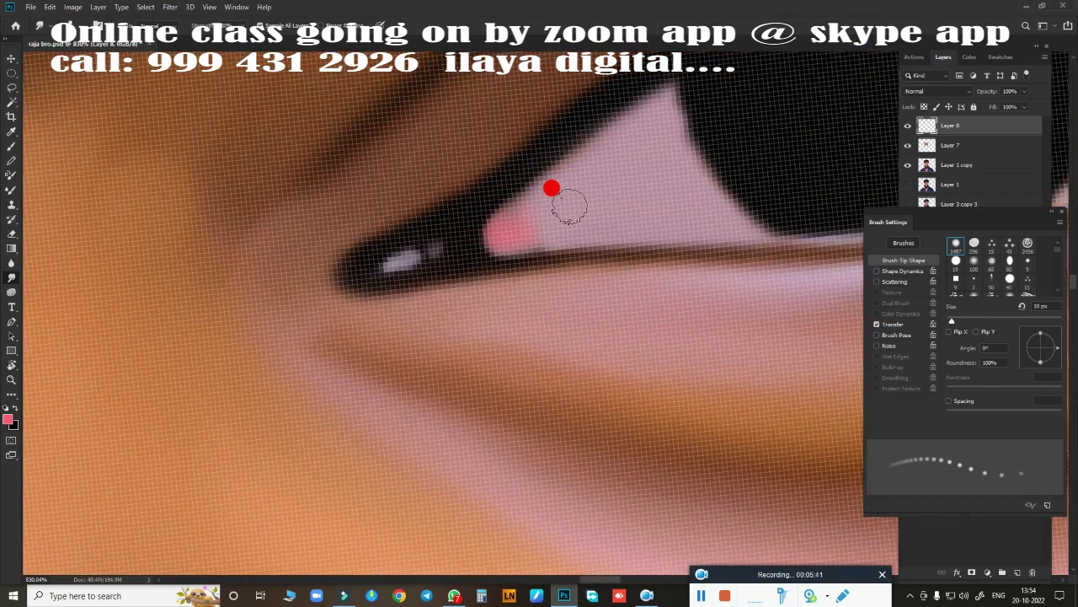
{"action": "scroll", "coordinate": [573, 302], "scroll_direction": "down", "scroll_amount": 5}
{"action": "scroll", "coordinate": [597, 385], "scroll_direction": "down", "scroll_amount": 2}
{"action": "scroll", "coordinate": [528, 151], "scroll_direction": "down", "scroll_amount": 3}
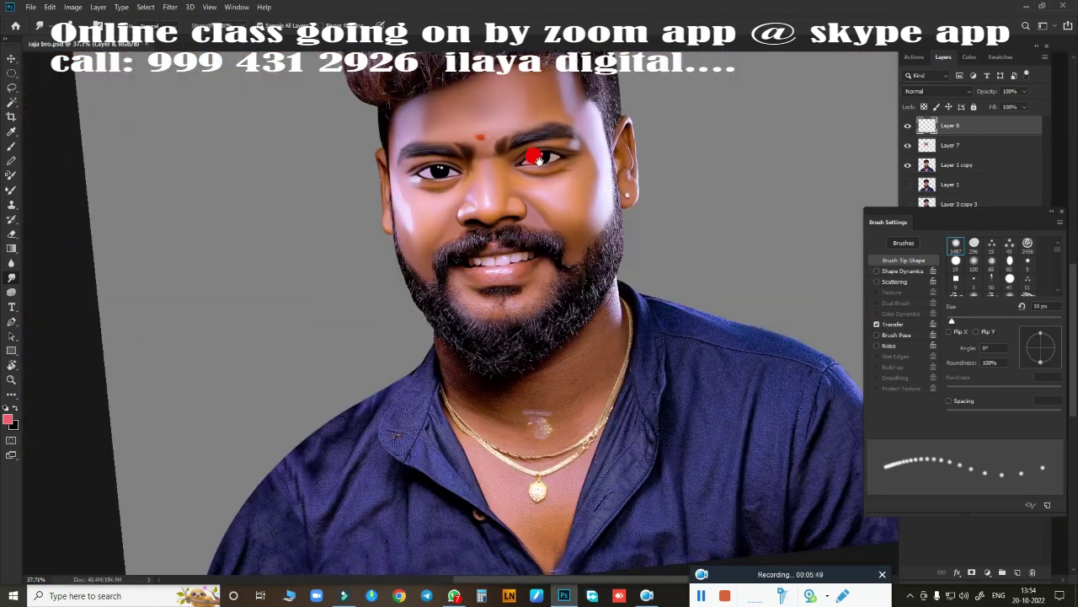
Delete Layer 7 to merge the painted layers, keeping painting on the layer above.
{"action": "left_click", "coordinate": [950, 145]}
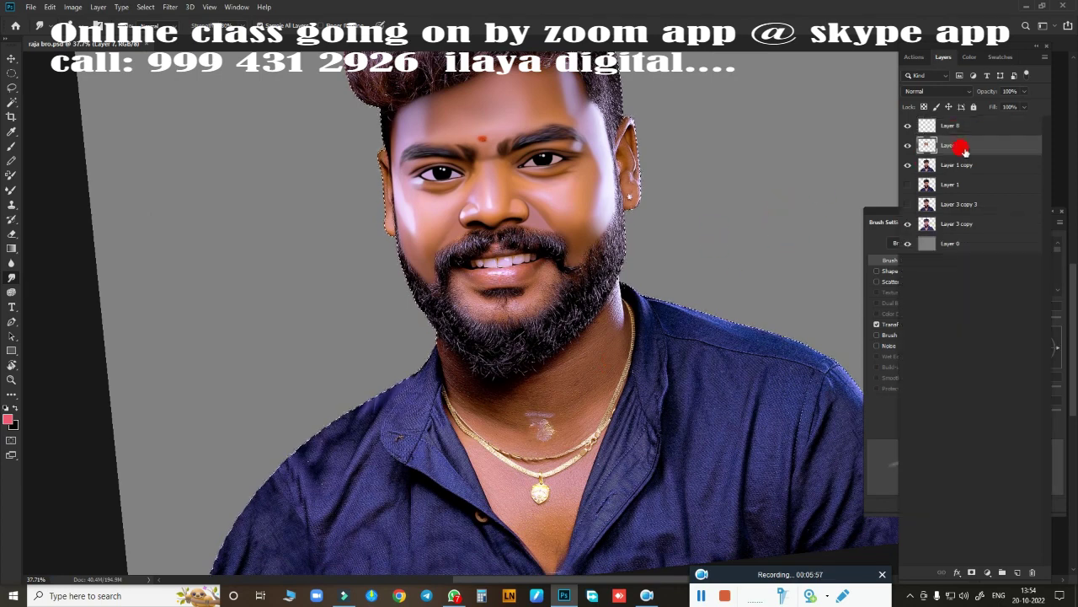
{"action": "key", "text": "Delete"}
{"action": "left_click", "coordinate": [961, 125]}
{"action": "scroll", "coordinate": [561, 427], "scroll_direction": "up", "scroll_amount": 5}
{"action": "scroll", "coordinate": [393, 254], "scroll_direction": "up", "scroll_amount": 3}
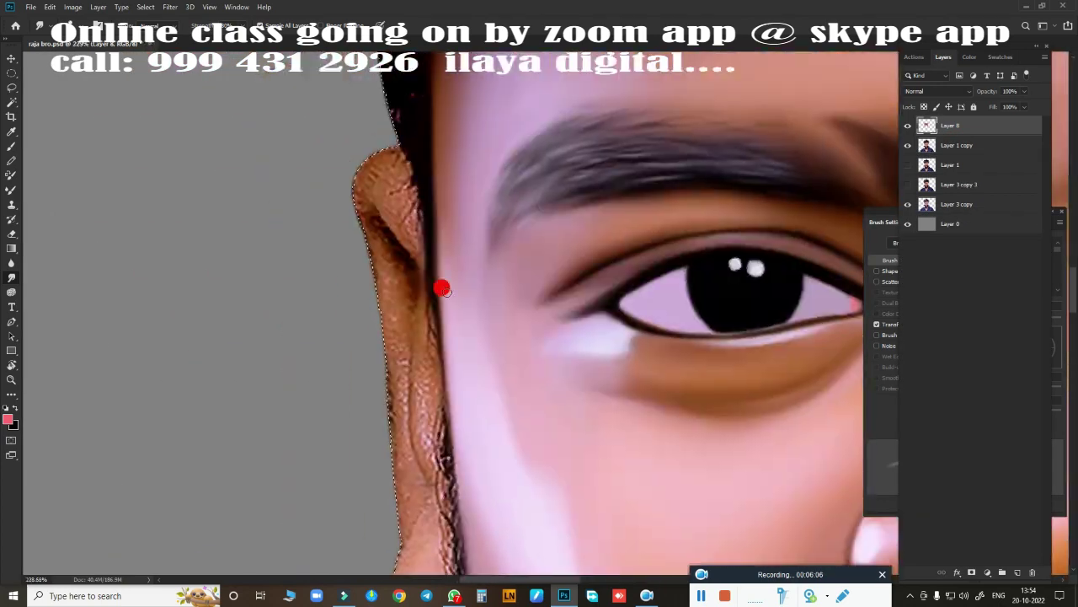
Smooth the ear edge in darker brown and paint over the earring sparkle.
{"action": "mouse_move", "coordinate": [396, 211]}
{"action": "left_mouse_down"}
{"action": "mouse_move", "coordinate": [418, 223]}
{"action": "mouse_move", "coordinate": [413, 178]}
{"action": "mouse_move", "coordinate": [432, 308]}
{"action": "mouse_move", "coordinate": [339, 154]}
{"action": "mouse_move", "coordinate": [329, 255]}
{"action": "mouse_move", "coordinate": [393, 261]}
{"action": "mouse_move", "coordinate": [335, 192]}
{"action": "mouse_move", "coordinate": [371, 233]}
{"action": "mouse_move", "coordinate": [363, 367]}
{"action": "mouse_move", "coordinate": [409, 332]}
{"action": "mouse_move", "coordinate": [380, 207]}
{"action": "left_mouse_up"}
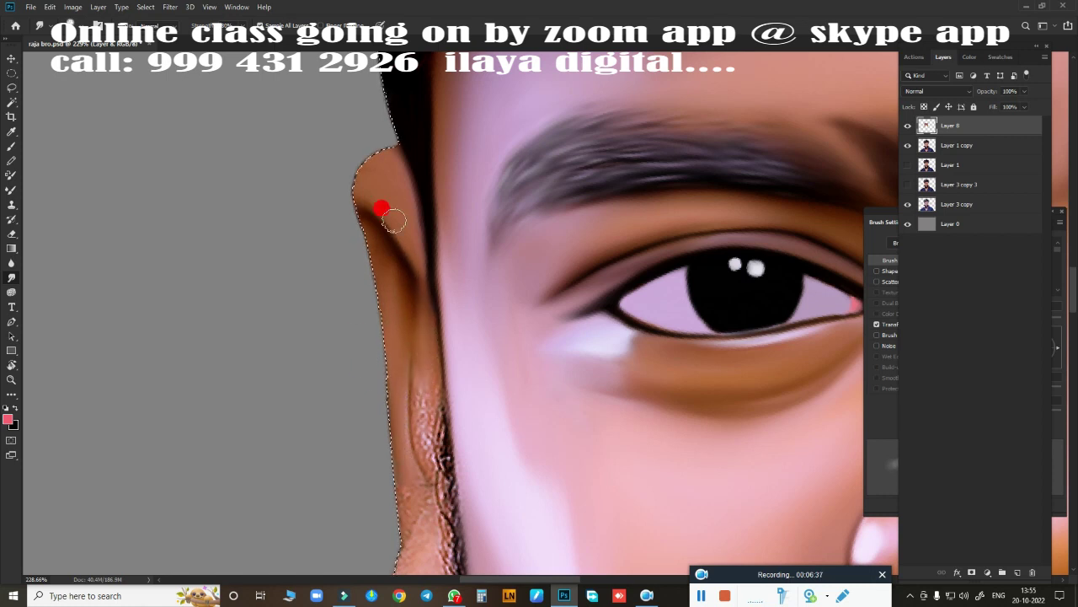
{"action": "scroll", "coordinate": [380, 207], "scroll_direction": "down", "scroll_amount": 4}
{"action": "mouse_move", "coordinate": [416, 130]}
{"action": "left_mouse_down"}
{"action": "mouse_move", "coordinate": [438, 362]}
{"action": "mouse_move", "coordinate": [407, 400]}
{"action": "mouse_move", "coordinate": [412, 313]}
{"action": "mouse_move", "coordinate": [430, 297]}
{"action": "mouse_move", "coordinate": [423, 429]}
{"action": "mouse_move", "coordinate": [438, 265]}
{"action": "mouse_move", "coordinate": [387, 280]}
{"action": "mouse_move", "coordinate": [376, 300]}
{"action": "mouse_move", "coordinate": [424, 238]}
{"action": "mouse_move", "coordinate": [436, 300]}
{"action": "mouse_move", "coordinate": [508, 400]}
{"action": "mouse_move", "coordinate": [631, 323]}
{"action": "mouse_move", "coordinate": [515, 270]}
{"action": "mouse_move", "coordinate": [477, 221]}
{"action": "mouse_move", "coordinate": [547, 174]}
{"action": "mouse_move", "coordinate": [585, 380]}
{"action": "mouse_move", "coordinate": [575, 224]}
{"action": "mouse_move", "coordinate": [453, 282]}
{"action": "mouse_move", "coordinate": [448, 345]}
{"action": "mouse_move", "coordinate": [458, 366]}
{"action": "mouse_move", "coordinate": [523, 250]}
{"action": "mouse_move", "coordinate": [547, 234]}
{"action": "mouse_move", "coordinate": [554, 272]}
{"action": "mouse_move", "coordinate": [539, 222]}
{"action": "mouse_move", "coordinate": [534, 247]}
{"action": "mouse_move", "coordinate": [589, 366]}
{"action": "left_mouse_up"}
{"action": "scroll", "coordinate": [507, 212], "scroll_direction": "down", "scroll_amount": 3}
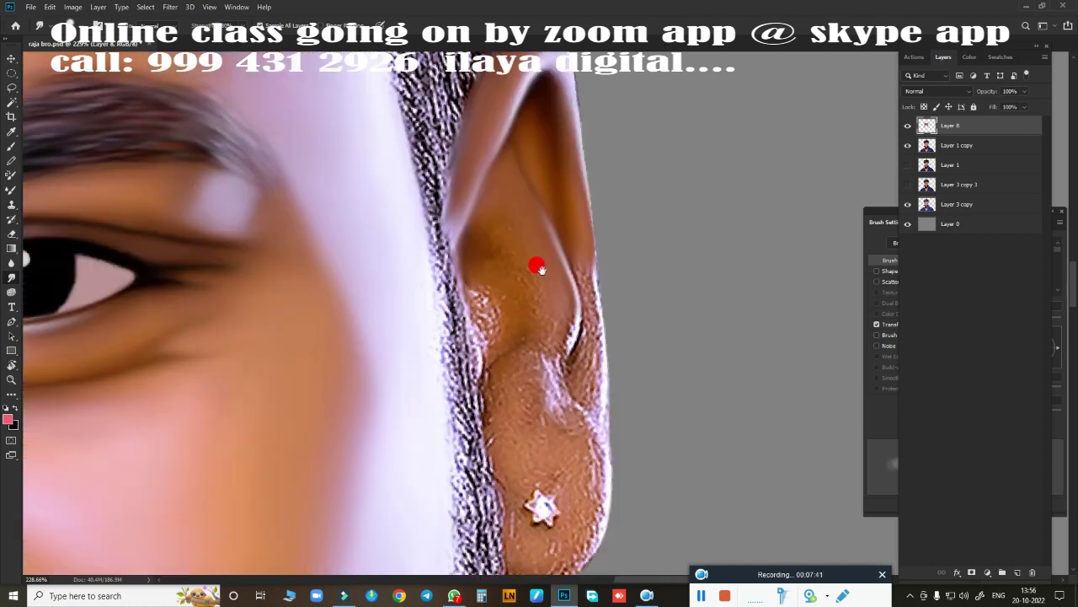
{"action": "scroll", "coordinate": [534, 264], "scroll_direction": "down", "scroll_amount": 1}
{"action": "mouse_move", "coordinate": [459, 153]}
{"action": "left_mouse_down"}
{"action": "mouse_move", "coordinate": [475, 250]}
{"action": "mouse_move", "coordinate": [535, 266]}
{"action": "mouse_move", "coordinate": [566, 127]}
{"action": "mouse_move", "coordinate": [556, 317]}
{"action": "mouse_move", "coordinate": [575, 265]}
{"action": "mouse_move", "coordinate": [588, 366]}
{"action": "mouse_move", "coordinate": [518, 320]}
{"action": "mouse_move", "coordinate": [570, 403]}
{"action": "mouse_move", "coordinate": [609, 424]}
{"action": "mouse_move", "coordinate": [474, 316]}
{"action": "mouse_move", "coordinate": [490, 410]}
{"action": "mouse_move", "coordinate": [486, 247]}
{"action": "mouse_move", "coordinate": [534, 365]}
{"action": "mouse_move", "coordinate": [557, 316]}
{"action": "left_mouse_up"}
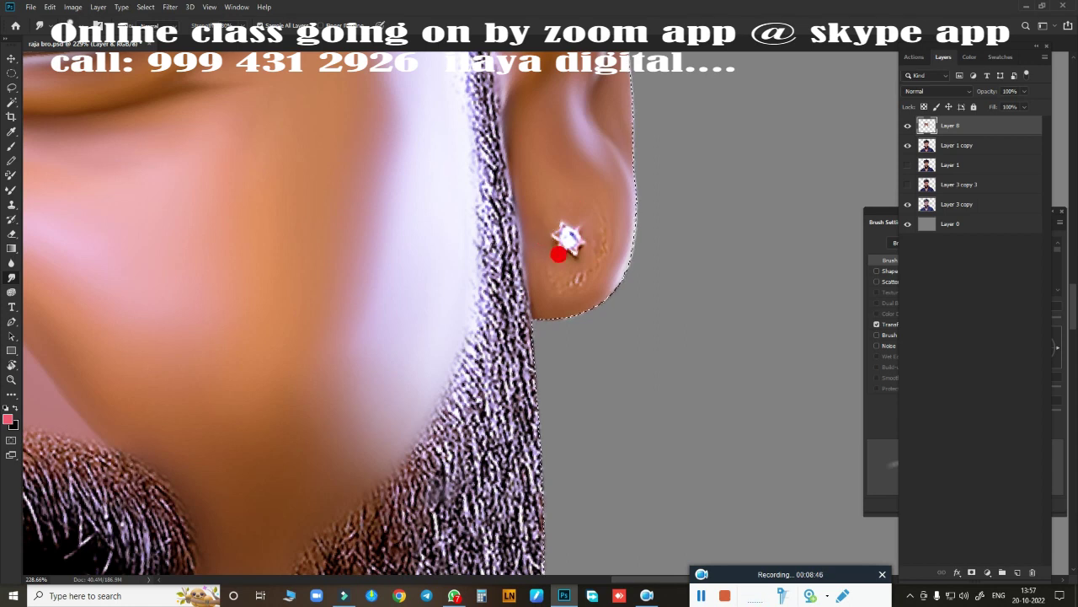
{"action": "mouse_move", "coordinate": [558, 254]}
{"action": "left_mouse_down"}
{"action": "mouse_move", "coordinate": [566, 231]}
{"action": "mouse_move", "coordinate": [580, 280]}
{"action": "mouse_move", "coordinate": [608, 158]}
{"action": "mouse_move", "coordinate": [590, 150]}
{"action": "mouse_move", "coordinate": [600, 172]}
{"action": "mouse_move", "coordinate": [571, 82]}
{"action": "mouse_move", "coordinate": [522, 259]}
{"action": "mouse_move", "coordinate": [590, 261]}
{"action": "mouse_move", "coordinate": [520, 362]}
{"action": "mouse_move", "coordinate": [518, 270]}
{"action": "mouse_move", "coordinate": [543, 270]}
{"action": "mouse_move", "coordinate": [423, 291]}
{"action": "mouse_move", "coordinate": [404, 270]}
{"action": "mouse_move", "coordinate": [464, 296]}
{"action": "mouse_move", "coordinate": [295, 278]}
{"action": "mouse_move", "coordinate": [401, 271]}
{"action": "left_mouse_up"}
{"action": "scroll", "coordinate": [512, 346], "scroll_direction": "down", "scroll_amount": 3}
Blend out the dark gaps and marks on the front and right upper teeth, brightening them.
{"action": "left_click_drag", "start_coordinate": [600, 259], "coordinate": [560, 269]}
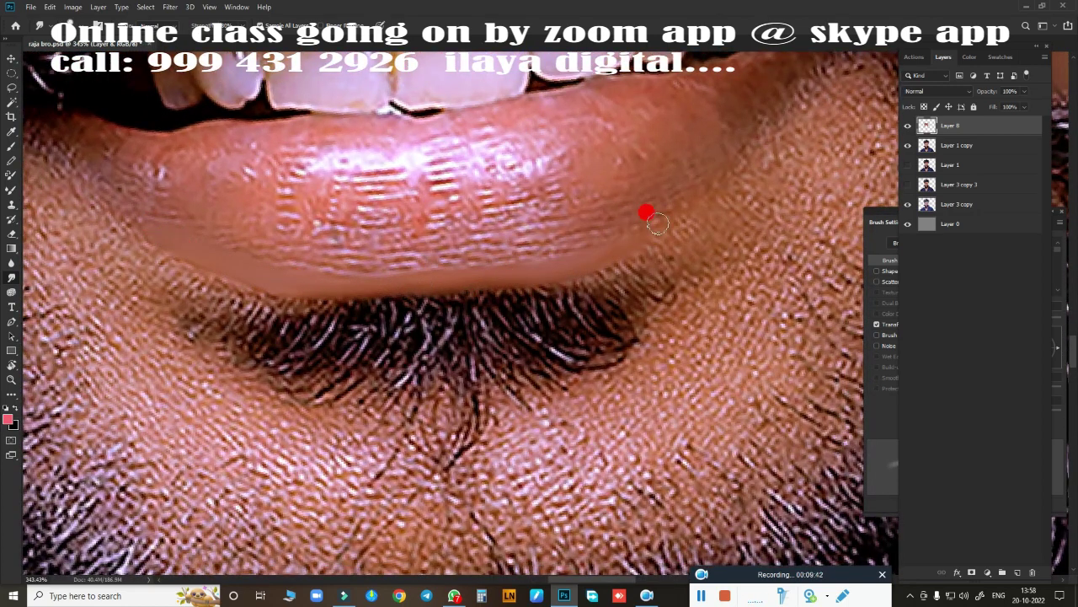
{"action": "left_click_drag", "start_coordinate": [706, 187], "coordinate": [621, 215]}
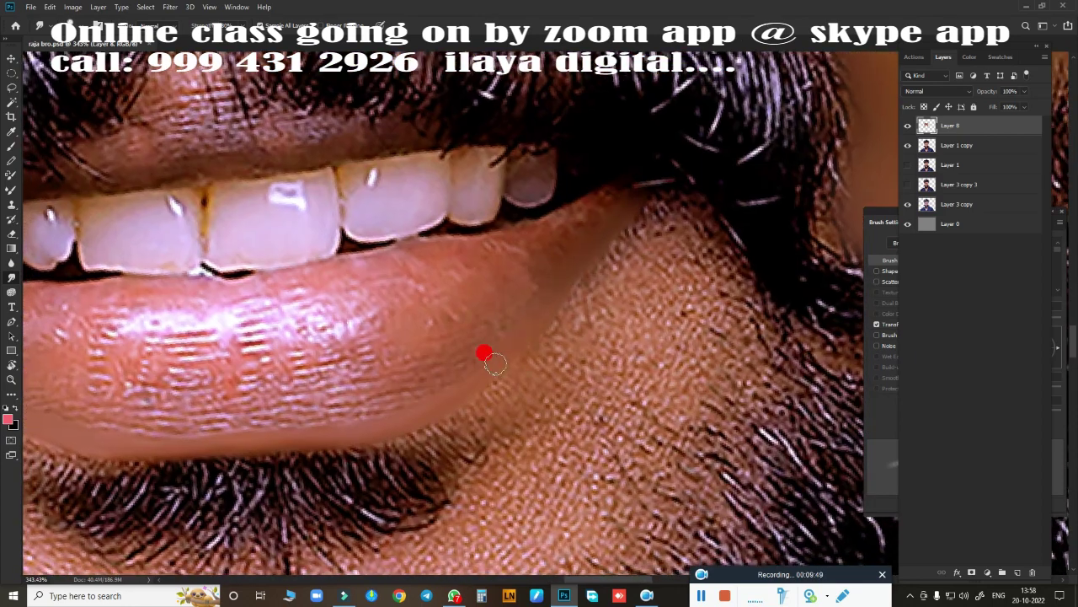
{"action": "mouse_move", "coordinate": [54, 424]}
{"action": "left_mouse_down"}
{"action": "mouse_move", "coordinate": [342, 301]}
{"action": "mouse_move", "coordinate": [260, 224]}
{"action": "left_mouse_up"}
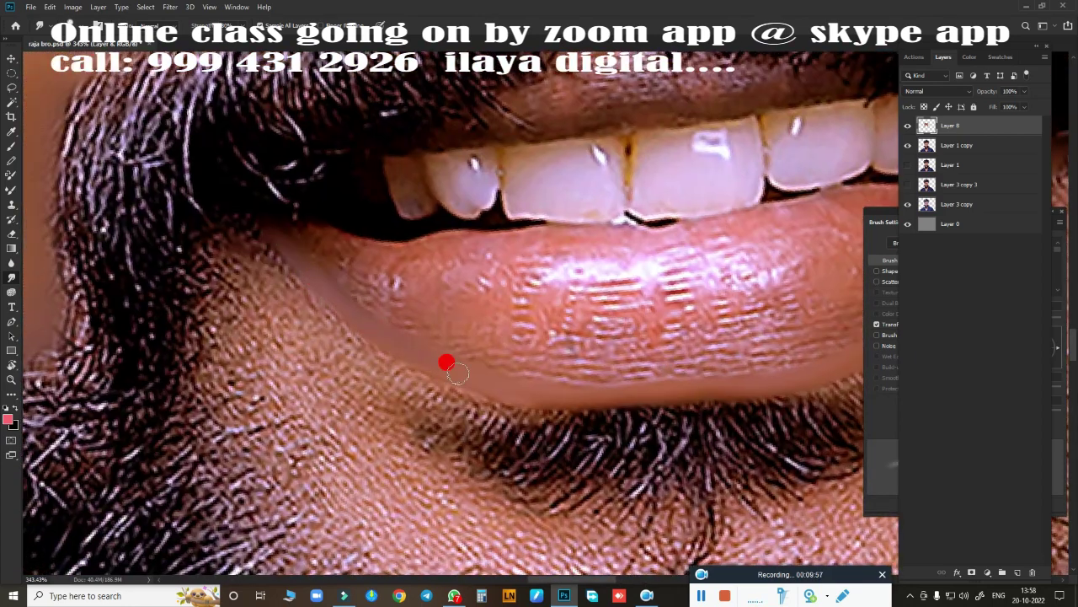
{"action": "left_click_drag", "start_coordinate": [447, 363], "coordinate": [378, 274]}
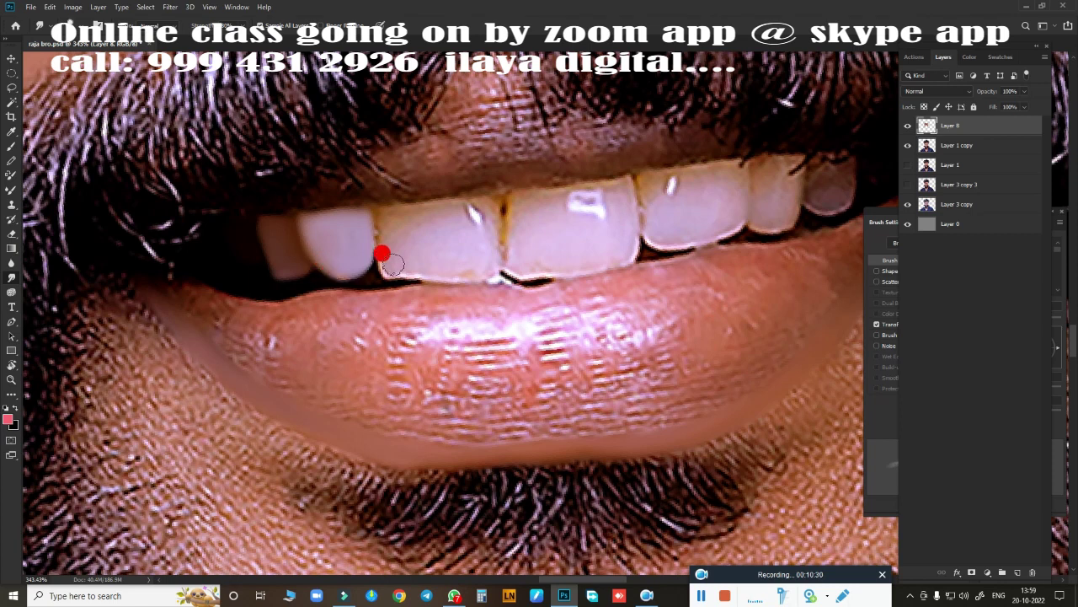
{"action": "mouse_move", "coordinate": [381, 253]}
{"action": "left_mouse_down"}
{"action": "mouse_move", "coordinate": [374, 209]}
{"action": "mouse_move", "coordinate": [407, 258]}
{"action": "mouse_move", "coordinate": [476, 213]}
{"action": "left_mouse_up"}
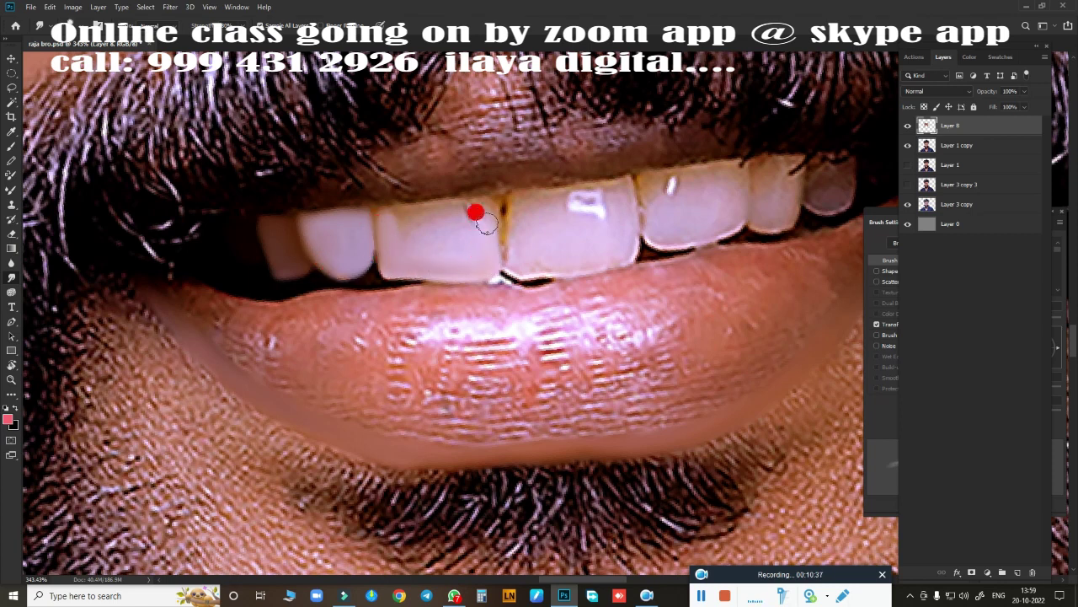
{"action": "mouse_move", "coordinate": [457, 255]}
{"action": "left_mouse_down"}
{"action": "mouse_move", "coordinate": [380, 222]}
{"action": "mouse_move", "coordinate": [462, 200]}
{"action": "mouse_move", "coordinate": [410, 231]}
{"action": "mouse_move", "coordinate": [510, 251]}
{"action": "mouse_move", "coordinate": [604, 233]}
{"action": "mouse_move", "coordinate": [578, 190]}
{"action": "mouse_move", "coordinate": [547, 183]}
{"action": "mouse_move", "coordinate": [605, 180]}
{"action": "mouse_move", "coordinate": [500, 215]}
{"action": "left_mouse_up"}
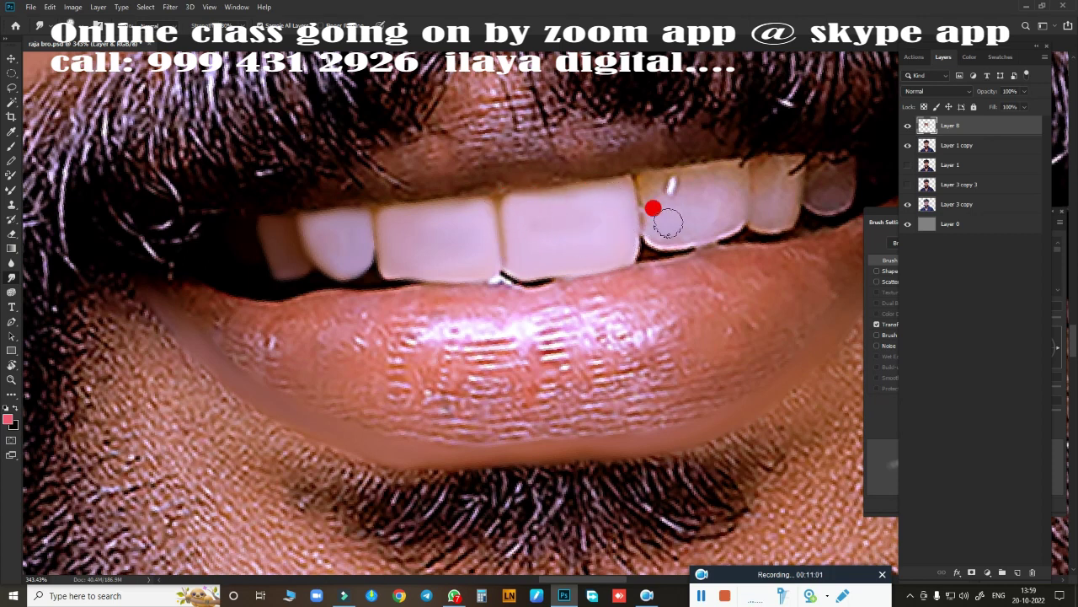
{"action": "mouse_move", "coordinate": [584, 219]}
{"action": "left_mouse_down"}
{"action": "mouse_move", "coordinate": [602, 197]}
{"action": "mouse_move", "coordinate": [478, 271]}
{"action": "mouse_move", "coordinate": [500, 261]}
{"action": "mouse_move", "coordinate": [518, 211]}
{"action": "mouse_move", "coordinate": [498, 224]}
{"action": "mouse_move", "coordinate": [490, 213]}
{"action": "mouse_move", "coordinate": [447, 252]}
{"action": "left_mouse_up"}
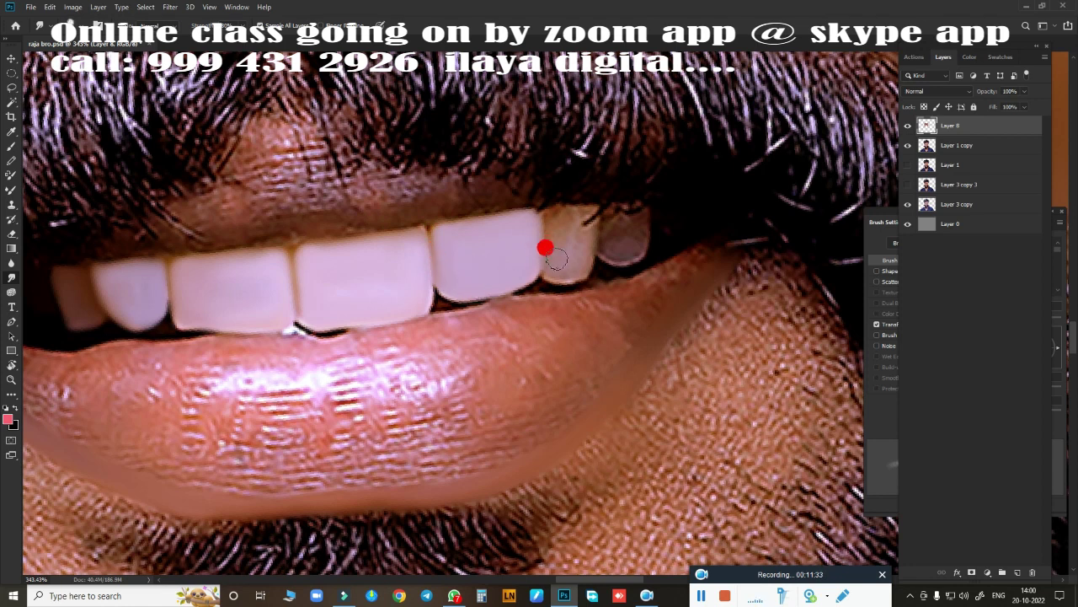
{"action": "left_click_drag", "start_coordinate": [556, 259], "coordinate": [552, 226]}
{"action": "mouse_move", "coordinate": [567, 262]}
{"action": "left_mouse_down"}
{"action": "mouse_move", "coordinate": [570, 219]}
{"action": "mouse_move", "coordinate": [548, 219]}
{"action": "left_mouse_up"}
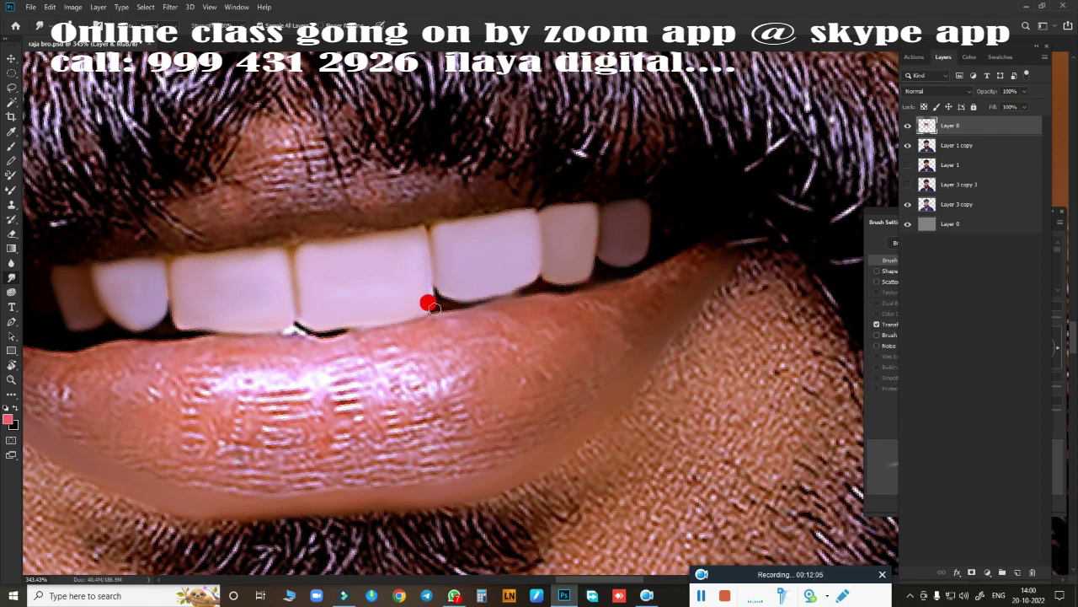
Add blended white highlights across the lower lip and lighten its dark left corner.
{"action": "left_click_drag", "start_coordinate": [193, 330], "coordinate": [578, 304]}
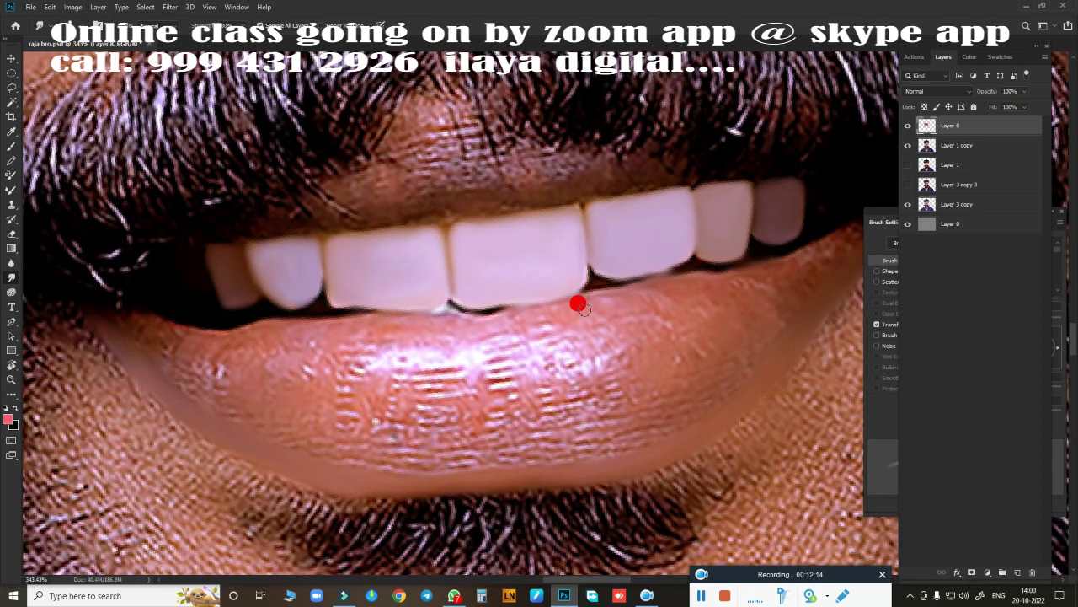
{"action": "left_click_drag", "start_coordinate": [453, 373], "coordinate": [471, 288]}
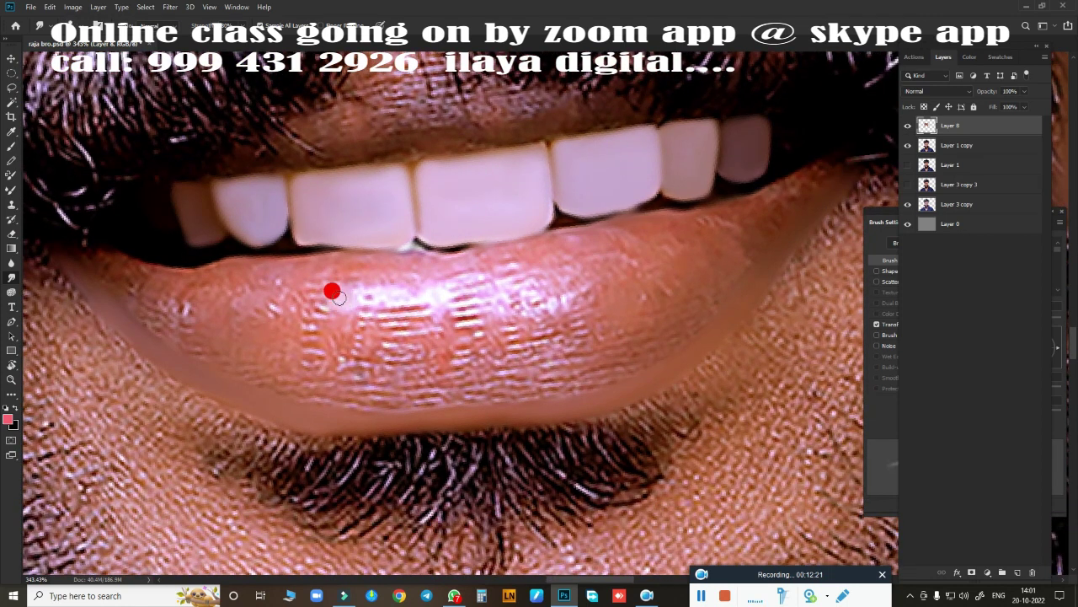
{"action": "left_click_drag", "start_coordinate": [339, 298], "coordinate": [556, 295]}
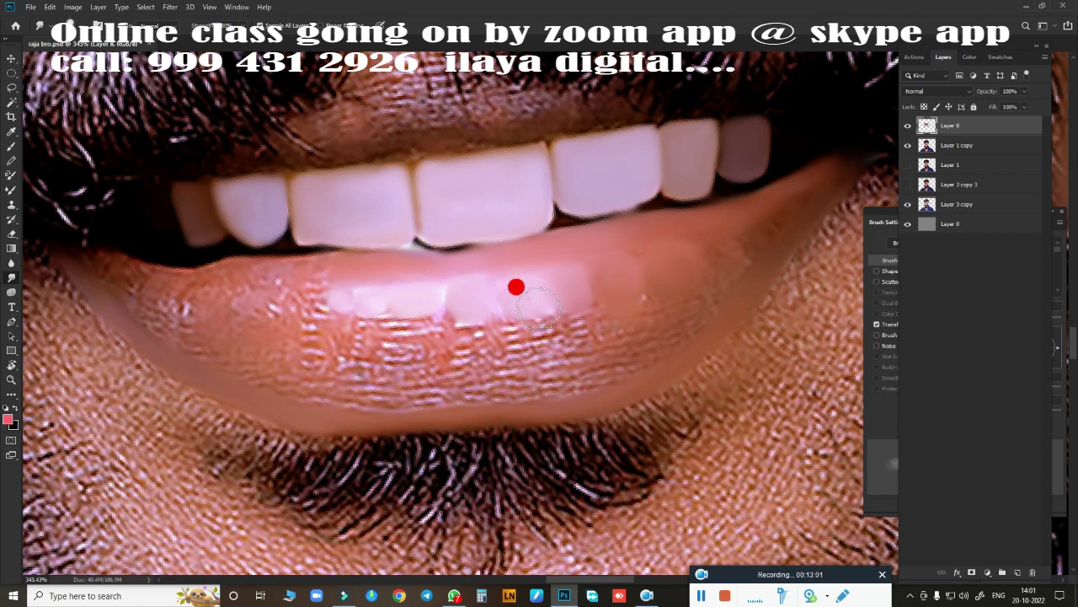
{"action": "left_click", "coordinate": [263, 297]}
{"action": "left_click_drag", "start_coordinate": [308, 294], "coordinate": [317, 264]}
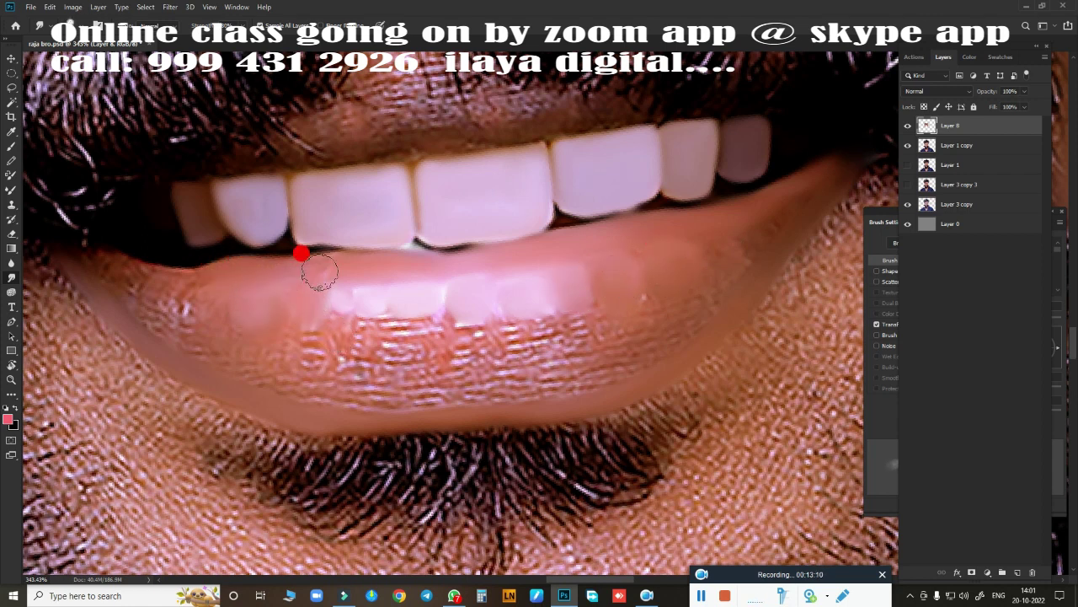
{"action": "mouse_move", "coordinate": [90, 253]}
{"action": "left_mouse_down"}
{"action": "mouse_move", "coordinate": [183, 281]}
{"action": "mouse_move", "coordinate": [189, 307]}
{"action": "mouse_move", "coordinate": [272, 343]}
{"action": "mouse_move", "coordinate": [207, 307]}
{"action": "mouse_move", "coordinate": [211, 357]}
{"action": "mouse_move", "coordinate": [106, 284]}
{"action": "mouse_move", "coordinate": [296, 291]}
{"action": "mouse_move", "coordinate": [323, 329]}
{"action": "mouse_move", "coordinate": [424, 337]}
{"action": "mouse_move", "coordinate": [330, 373]}
{"action": "mouse_move", "coordinate": [292, 371]}
{"action": "mouse_move", "coordinate": [465, 381]}
{"action": "mouse_move", "coordinate": [457, 362]}
{"action": "mouse_move", "coordinate": [277, 366]}
{"action": "mouse_move", "coordinate": [691, 301]}
{"action": "mouse_move", "coordinate": [477, 337]}
{"action": "mouse_move", "coordinate": [595, 306]}
{"action": "mouse_move", "coordinate": [457, 339]}
{"action": "mouse_move", "coordinate": [534, 292]}
{"action": "mouse_move", "coordinate": [405, 306]}
{"action": "mouse_move", "coordinate": [431, 292]}
{"action": "left_mouse_up"}
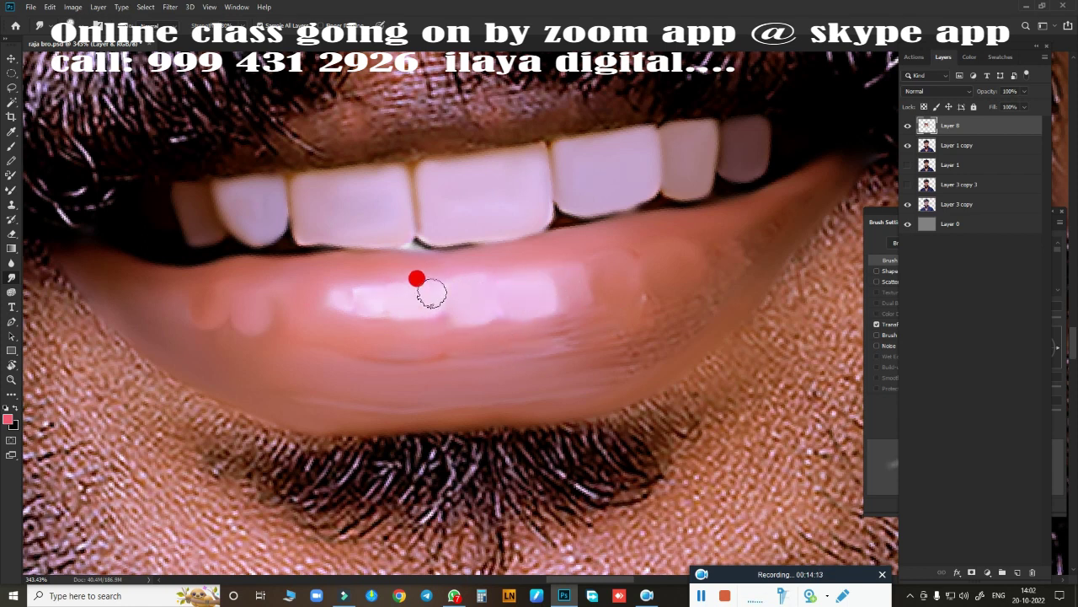
{"action": "mouse_move", "coordinate": [781, 215]}
{"action": "left_mouse_down"}
{"action": "mouse_move", "coordinate": [713, 243]}
{"action": "mouse_move", "coordinate": [683, 308]}
{"action": "mouse_move", "coordinate": [554, 366]}
{"action": "mouse_move", "coordinate": [636, 282]}
{"action": "mouse_move", "coordinate": [332, 361]}
{"action": "mouse_move", "coordinate": [289, 348]}
{"action": "mouse_move", "coordinate": [645, 286]}
{"action": "left_mouse_up"}
Smooth the upper lip along the gum line into even skin tone.
{"action": "scroll", "coordinate": [645, 366], "scroll_direction": "down", "scroll_amount": 3}
{"action": "scroll", "coordinate": [438, 346], "scroll_direction": "down", "scroll_amount": 1}
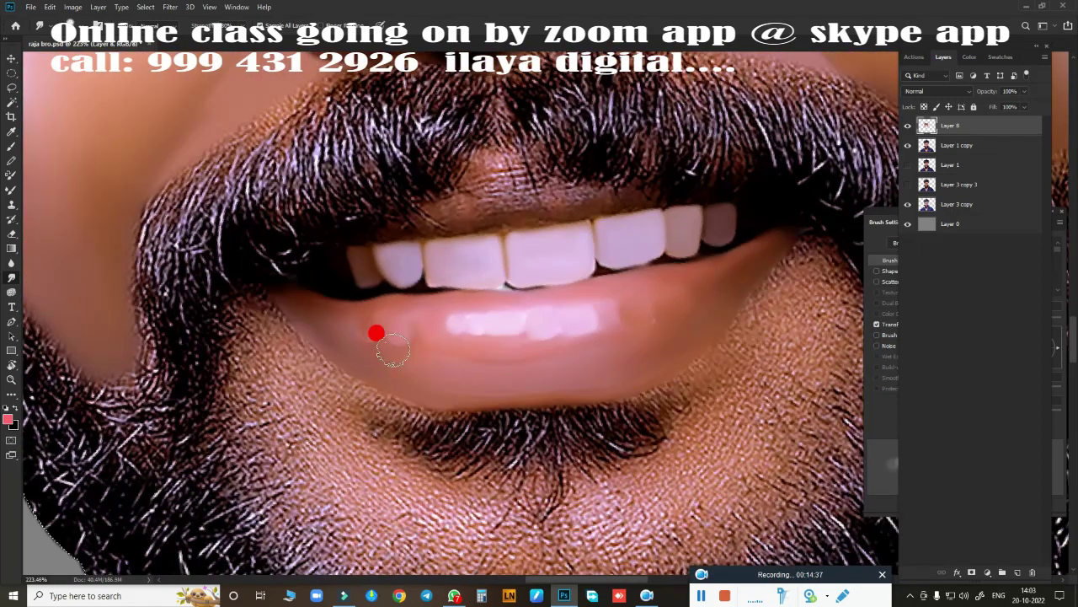
{"action": "scroll", "coordinate": [559, 305], "scroll_direction": "down", "scroll_amount": 2}
{"action": "scroll", "coordinate": [578, 298], "scroll_direction": "up", "scroll_amount": 5}
{"action": "scroll", "coordinate": [590, 249], "scroll_direction": "up", "scroll_amount": 1}
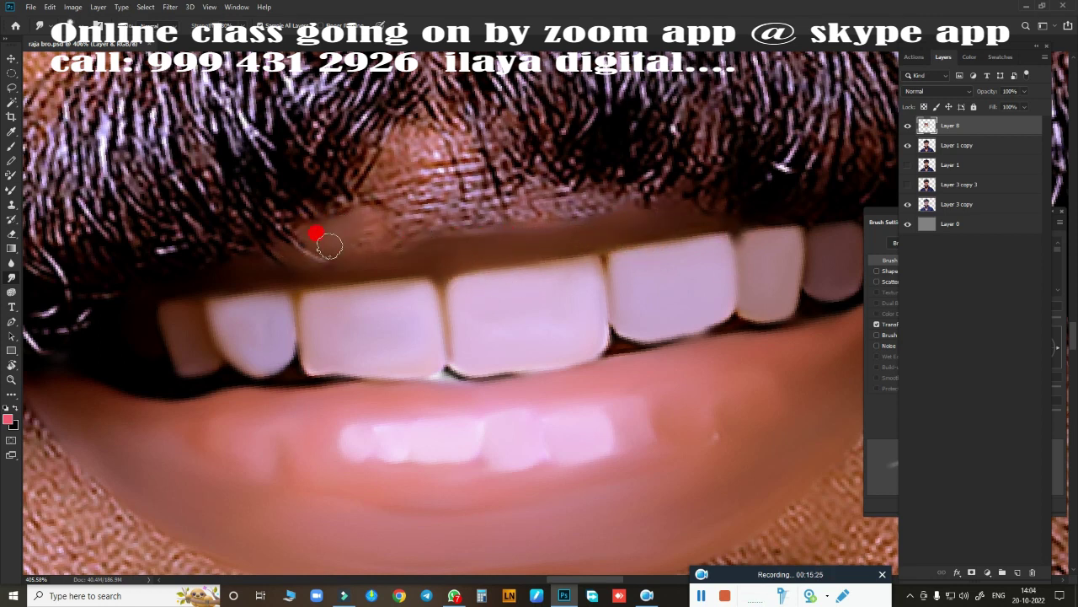
{"action": "mouse_move", "coordinate": [394, 181]}
{"action": "left_mouse_down"}
{"action": "mouse_move", "coordinate": [462, 174]}
{"action": "mouse_move", "coordinate": [616, 193]}
{"action": "mouse_move", "coordinate": [497, 196]}
{"action": "mouse_move", "coordinate": [597, 200]}
{"action": "mouse_move", "coordinate": [481, 214]}
{"action": "mouse_move", "coordinate": [378, 149]}
{"action": "mouse_move", "coordinate": [440, 137]}
{"action": "mouse_move", "coordinate": [430, 176]}
{"action": "mouse_move", "coordinate": [419, 142]}
{"action": "mouse_move", "coordinate": [400, 214]}
{"action": "mouse_move", "coordinate": [469, 166]}
{"action": "mouse_move", "coordinate": [504, 233]}
{"action": "mouse_move", "coordinate": [384, 232]}
{"action": "mouse_move", "coordinate": [503, 209]}
{"action": "mouse_move", "coordinate": [397, 233]}
{"action": "mouse_move", "coordinate": [483, 219]}
{"action": "left_mouse_up"}
With the Mixer Brush, smooth the skin right of the lower lip and the lip-corner band.
{"action": "key", "text": "e"}
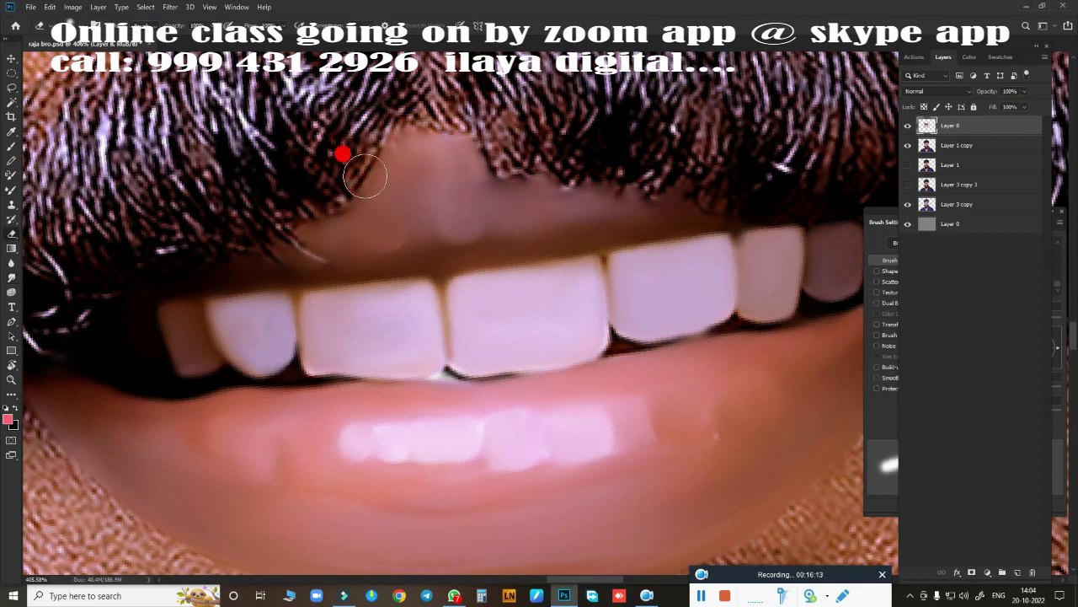
{"action": "scroll", "coordinate": [598, 303], "scroll_direction": "down", "scroll_amount": 5}
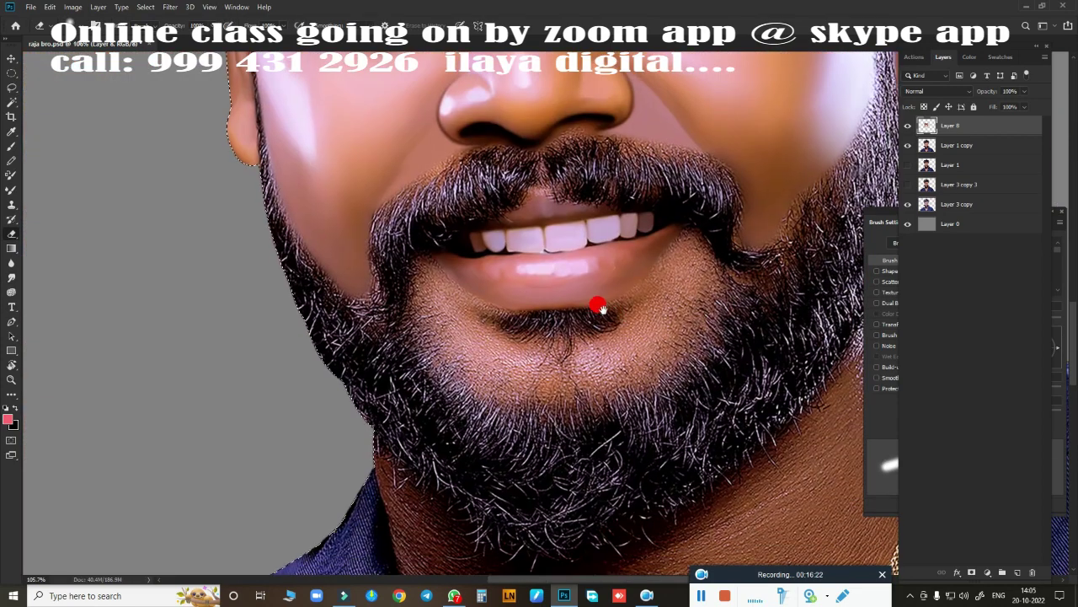
{"action": "scroll", "coordinate": [628, 301], "scroll_direction": "up", "scroll_amount": 3}
{"action": "key", "text": "b"}
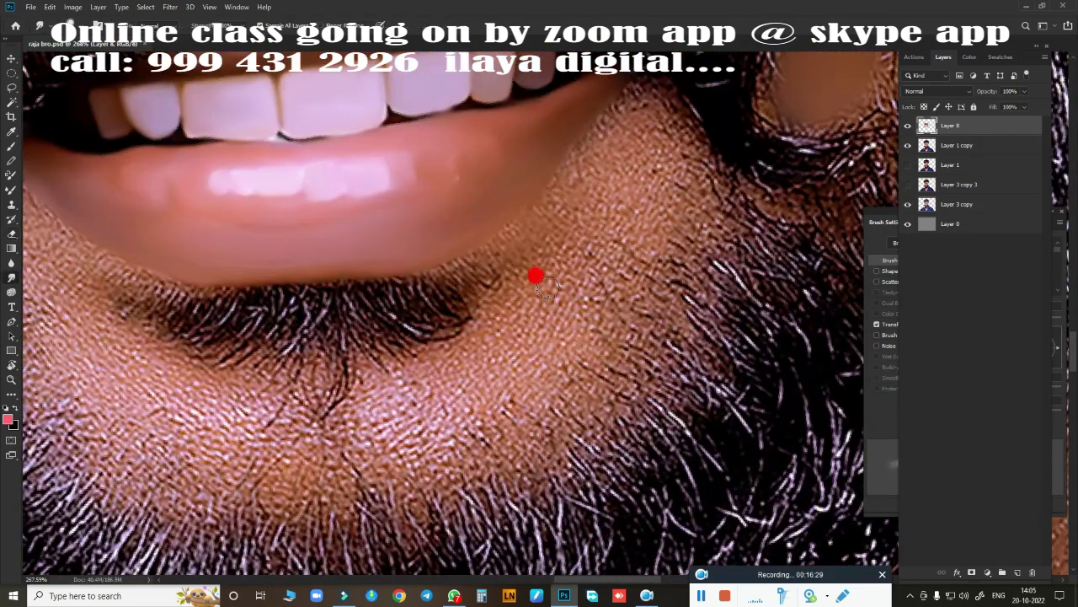
{"action": "mouse_move", "coordinate": [508, 243]}
{"action": "left_mouse_down"}
{"action": "mouse_move", "coordinate": [621, 77]}
{"action": "mouse_move", "coordinate": [541, 214]}
{"action": "mouse_move", "coordinate": [631, 76]}
{"action": "mouse_move", "coordinate": [595, 216]}
{"action": "mouse_move", "coordinate": [610, 227]}
{"action": "mouse_move", "coordinate": [631, 114]}
{"action": "mouse_move", "coordinate": [652, 106]}
{"action": "mouse_move", "coordinate": [691, 137]}
{"action": "mouse_move", "coordinate": [592, 270]}
{"action": "mouse_move", "coordinate": [634, 209]}
{"action": "mouse_move", "coordinate": [573, 135]}
{"action": "mouse_move", "coordinate": [531, 250]}
{"action": "mouse_move", "coordinate": [587, 264]}
{"action": "mouse_move", "coordinate": [420, 438]}
{"action": "mouse_move", "coordinate": [498, 399]}
{"action": "mouse_move", "coordinate": [354, 368]}
{"action": "mouse_move", "coordinate": [424, 332]}
{"action": "mouse_move", "coordinate": [396, 367]}
{"action": "mouse_move", "coordinate": [455, 380]}
{"action": "mouse_move", "coordinate": [607, 193]}
{"action": "mouse_move", "coordinate": [560, 280]}
{"action": "left_mouse_up"}
{"action": "scroll", "coordinate": [561, 279], "scroll_direction": "left", "scroll_amount": 5}
{"action": "mouse_move", "coordinate": [416, 327]}
{"action": "left_mouse_down"}
{"action": "mouse_move", "coordinate": [361, 250]}
{"action": "mouse_move", "coordinate": [301, 210]}
{"action": "mouse_move", "coordinate": [256, 158]}
{"action": "mouse_move", "coordinate": [376, 231]}
{"action": "mouse_move", "coordinate": [623, 268]}
{"action": "mouse_move", "coordinate": [523, 272]}
{"action": "left_mouse_up"}
Blend the beard at the mouth corners and under the lower lip, then save.
{"action": "mouse_move", "coordinate": [270, 196]}
{"action": "left_mouse_down"}
{"action": "mouse_move", "coordinate": [253, 253]}
{"action": "mouse_move", "coordinate": [265, 217]}
{"action": "mouse_move", "coordinate": [284, 241]}
{"action": "mouse_move", "coordinate": [325, 374]}
{"action": "mouse_move", "coordinate": [253, 277]}
{"action": "mouse_move", "coordinate": [539, 496]}
{"action": "mouse_move", "coordinate": [493, 457]}
{"action": "mouse_move", "coordinate": [649, 421]}
{"action": "mouse_move", "coordinate": [606, 428]}
{"action": "mouse_move", "coordinate": [621, 474]}
{"action": "left_mouse_up"}
{"action": "scroll", "coordinate": [622, 473], "scroll_direction": "down", "scroll_amount": 5}
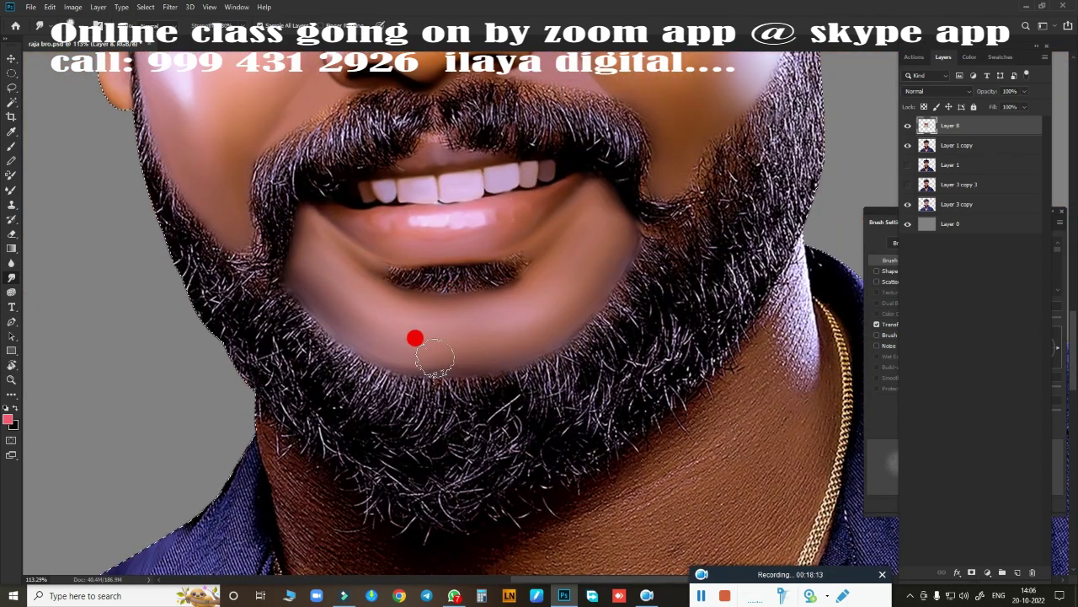
{"action": "mouse_move", "coordinate": [640, 203]}
{"action": "left_mouse_down"}
{"action": "mouse_move", "coordinate": [603, 300]}
{"action": "mouse_move", "coordinate": [273, 204]}
{"action": "mouse_move", "coordinate": [378, 356]}
{"action": "mouse_move", "coordinate": [547, 348]}
{"action": "left_mouse_up"}
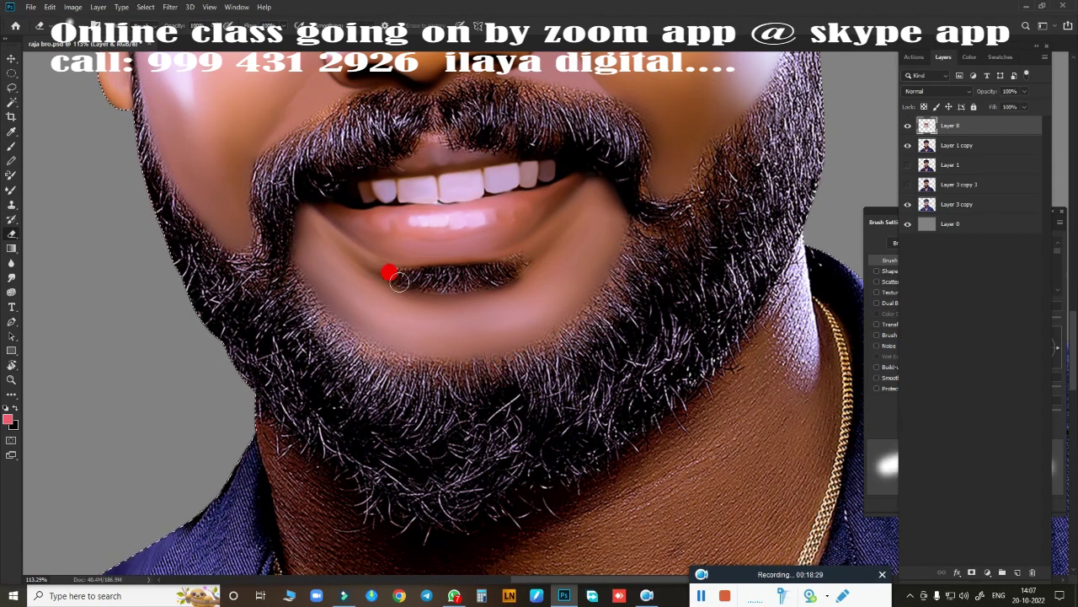
{"action": "mouse_move", "coordinate": [405, 283]}
{"action": "left_mouse_down"}
{"action": "mouse_move", "coordinate": [422, 292]}
{"action": "mouse_move", "coordinate": [522, 261]}
{"action": "mouse_move", "coordinate": [421, 276]}
{"action": "left_mouse_up"}
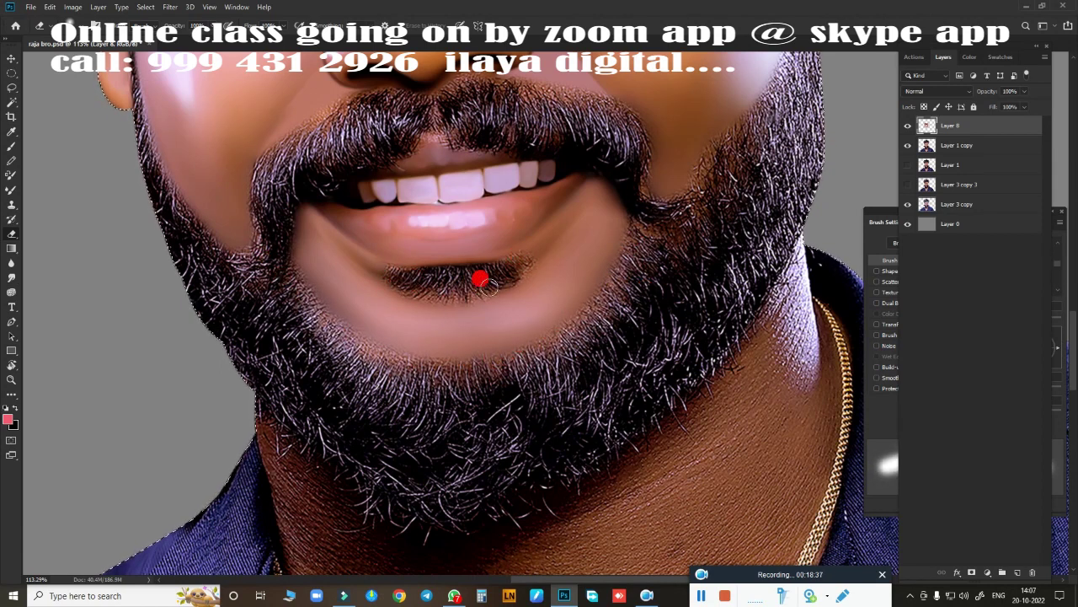
{"action": "key", "text": "ctrl+s"}
{"action": "scroll", "coordinate": [550, 258], "scroll_direction": "down", "scroll_amount": 4}
{"action": "scroll", "coordinate": [582, 393], "scroll_direction": "up", "scroll_amount": 3}
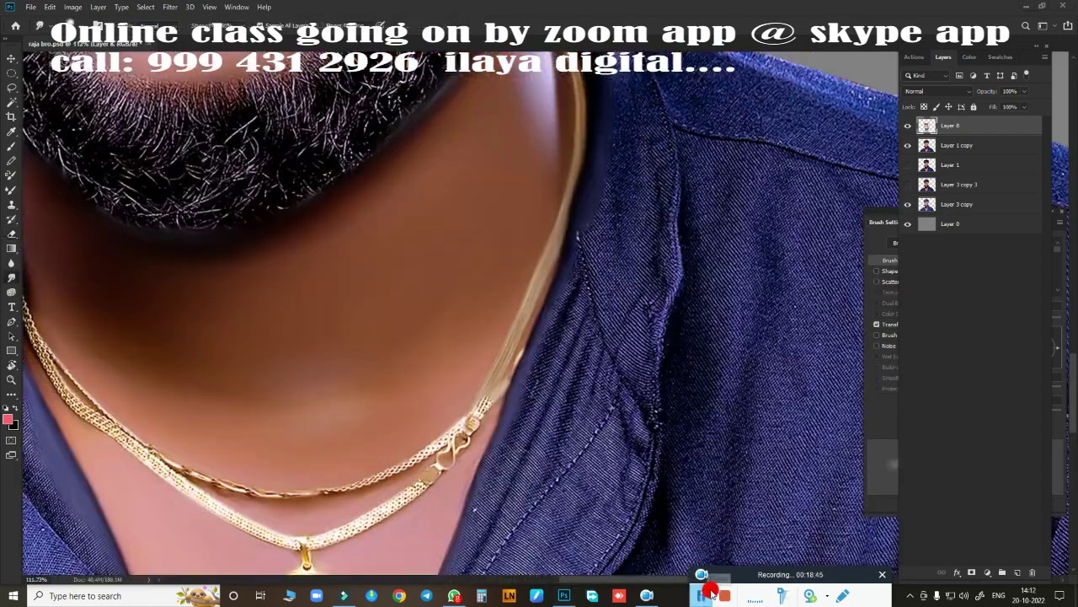
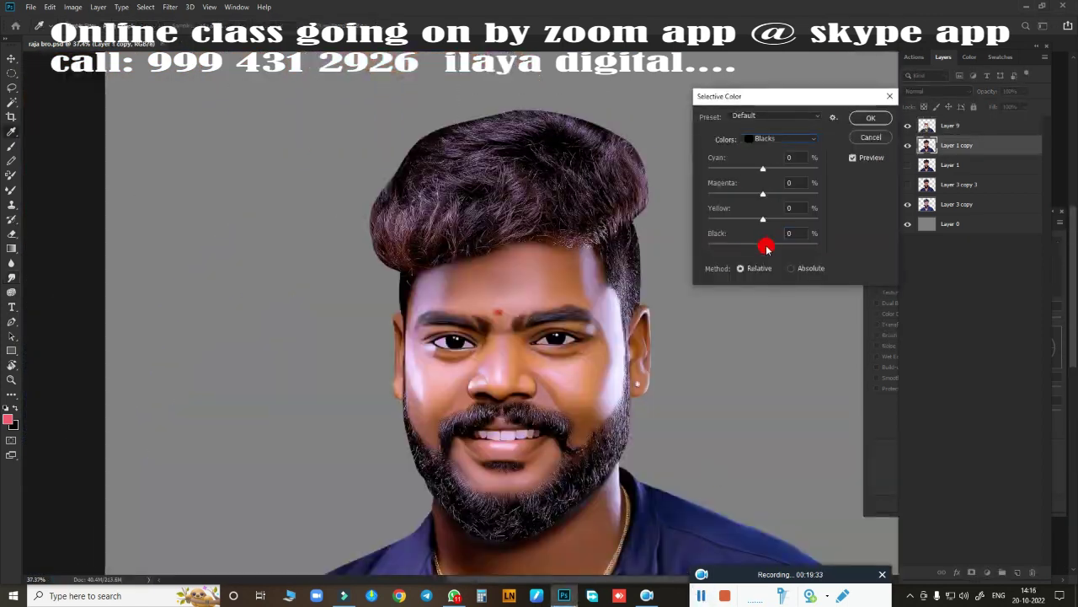
Apply Selective Color with slightly darker blacks, Reds Cyan at +61, then Magentas adjusted.
{"action": "left_click_drag", "start_coordinate": [767, 247], "coordinate": [769, 245]}
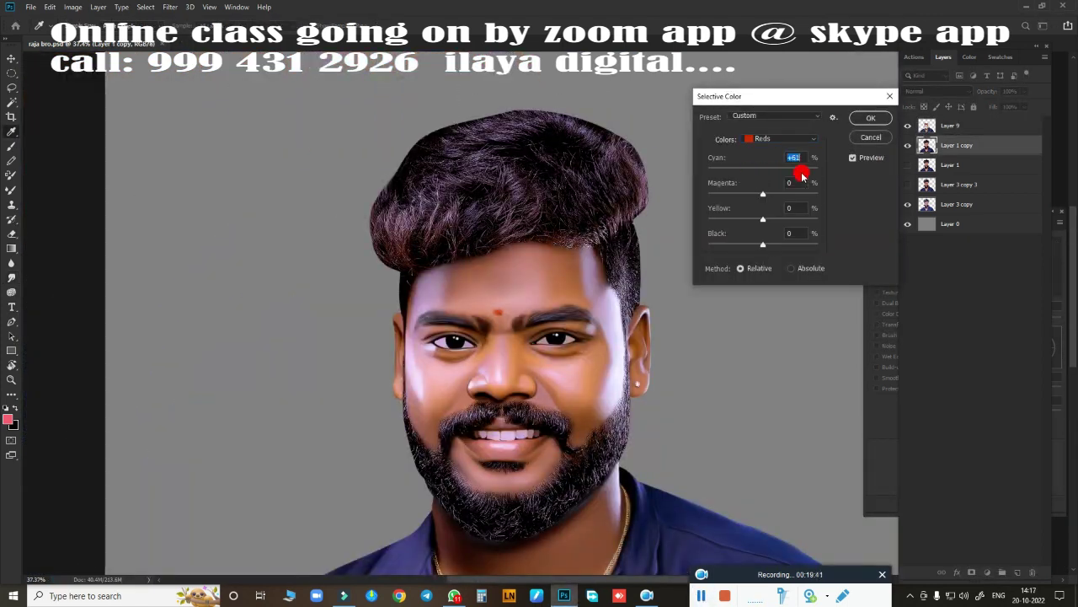
{"action": "mouse_move", "coordinate": [802, 175]}
{"action": "left_mouse_down"}
{"action": "mouse_move", "coordinate": [728, 185]}
{"action": "mouse_move", "coordinate": [797, 185]}
{"action": "left_mouse_up"}
{"action": "mouse_move", "coordinate": [763, 193]}
{"action": "left_mouse_down"}
{"action": "mouse_move", "coordinate": [730, 200]}
{"action": "mouse_move", "coordinate": [767, 195]}
{"action": "left_mouse_up"}
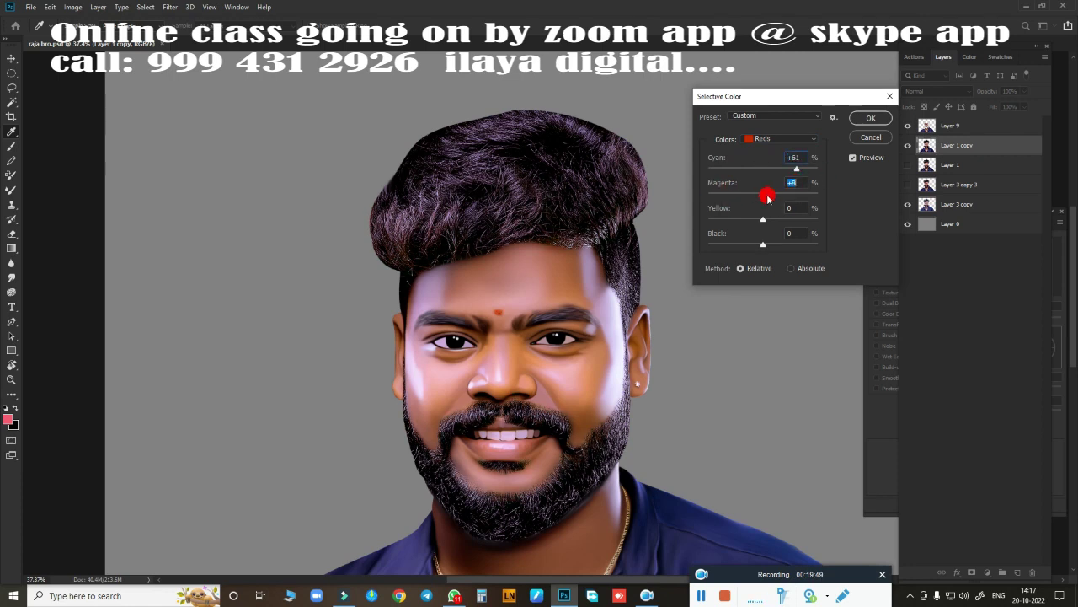
{"action": "left_click", "coordinate": [780, 138]}
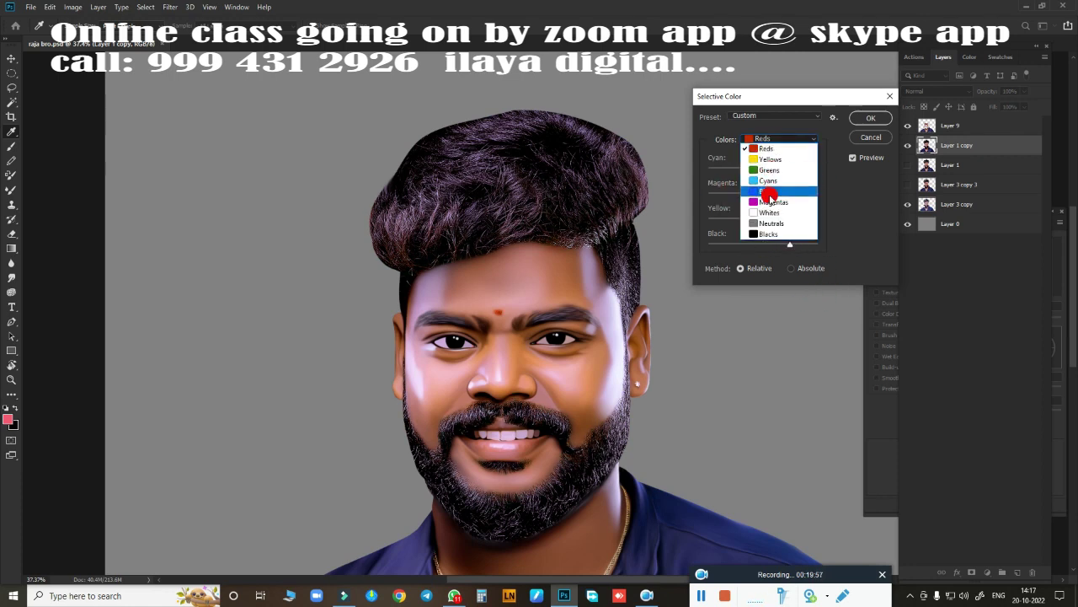
{"action": "left_click", "coordinate": [767, 193]}
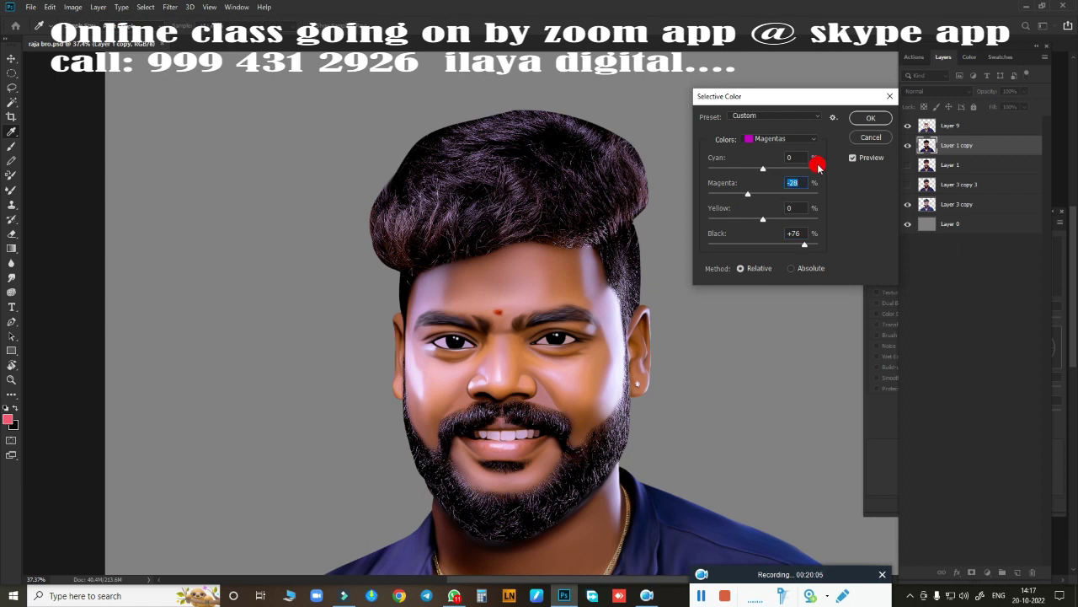
{"action": "key", "text": "Return"}
Add a new layer and smudge the moustache's upper edge and centre gap smooth.
{"action": "left_click", "coordinate": [1018, 572]}
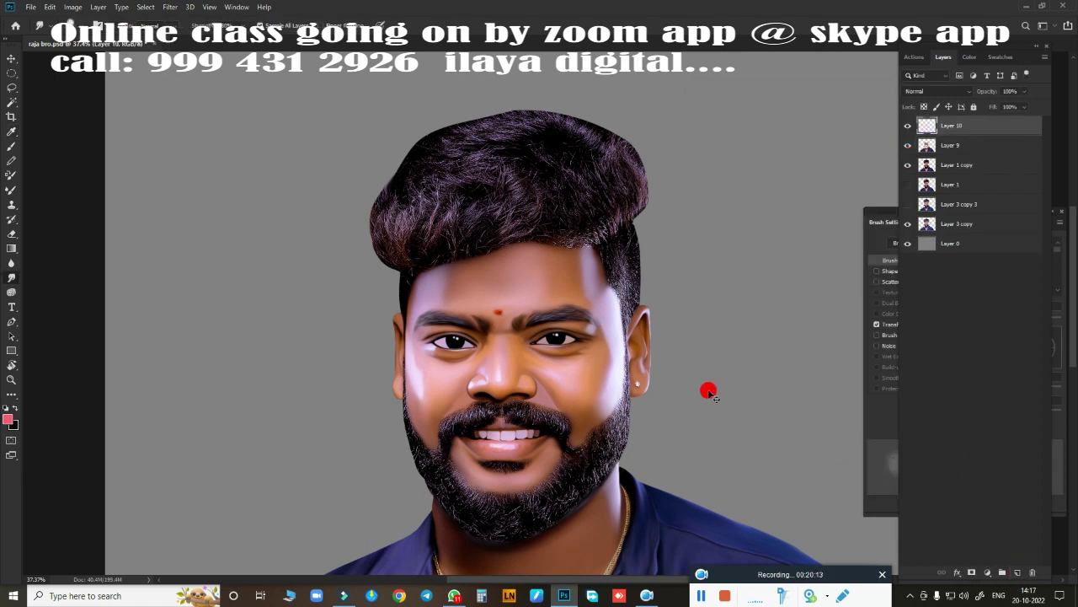
{"action": "scroll", "coordinate": [685, 366], "scroll_direction": "up", "scroll_amount": 3}
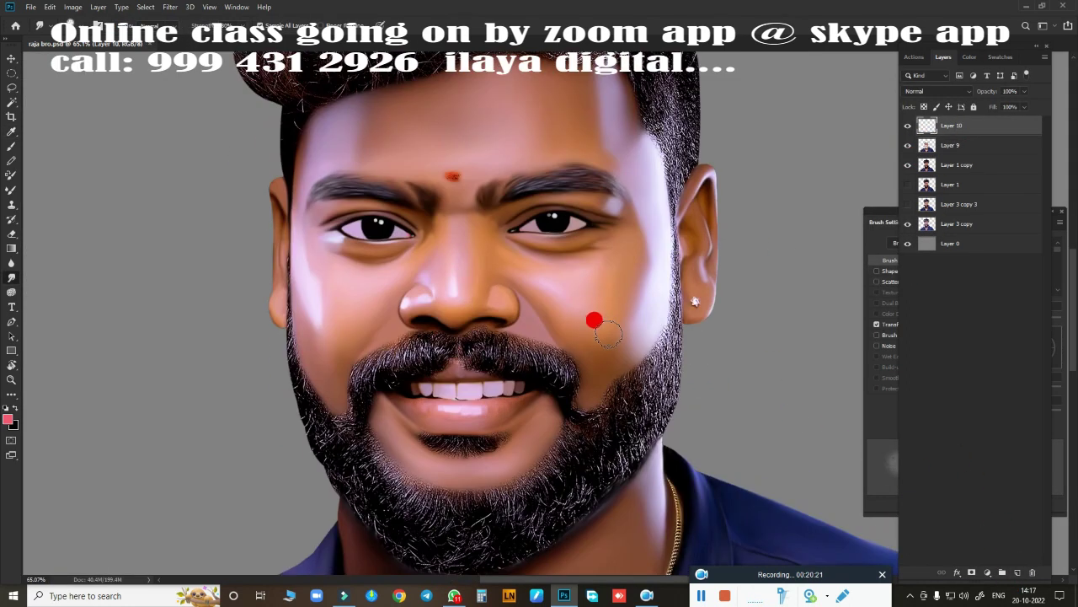
{"action": "scroll", "coordinate": [487, 281], "scroll_direction": "up", "scroll_amount": 5}
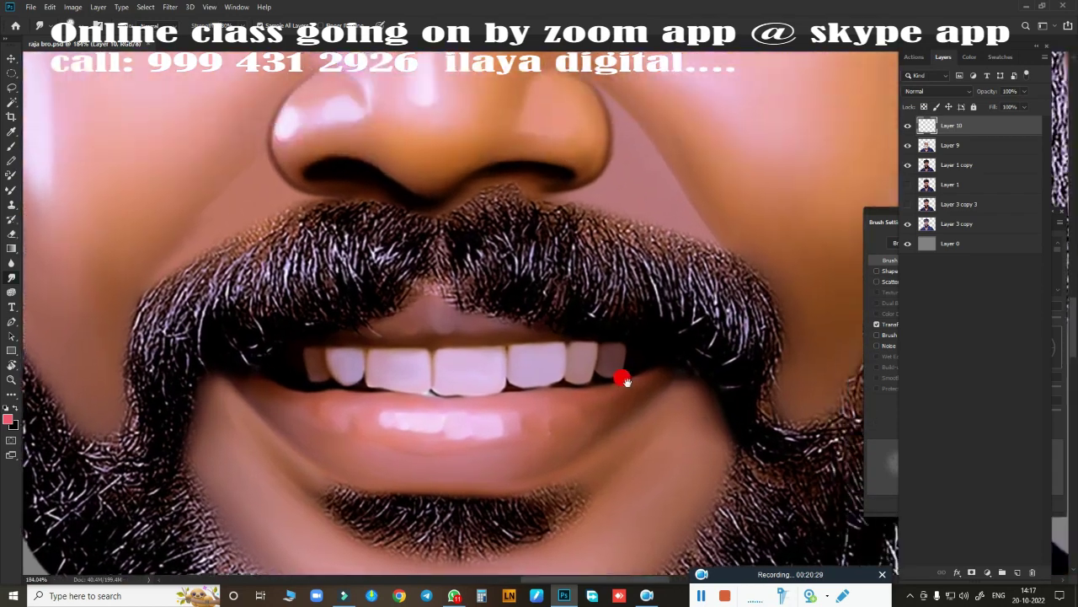
{"action": "scroll", "coordinate": [524, 282], "scroll_direction": "up", "scroll_amount": 3}
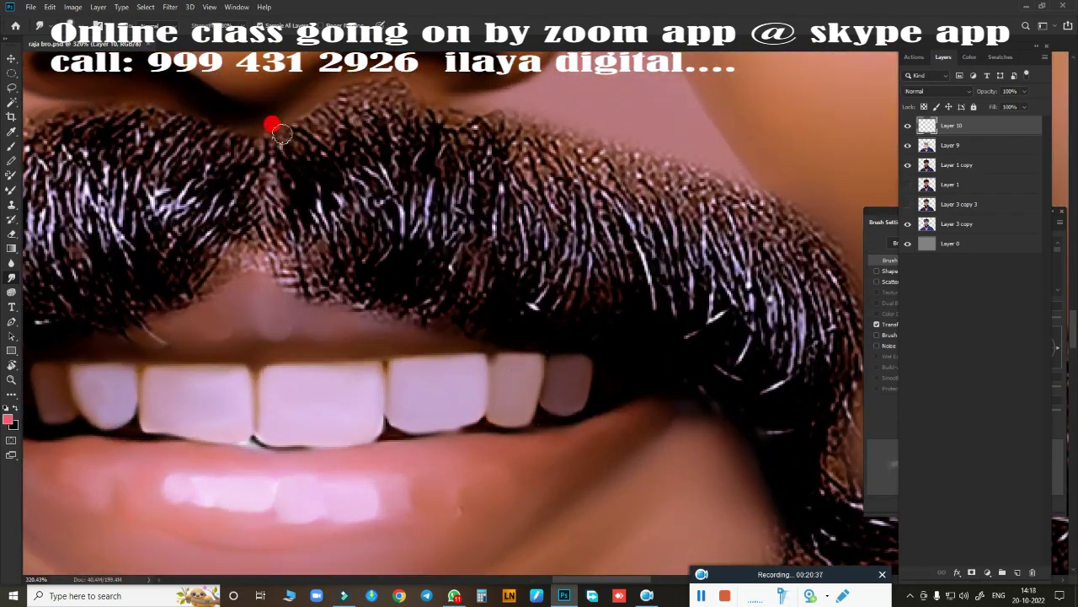
{"action": "mouse_move", "coordinate": [364, 135]}
{"action": "left_mouse_down"}
{"action": "mouse_move", "coordinate": [679, 219]}
{"action": "mouse_move", "coordinate": [843, 295]}
{"action": "left_mouse_up"}
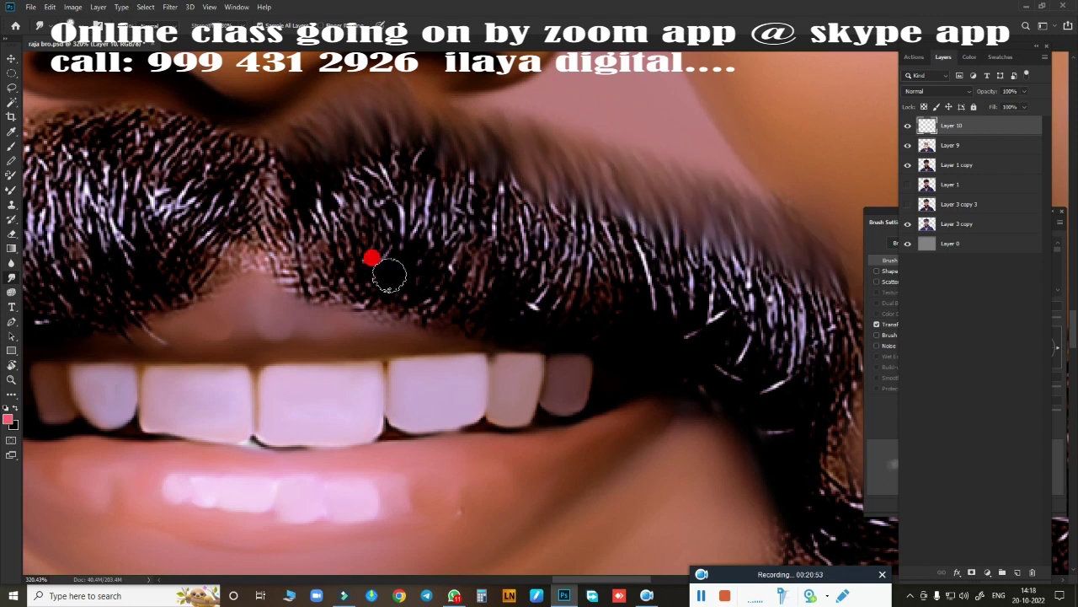
{"action": "left_click_drag", "start_coordinate": [275, 173], "coordinate": [258, 217]}
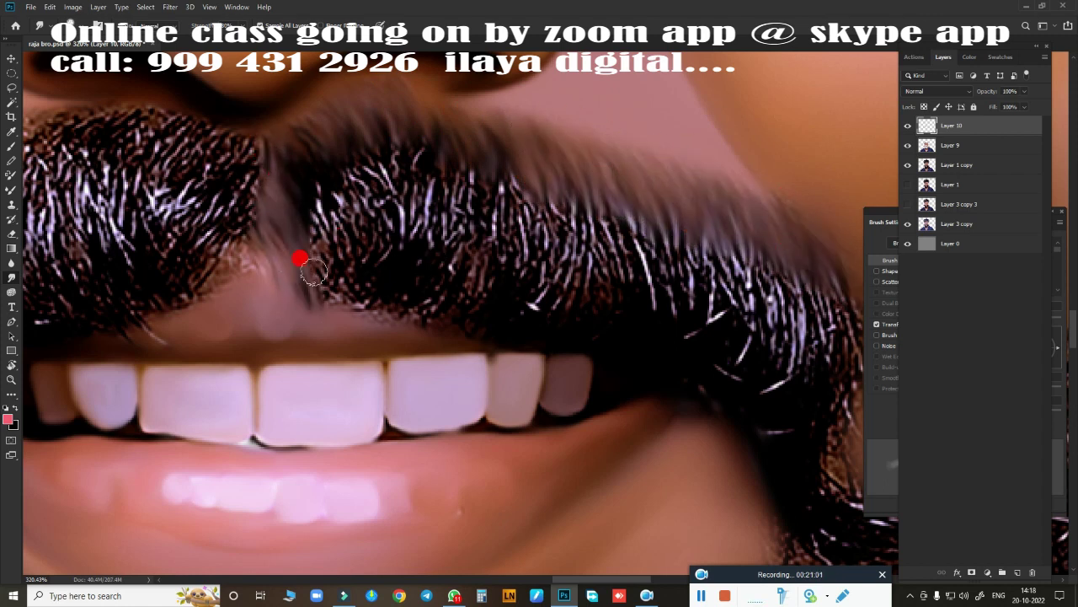
{"action": "left_click_drag", "start_coordinate": [299, 255], "coordinate": [425, 230]}
Smudge the moustache strands near the mouth corner, right edge and centre.
{"action": "scroll", "coordinate": [424, 227], "scroll_direction": "down", "scroll_amount": 3}
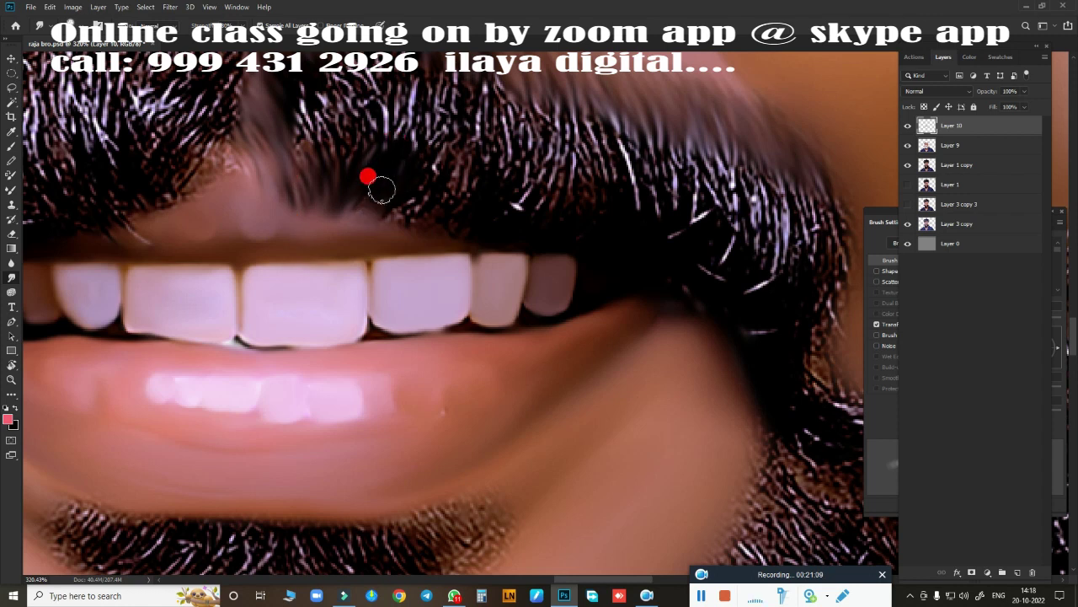
{"action": "scroll", "coordinate": [553, 225], "scroll_direction": "right", "scroll_amount": 3}
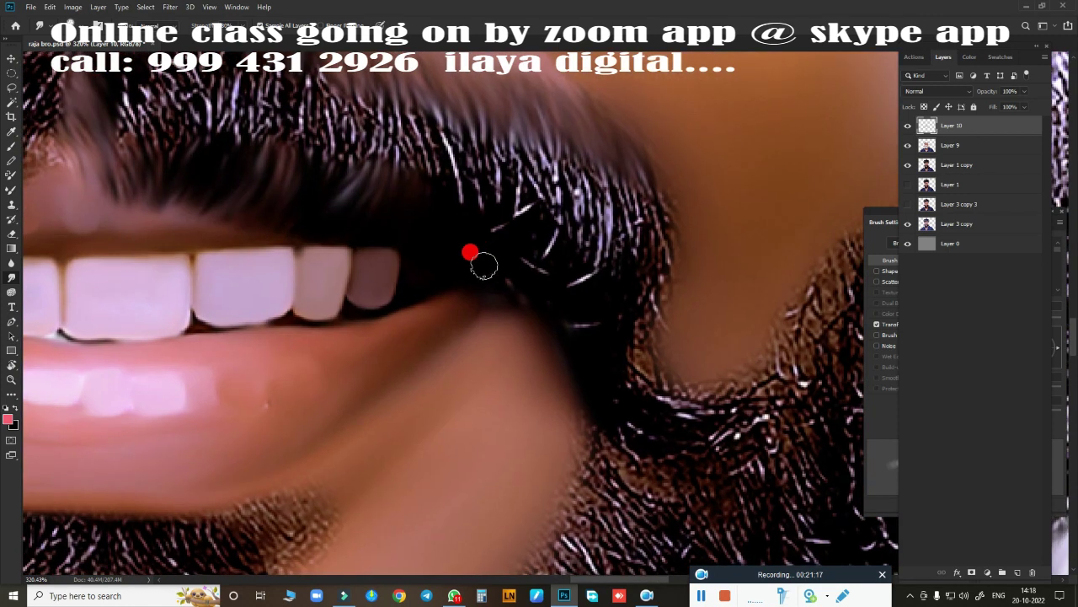
{"action": "mouse_move", "coordinate": [556, 139]}
{"action": "left_mouse_down"}
{"action": "mouse_move", "coordinate": [597, 188]}
{"action": "mouse_move", "coordinate": [640, 187]}
{"action": "left_mouse_up"}
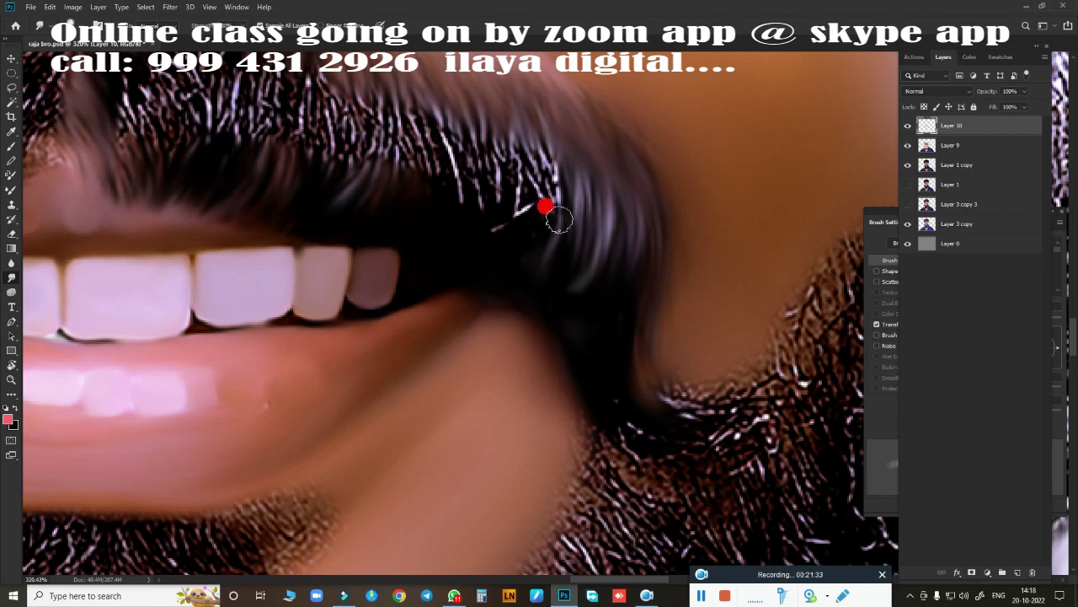
{"action": "scroll", "coordinate": [524, 275], "scroll_direction": "up", "scroll_amount": 2}
{"action": "scroll", "coordinate": [525, 276], "scroll_direction": "left", "scroll_amount": 2}
{"action": "mouse_move", "coordinate": [561, 309]}
{"action": "left_mouse_down"}
{"action": "mouse_move", "coordinate": [621, 330]}
{"action": "mouse_move", "coordinate": [641, 362]}
{"action": "left_mouse_up"}
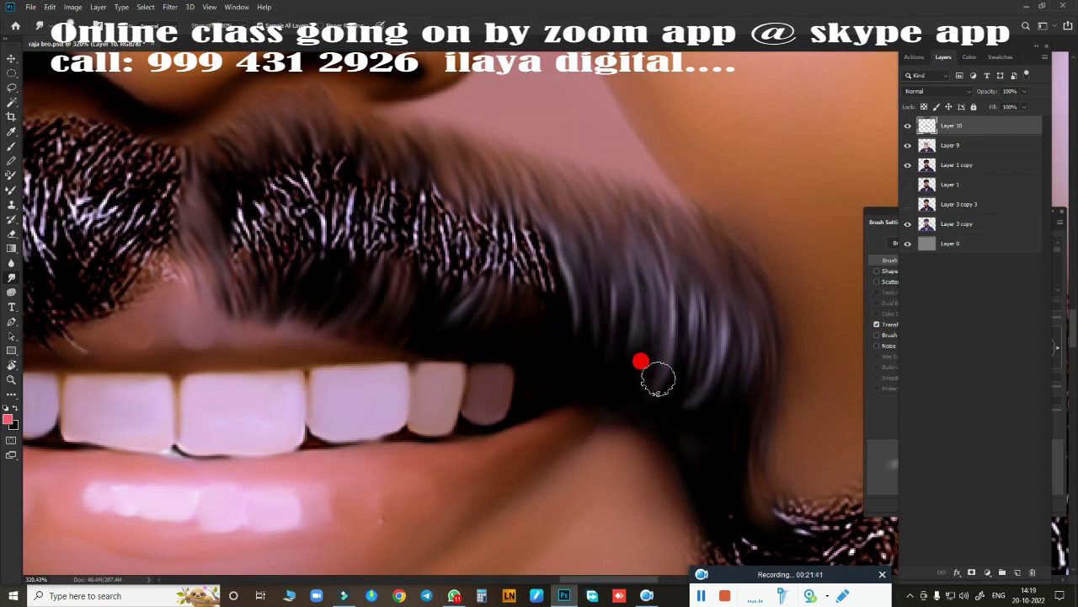
{"action": "scroll", "coordinate": [447, 291], "scroll_direction": "up", "scroll_amount": 2}
{"action": "scroll", "coordinate": [446, 292], "scroll_direction": "left", "scroll_amount": 3}
{"action": "mouse_move", "coordinate": [385, 241]}
{"action": "left_mouse_down"}
{"action": "mouse_move", "coordinate": [475, 294]}
{"action": "mouse_move", "coordinate": [513, 210]}
{"action": "mouse_move", "coordinate": [544, 299]}
{"action": "mouse_move", "coordinate": [661, 355]}
{"action": "left_mouse_up"}
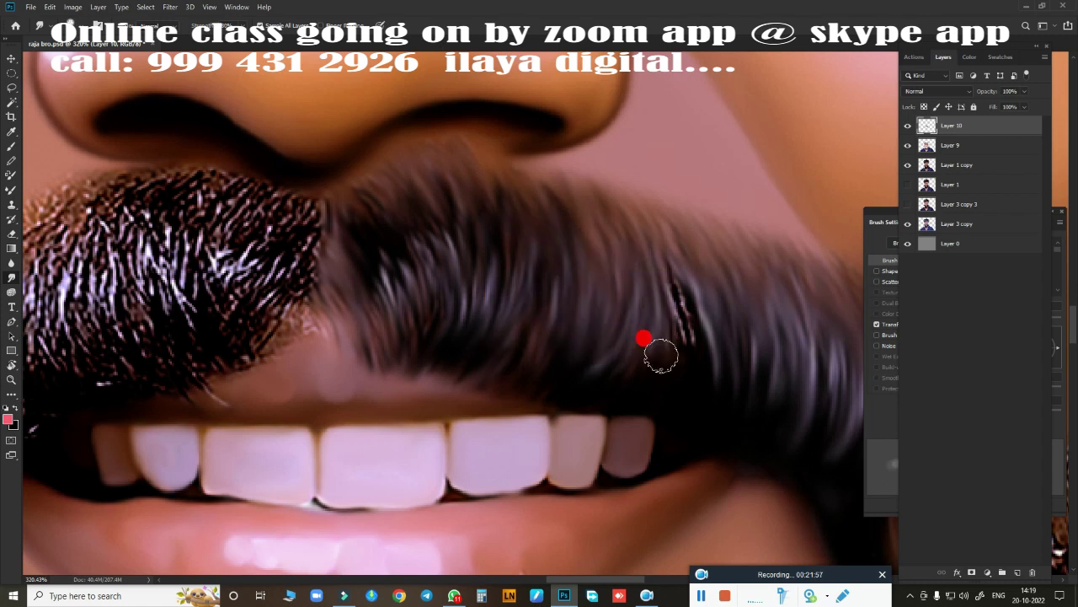
{"action": "scroll", "coordinate": [624, 342], "scroll_direction": "up", "scroll_amount": 1}
{"action": "scroll", "coordinate": [623, 341], "scroll_direction": "left", "scroll_amount": 3}
{"action": "left_click_drag", "start_coordinate": [511, 241], "coordinate": [542, 314]}
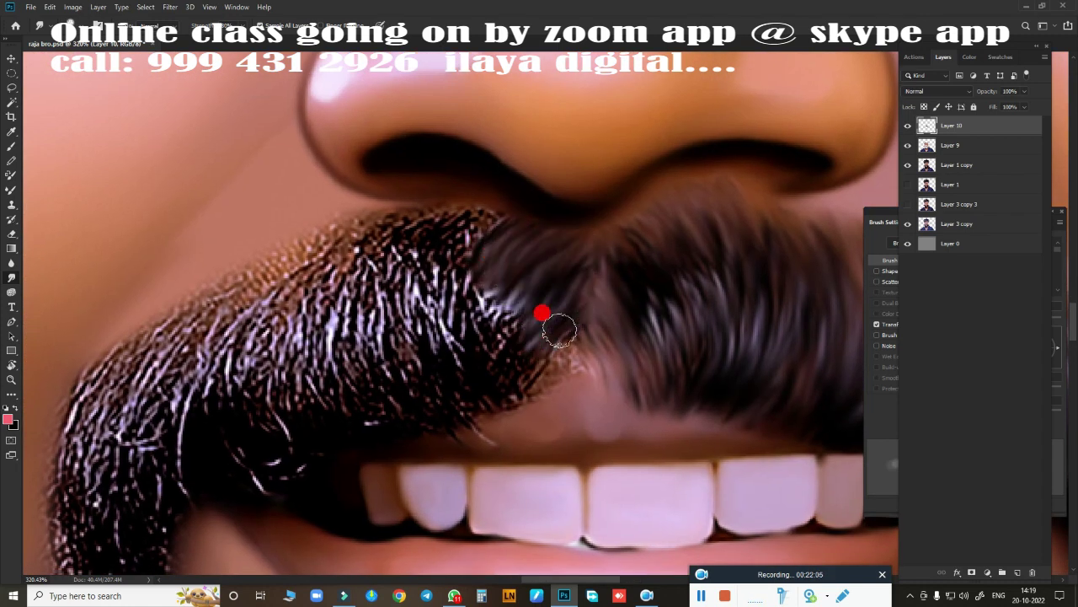
Smooth the left moustache's upper edge and left end, then fit the whole face in view.
{"action": "mouse_move", "coordinate": [82, 427]}
{"action": "left_mouse_down"}
{"action": "mouse_move", "coordinate": [214, 285]}
{"action": "mouse_move", "coordinate": [224, 348]}
{"action": "mouse_move", "coordinate": [361, 218]}
{"action": "mouse_move", "coordinate": [442, 213]}
{"action": "mouse_move", "coordinate": [427, 343]}
{"action": "mouse_move", "coordinate": [434, 403]}
{"action": "mouse_move", "coordinate": [478, 306]}
{"action": "mouse_move", "coordinate": [541, 412]}
{"action": "left_mouse_up"}
{"action": "scroll", "coordinate": [541, 412], "scroll_direction": "down", "scroll_amount": 1}
{"action": "scroll", "coordinate": [541, 412], "scroll_direction": "left", "scroll_amount": 2}
{"action": "mouse_move", "coordinate": [308, 241]}
{"action": "left_mouse_down"}
{"action": "mouse_move", "coordinate": [356, 352]}
{"action": "mouse_move", "coordinate": [436, 320]}
{"action": "mouse_move", "coordinate": [550, 335]}
{"action": "left_mouse_up"}
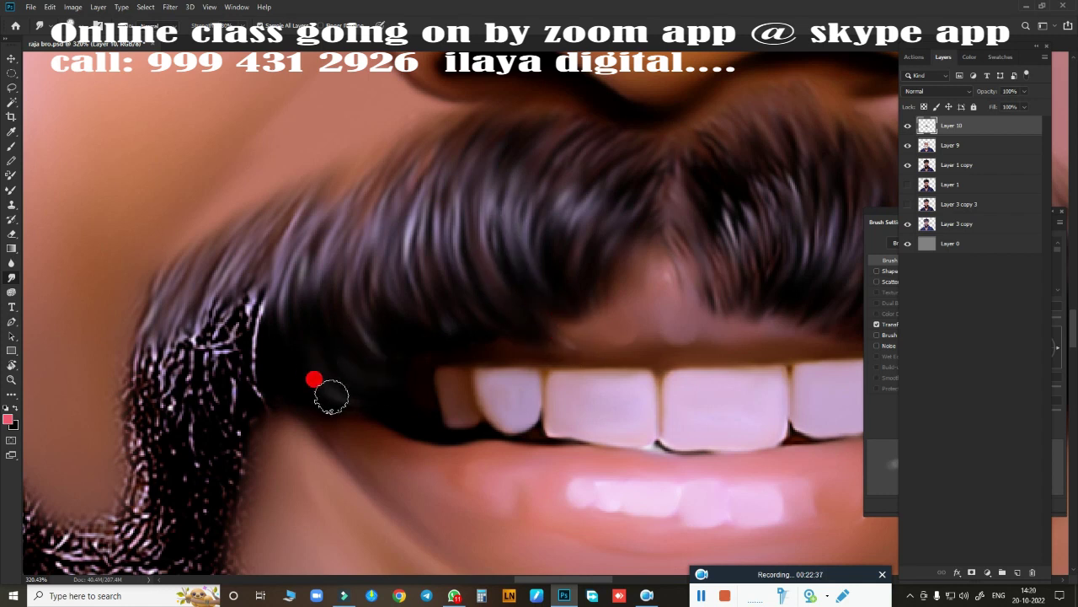
{"action": "scroll", "coordinate": [331, 397], "scroll_direction": "down", "scroll_amount": 1}
{"action": "scroll", "coordinate": [331, 397], "scroll_direction": "left", "scroll_amount": 2}
{"action": "mouse_move", "coordinate": [331, 397]}
{"action": "left_mouse_down"}
{"action": "mouse_move", "coordinate": [332, 298]}
{"action": "mouse_move", "coordinate": [377, 247]}
{"action": "mouse_move", "coordinate": [448, 234]}
{"action": "mouse_move", "coordinate": [443, 352]}
{"action": "mouse_move", "coordinate": [346, 429]}
{"action": "left_mouse_up"}
{"action": "left_click_drag", "start_coordinate": [345, 430], "coordinate": [333, 362]}
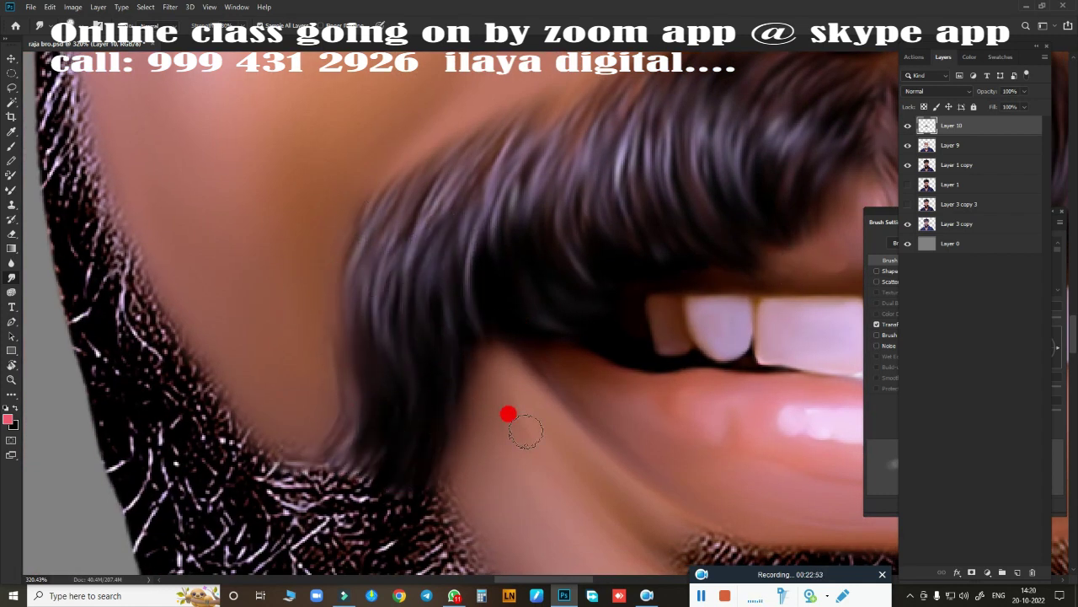
{"action": "key", "text": "ctrl+0"}
Zoom in on the chin and smudge the tuft below the lower lip into smooth strands.
{"action": "left_click_drag", "start_coordinate": [650, 400], "coordinate": [775, 306]}
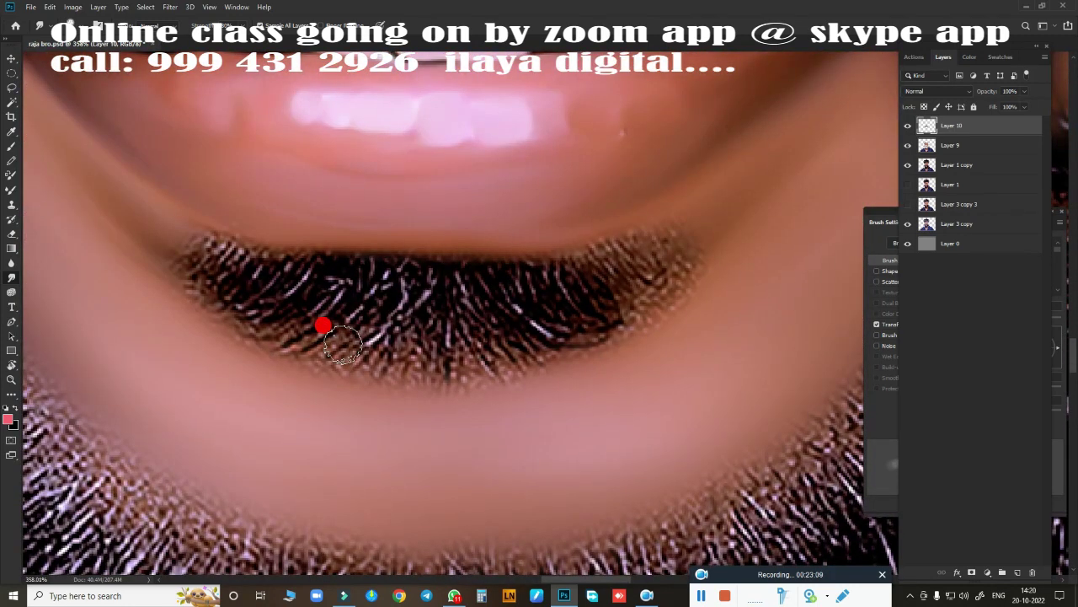
{"action": "mouse_move", "coordinate": [323, 325]}
{"action": "left_mouse_down"}
{"action": "mouse_move", "coordinate": [582, 335]}
{"action": "mouse_move", "coordinate": [516, 313]}
{"action": "left_mouse_up"}
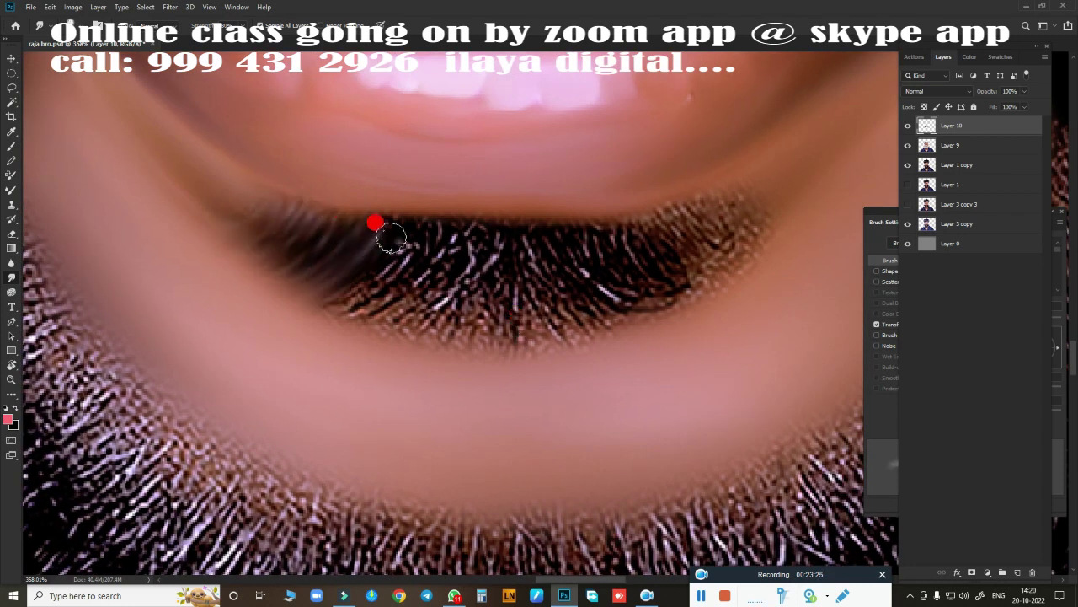
{"action": "mouse_move", "coordinate": [390, 238]}
{"action": "left_mouse_down"}
{"action": "mouse_move", "coordinate": [464, 245]}
{"action": "mouse_move", "coordinate": [484, 272]}
{"action": "mouse_move", "coordinate": [604, 279]}
{"action": "left_mouse_up"}
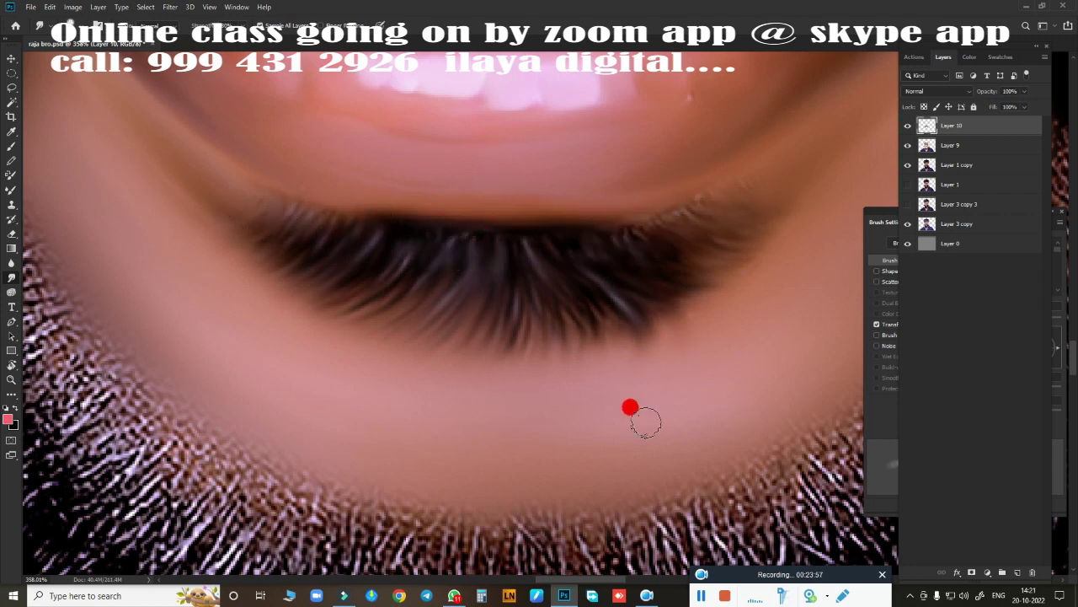
{"action": "scroll", "coordinate": [646, 421], "scroll_direction": "down", "scroll_amount": 5}
{"action": "scroll", "coordinate": [536, 236], "scroll_direction": "up", "scroll_amount": 4}
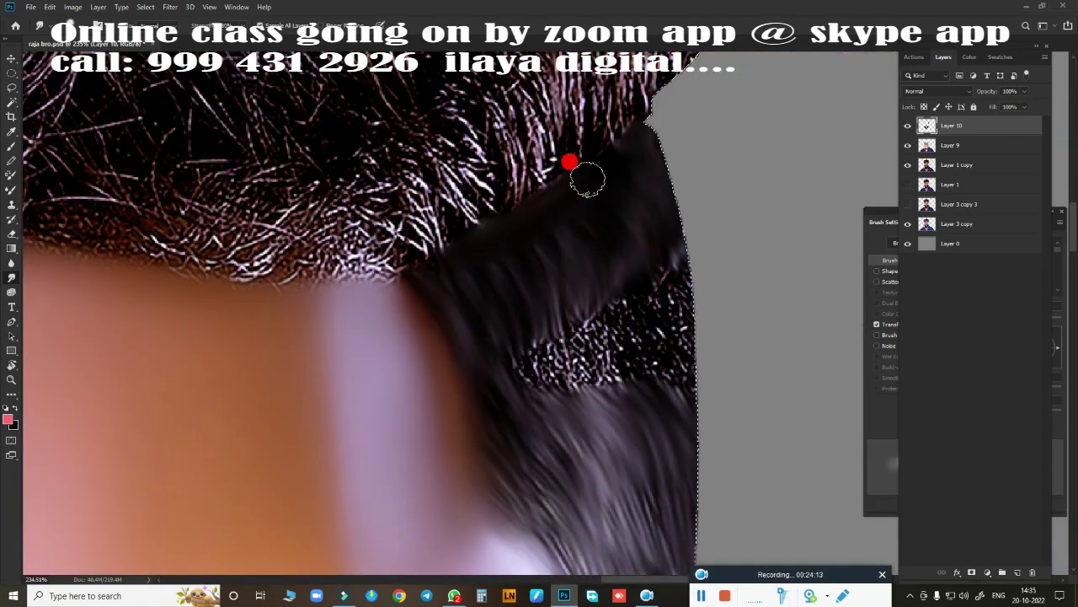
Smudge the white-speckled hair patch and rotate the view to follow the hair outline.
{"action": "mouse_move", "coordinate": [663, 272]}
{"action": "left_mouse_down"}
{"action": "mouse_move", "coordinate": [585, 361]}
{"action": "mouse_move", "coordinate": [660, 313]}
{"action": "mouse_move", "coordinate": [543, 363]}
{"action": "left_mouse_up"}
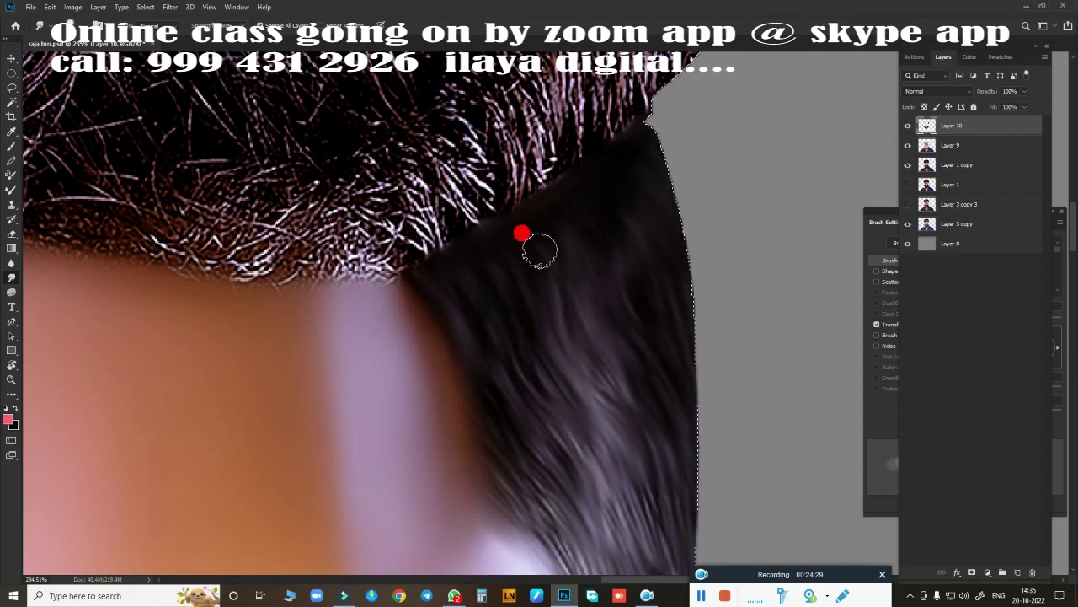
{"action": "scroll", "coordinate": [522, 233], "scroll_direction": "down", "scroll_amount": 3}
{"action": "scroll", "coordinate": [580, 335], "scroll_direction": "down", "scroll_amount": 2}
{"action": "scroll", "coordinate": [534, 296], "scroll_direction": "up", "scroll_amount": 3}
{"action": "scroll", "coordinate": [595, 380], "scroll_direction": "up", "scroll_amount": 2}
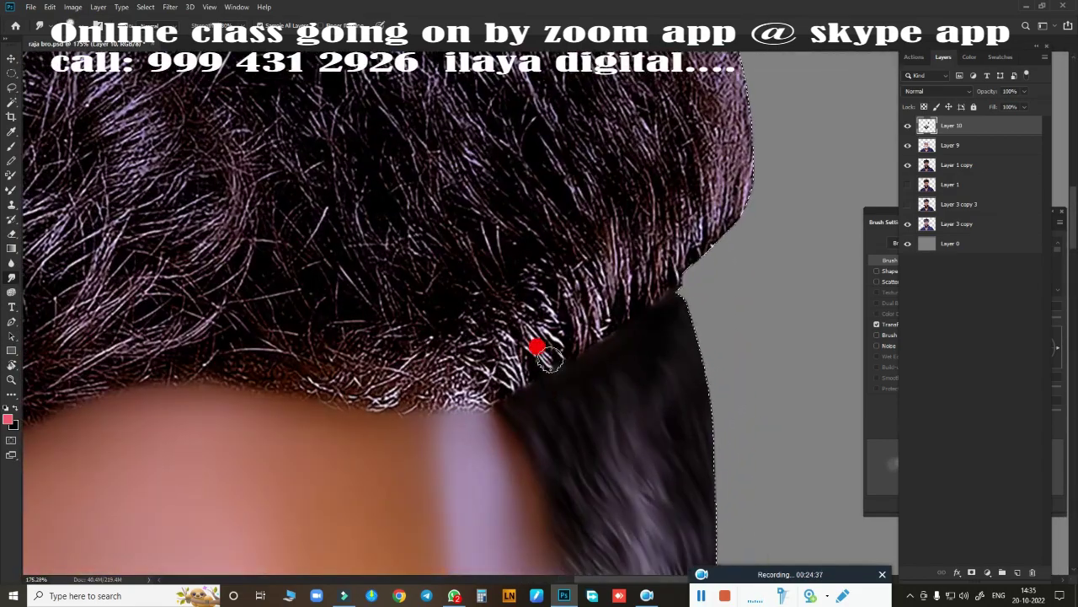
{"action": "scroll", "coordinate": [590, 353], "scroll_direction": "up", "scroll_amount": 2}
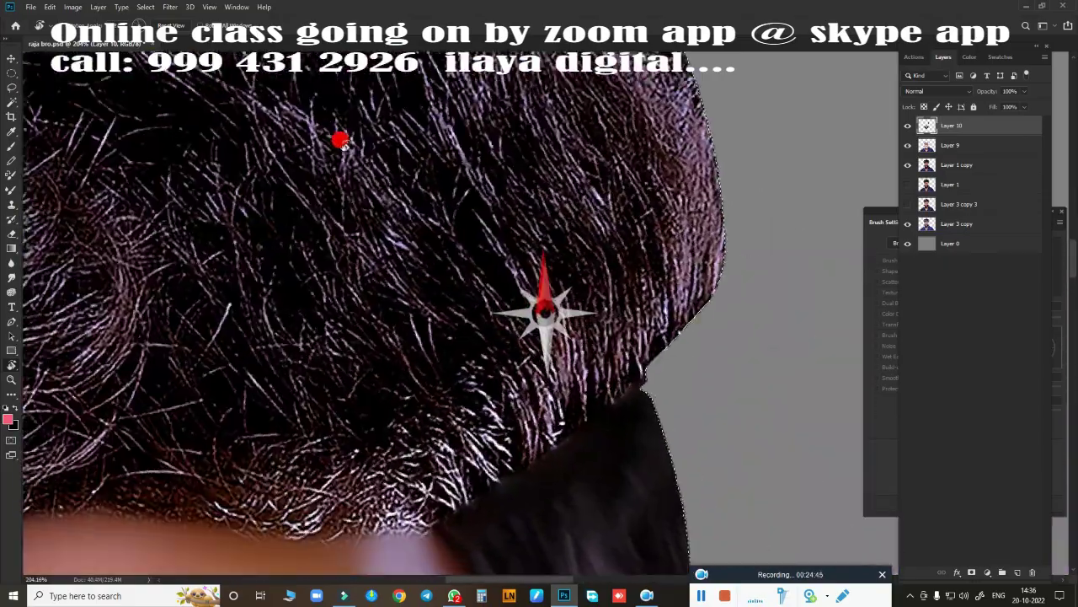
{"action": "left_click_drag", "start_coordinate": [339, 141], "coordinate": [501, 360]}
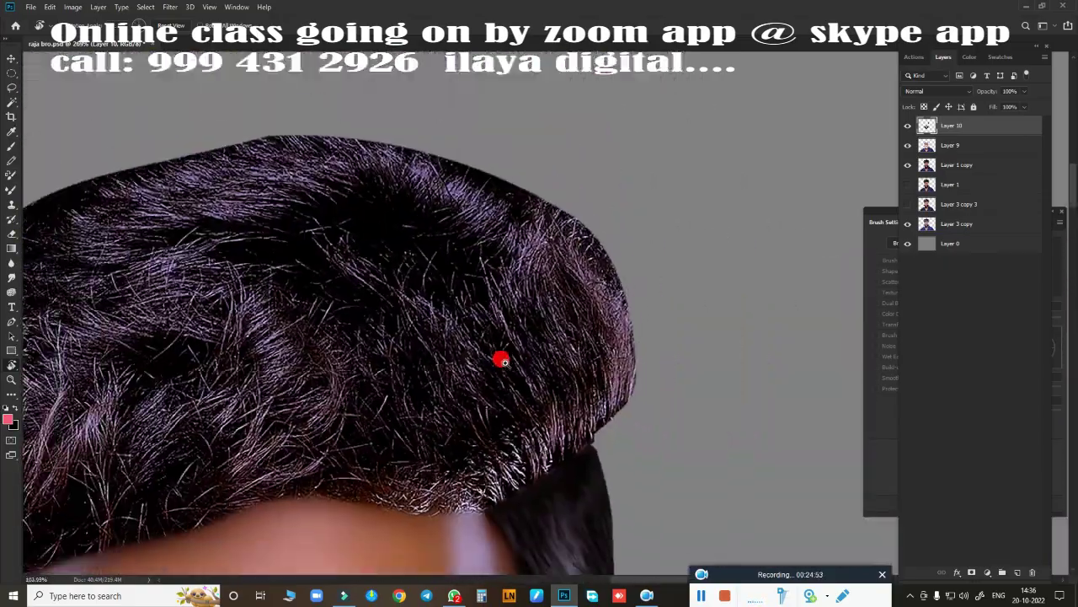
{"action": "scroll", "coordinate": [522, 360], "scroll_direction": "up", "scroll_amount": 2}
{"action": "scroll", "coordinate": [539, 364], "scroll_direction": "up", "scroll_amount": 1}
{"action": "scroll", "coordinate": [472, 354], "scroll_direction": "down", "scroll_amount": 1}
{"action": "scroll", "coordinate": [506, 350], "scroll_direction": "up", "scroll_amount": 1}
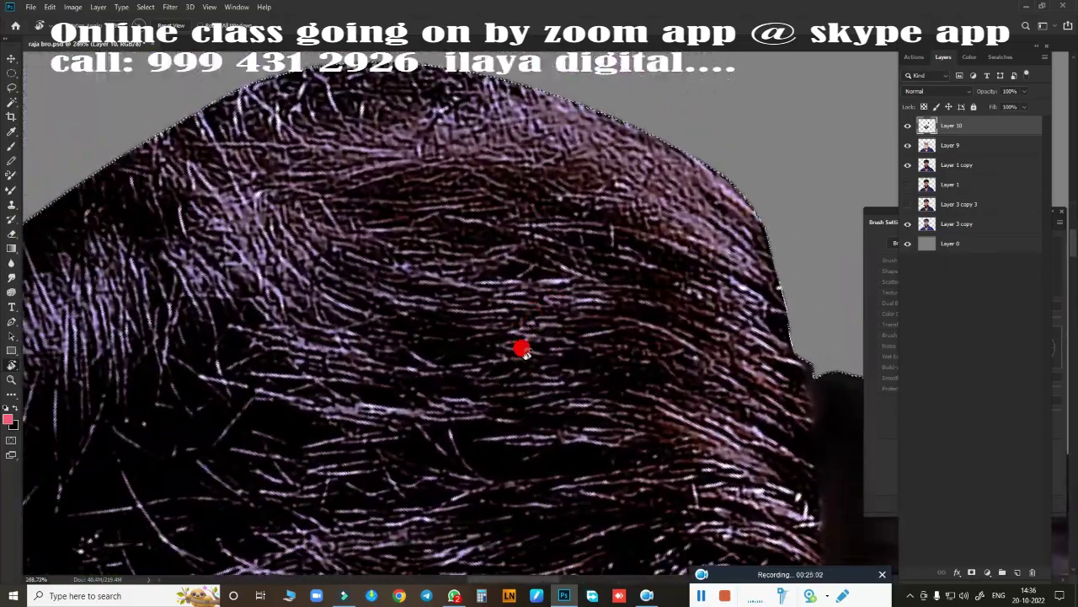
Smear the upper-left hair and its edge into soft, smooth dark strands.
{"action": "key", "text": "b"}
{"action": "mouse_move", "coordinate": [230, 193]}
{"action": "left_mouse_down"}
{"action": "mouse_move", "coordinate": [349, 216]}
{"action": "mouse_move", "coordinate": [396, 141]}
{"action": "mouse_move", "coordinate": [534, 125]}
{"action": "mouse_move", "coordinate": [354, 193]}
{"action": "mouse_move", "coordinate": [506, 312]}
{"action": "mouse_move", "coordinate": [478, 232]}
{"action": "mouse_move", "coordinate": [483, 347]}
{"action": "mouse_move", "coordinate": [376, 376]}
{"action": "mouse_move", "coordinate": [664, 358]}
{"action": "mouse_move", "coordinate": [493, 274]}
{"action": "mouse_move", "coordinate": [643, 229]}
{"action": "mouse_move", "coordinate": [650, 296]}
{"action": "mouse_move", "coordinate": [645, 229]}
{"action": "mouse_move", "coordinate": [688, 284]}
{"action": "mouse_move", "coordinate": [631, 385]}
{"action": "mouse_move", "coordinate": [638, 329]}
{"action": "mouse_move", "coordinate": [691, 381]}
{"action": "left_mouse_up"}
{"action": "scroll", "coordinate": [655, 211], "scroll_direction": "down", "scroll_amount": 3}
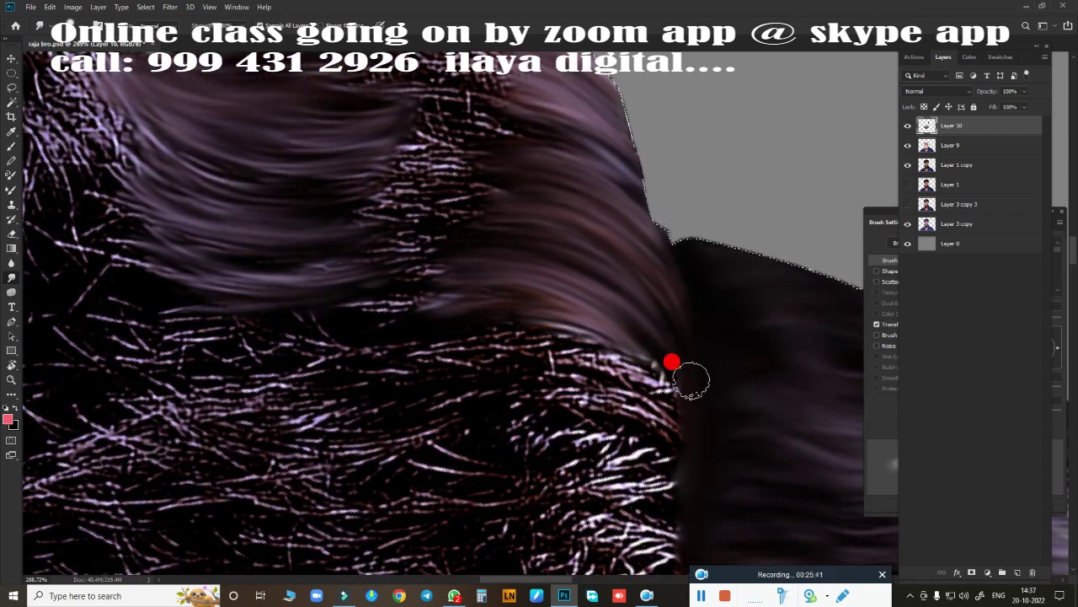
{"action": "scroll", "coordinate": [691, 381], "scroll_direction": "down", "scroll_amount": 4}
{"action": "mouse_move", "coordinate": [415, 279]}
{"action": "left_mouse_down"}
{"action": "mouse_move", "coordinate": [535, 257]}
{"action": "mouse_move", "coordinate": [686, 250]}
{"action": "mouse_move", "coordinate": [526, 143]}
{"action": "left_mouse_up"}
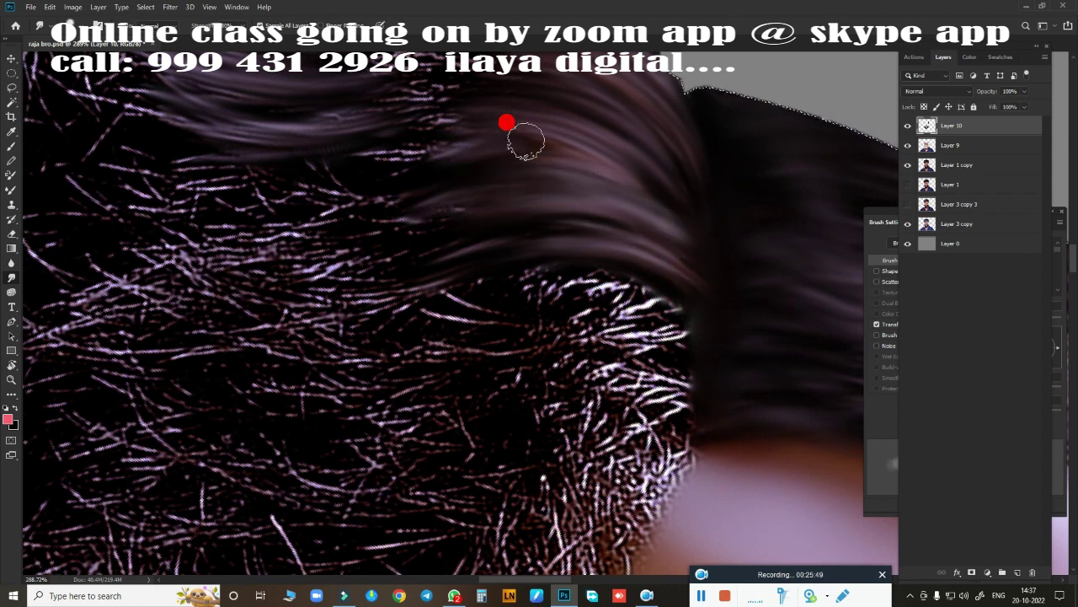
{"action": "scroll", "coordinate": [525, 144], "scroll_direction": "down", "scroll_amount": 3}
{"action": "left_click_drag", "start_coordinate": [472, 240], "coordinate": [672, 209]}
{"action": "scroll", "coordinate": [671, 210], "scroll_direction": "down", "scroll_amount": 2}
{"action": "mouse_move", "coordinate": [578, 242]}
{"action": "left_mouse_down"}
{"action": "mouse_move", "coordinate": [636, 205]}
{"action": "mouse_move", "coordinate": [461, 200]}
{"action": "left_mouse_up"}
{"action": "mouse_move", "coordinate": [464, 284]}
{"action": "left_mouse_down"}
{"action": "mouse_move", "coordinate": [486, 365]}
{"action": "mouse_move", "coordinate": [595, 280]}
{"action": "mouse_move", "coordinate": [479, 281]}
{"action": "mouse_move", "coordinate": [481, 207]}
{"action": "mouse_move", "coordinate": [348, 127]}
{"action": "mouse_move", "coordinate": [509, 207]}
{"action": "left_mouse_up"}
{"action": "scroll", "coordinate": [641, 266], "scroll_direction": "up", "scroll_amount": 3}
{"action": "scroll", "coordinate": [476, 306], "scroll_direction": "down", "scroll_amount": 3}
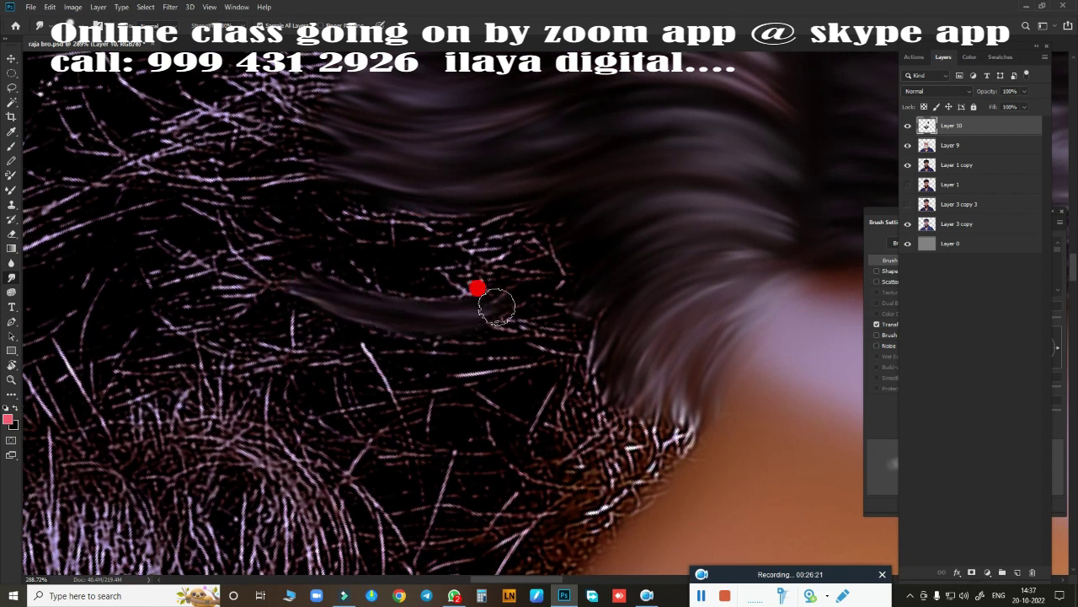
{"action": "mouse_move", "coordinate": [494, 300]}
{"action": "left_mouse_down"}
{"action": "mouse_move", "coordinate": [474, 250]}
{"action": "mouse_move", "coordinate": [530, 260]}
{"action": "mouse_move", "coordinate": [294, 317]}
{"action": "mouse_move", "coordinate": [457, 344]}
{"action": "mouse_move", "coordinate": [441, 414]}
{"action": "mouse_move", "coordinate": [638, 340]}
{"action": "mouse_move", "coordinate": [482, 261]}
{"action": "mouse_move", "coordinate": [449, 180]}
{"action": "mouse_move", "coordinate": [646, 150]}
{"action": "left_mouse_up"}
Rotate the head sideways and smooth the hair's outer and lower edges.
{"action": "scroll", "coordinate": [458, 345], "scroll_direction": "up", "scroll_amount": 5}
{"action": "left_click_drag", "start_coordinate": [741, 294], "coordinate": [766, 361]}
{"action": "scroll", "coordinate": [530, 376], "scroll_direction": "down", "scroll_amount": 2}
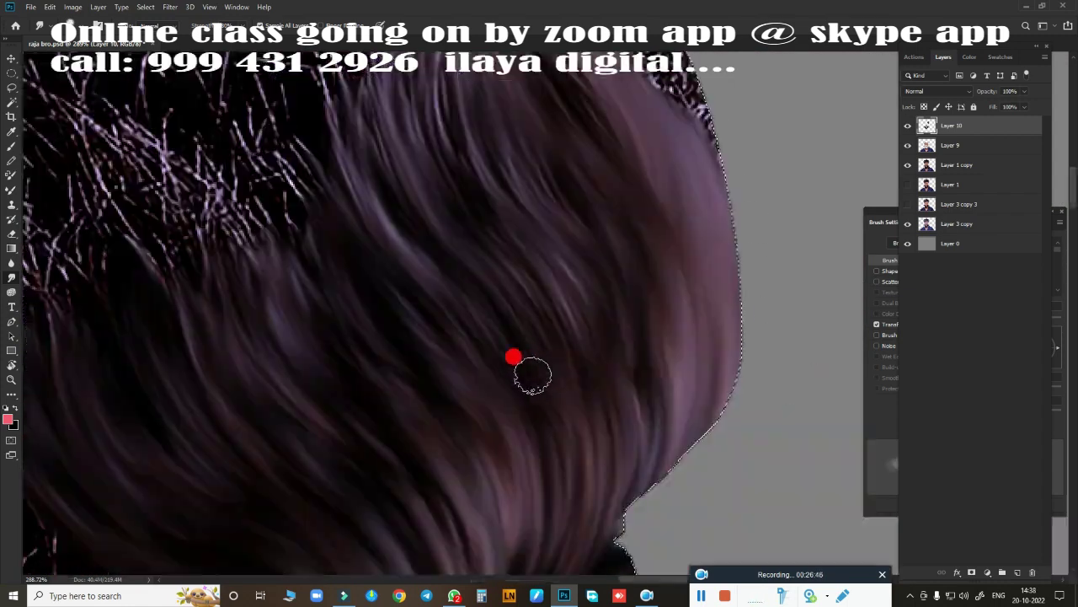
{"action": "scroll", "coordinate": [494, 300], "scroll_direction": "down", "scroll_amount": 3}
{"action": "scroll", "coordinate": [503, 321], "scroll_direction": "up", "scroll_amount": 2}
{"action": "scroll", "coordinate": [503, 321], "scroll_direction": "up", "scroll_amount": 2}
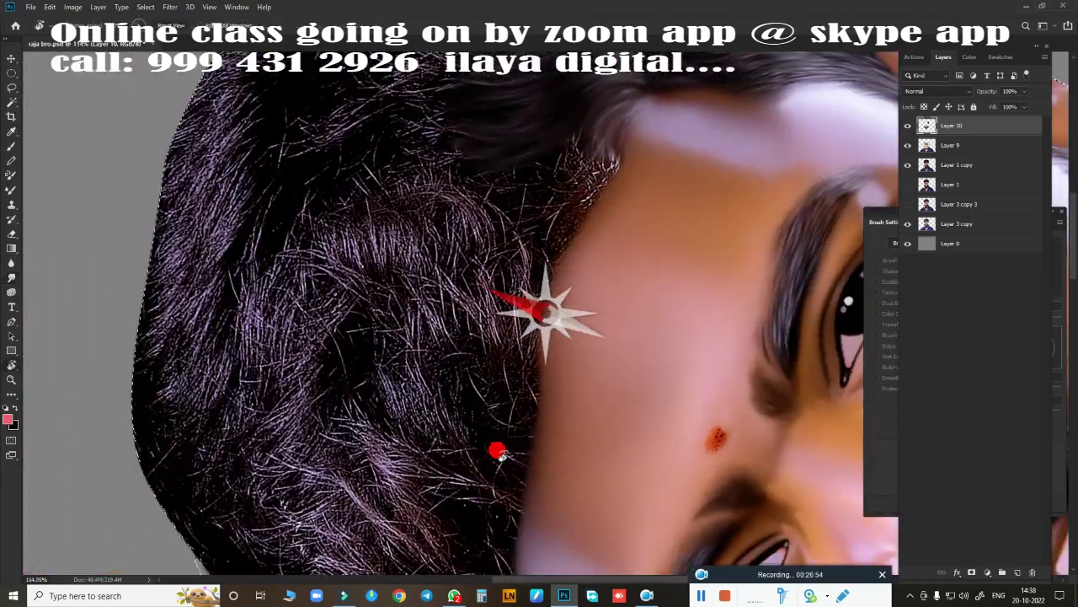
{"action": "mouse_move", "coordinate": [501, 342]}
{"action": "left_mouse_down"}
{"action": "mouse_move", "coordinate": [549, 326]}
{"action": "mouse_move", "coordinate": [548, 373]}
{"action": "mouse_move", "coordinate": [349, 433]}
{"action": "mouse_move", "coordinate": [470, 393]}
{"action": "mouse_move", "coordinate": [578, 258]}
{"action": "mouse_move", "coordinate": [584, 313]}
{"action": "mouse_move", "coordinate": [473, 401]}
{"action": "mouse_move", "coordinate": [488, 452]}
{"action": "mouse_move", "coordinate": [464, 477]}
{"action": "mouse_move", "coordinate": [228, 410]}
{"action": "mouse_move", "coordinate": [378, 495]}
{"action": "left_mouse_up"}
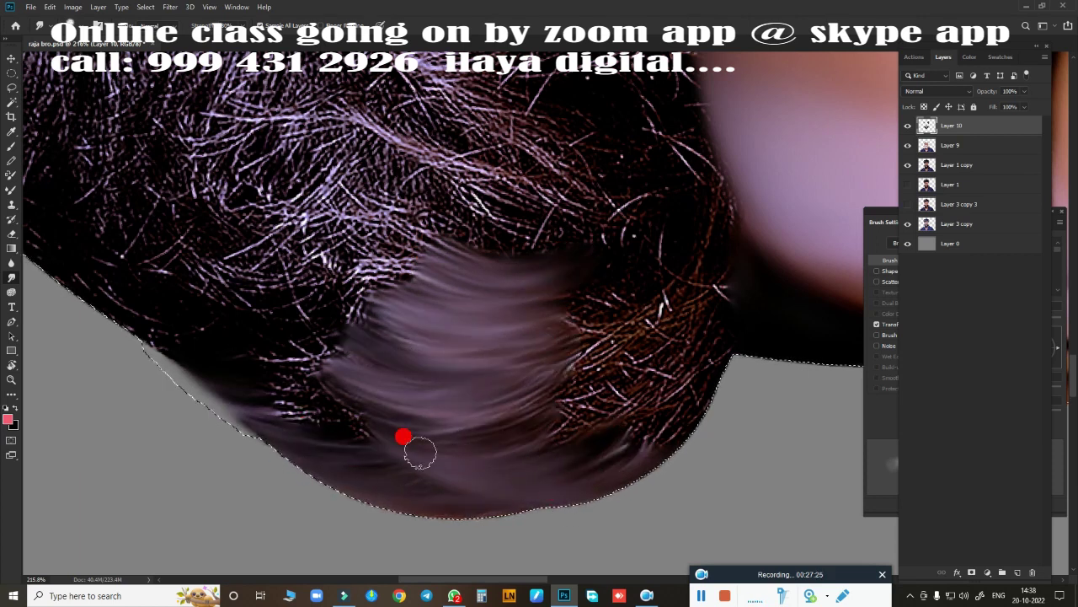
{"action": "left_click_drag", "start_coordinate": [420, 453], "coordinate": [431, 373]}
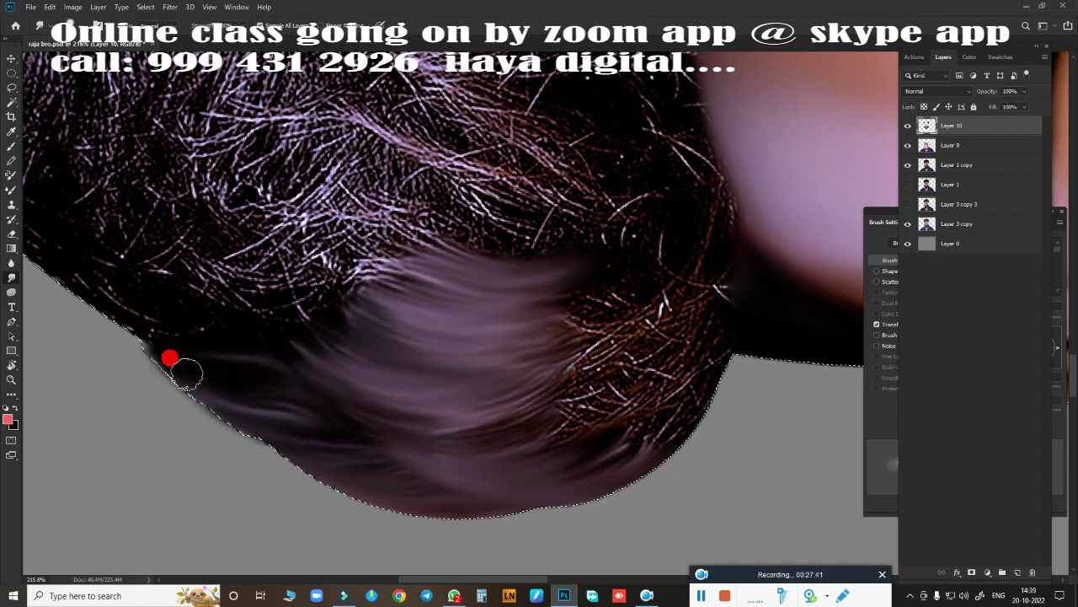
{"action": "scroll", "coordinate": [674, 474], "scroll_direction": "up", "scroll_amount": 2}
{"action": "left_click_drag", "start_coordinate": [270, 413], "coordinate": [528, 404]}
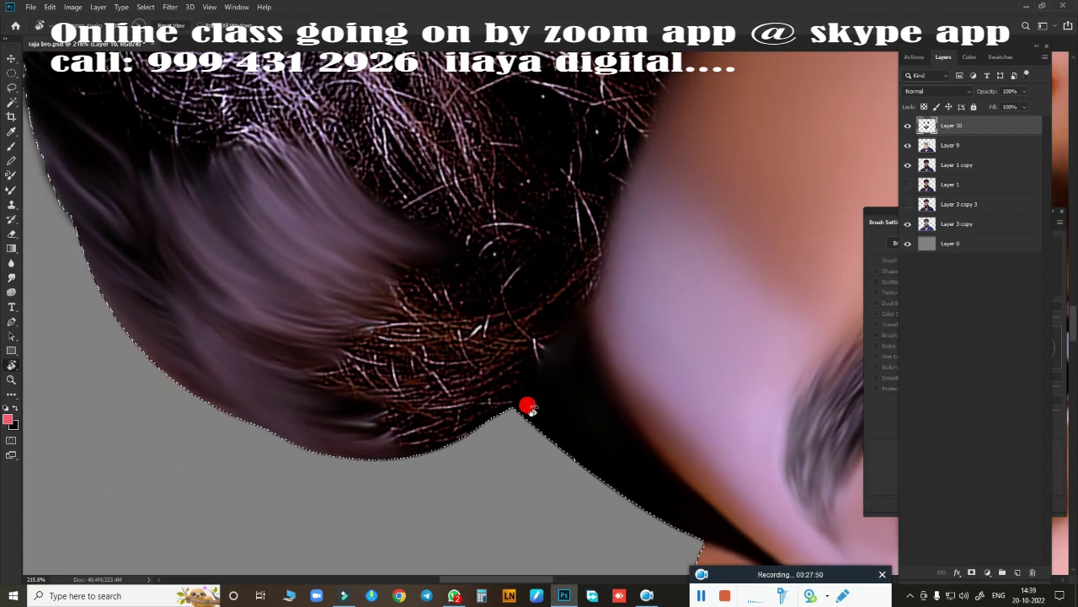
{"action": "left_click_drag", "start_coordinate": [562, 457], "coordinate": [626, 452]}
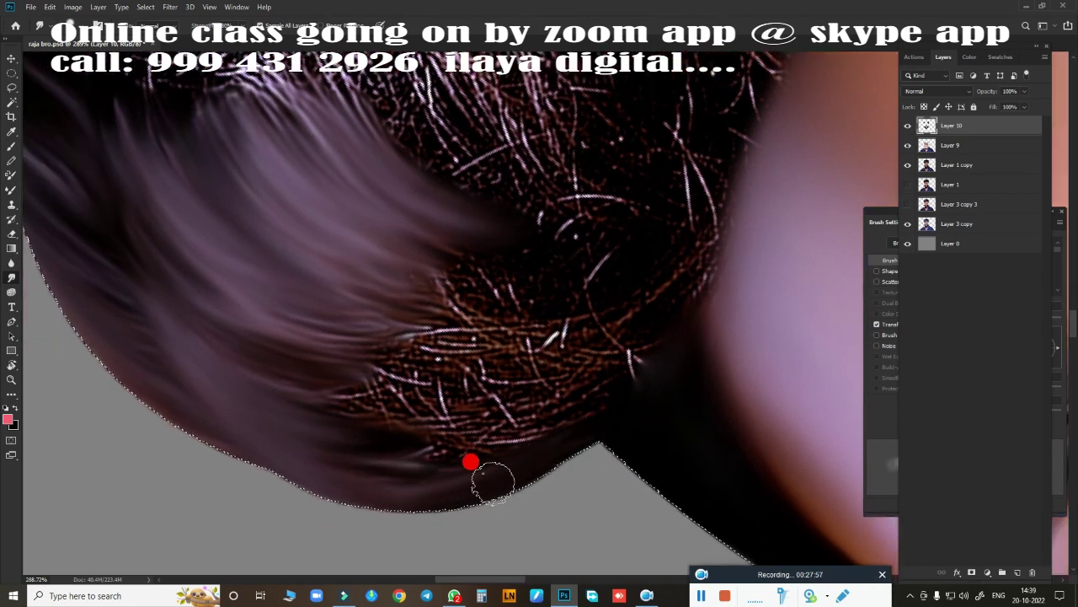
{"action": "mouse_move", "coordinate": [328, 423]}
{"action": "left_mouse_down"}
{"action": "mouse_move", "coordinate": [597, 349]}
{"action": "mouse_move", "coordinate": [602, 374]}
{"action": "mouse_move", "coordinate": [284, 354]}
{"action": "mouse_move", "coordinate": [450, 456]}
{"action": "mouse_move", "coordinate": [506, 279]}
{"action": "mouse_move", "coordinate": [258, 388]}
{"action": "mouse_move", "coordinate": [373, 426]}
{"action": "mouse_move", "coordinate": [532, 318]}
{"action": "left_mouse_up"}
Smear the hair upward into a smooth dark sweep through the bright strands.
{"action": "scroll", "coordinate": [440, 371], "scroll_direction": "up", "scroll_amount": 3}
{"action": "mouse_move", "coordinate": [345, 356]}
{"action": "left_mouse_down"}
{"action": "mouse_move", "coordinate": [489, 270]}
{"action": "mouse_move", "coordinate": [504, 310]}
{"action": "mouse_move", "coordinate": [349, 412]}
{"action": "mouse_move", "coordinate": [469, 368]}
{"action": "left_mouse_up"}
{"action": "scroll", "coordinate": [421, 346], "scroll_direction": "up", "scroll_amount": 2}
{"action": "mouse_move", "coordinate": [368, 325]}
{"action": "left_mouse_down"}
{"action": "mouse_move", "coordinate": [337, 242]}
{"action": "mouse_move", "coordinate": [494, 373]}
{"action": "mouse_move", "coordinate": [478, 310]}
{"action": "left_mouse_up"}
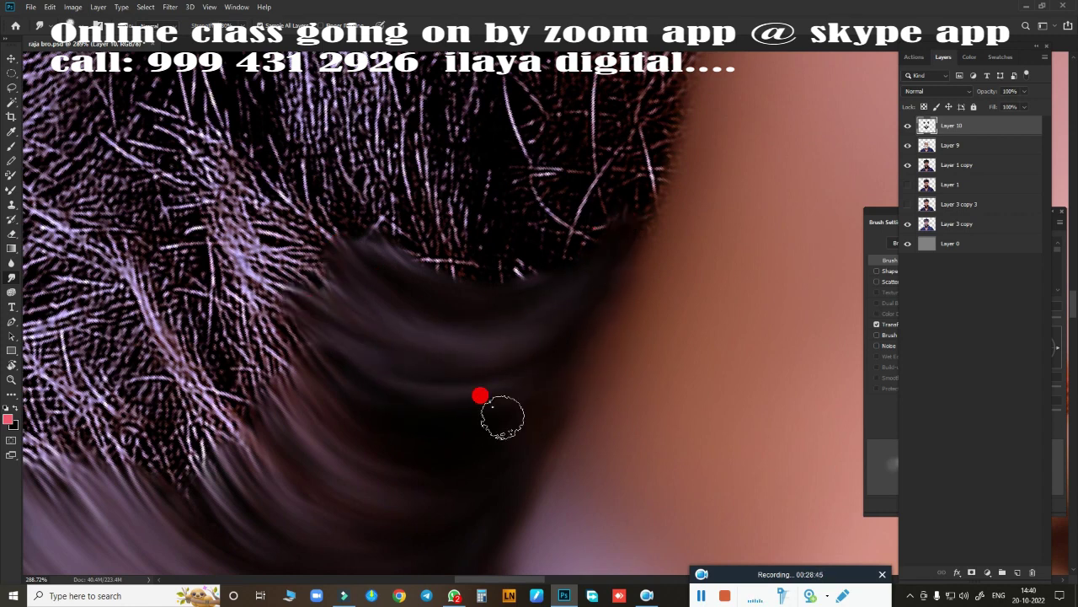
{"action": "scroll", "coordinate": [480, 395], "scroll_direction": "down", "scroll_amount": 5}
{"action": "scroll", "coordinate": [422, 450], "scroll_direction": "up", "scroll_amount": 2}
{"action": "scroll", "coordinate": [446, 337], "scroll_direction": "up", "scroll_amount": 3}
{"action": "scroll", "coordinate": [458, 379], "scroll_direction": "up", "scroll_amount": 2}
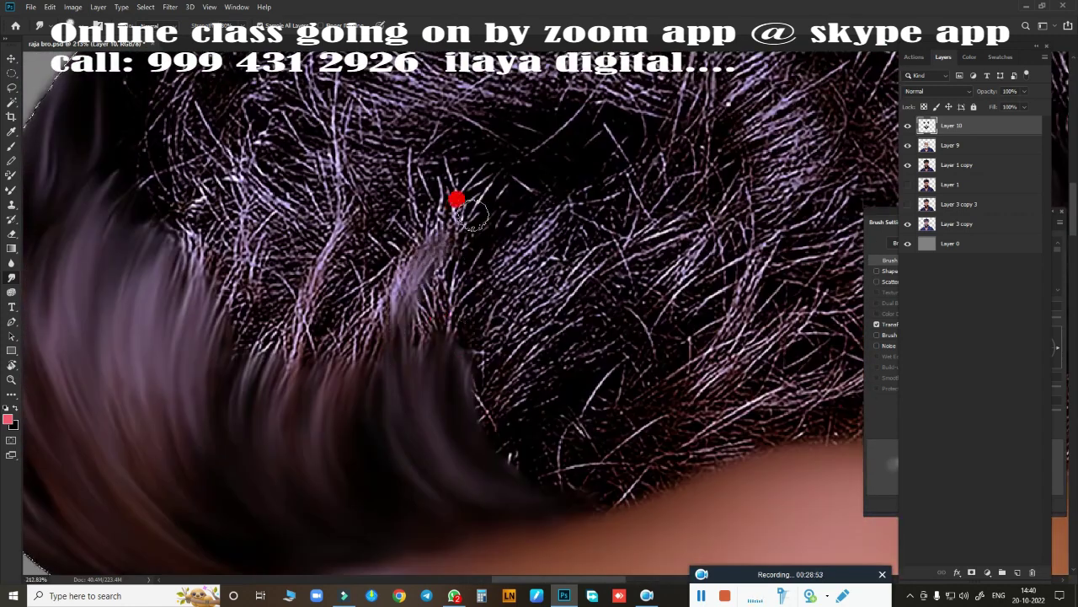
{"action": "mouse_move", "coordinate": [456, 200]}
{"action": "left_mouse_down"}
{"action": "mouse_move", "coordinate": [582, 248]}
{"action": "mouse_move", "coordinate": [495, 425]}
{"action": "left_mouse_up"}
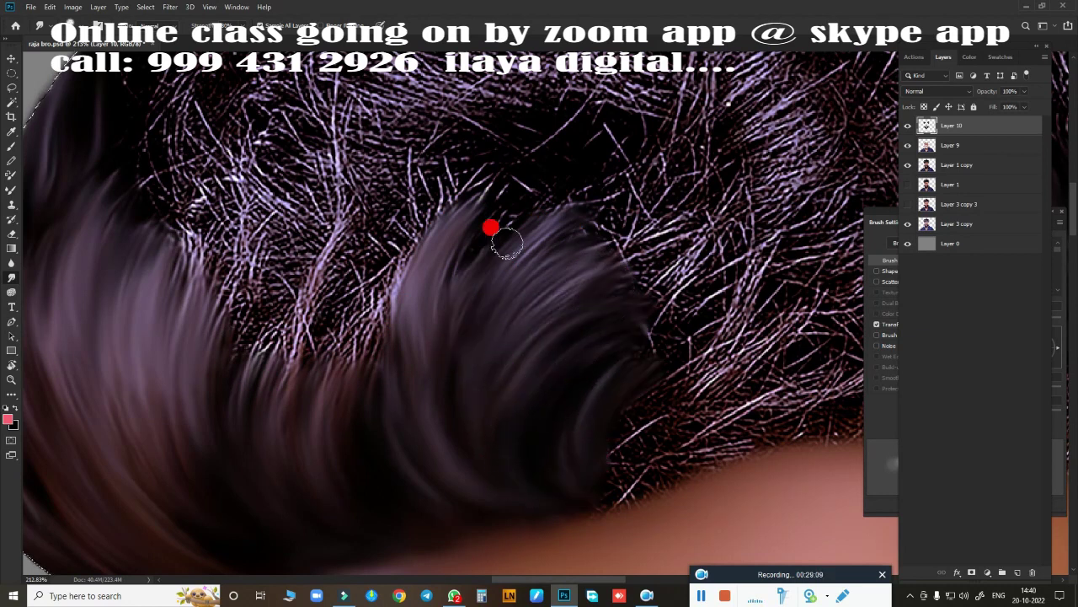
{"action": "mouse_move", "coordinate": [294, 362]}
{"action": "left_mouse_down"}
{"action": "mouse_move", "coordinate": [385, 258]}
{"action": "mouse_move", "coordinate": [413, 447]}
{"action": "left_mouse_up"}
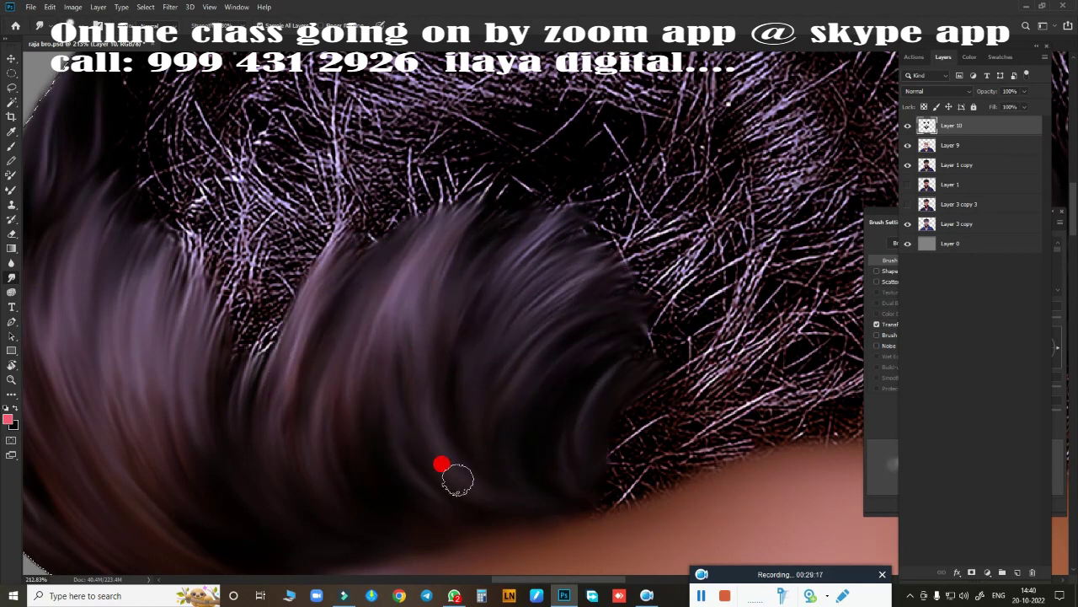
Add a small smooth streak in the upper hair and a broad sweep below it.
{"action": "scroll", "coordinate": [363, 385], "scroll_direction": "up", "scroll_amount": 3}
{"action": "scroll", "coordinate": [380, 416], "scroll_direction": "up", "scroll_amount": 3}
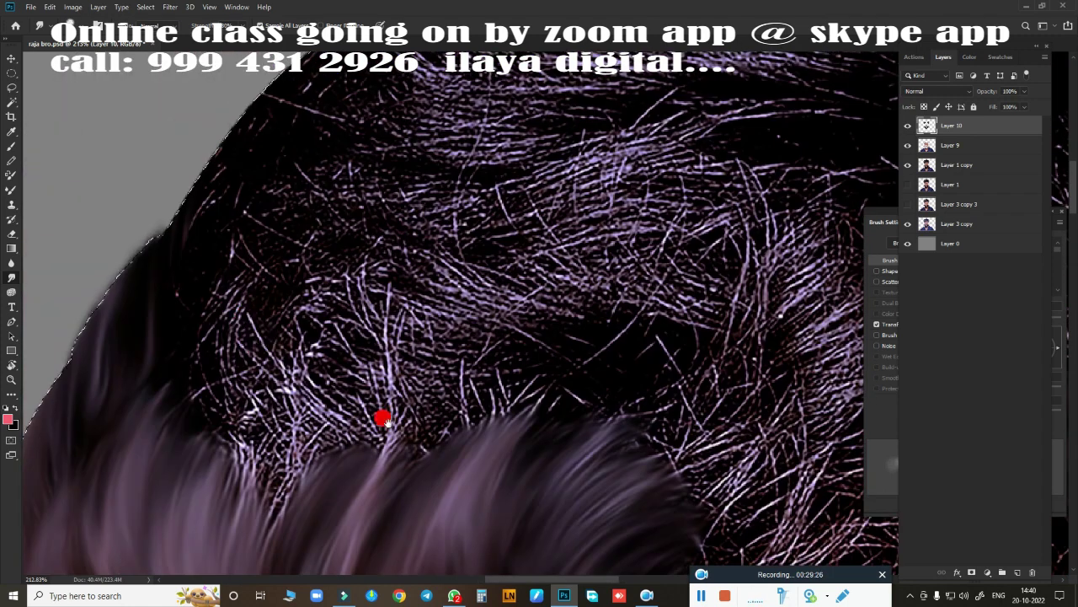
{"action": "mouse_move", "coordinate": [380, 416]}
{"action": "left_mouse_down"}
{"action": "mouse_move", "coordinate": [356, 373]}
{"action": "mouse_move", "coordinate": [486, 308]}
{"action": "mouse_move", "coordinate": [508, 250]}
{"action": "mouse_move", "coordinate": [424, 404]}
{"action": "mouse_move", "coordinate": [332, 356]}
{"action": "left_mouse_up"}
{"action": "scroll", "coordinate": [333, 355], "scroll_direction": "down", "scroll_amount": 3}
{"action": "mouse_move", "coordinate": [539, 233]}
{"action": "left_mouse_down"}
{"action": "mouse_move", "coordinate": [602, 182]}
{"action": "mouse_move", "coordinate": [345, 286]}
{"action": "mouse_move", "coordinate": [493, 323]}
{"action": "left_mouse_up"}
{"action": "scroll", "coordinate": [493, 324], "scroll_direction": "up", "scroll_amount": 3}
{"action": "scroll", "coordinate": [458, 318], "scroll_direction": "down", "scroll_amount": 2}
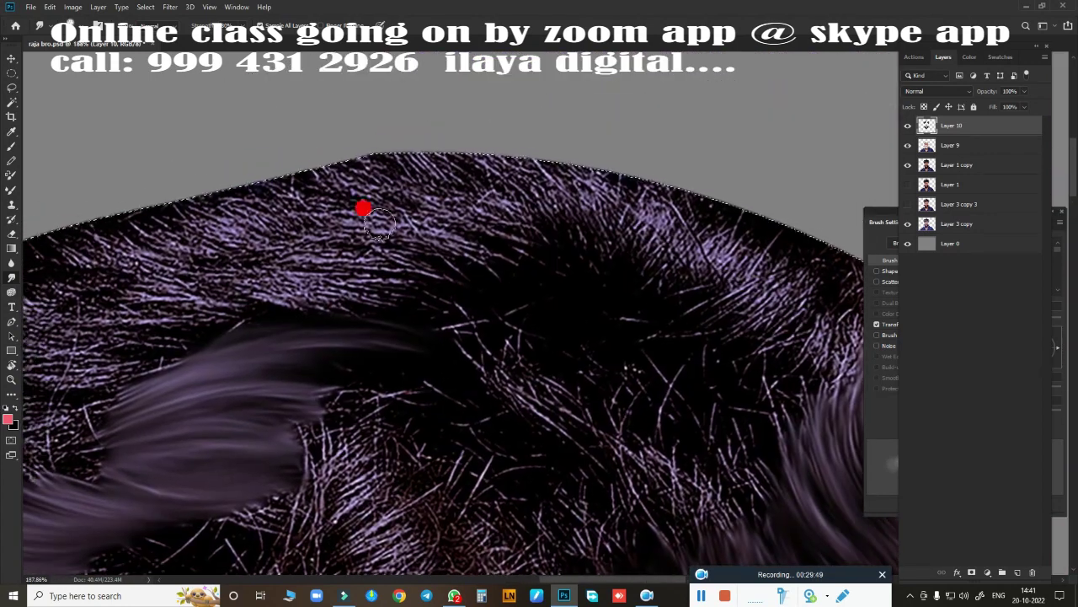
Smooth the hair along the top of the head into long flowing sweeps.
{"action": "mouse_move", "coordinate": [361, 210]}
{"action": "left_mouse_down"}
{"action": "mouse_move", "coordinate": [583, 251]}
{"action": "mouse_move", "coordinate": [660, 248]}
{"action": "mouse_move", "coordinate": [637, 255]}
{"action": "left_mouse_up"}
{"action": "scroll", "coordinate": [637, 255], "scroll_direction": "left", "scroll_amount": 2}
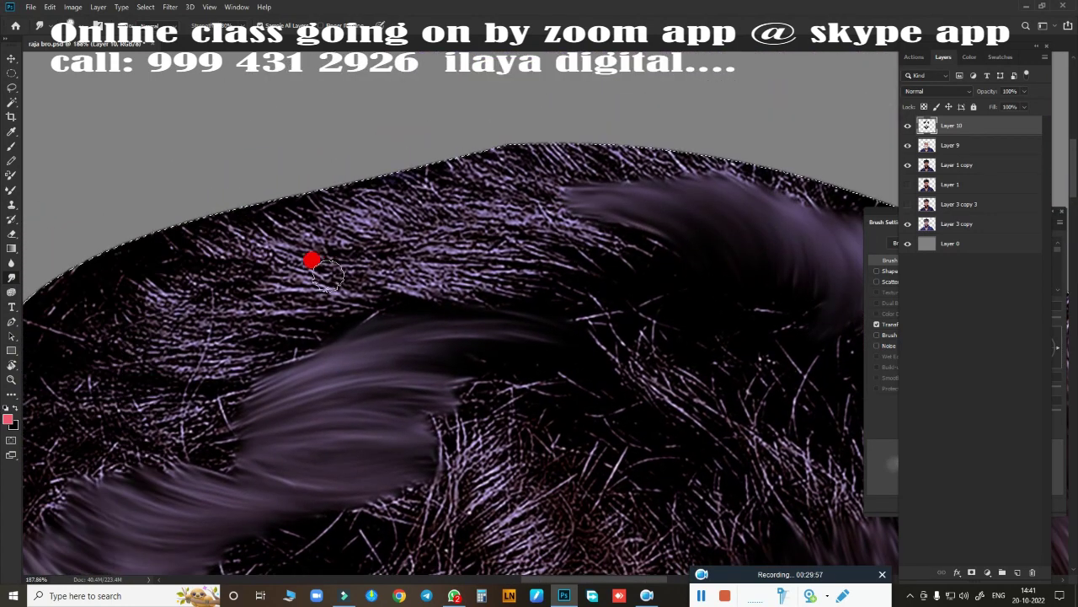
{"action": "mouse_move", "coordinate": [311, 258]}
{"action": "left_mouse_down"}
{"action": "mouse_move", "coordinate": [470, 257]}
{"action": "mouse_move", "coordinate": [585, 228]}
{"action": "mouse_move", "coordinate": [457, 281]}
{"action": "left_mouse_up"}
{"action": "scroll", "coordinate": [761, 365], "scroll_direction": "left", "scroll_amount": 5}
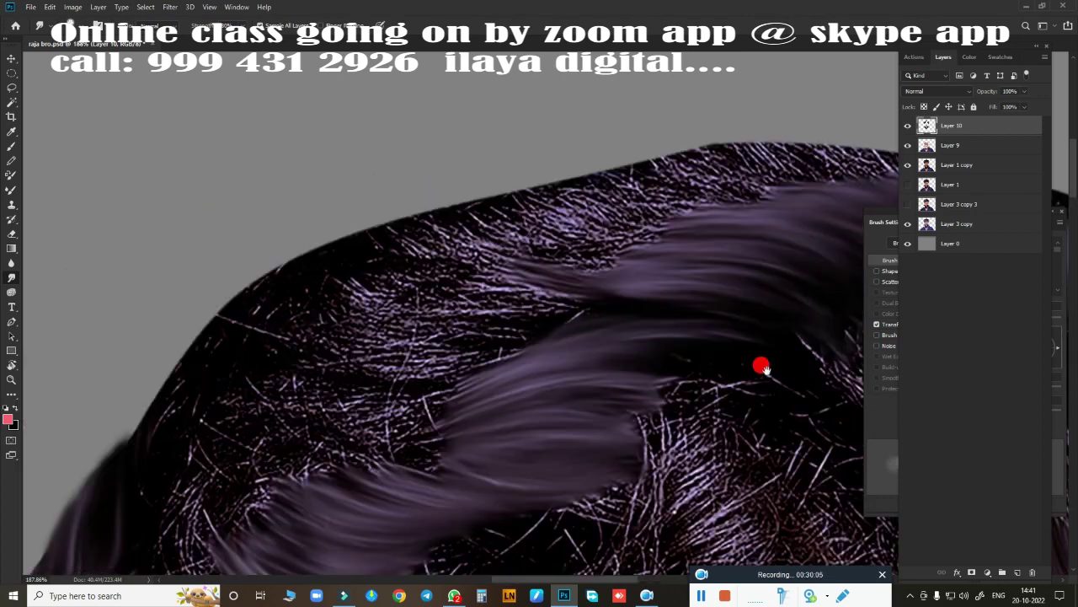
{"action": "mouse_move", "coordinate": [321, 345]}
{"action": "left_mouse_down"}
{"action": "mouse_move", "coordinate": [433, 333]}
{"action": "mouse_move", "coordinate": [498, 252]}
{"action": "mouse_move", "coordinate": [646, 183]}
{"action": "mouse_move", "coordinate": [520, 262]}
{"action": "mouse_move", "coordinate": [548, 320]}
{"action": "left_mouse_up"}
{"action": "scroll", "coordinate": [358, 275], "scroll_direction": "down", "scroll_amount": 2}
{"action": "left_click_drag", "start_coordinate": [429, 282], "coordinate": [727, 299]}
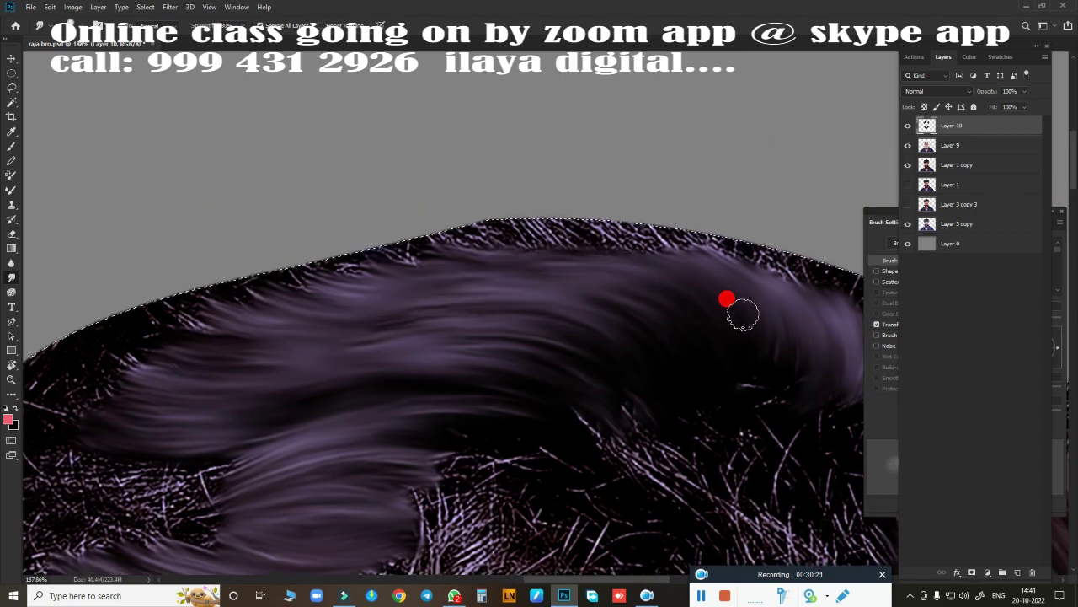
{"action": "scroll", "coordinate": [727, 299], "scroll_direction": "up", "scroll_amount": 2}
{"action": "mouse_move", "coordinate": [443, 308]}
{"action": "left_mouse_down"}
{"action": "mouse_move", "coordinate": [445, 278]}
{"action": "mouse_move", "coordinate": [427, 340]}
{"action": "mouse_move", "coordinate": [665, 337]}
{"action": "left_mouse_up"}
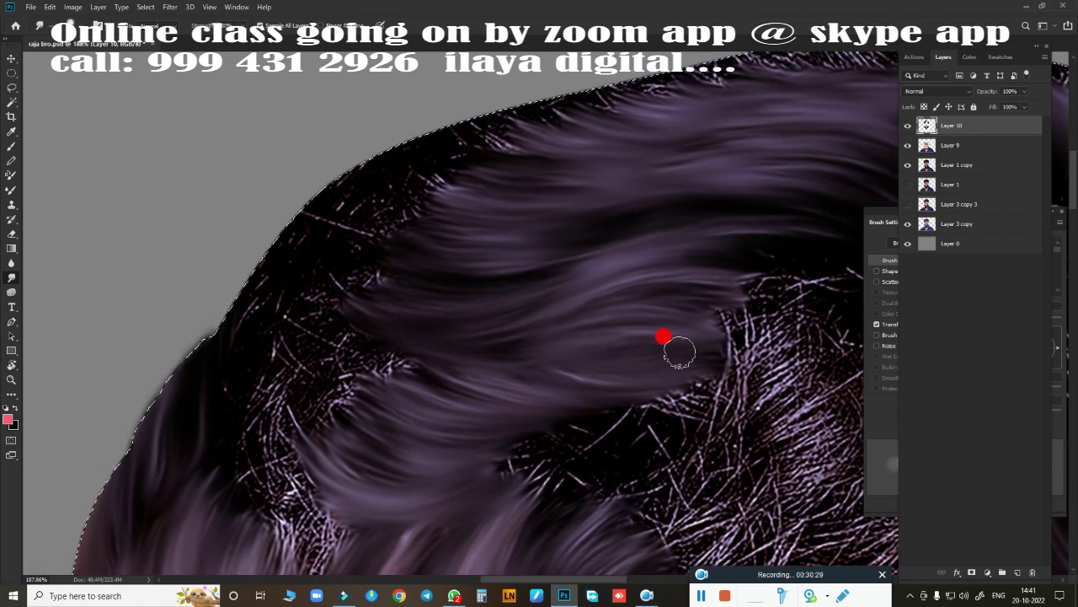
{"action": "scroll", "coordinate": [362, 253], "scroll_direction": "left", "scroll_amount": 2}
{"action": "mouse_move", "coordinate": [361, 253]}
{"action": "left_mouse_down"}
{"action": "mouse_move", "coordinate": [450, 336]}
{"action": "mouse_move", "coordinate": [494, 258]}
{"action": "mouse_move", "coordinate": [477, 255]}
{"action": "left_mouse_up"}
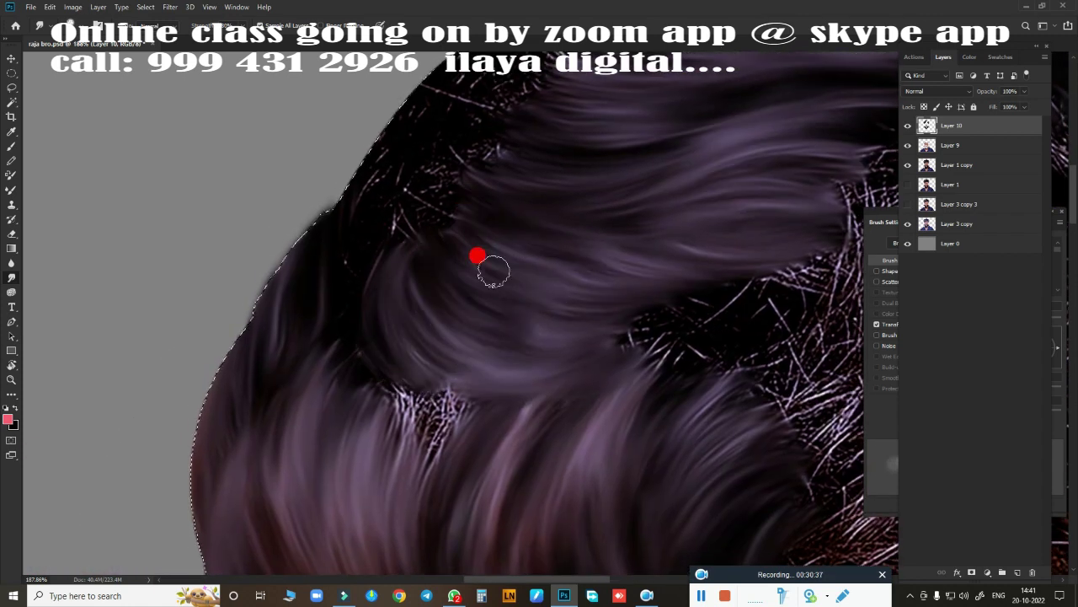
{"action": "left_click_drag", "start_coordinate": [396, 388], "coordinate": [443, 440]}
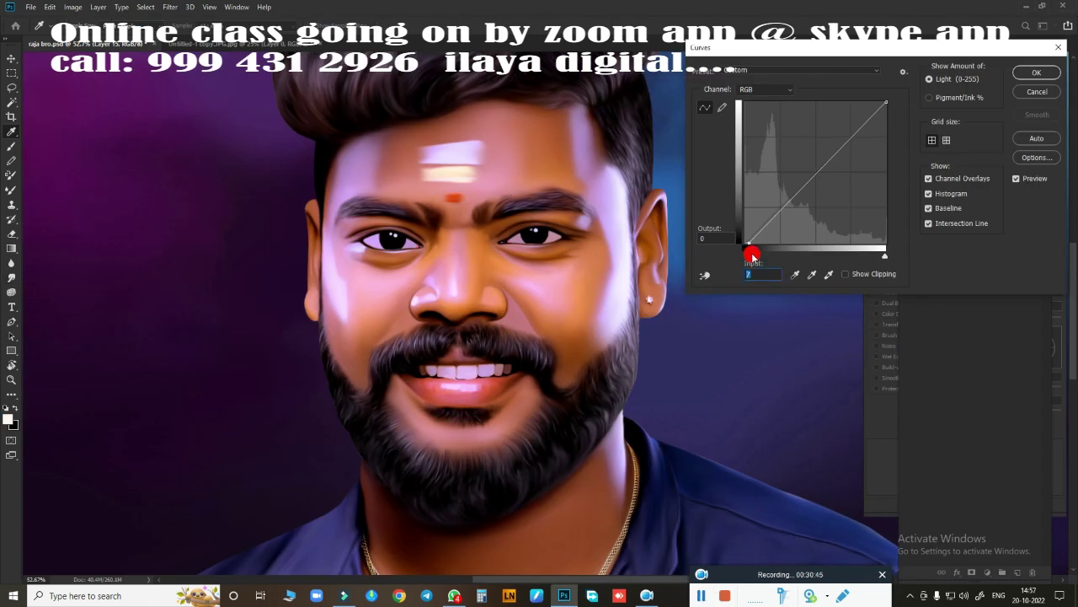
Set the Curves white point to Input 243 and switch to the Blue channel.
{"action": "left_click_drag", "start_coordinate": [884, 255], "coordinate": [879, 254]}
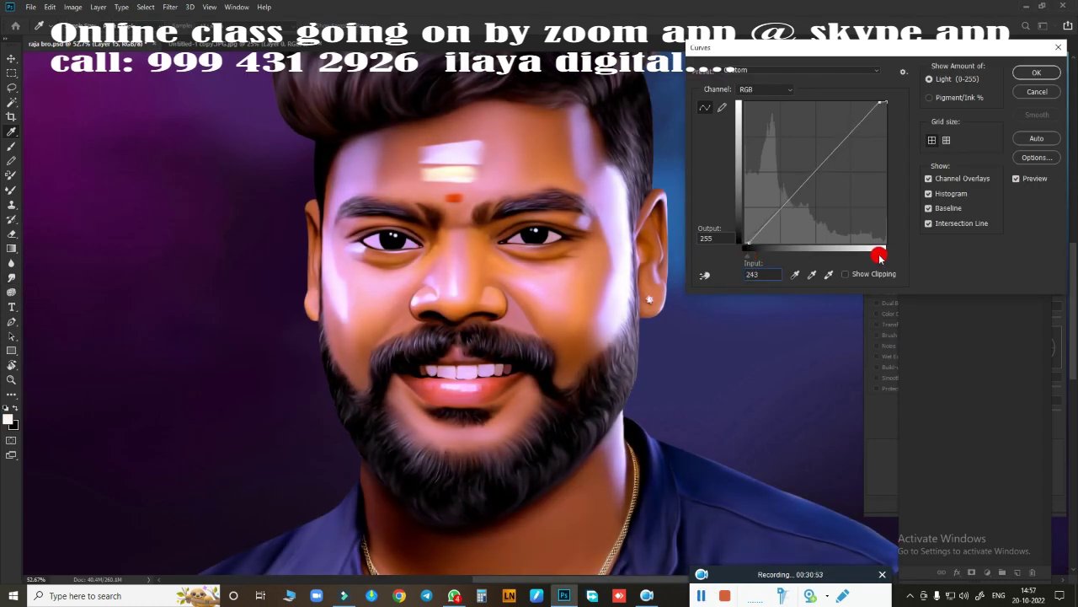
{"action": "key", "text": "alt+5"}
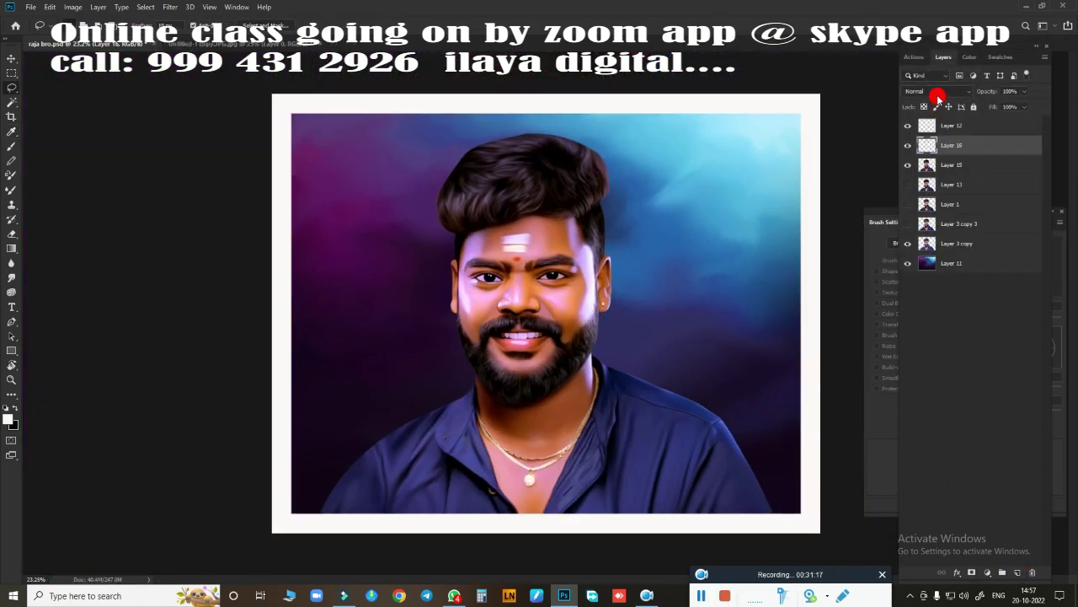
Set Layer 16 to Overlay and pick a soft round brush in yellow.
{"action": "left_click", "coordinate": [938, 92]}
{"action": "left_click", "coordinate": [933, 224]}
{"action": "key", "text": "Return"}
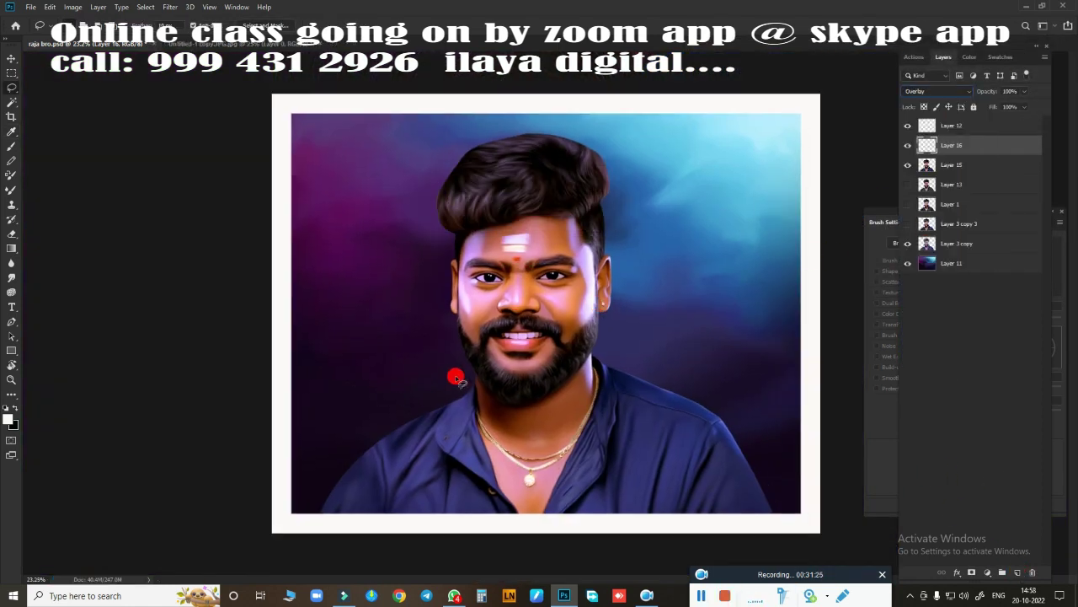
{"action": "key", "text": "b"}
{"action": "right_click", "coordinate": [455, 378]}
{"action": "double_click", "coordinate": [766, 478]}
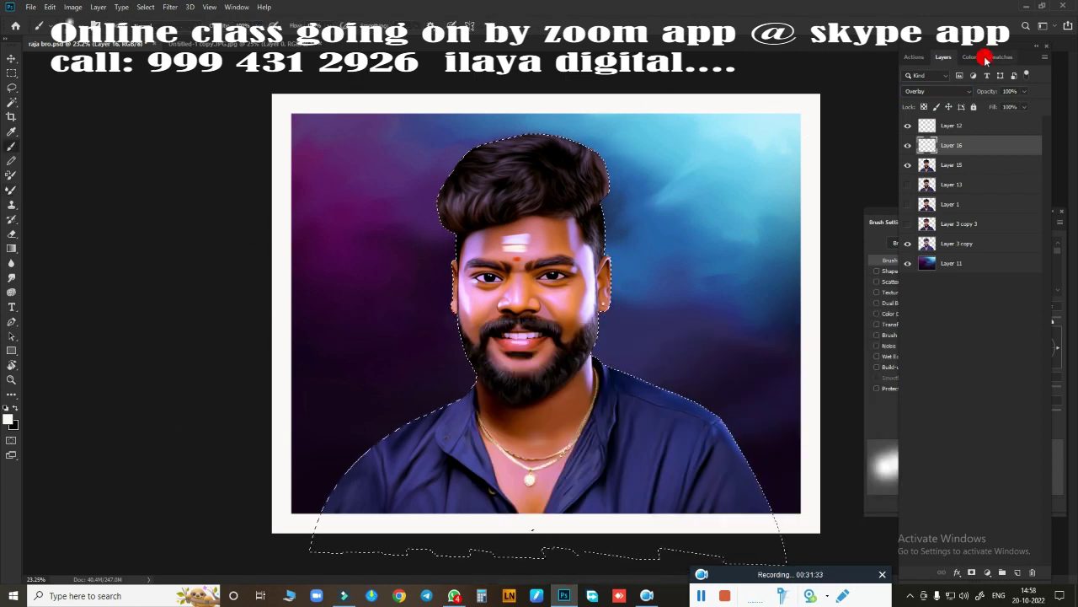
{"action": "left_click", "coordinate": [1000, 56]}
{"action": "left_click", "coordinate": [943, 93]}
Paint yellow light over the hair top and shoulder, then erase it from the face.
{"action": "mouse_move", "coordinate": [585, 137]}
{"action": "left_mouse_down"}
{"action": "mouse_move", "coordinate": [559, 79]}
{"action": "mouse_move", "coordinate": [712, 346]}
{"action": "mouse_move", "coordinate": [598, 205]}
{"action": "left_mouse_up"}
{"action": "key", "text": "ctrl+plus"}
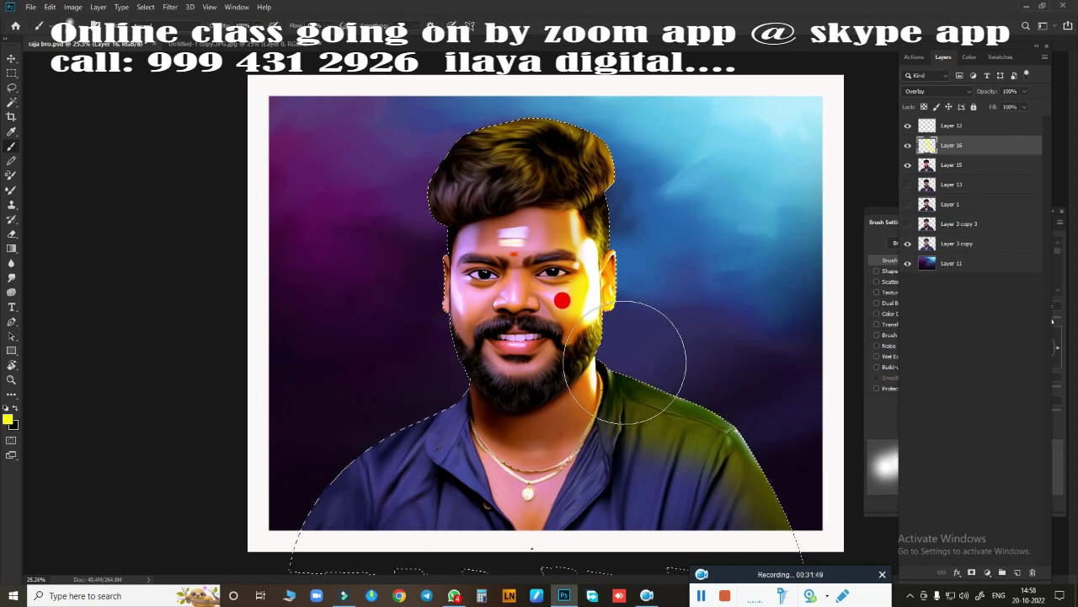
{"action": "key", "text": "e"}
{"action": "scroll", "coordinate": [539, 333], "scroll_direction": "up", "scroll_amount": 3}
{"action": "mouse_move", "coordinate": [443, 178]}
{"action": "left_mouse_down"}
{"action": "mouse_move", "coordinate": [635, 426]}
{"action": "mouse_move", "coordinate": [616, 406]}
{"action": "left_mouse_up"}
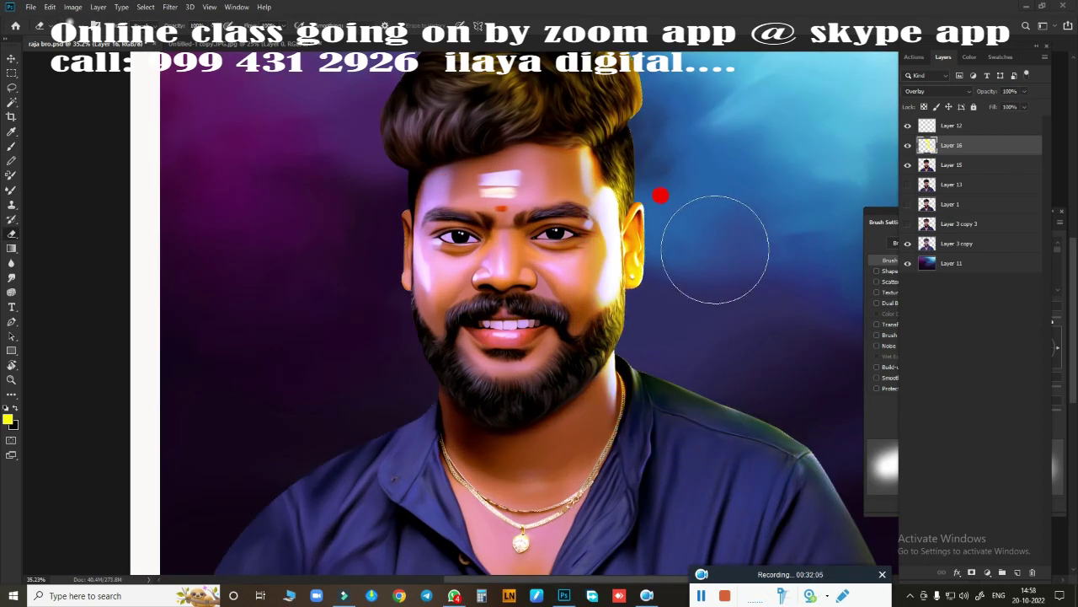
{"action": "scroll", "coordinate": [494, 126], "scroll_direction": "down", "scroll_amount": 2}
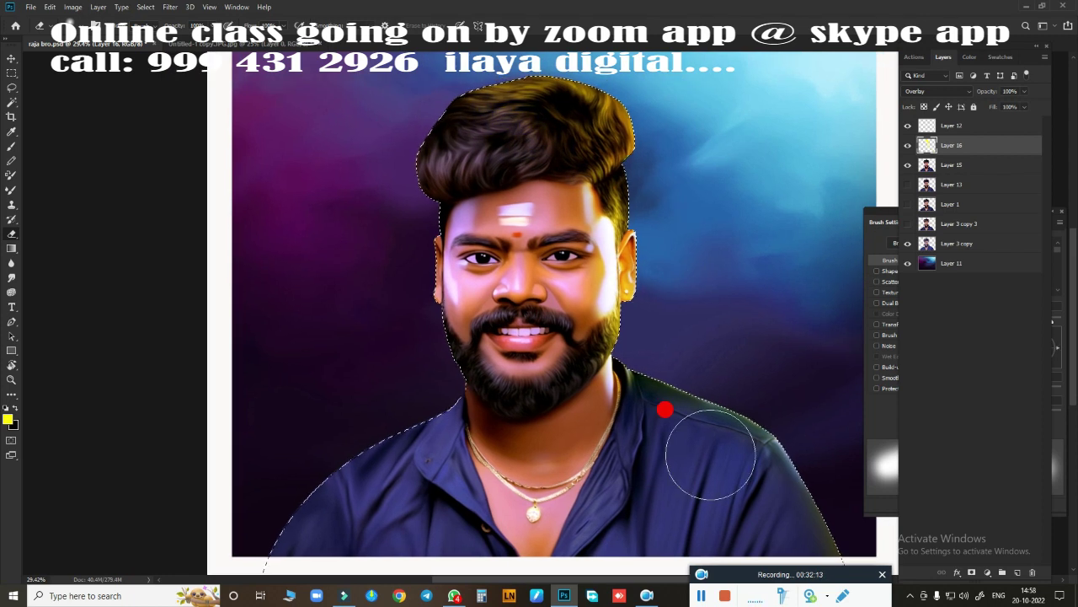
{"action": "scroll", "coordinate": [665, 410], "scroll_direction": "down", "scroll_amount": 1}
Shift the glow's hue to green with Hue/Saturation.
{"action": "key", "text": "ctrl+u"}
{"action": "left_click_drag", "start_coordinate": [910, 149], "coordinate": [942, 150]}
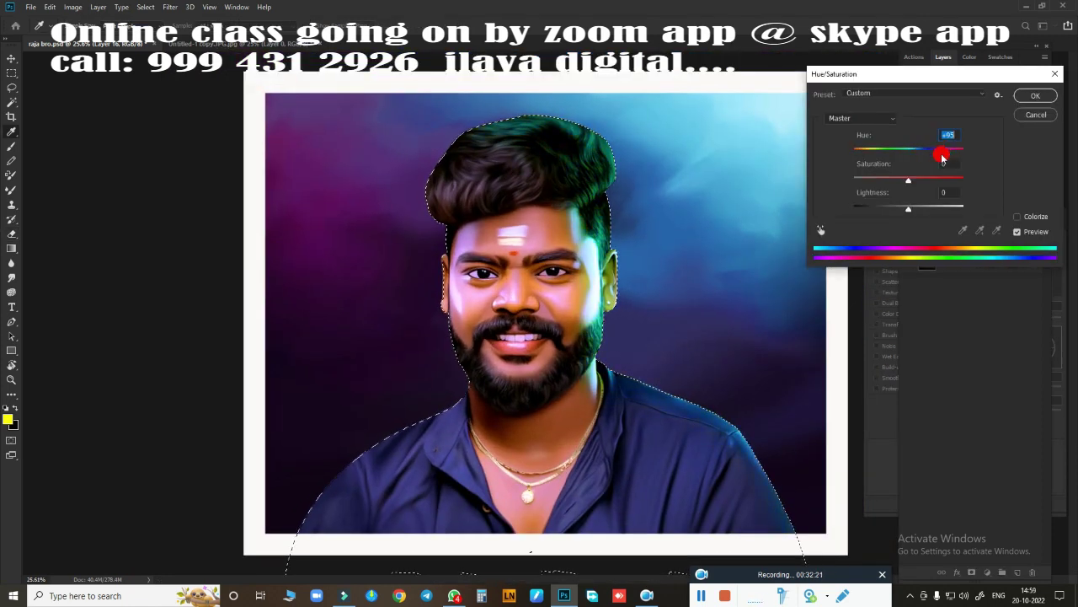
{"action": "key", "text": "Return"}
Set Layer 17 to Overlay, paint yellow over hair and left shoulder, and erase the face.
{"action": "left_click", "coordinate": [938, 91]}
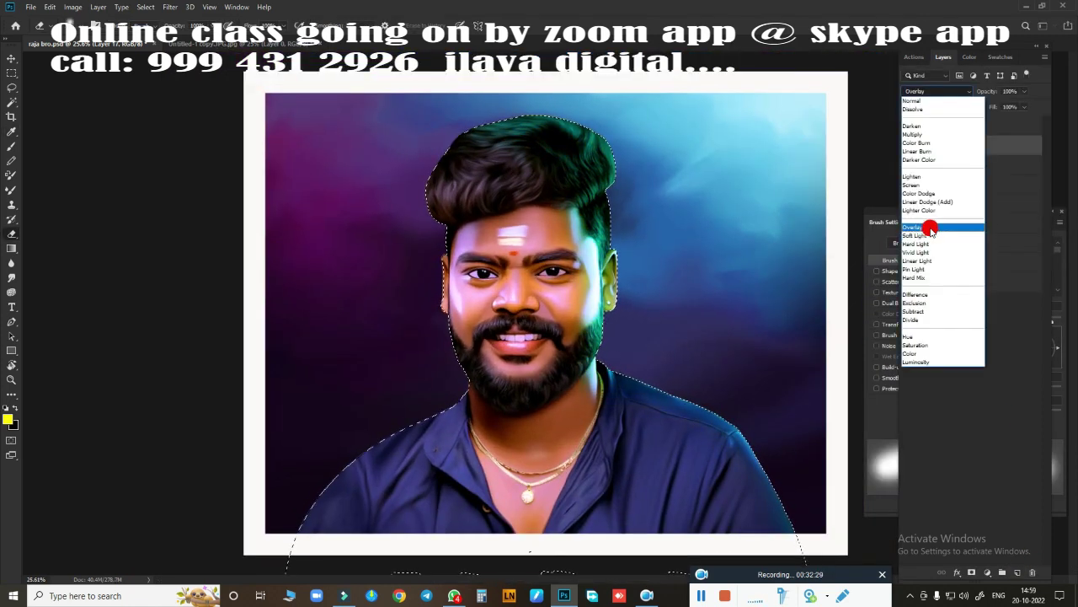
{"action": "left_click", "coordinate": [942, 228]}
{"action": "key", "text": "b"}
{"action": "left_click_drag", "start_coordinate": [472, 127], "coordinate": [255, 537]}
{"action": "key", "text": "e"}
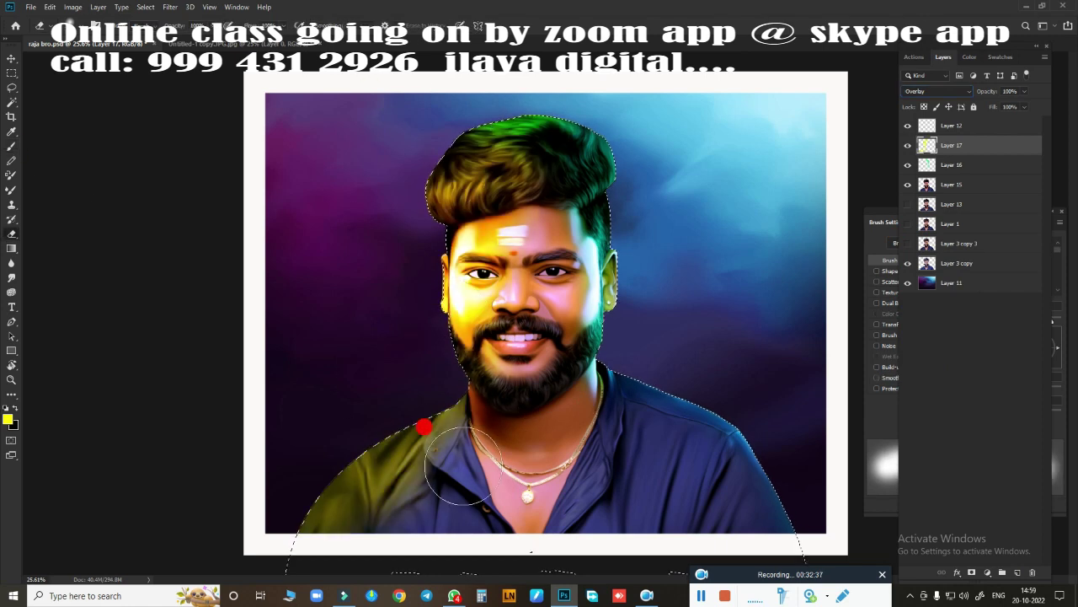
{"action": "mouse_move", "coordinate": [479, 372]}
{"action": "left_mouse_down"}
{"action": "mouse_move", "coordinate": [470, 252]}
{"action": "mouse_move", "coordinate": [522, 193]}
{"action": "left_mouse_up"}
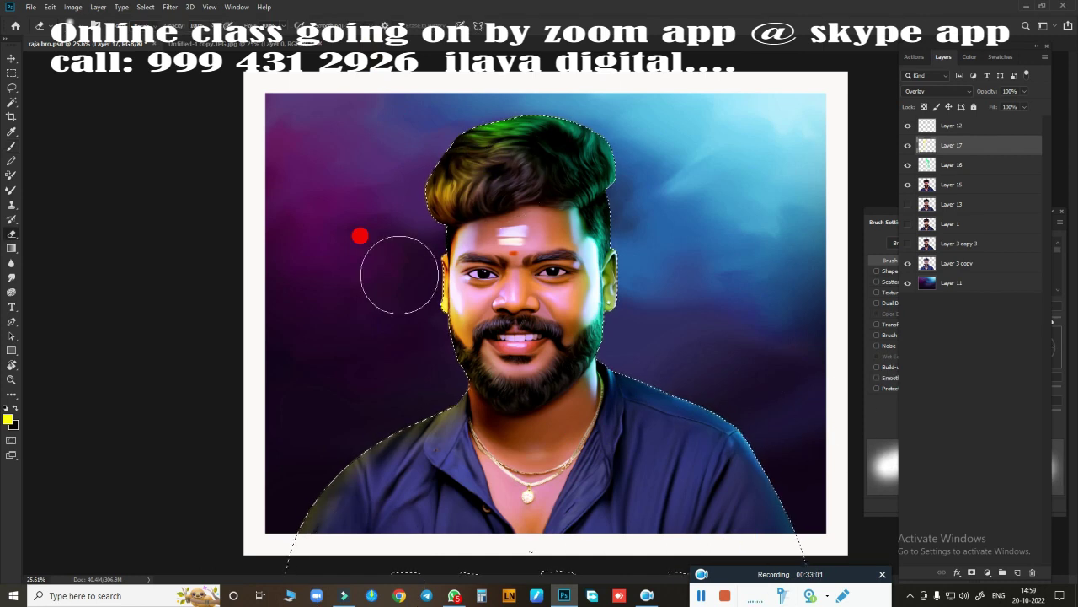
Add Layer 18 in Overlay mode and brush cyan light onto the hair.
{"action": "left_click", "coordinate": [1017, 572]}
{"action": "left_click", "coordinate": [938, 91]}
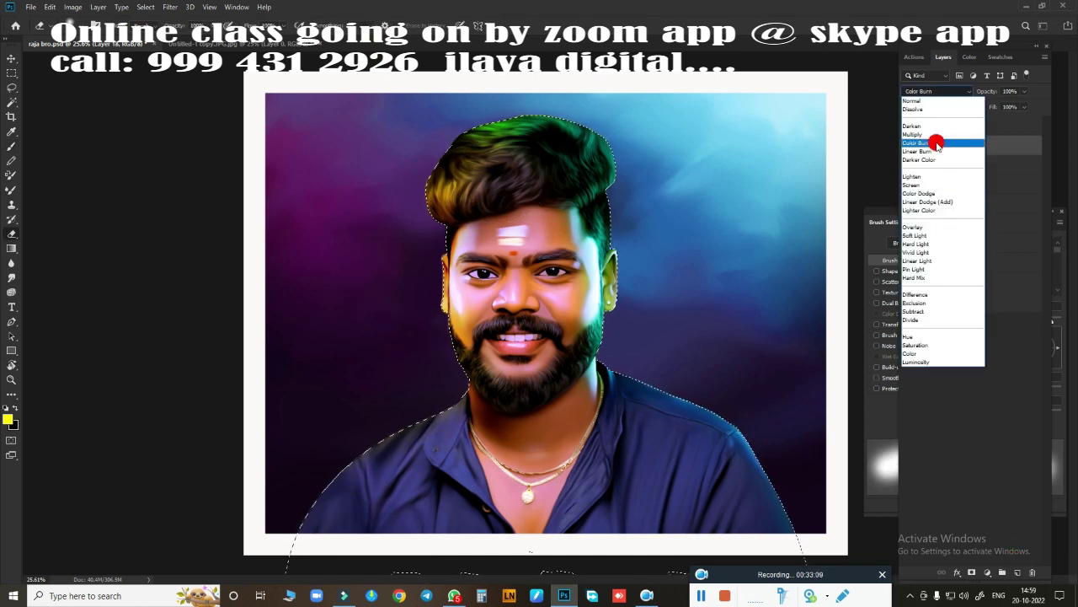
{"action": "left_click", "coordinate": [931, 143]}
{"action": "left_click", "coordinate": [997, 55]}
{"action": "left_click", "coordinate": [924, 110]}
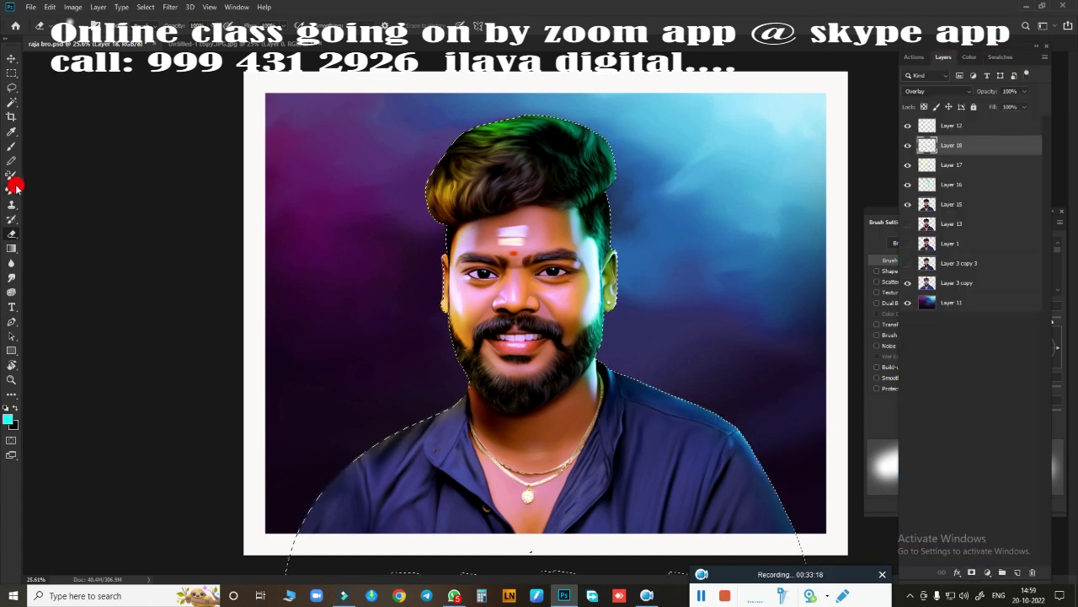
{"action": "left_click_drag", "start_coordinate": [513, 167], "coordinate": [503, 166]}
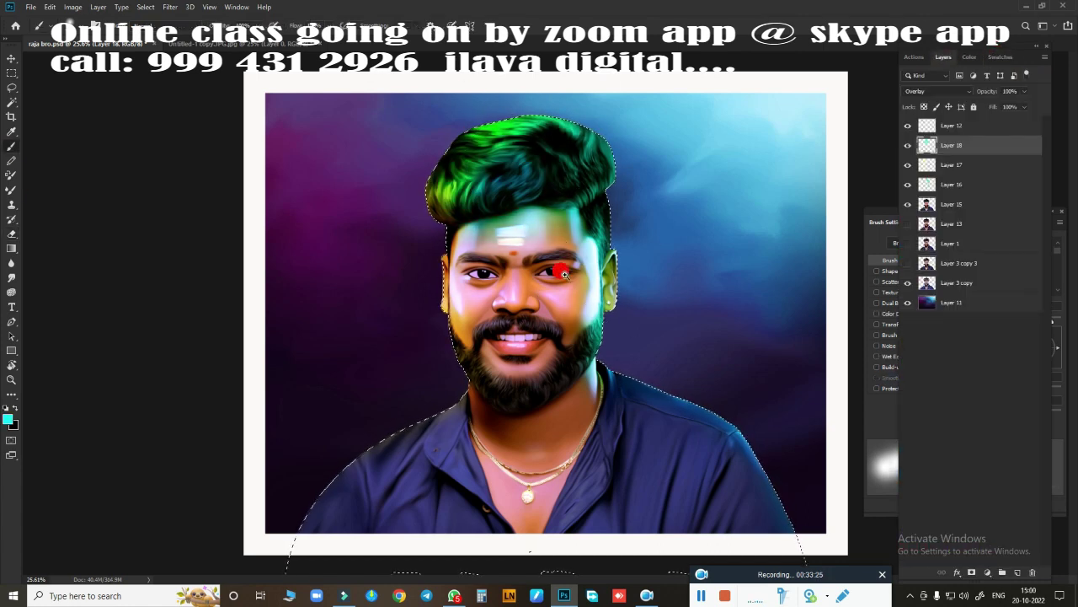
Erase the excess bright glow from the hair on Layer 18.
{"action": "scroll", "coordinate": [564, 274], "scroll_direction": "up", "scroll_amount": 2}
{"action": "key", "text": "e"}
{"action": "left_click_drag", "start_coordinate": [404, 154], "coordinate": [581, 169]}
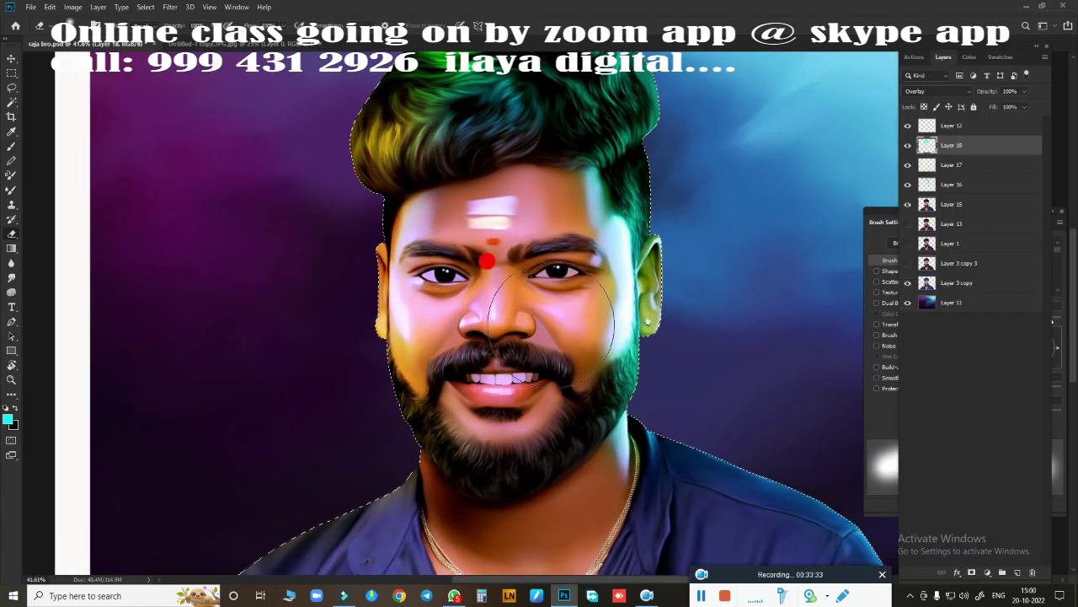
{"action": "scroll", "coordinate": [487, 262], "scroll_direction": "up", "scroll_amount": 3}
{"action": "scroll", "coordinate": [729, 310], "scroll_direction": "down", "scroll_amount": 3}
{"action": "scroll", "coordinate": [660, 238], "scroll_direction": "up", "scroll_amount": 2}
Shift Layer 17's hue with Hue/Saturation so the hair glows pink.
{"action": "key", "text": "alt+bracketleft"}
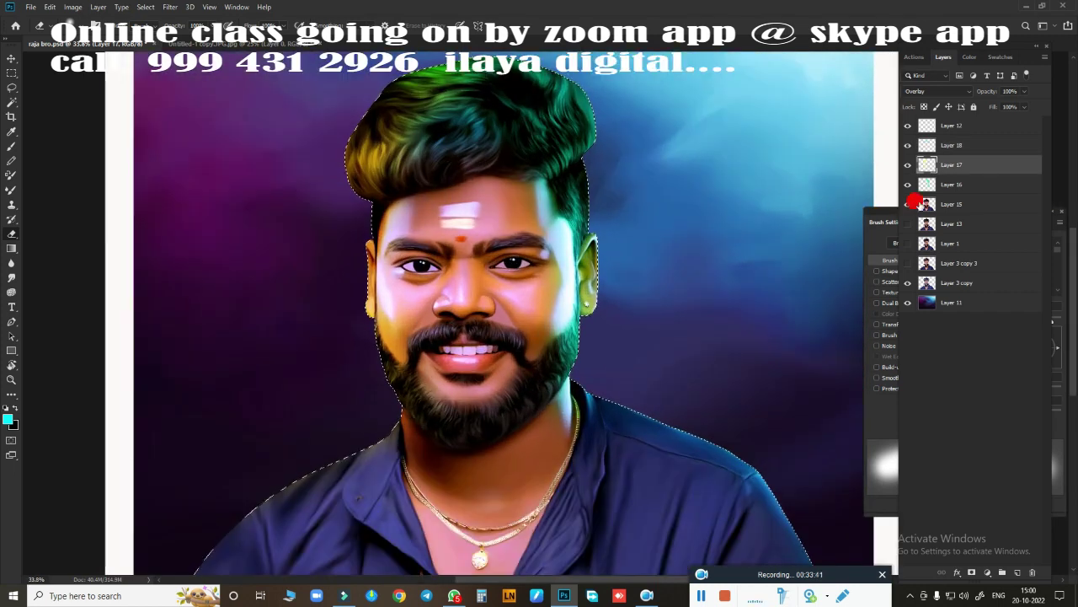
{"action": "key", "text": "ctrl+u"}
{"action": "left_click_drag", "start_coordinate": [908, 152], "coordinate": [873, 163]}
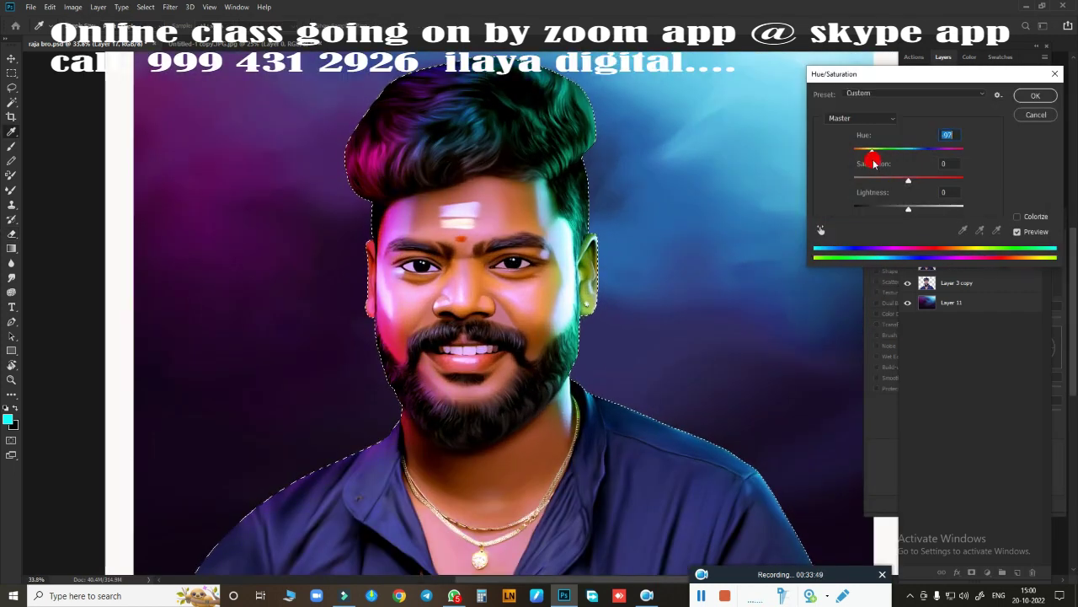
{"action": "key", "text": "Return"}
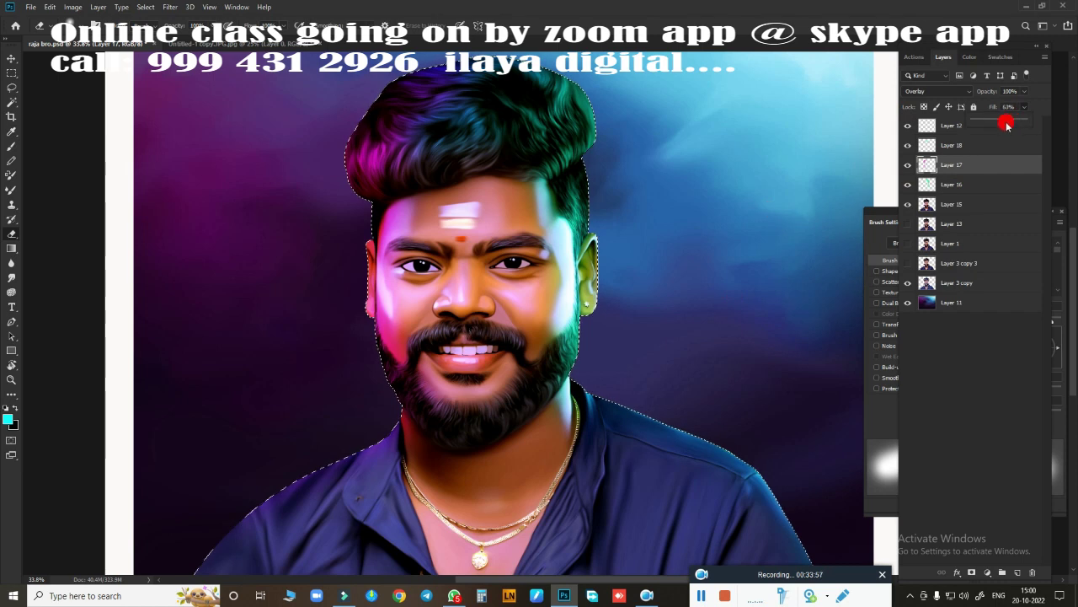
Shift Layer 16's hue to -162 with Hue/Saturation.
{"action": "left_click", "coordinate": [969, 185]}
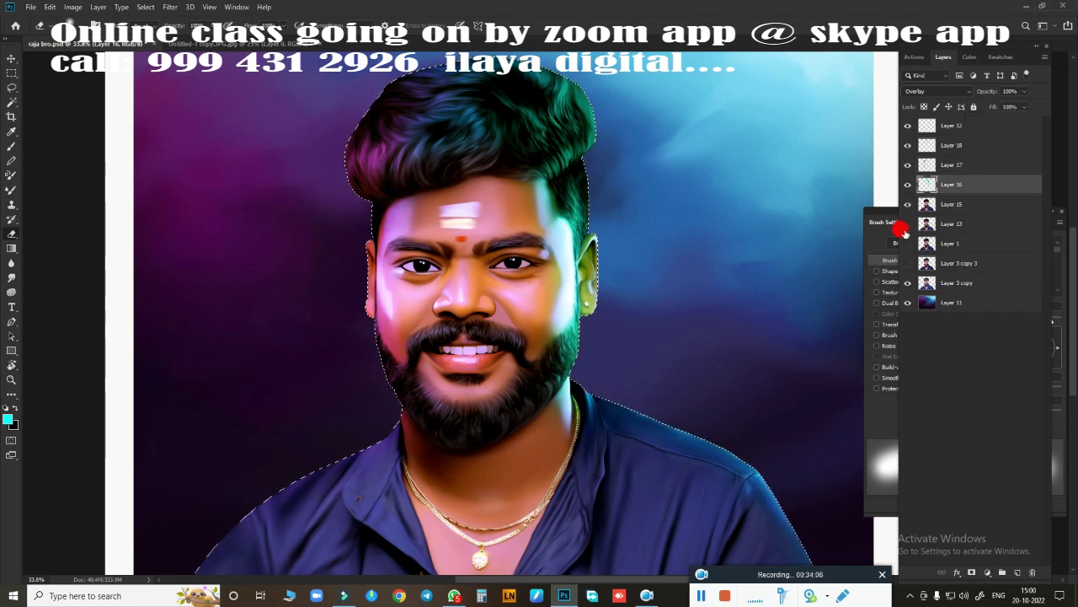
{"action": "key", "text": "ctrl+u"}
{"action": "left_click_drag", "start_coordinate": [929, 148], "coordinate": [869, 157]}
{"action": "left_click", "coordinate": [1032, 97]}
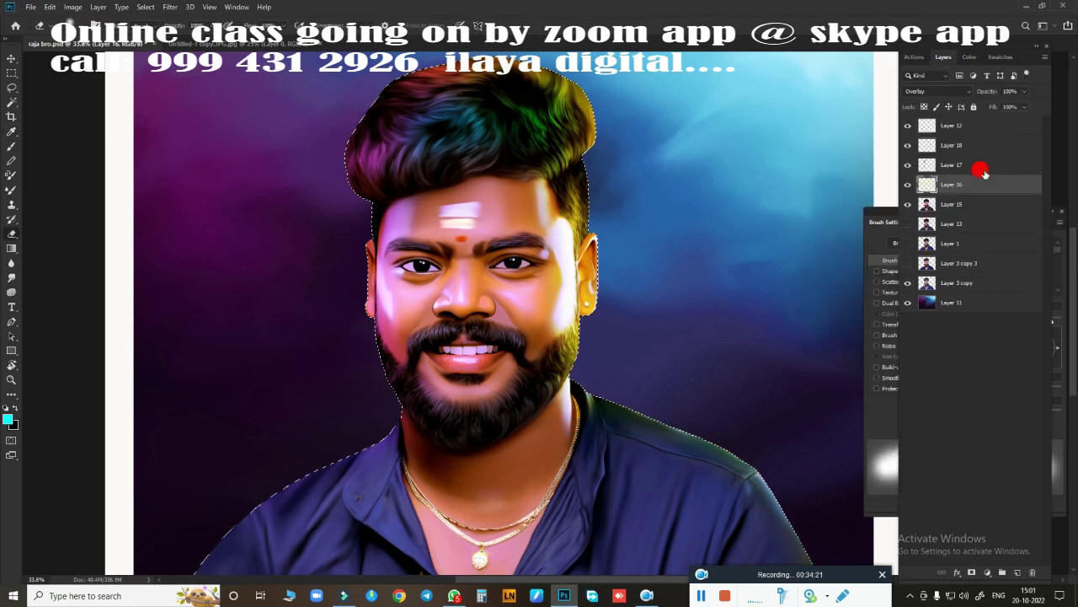